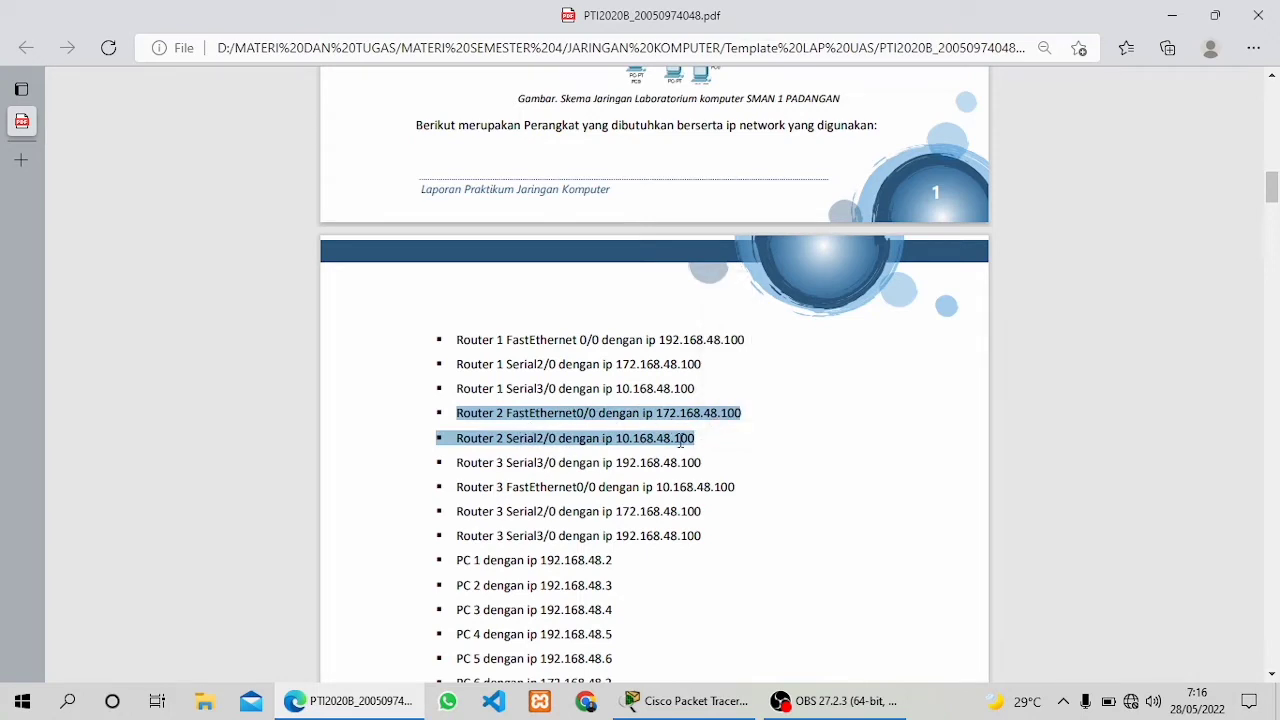
Review the IP addresses assigned to the router interfaces and to PC 1 through PC 15 in the PDF report
{"action": "left_click", "coordinate": [591, 457]}
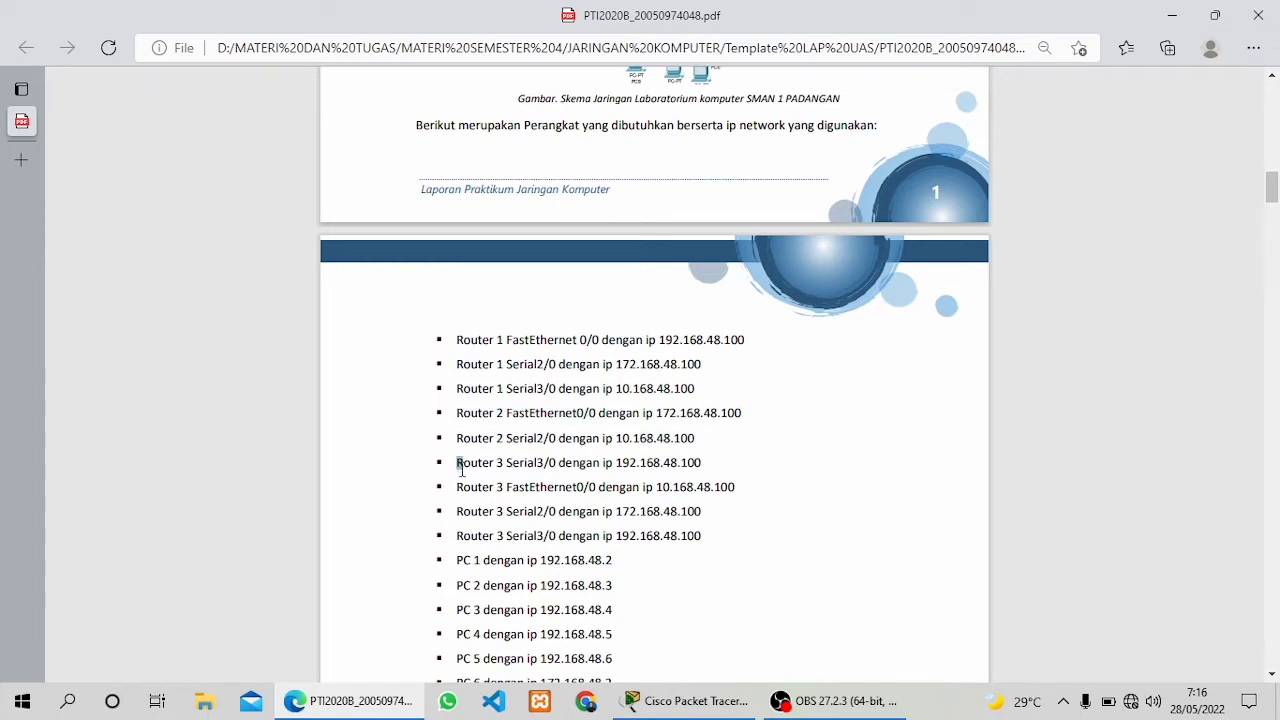
{"action": "left_click_drag", "start_coordinate": [460, 467], "coordinate": [703, 540]}
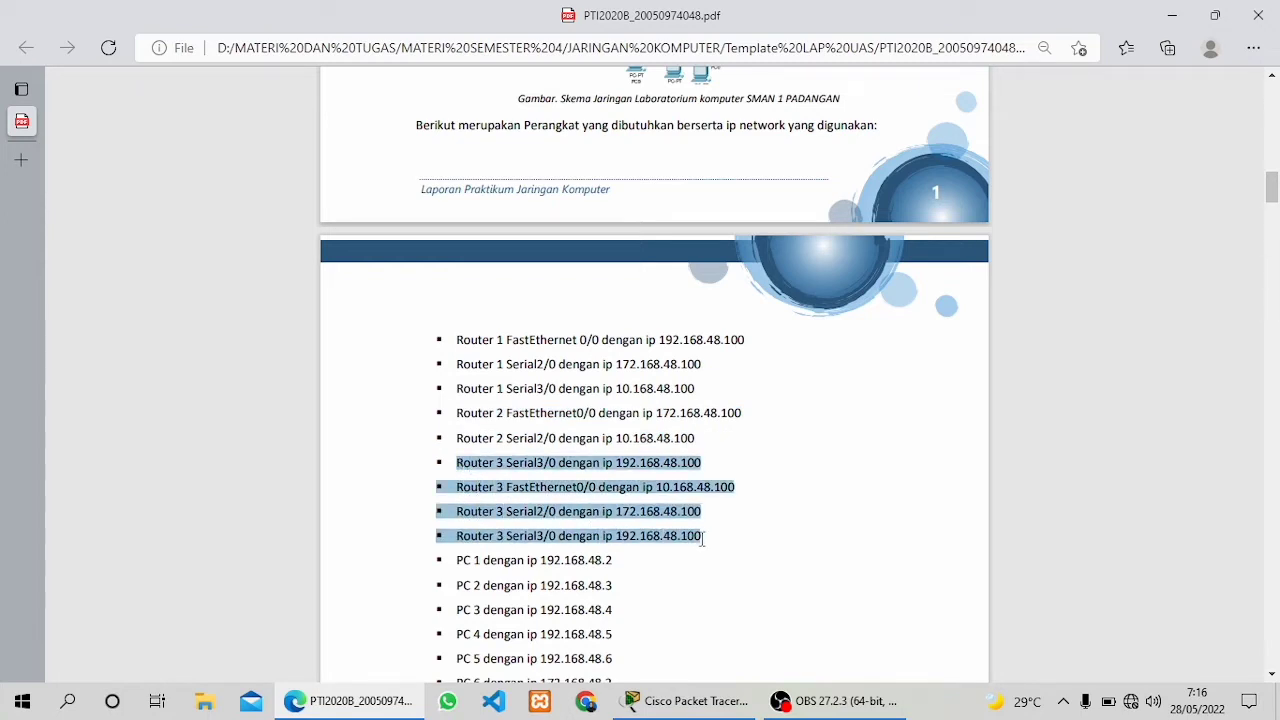
{"action": "left_click", "coordinate": [626, 484]}
{"action": "scroll", "coordinate": [637, 486], "scroll_direction": "down", "scroll_amount": 2}
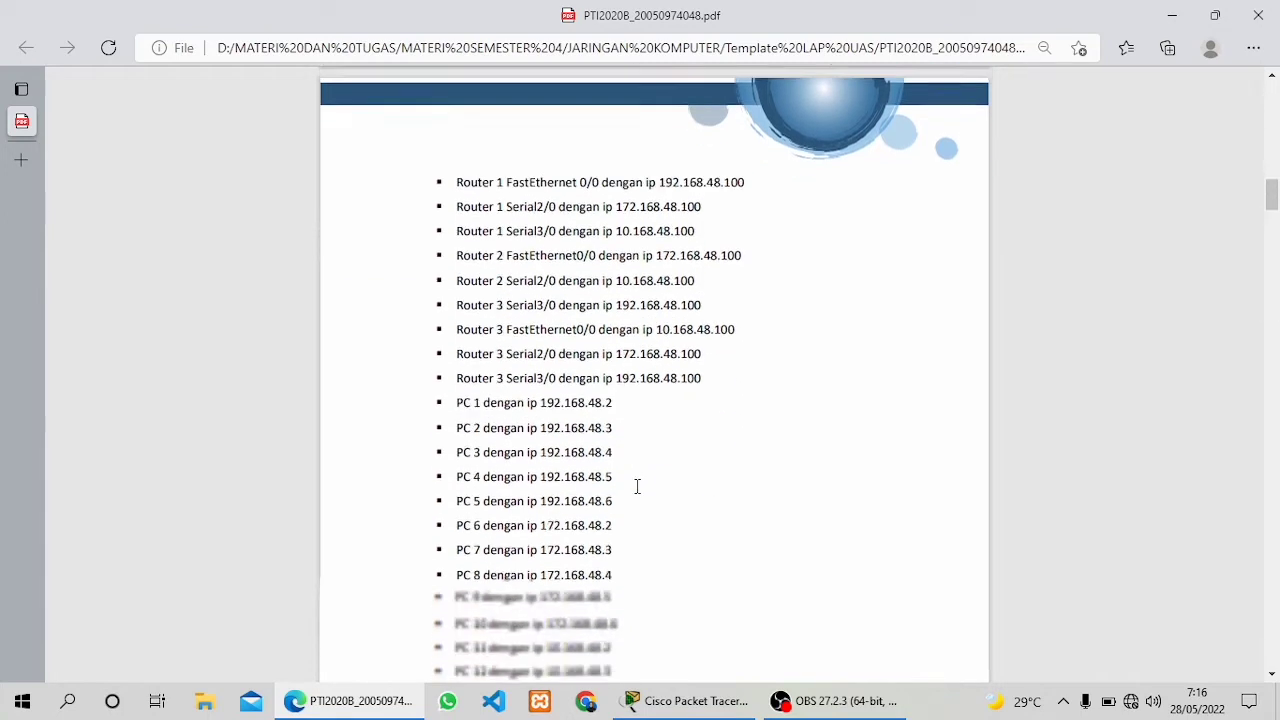
{"action": "scroll", "coordinate": [637, 486], "scroll_direction": "down", "scroll_amount": 2}
{"action": "scroll", "coordinate": [637, 486], "scroll_direction": "up", "scroll_amount": 1}
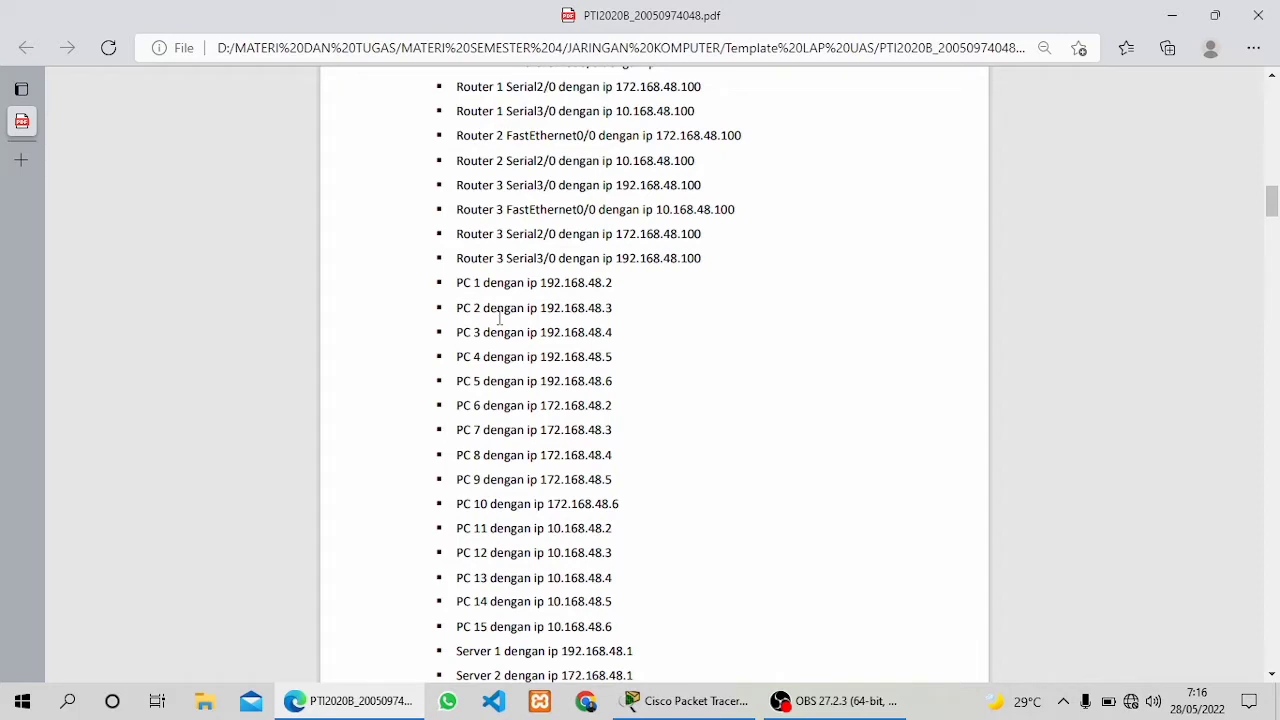
{"action": "left_click_drag", "start_coordinate": [447, 282], "coordinate": [610, 627]}
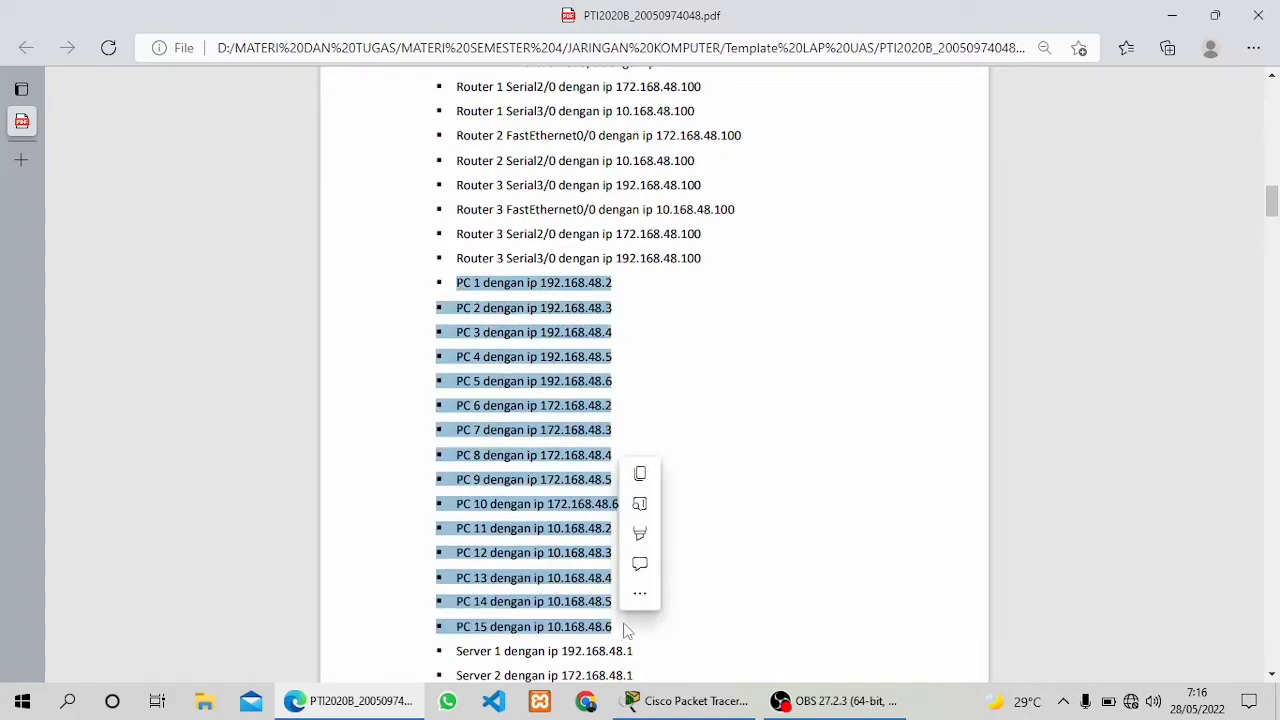
{"action": "left_click", "coordinate": [609, 628]}
Review the IP addresses of Servers 1 to 3 and the device connections of Switches 1 to 3 in the report
{"action": "scroll", "coordinate": [606, 612], "scroll_direction": "down", "scroll_amount": 2}
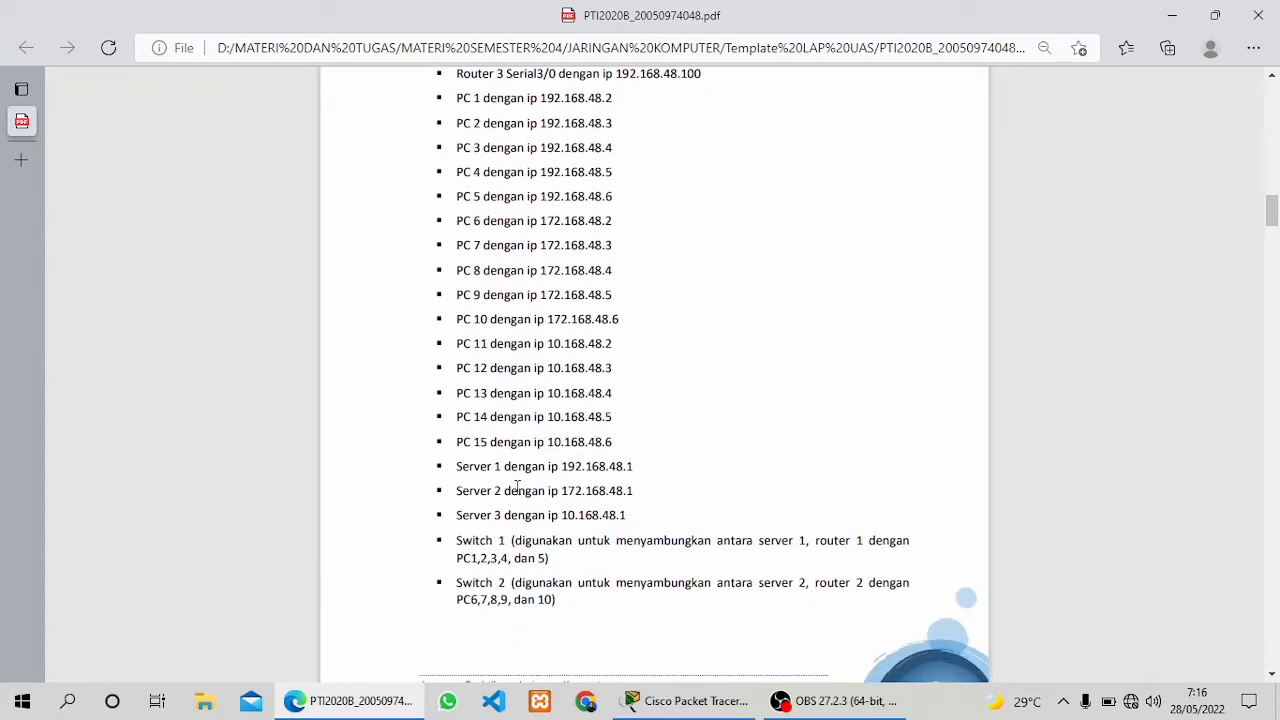
{"action": "left_click_drag", "start_coordinate": [457, 463], "coordinate": [633, 511]}
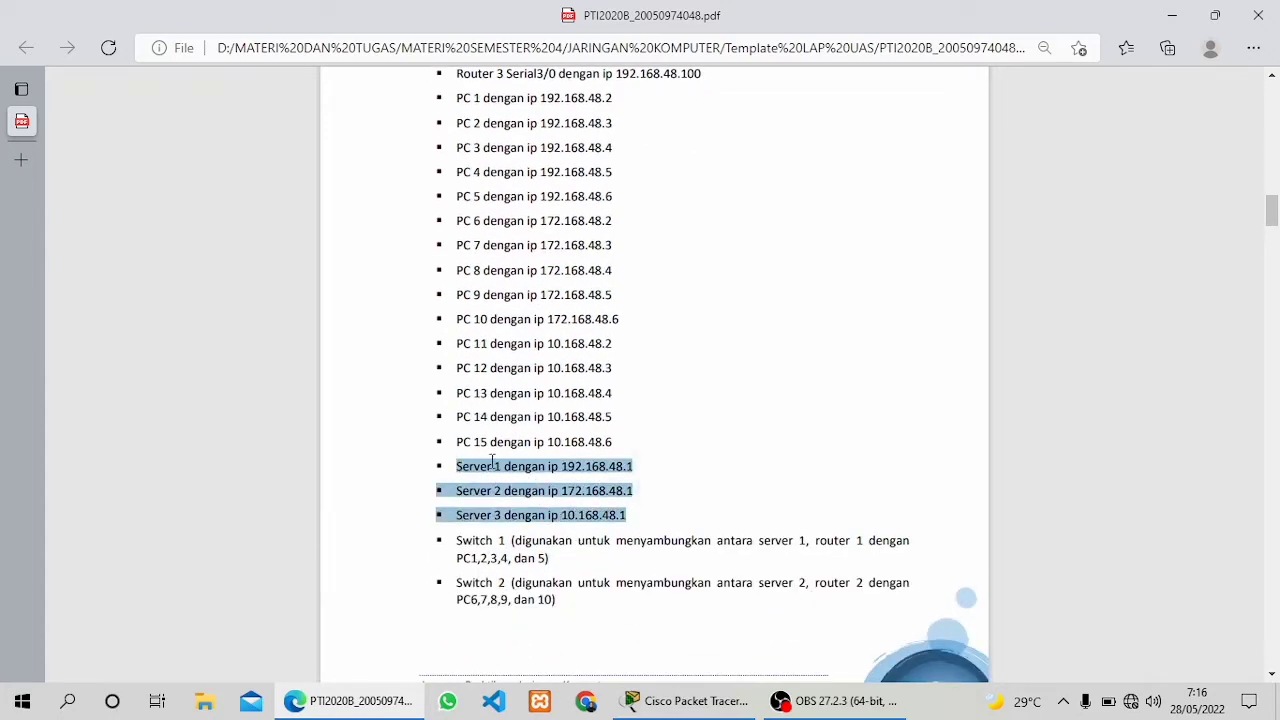
{"action": "scroll", "coordinate": [496, 505], "scroll_direction": "down", "scroll_amount": 1}
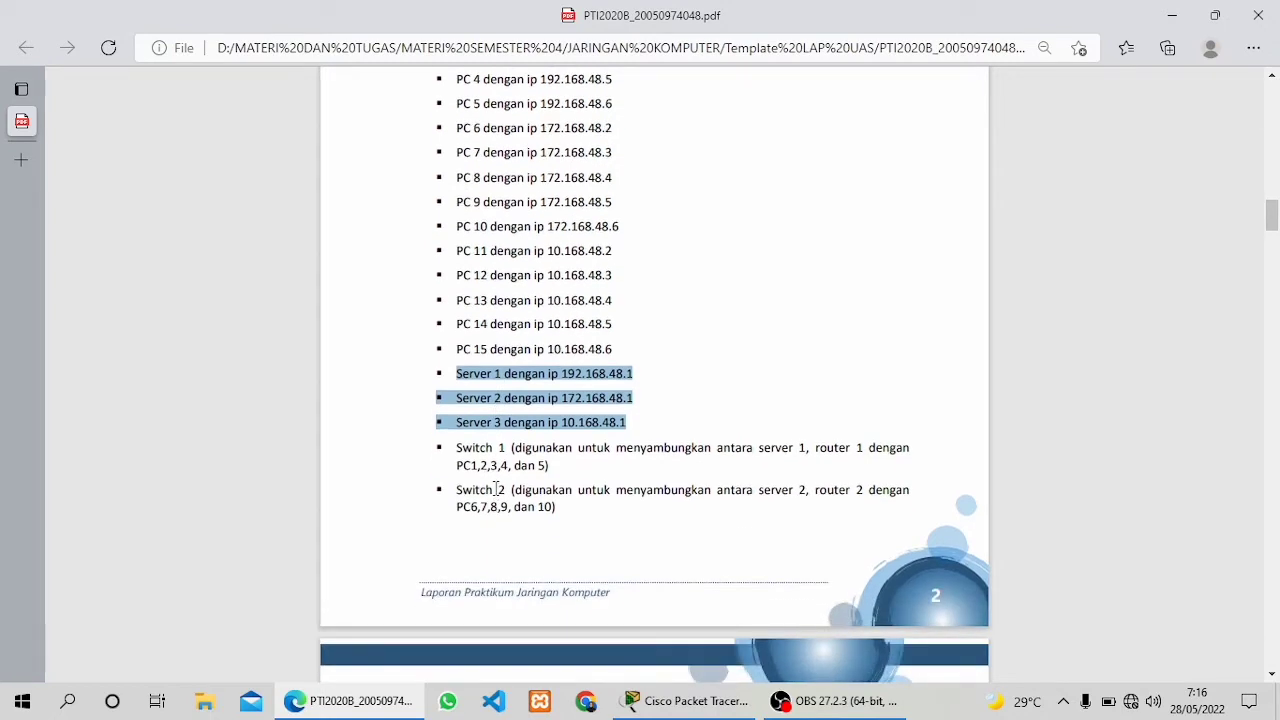
{"action": "left_click", "coordinate": [495, 487]}
{"action": "left_click_drag", "start_coordinate": [457, 450], "coordinate": [657, 470]}
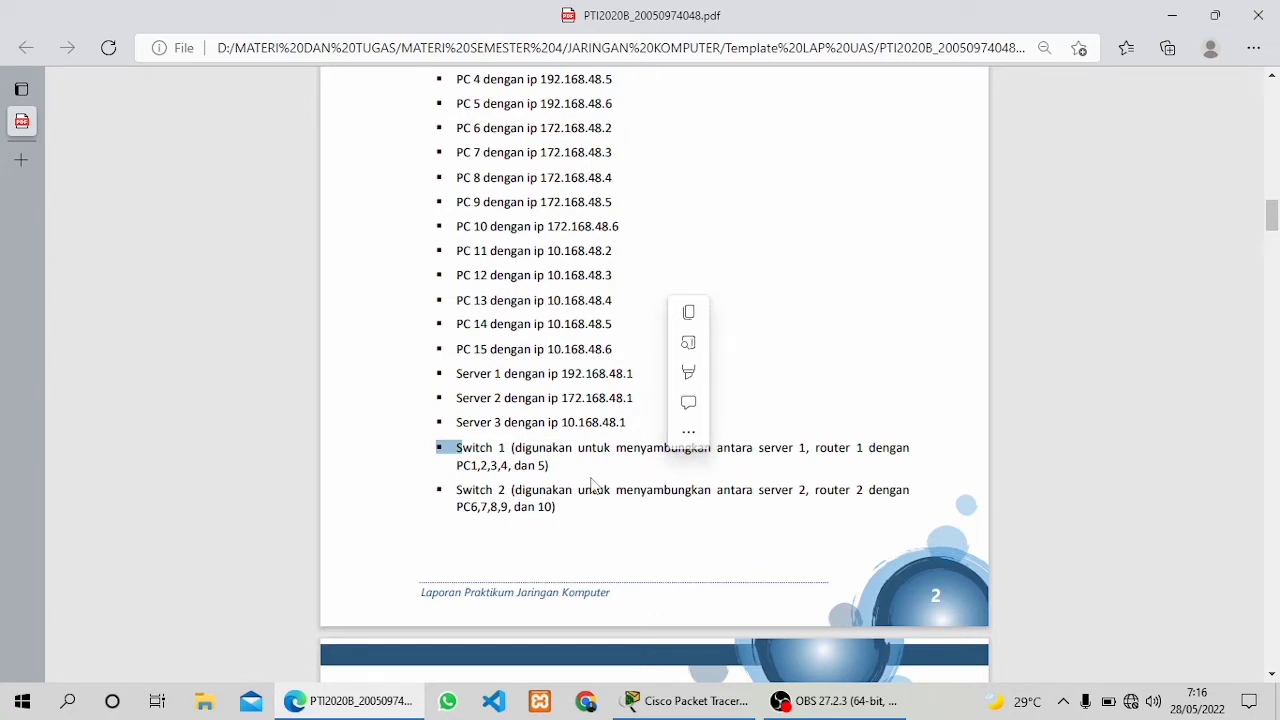
{"action": "scroll", "coordinate": [595, 477], "scroll_direction": "down", "scroll_amount": 1}
{"action": "left_click", "coordinate": [553, 427]}
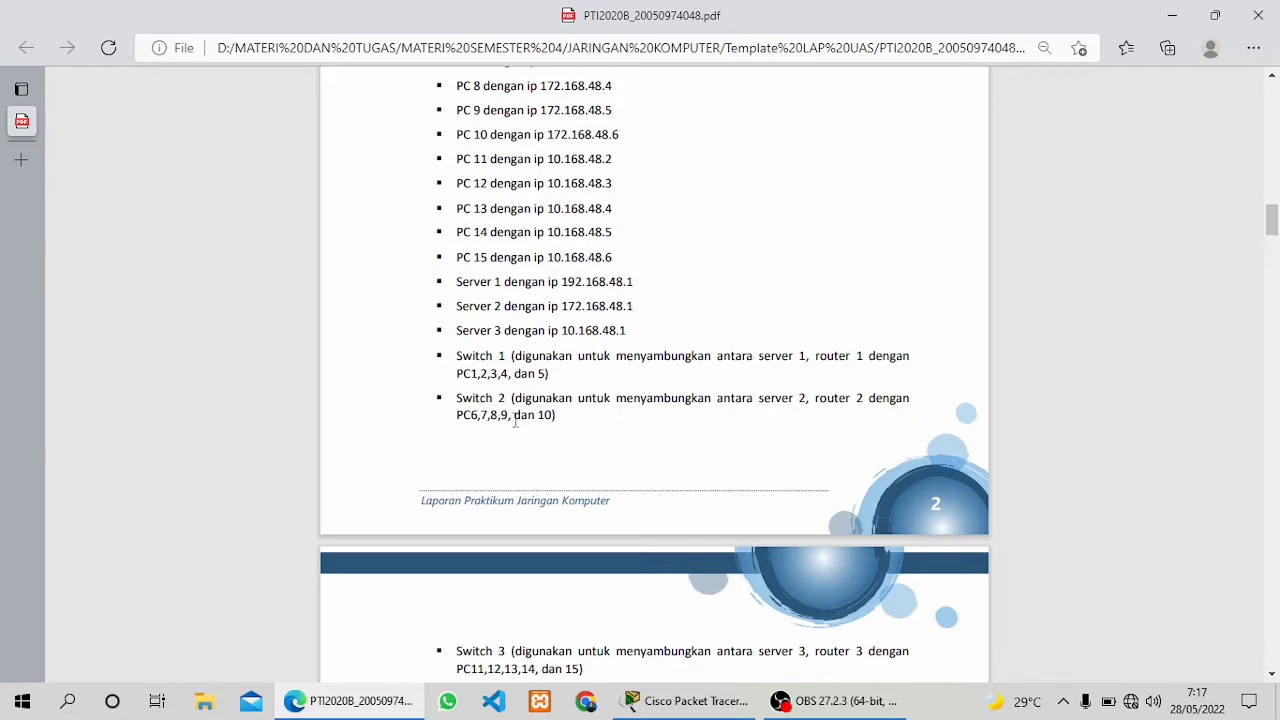
{"action": "scroll", "coordinate": [543, 422], "scroll_direction": "down", "scroll_amount": 1}
{"action": "scroll", "coordinate": [544, 421], "scroll_direction": "down", "scroll_amount": 1}
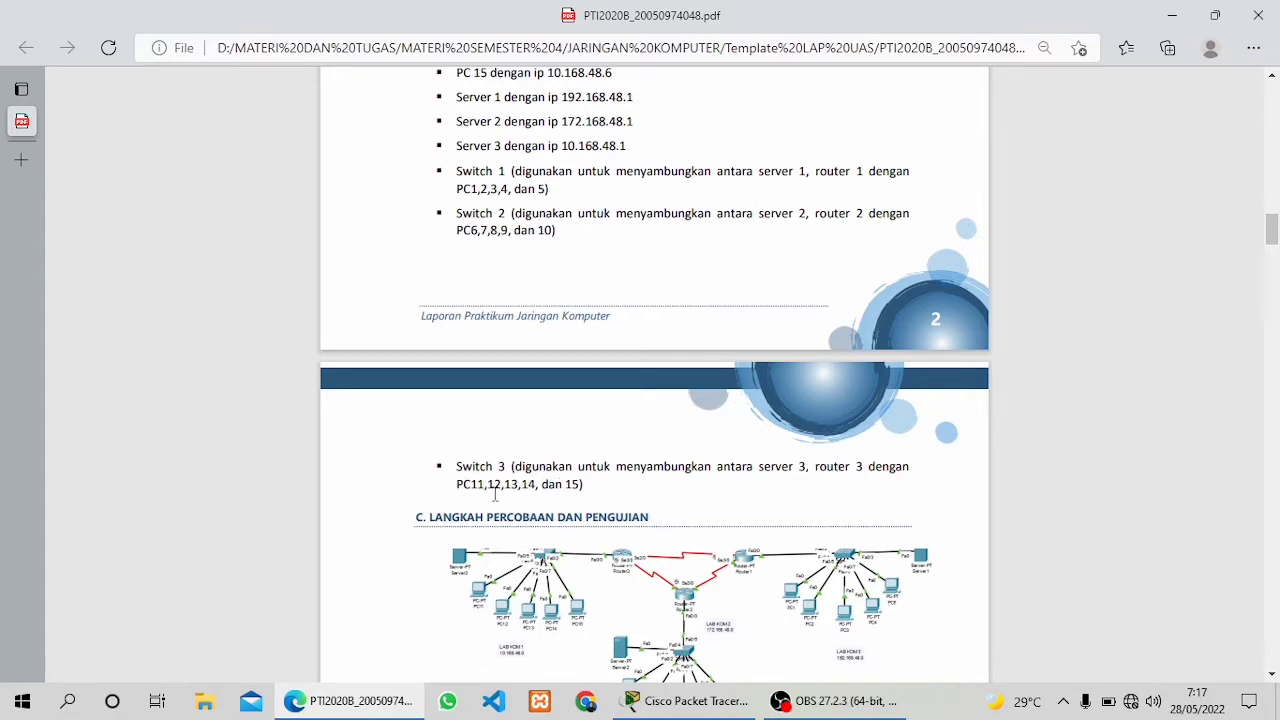
Compare the network scheme in section C of the report with the topology in Cisco Packet Tracer, and return to the report's router IP instructions
{"action": "scroll", "coordinate": [573, 484], "scroll_direction": "down", "scroll_amount": 3}
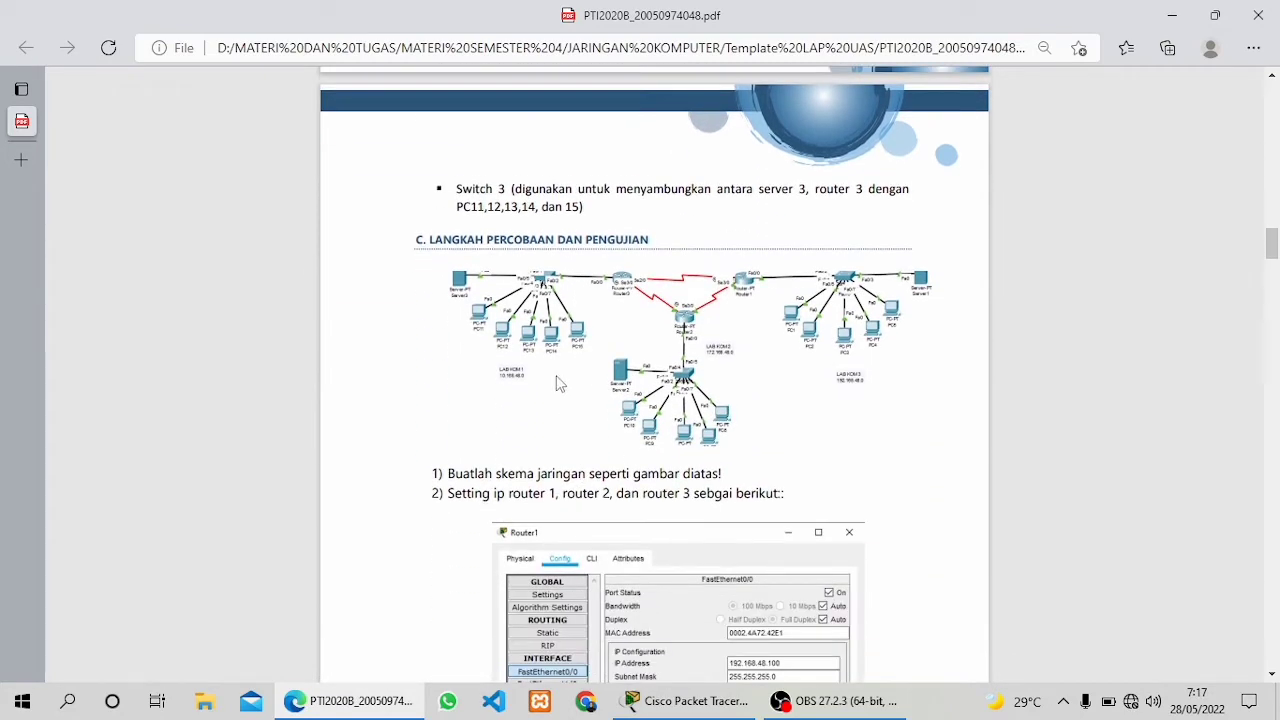
{"action": "scroll", "coordinate": [558, 384], "scroll_direction": "down", "scroll_amount": 1}
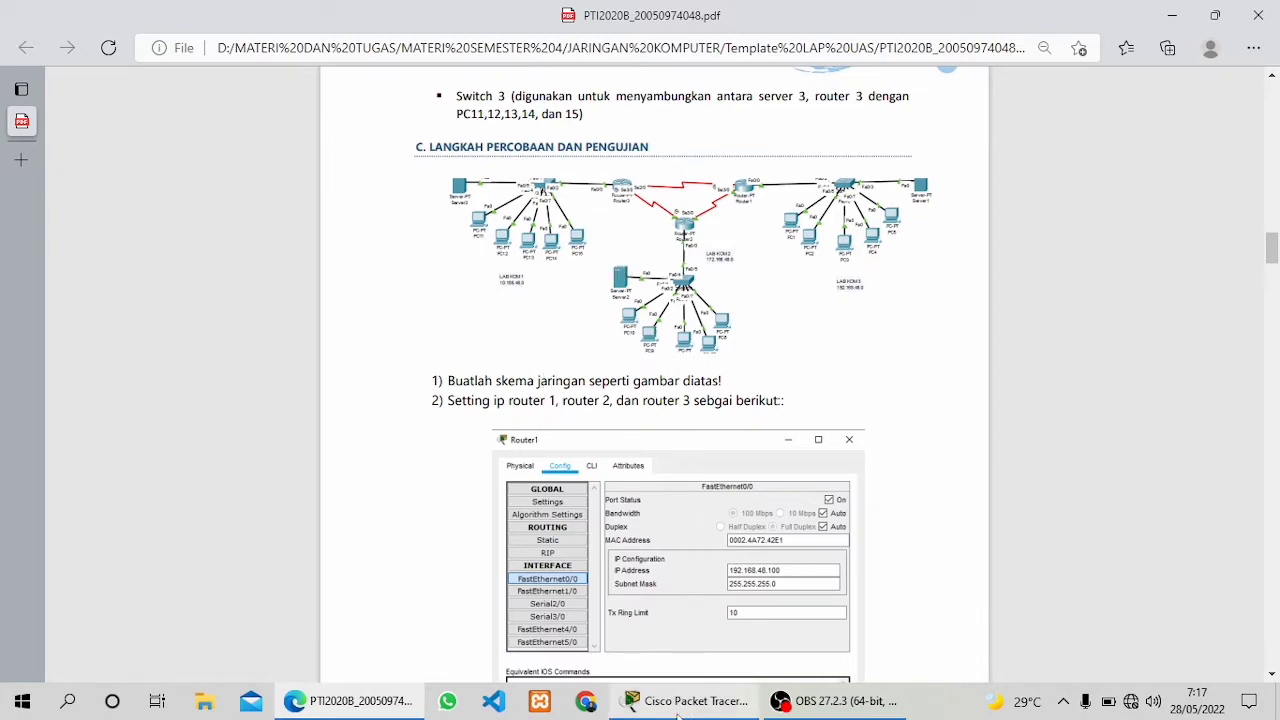
{"action": "mouse_move", "coordinate": [682, 705]}
{"action": "left_click", "coordinate": [645, 598]}
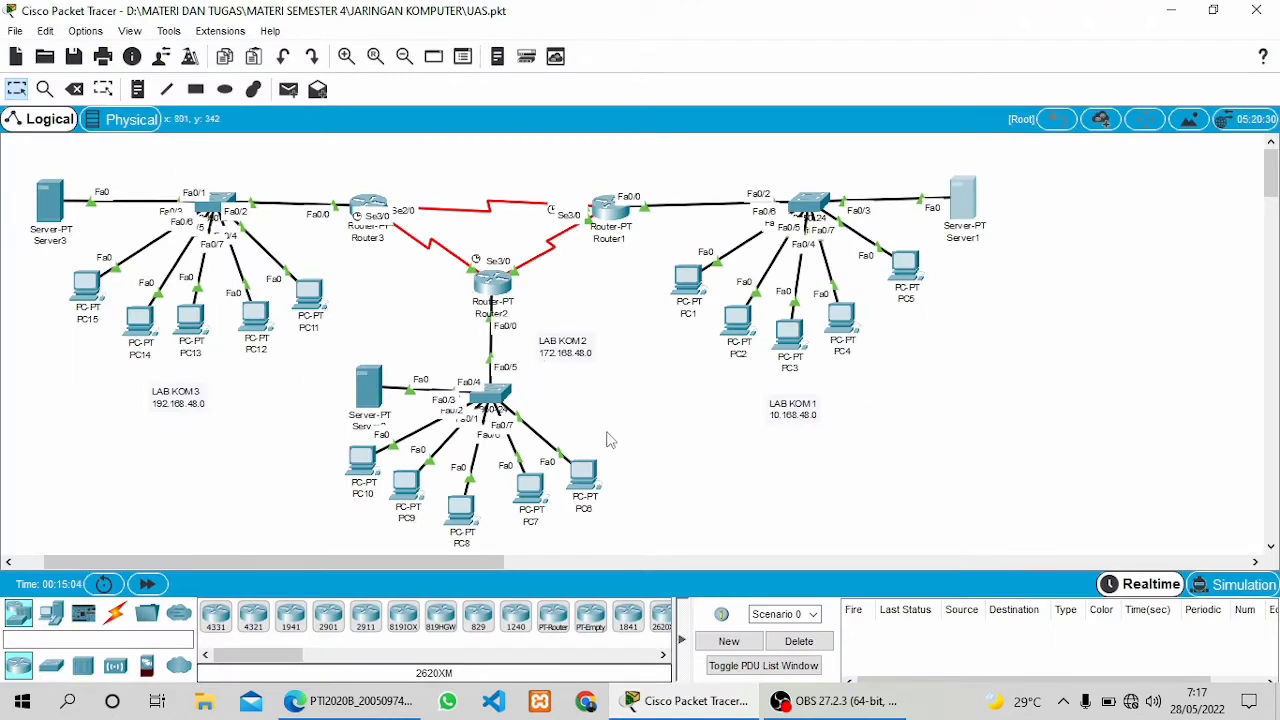
{"action": "left_click", "coordinate": [355, 700]}
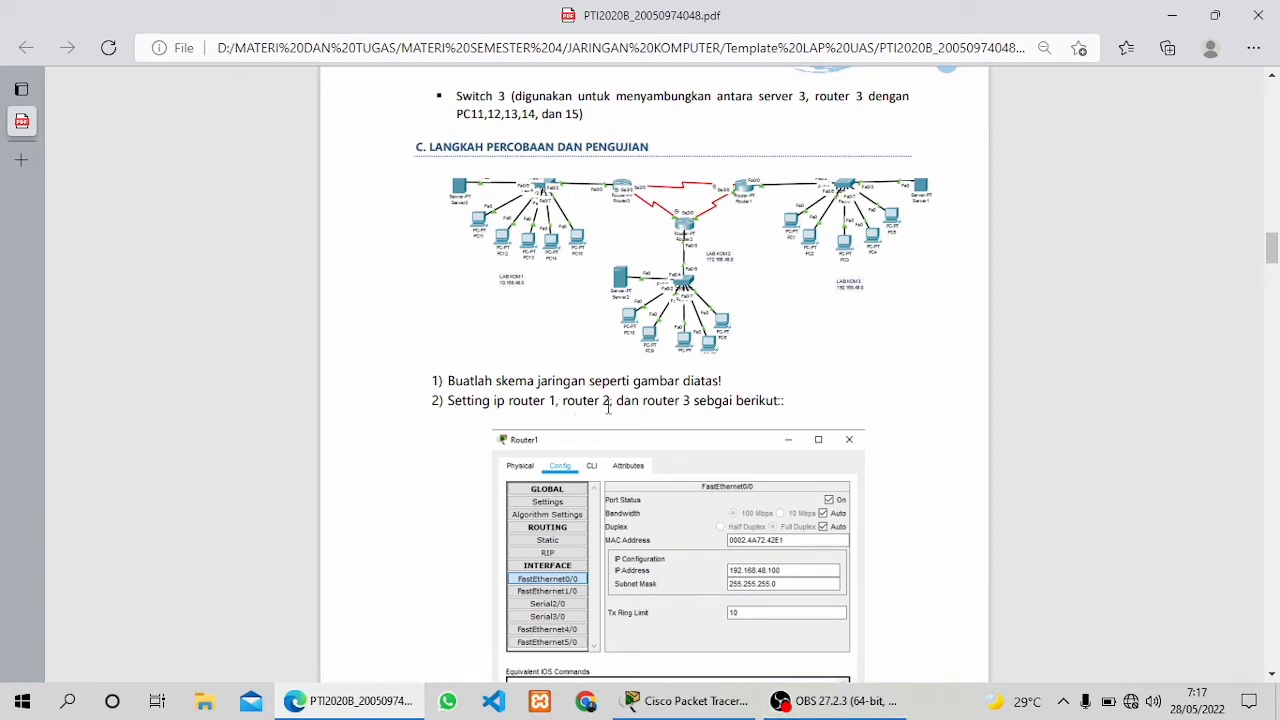
{"action": "scroll", "coordinate": [744, 403], "scroll_direction": "down", "scroll_amount": 2}
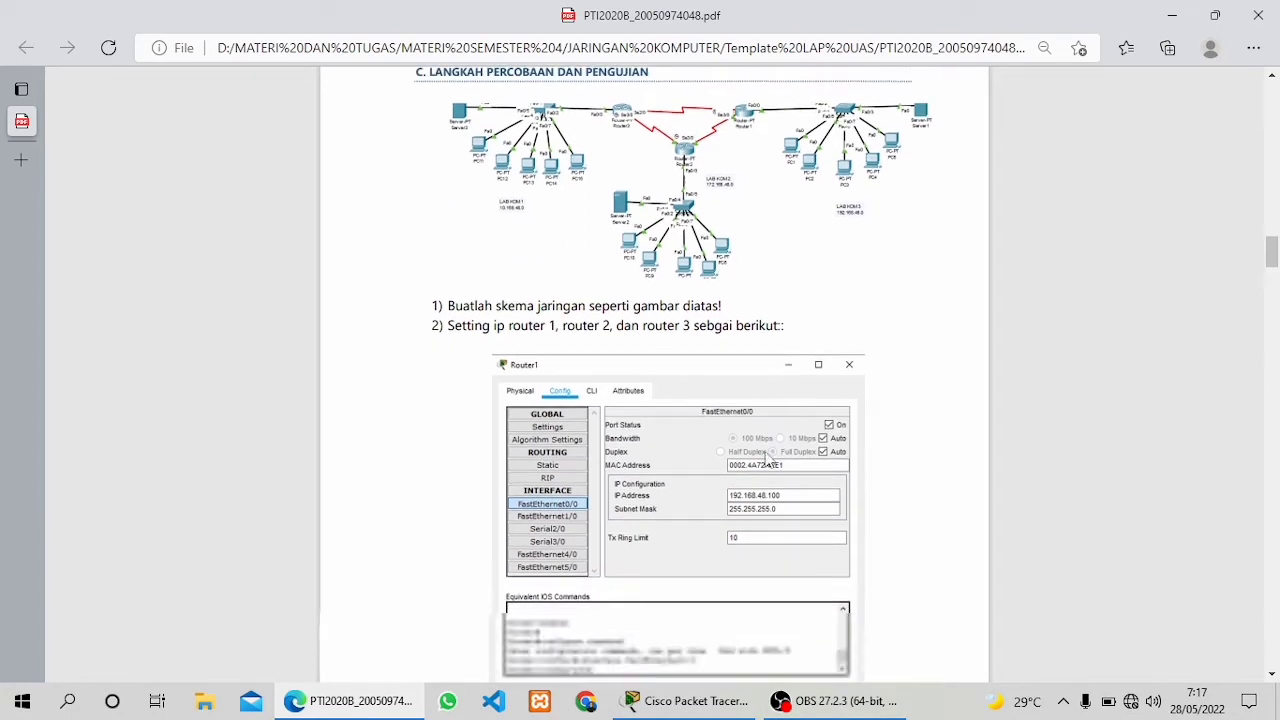
Open Router1's configuration in Cisco Packet Tracer and check the FastEthernet0/0 IP settings against the PDF report
{"action": "left_click", "coordinate": [686, 708]}
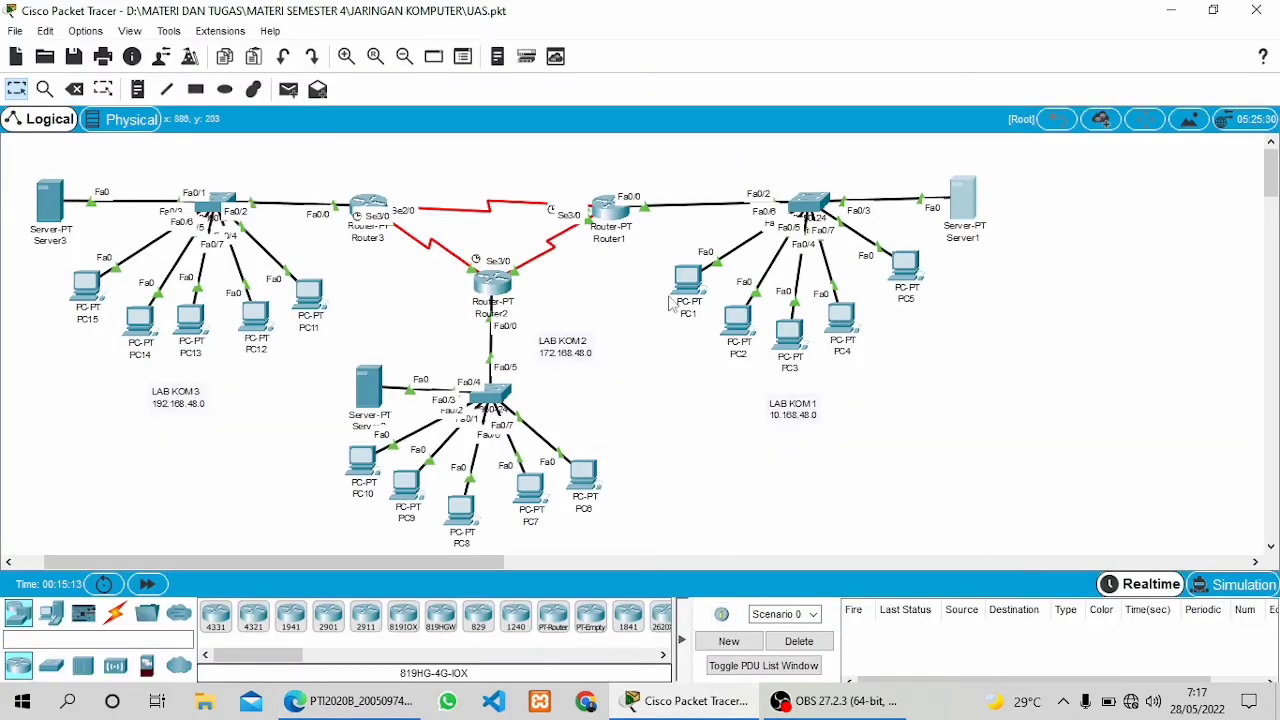
{"action": "left_click", "coordinate": [620, 213]}
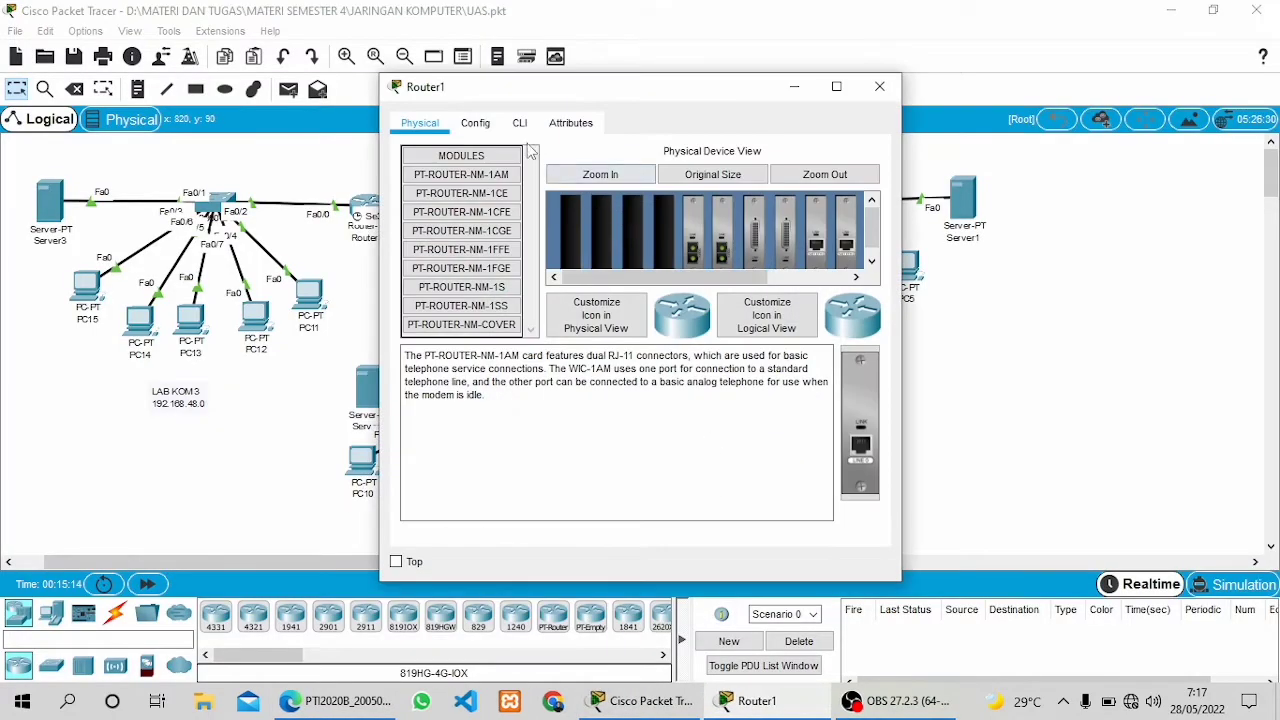
{"action": "left_click", "coordinate": [489, 124]}
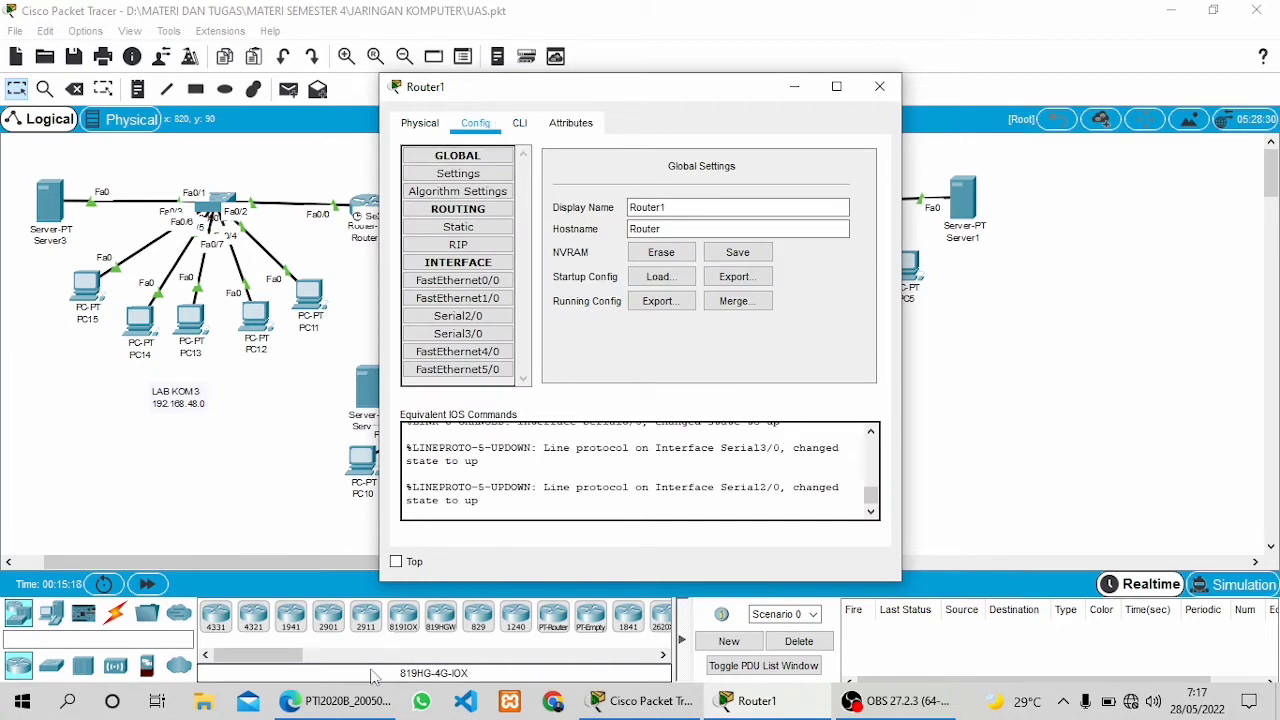
{"action": "left_click", "coordinate": [350, 700]}
{"action": "scroll", "coordinate": [550, 440], "scroll_direction": "down", "scroll_amount": 1}
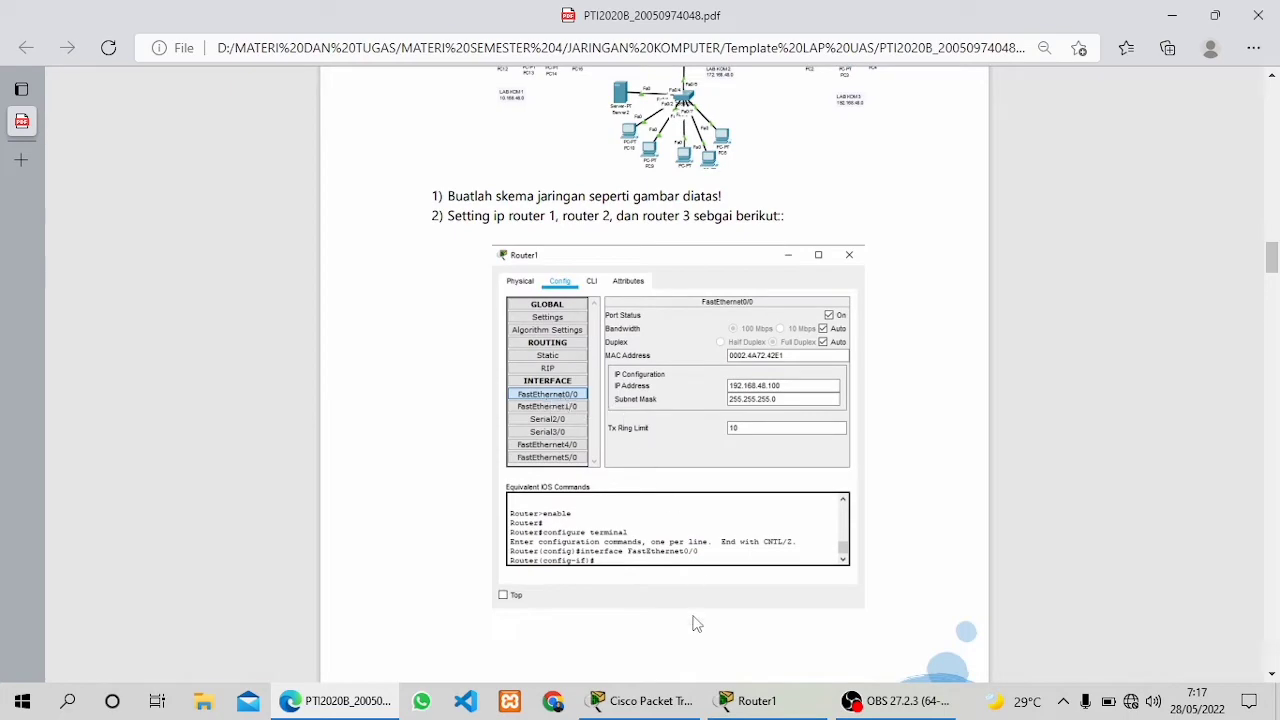
{"action": "left_click", "coordinate": [672, 702]}
{"action": "left_click", "coordinate": [752, 701]}
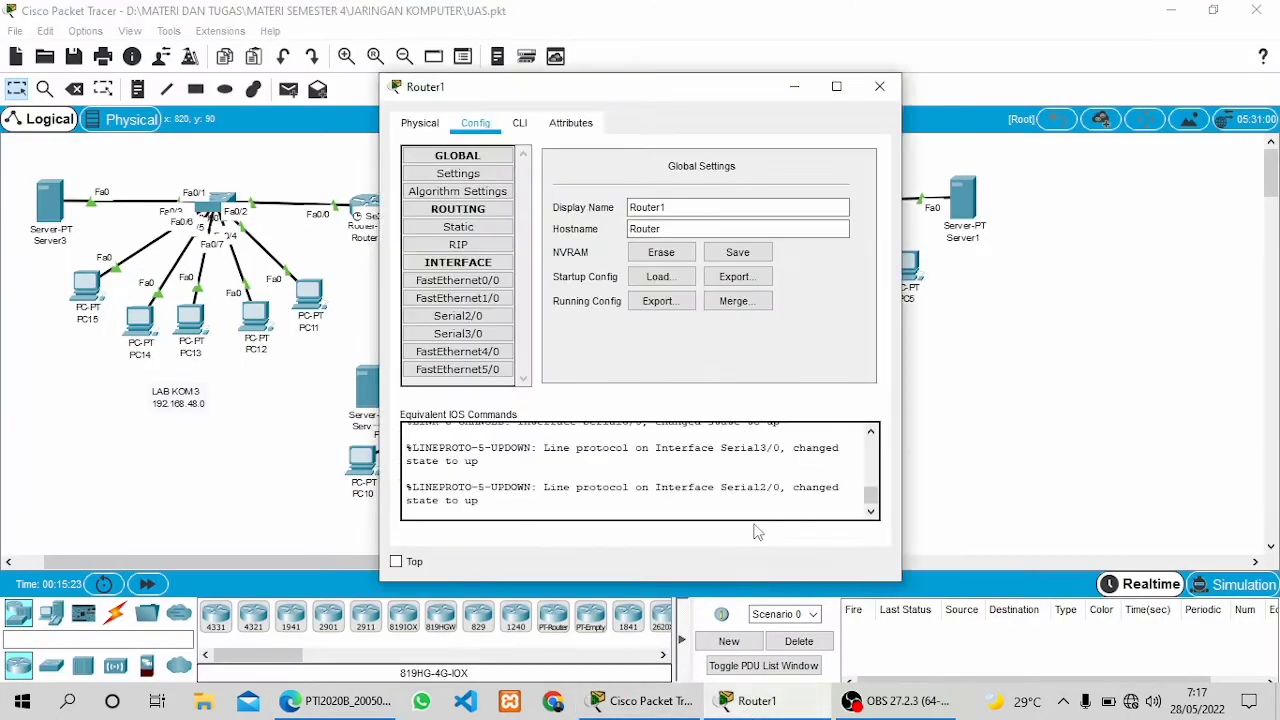
{"action": "left_click", "coordinate": [490, 282]}
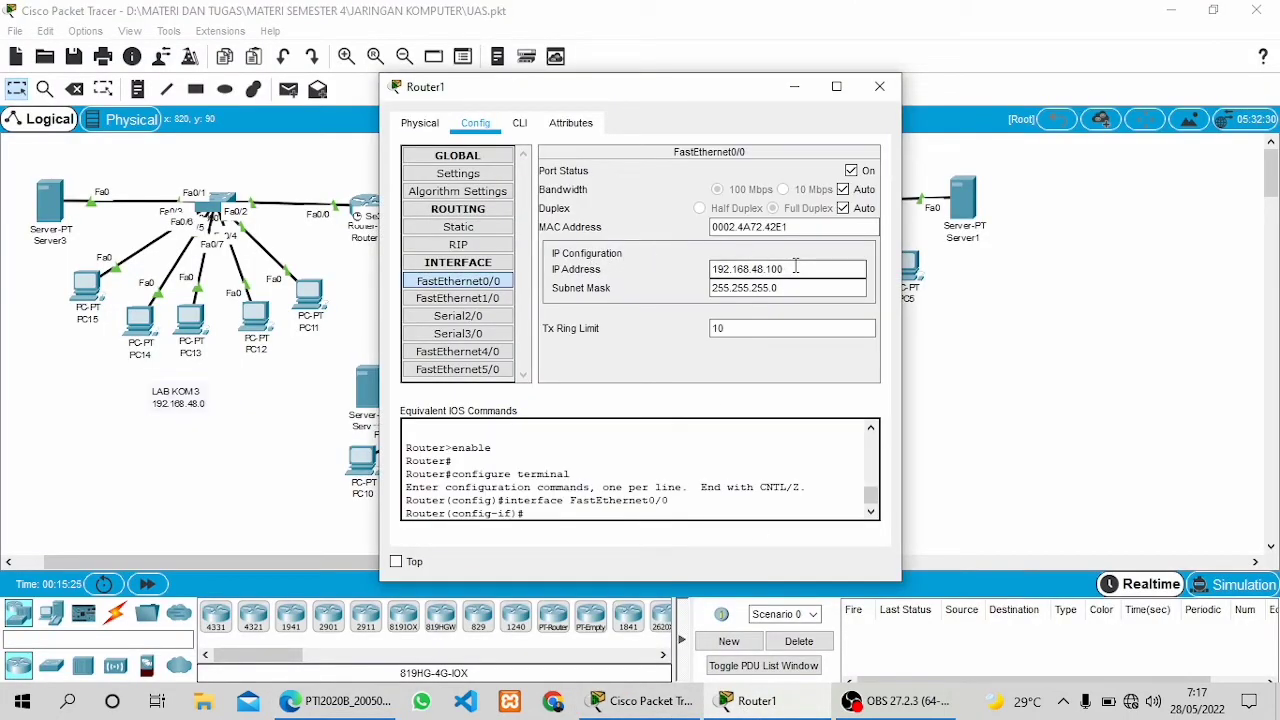
{"action": "left_click_drag", "start_coordinate": [776, 268], "coordinate": [730, 268]}
{"action": "left_click", "coordinate": [789, 268]}
Check the IP address and subnet mask of Router1's Serial2/0 interface
{"action": "left_click", "coordinate": [458, 316]}
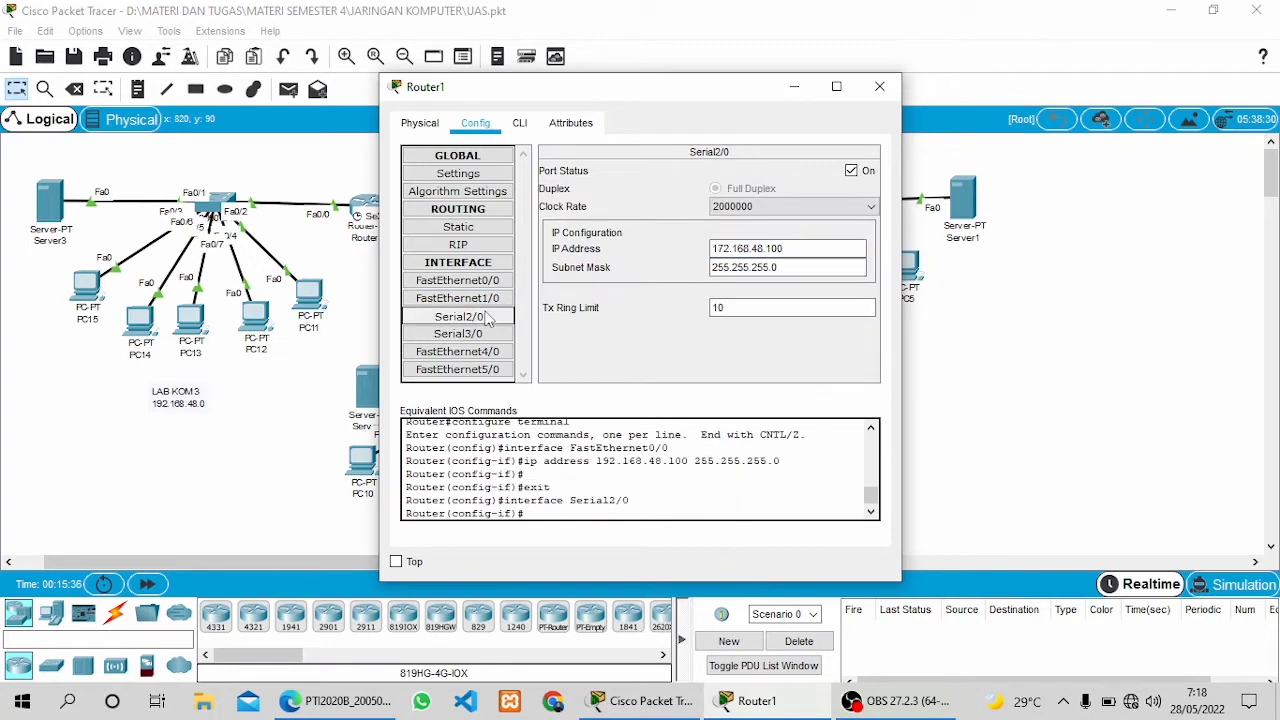
{"action": "left_click", "coordinate": [735, 248]}
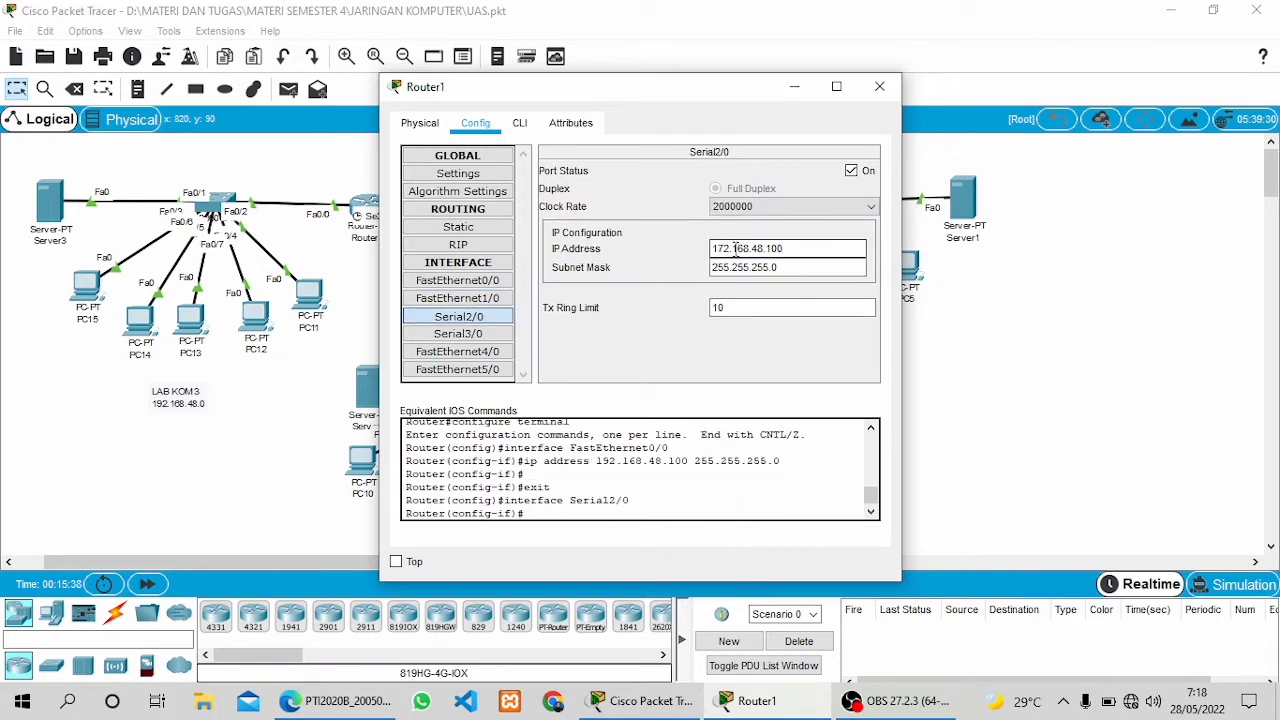
{"action": "left_click", "coordinate": [788, 268]}
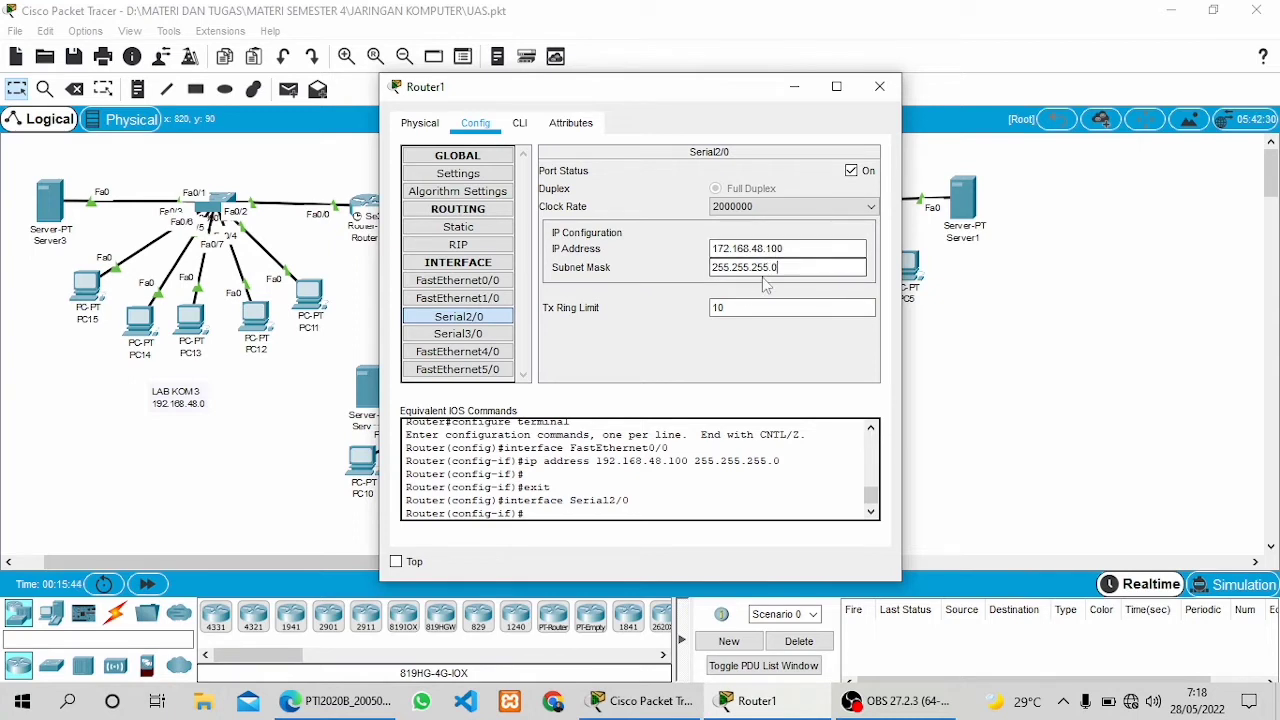
Consult the Router1 Serial3/0 example in the PDF report and check that interface's IP settings in Cisco Packet Tracer
{"action": "left_click", "coordinate": [340, 700]}
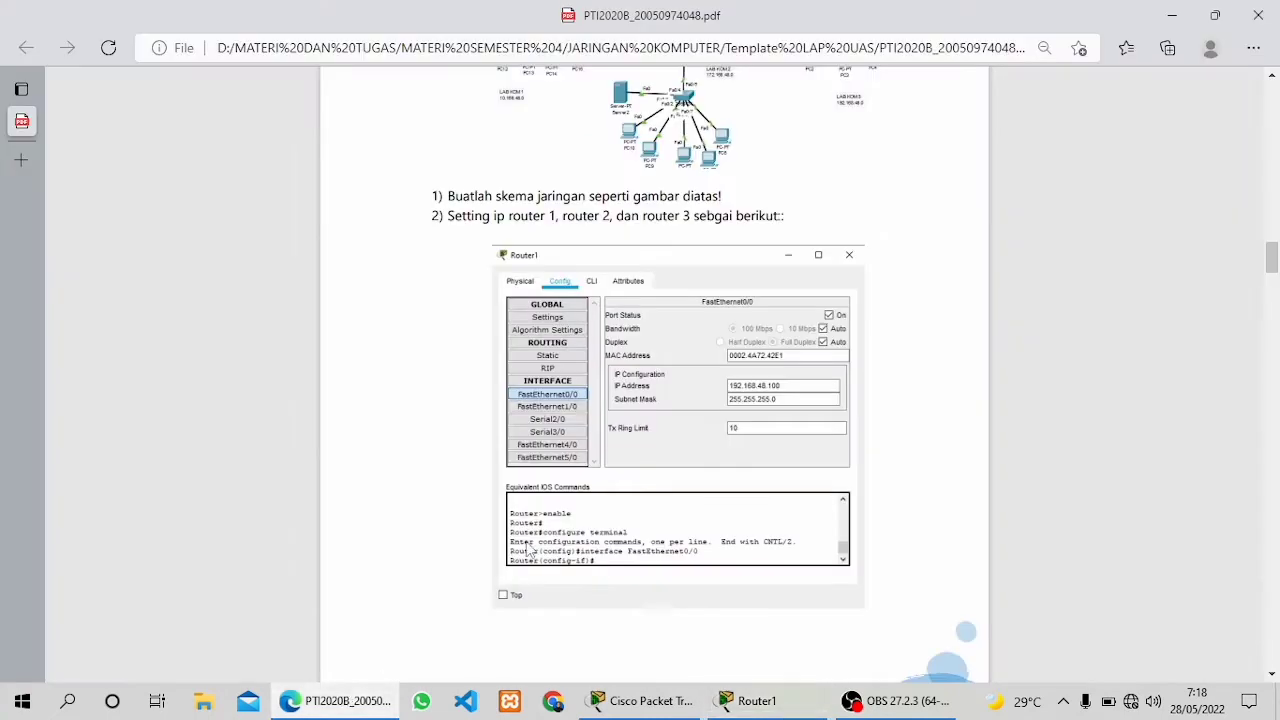
{"action": "scroll", "coordinate": [611, 411], "scroll_direction": "down", "scroll_amount": 10}
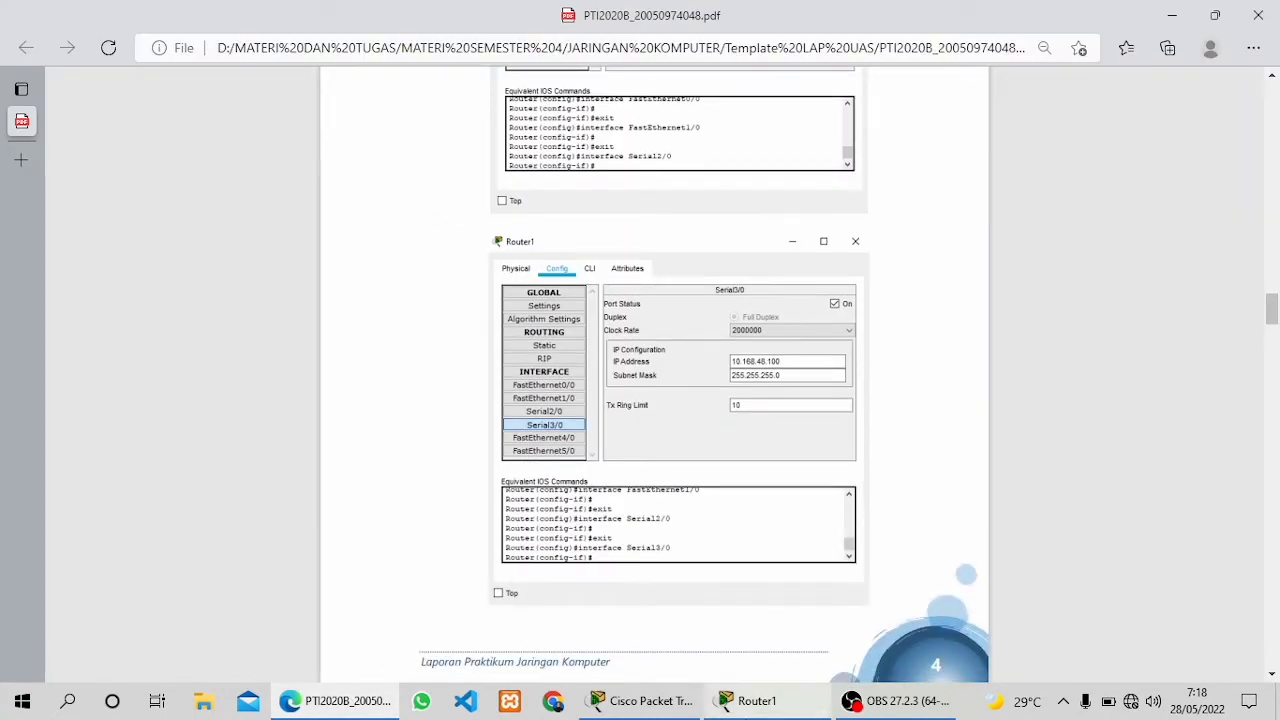
{"action": "left_click", "coordinate": [776, 706]}
{"action": "left_click", "coordinate": [645, 701]}
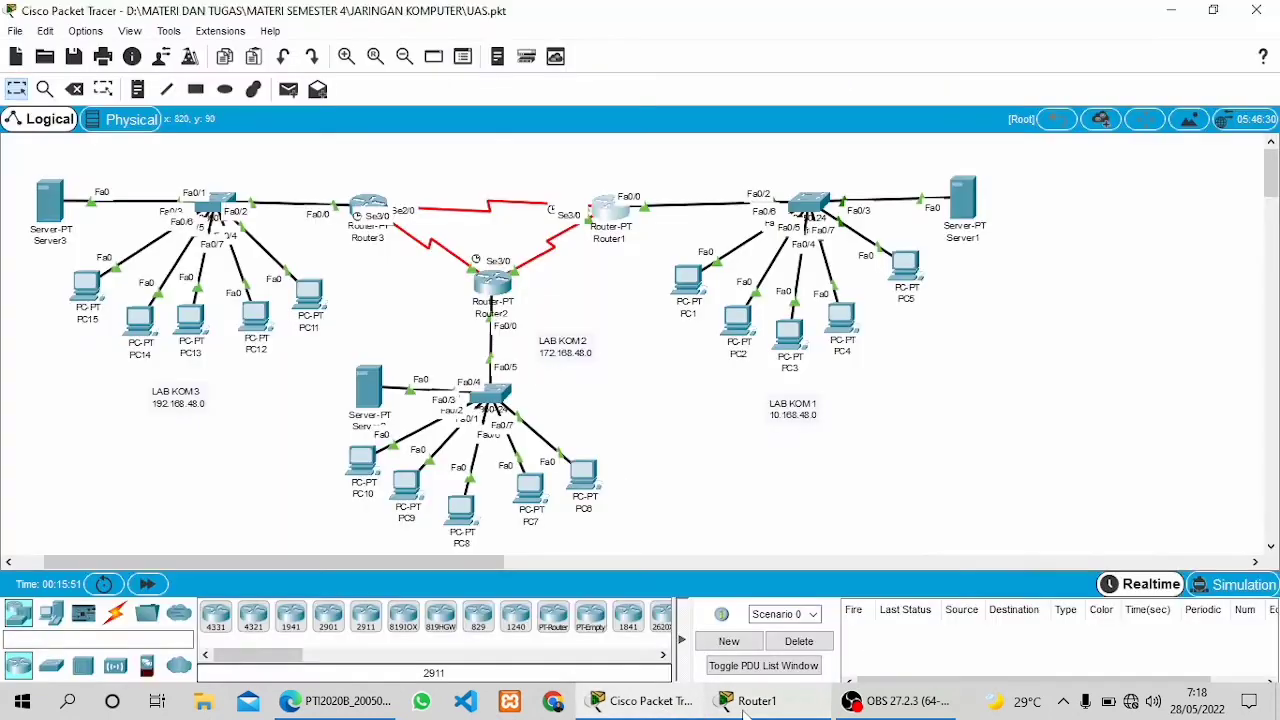
{"action": "left_click", "coordinate": [757, 701]}
{"action": "left_click", "coordinate": [499, 336]}
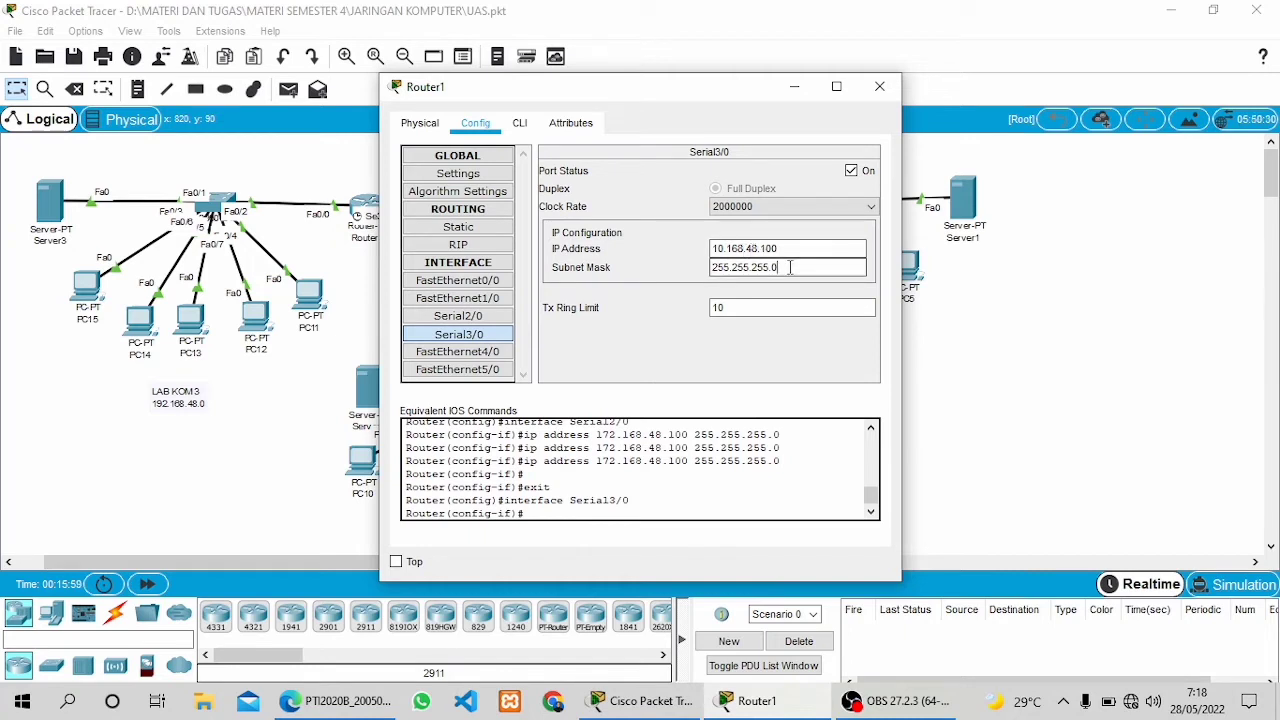
Consult the Router2 example in the PDF report, close Router1's window in Cisco Packet Tracer, and open Router2's configuration
{"action": "left_click", "coordinate": [336, 701]}
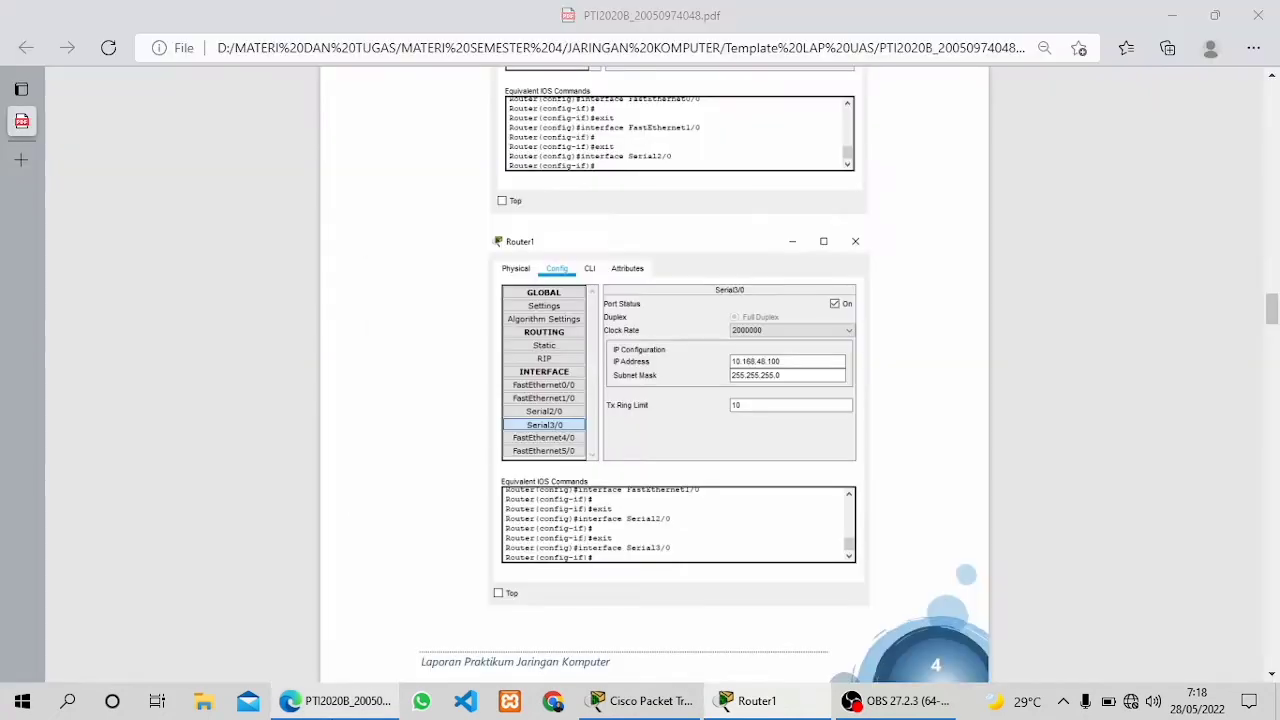
{"action": "scroll", "coordinate": [615, 389], "scroll_direction": "down", "scroll_amount": 5}
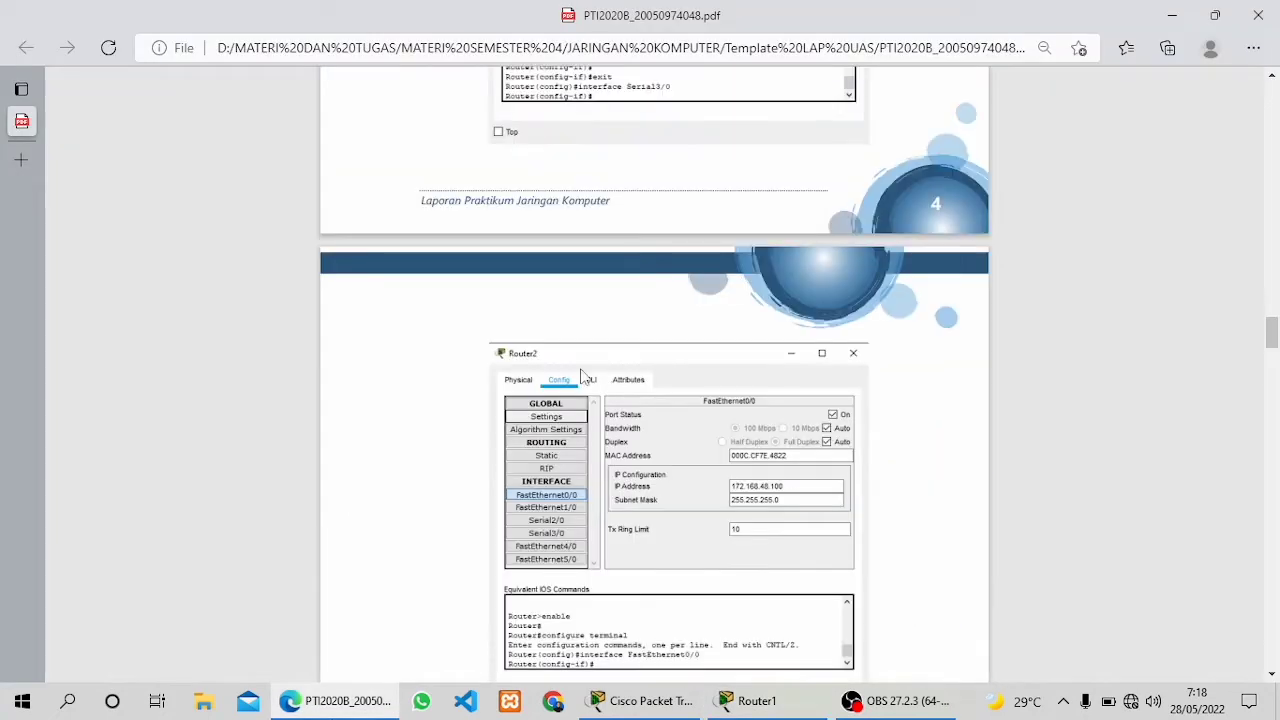
{"action": "scroll", "coordinate": [586, 377], "scroll_direction": "down", "scroll_amount": 2}
{"action": "left_click", "coordinate": [660, 710]}
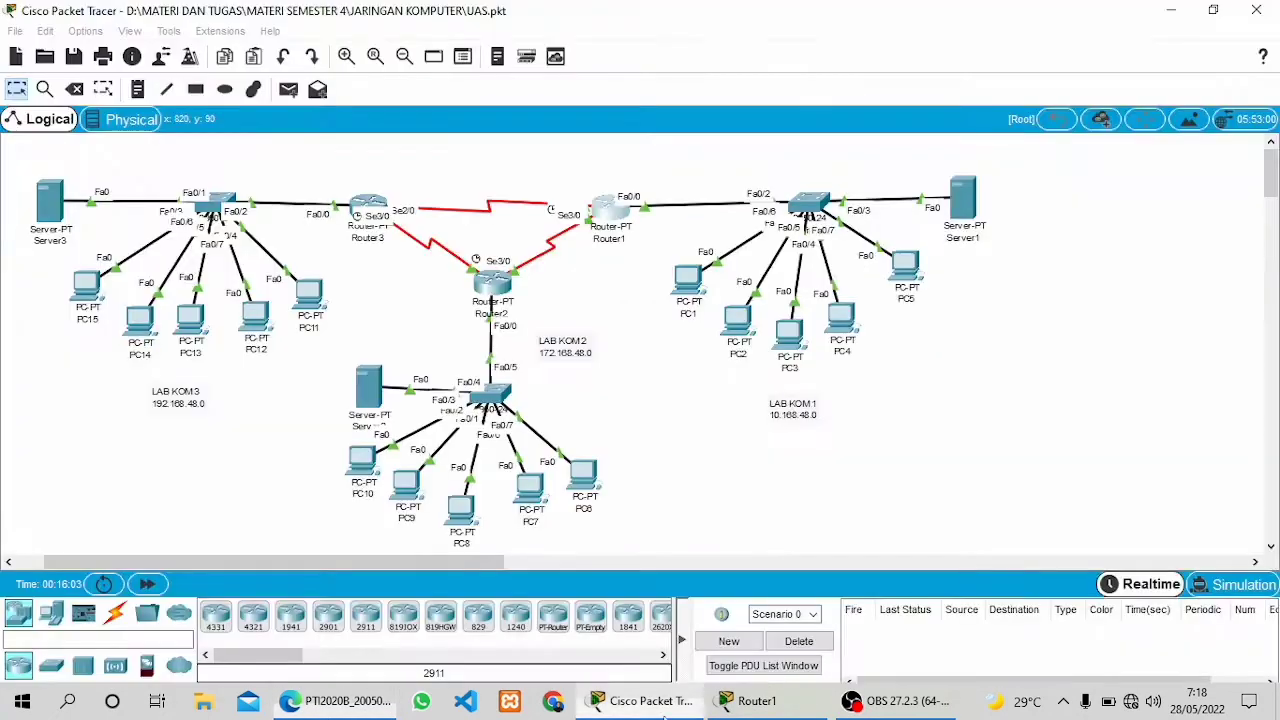
{"action": "left_click", "coordinate": [750, 701]}
{"action": "left_click", "coordinate": [880, 85]}
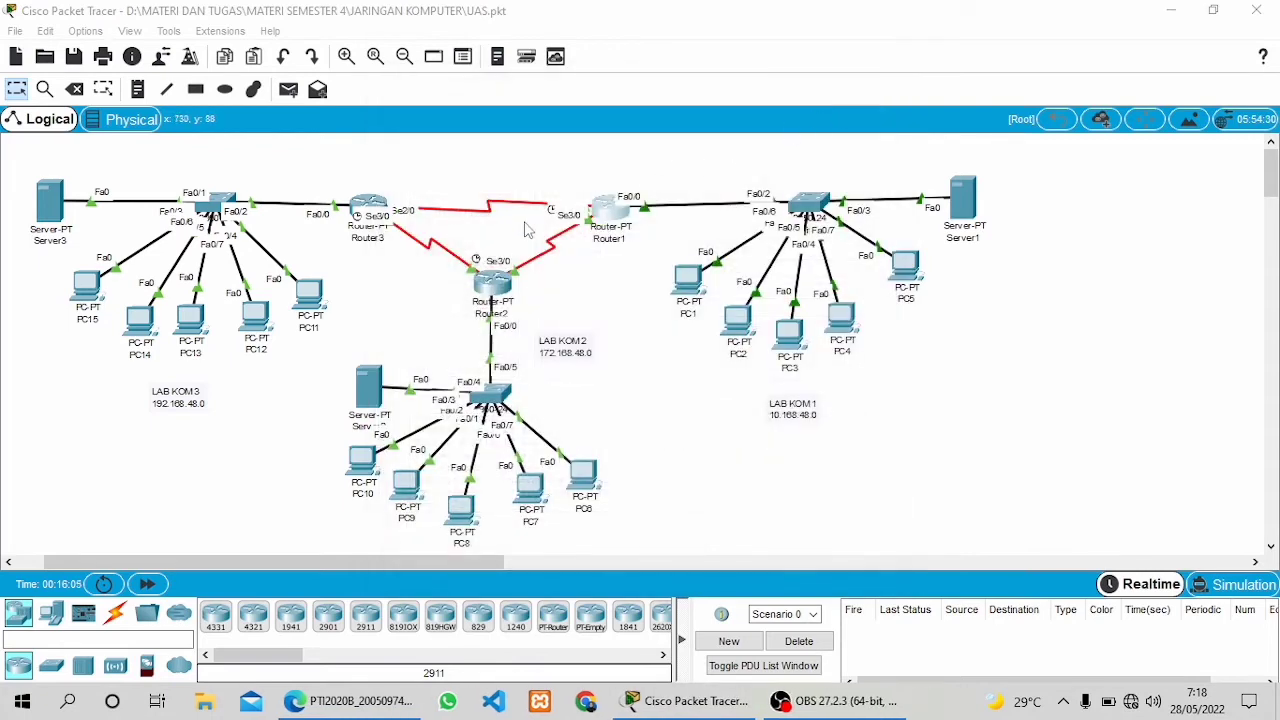
{"action": "left_click", "coordinate": [492, 284]}
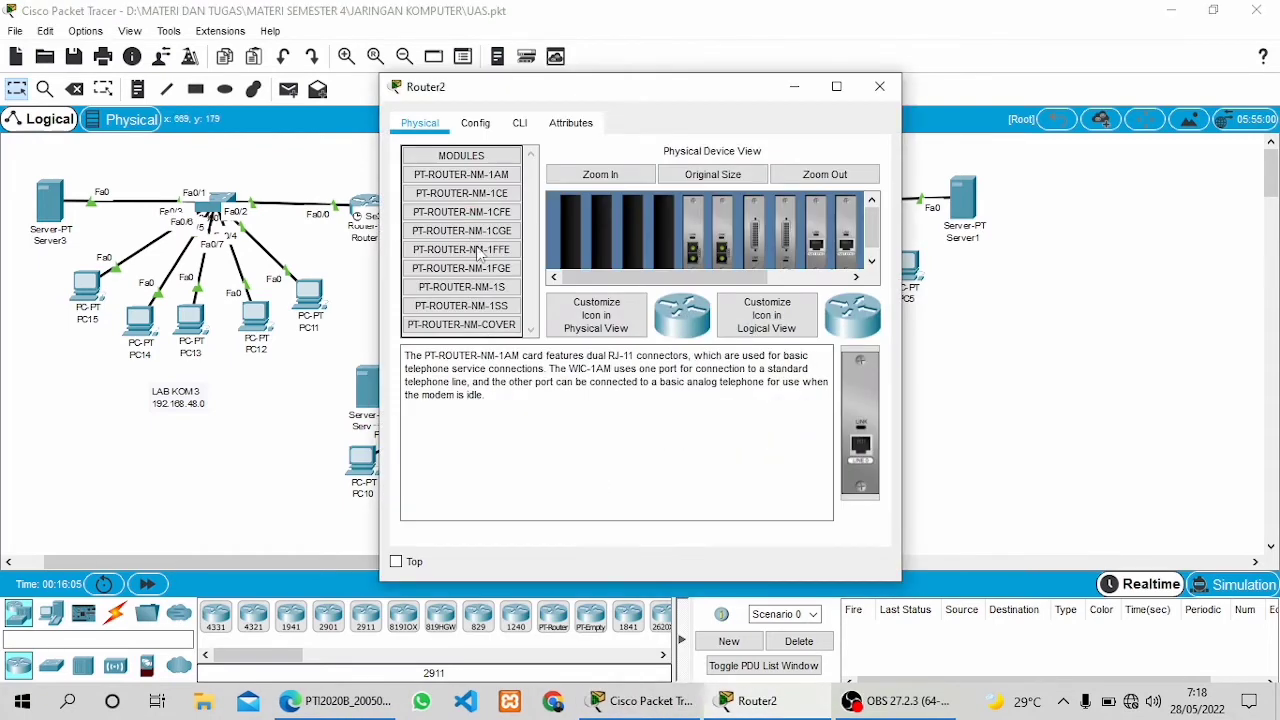
{"action": "left_click", "coordinate": [475, 122]}
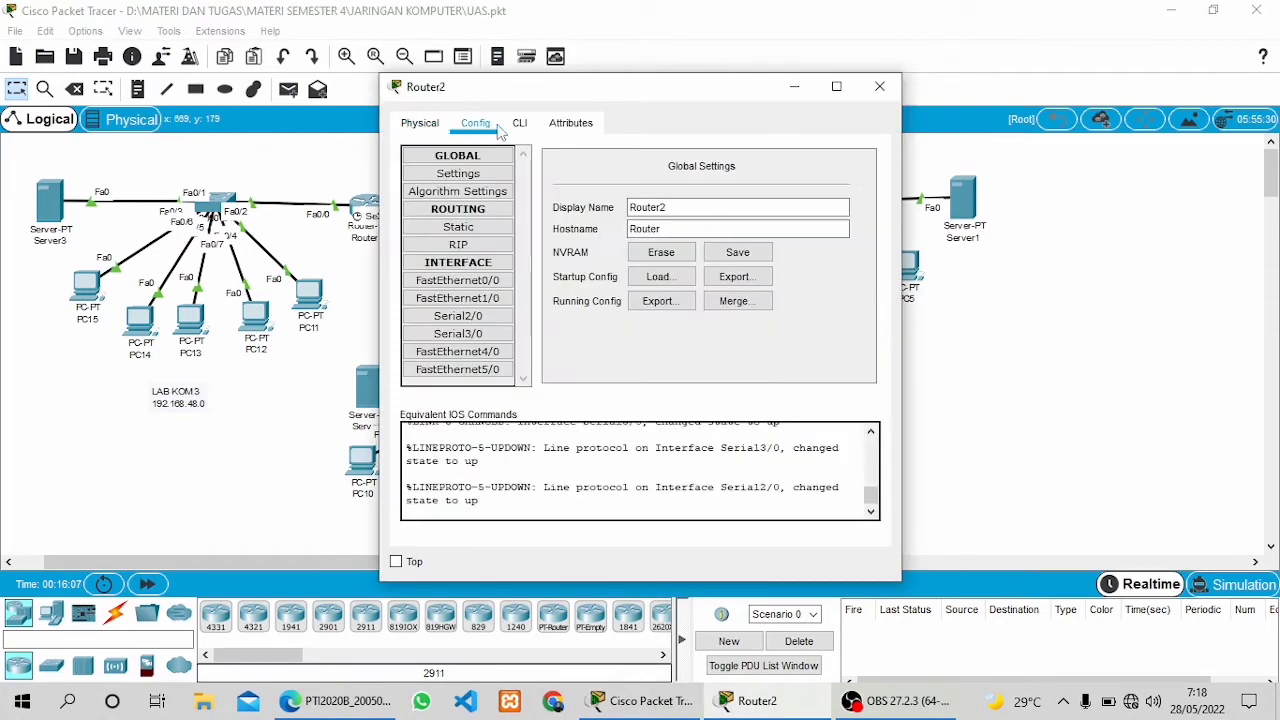
Check the IP address and subnet mask of Router2's FastEthernet0/0, Serial2/0 and Serial3/0 interfaces, and close its window
{"action": "left_click", "coordinate": [468, 281]}
{"action": "left_click_drag", "start_coordinate": [800, 265], "coordinate": [677, 267]}
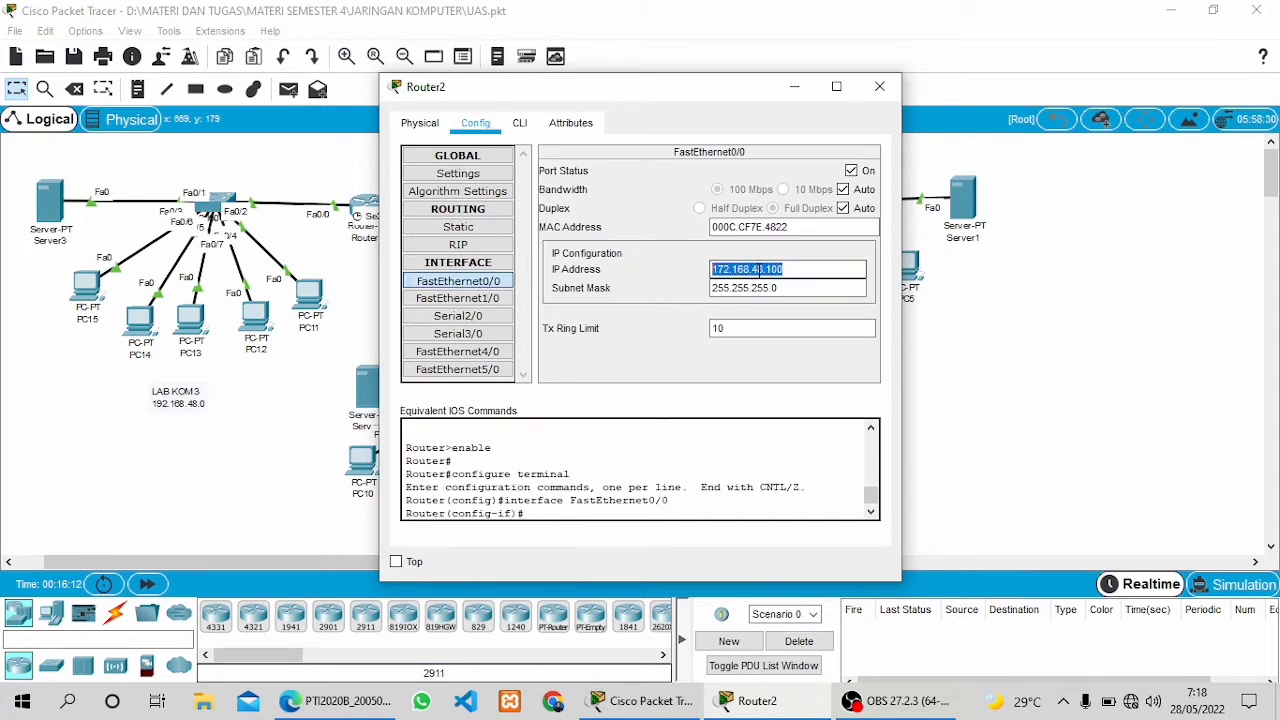
{"action": "left_click", "coordinate": [801, 289]}
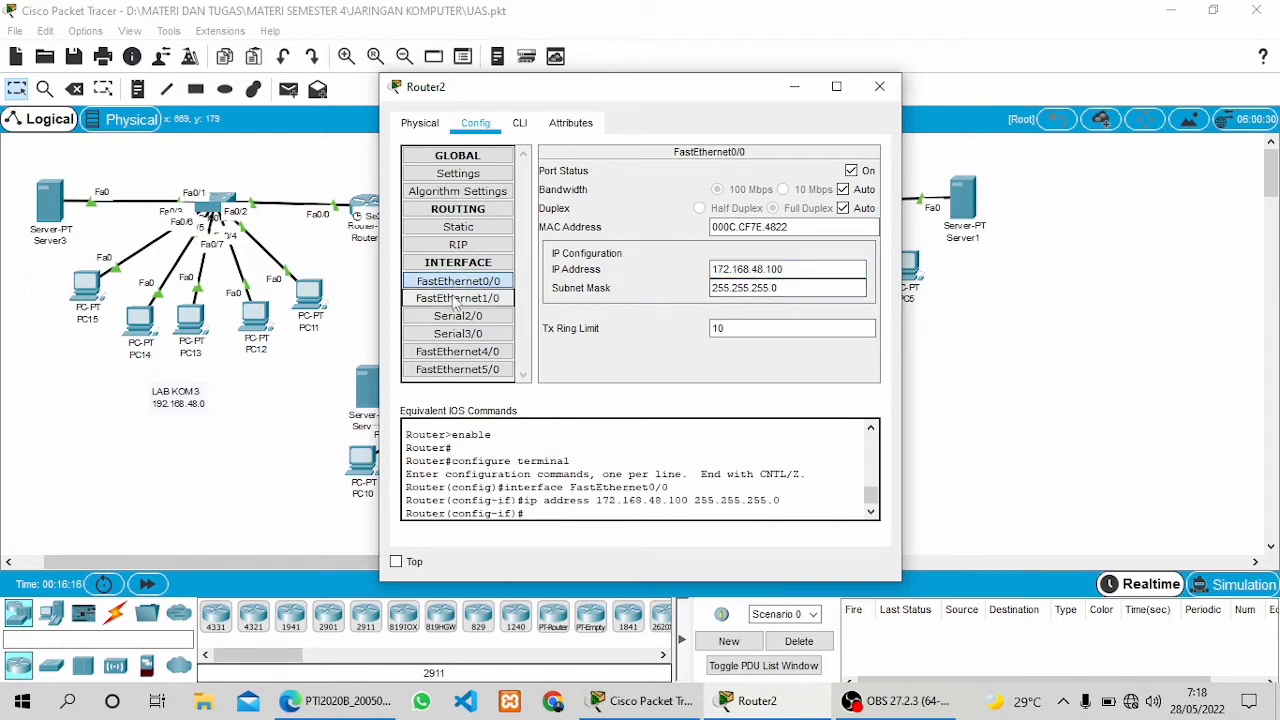
{"action": "left_click", "coordinate": [456, 319]}
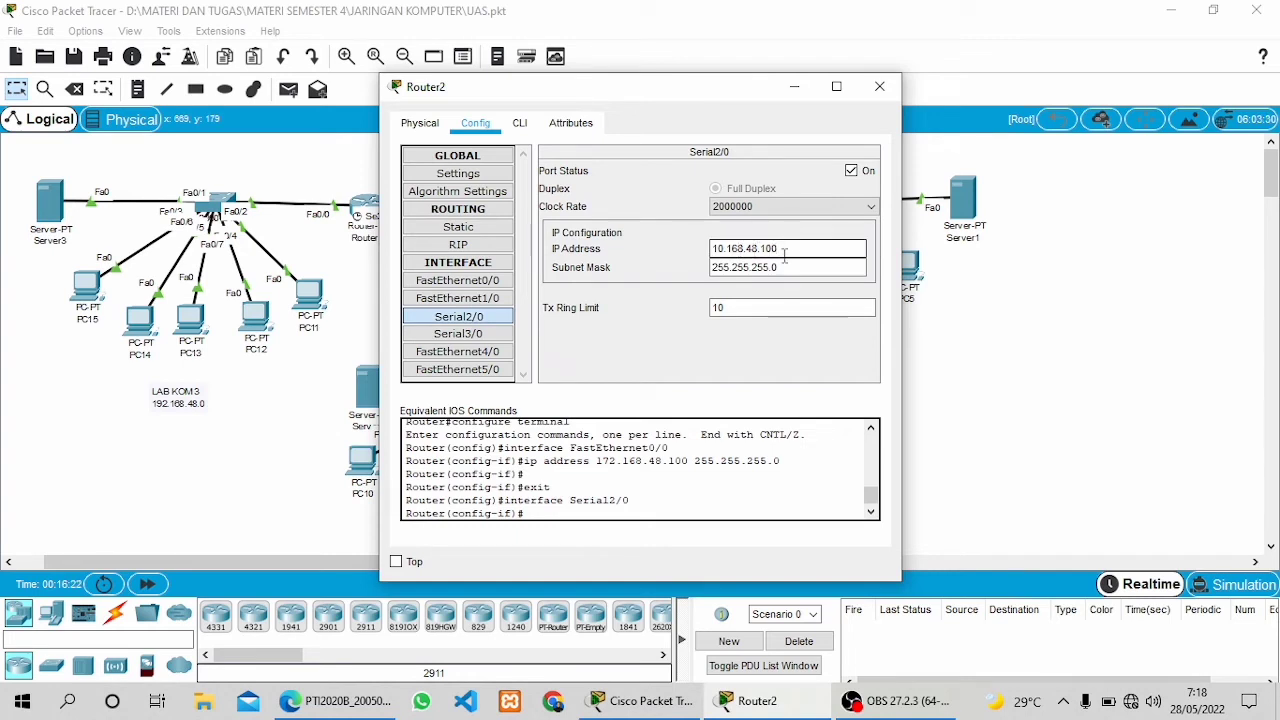
{"action": "left_click", "coordinate": [508, 337]}
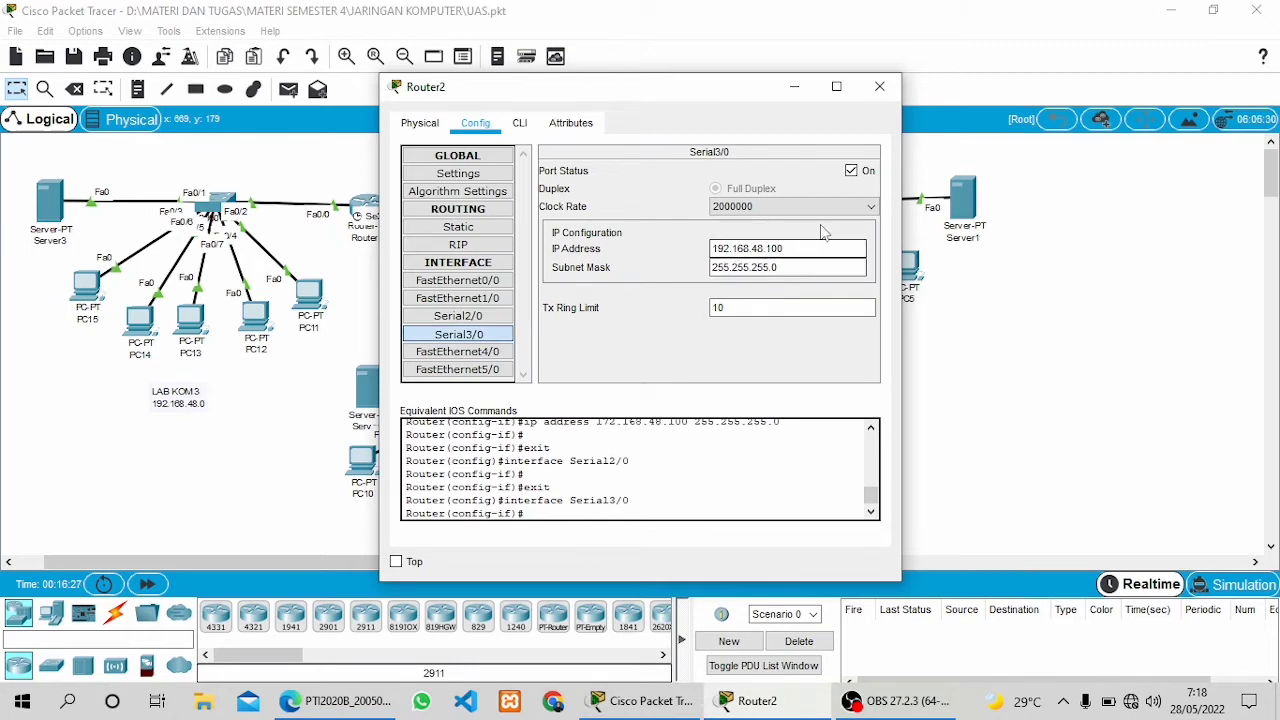
{"action": "left_click", "coordinate": [880, 86]}
Switch to the PDF report and consult the remaining Router2 examples and the Router3 interface examples
{"action": "left_click", "coordinate": [418, 707]}
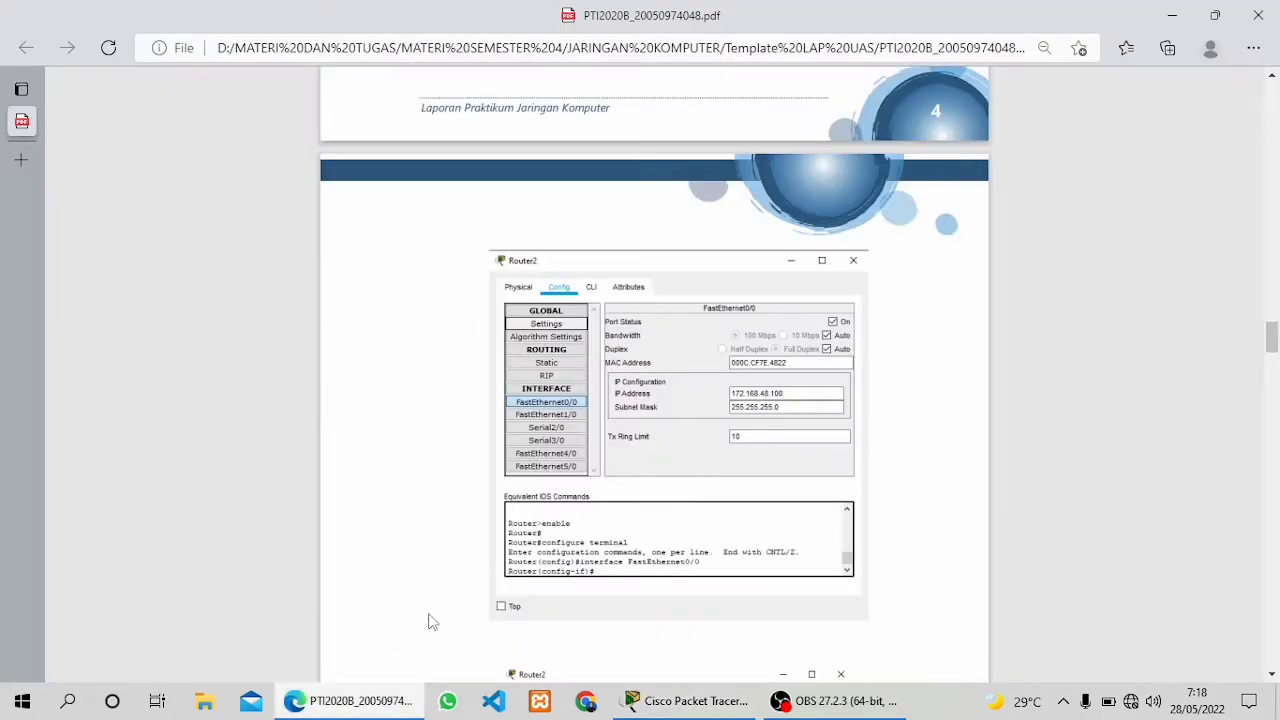
{"action": "scroll", "coordinate": [578, 422], "scroll_direction": "down", "scroll_amount": 15}
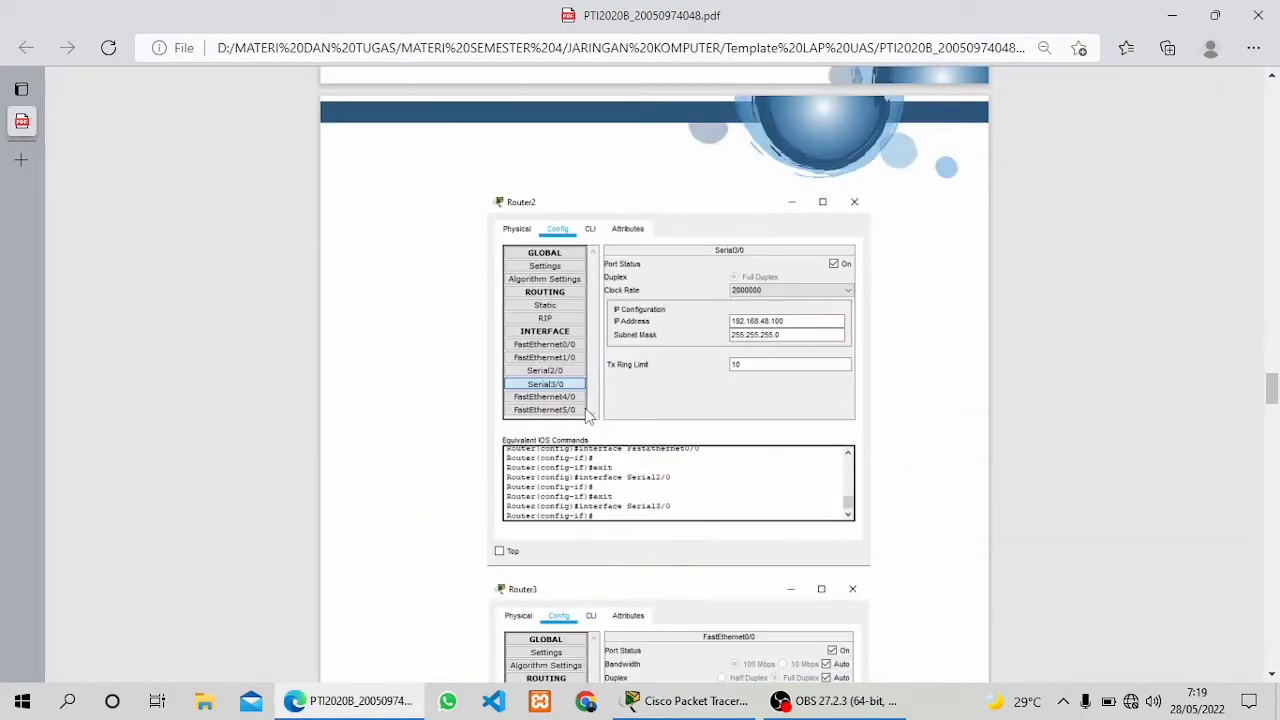
{"action": "scroll", "coordinate": [585, 408], "scroll_direction": "down", "scroll_amount": 1}
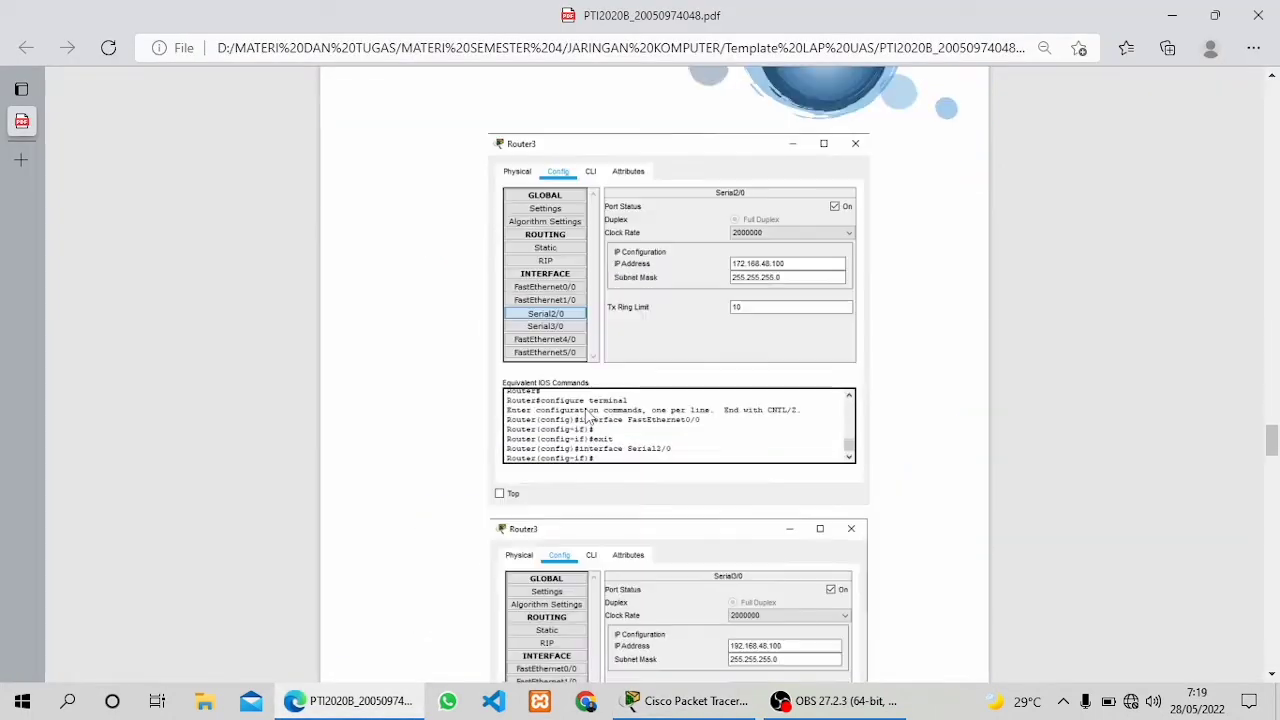
Check Router3's FastEthernet0/0, Serial2/0 and Serial3/0 IP settings in Cisco Packet Tracer, and close its window
{"action": "left_click", "coordinate": [686, 704]}
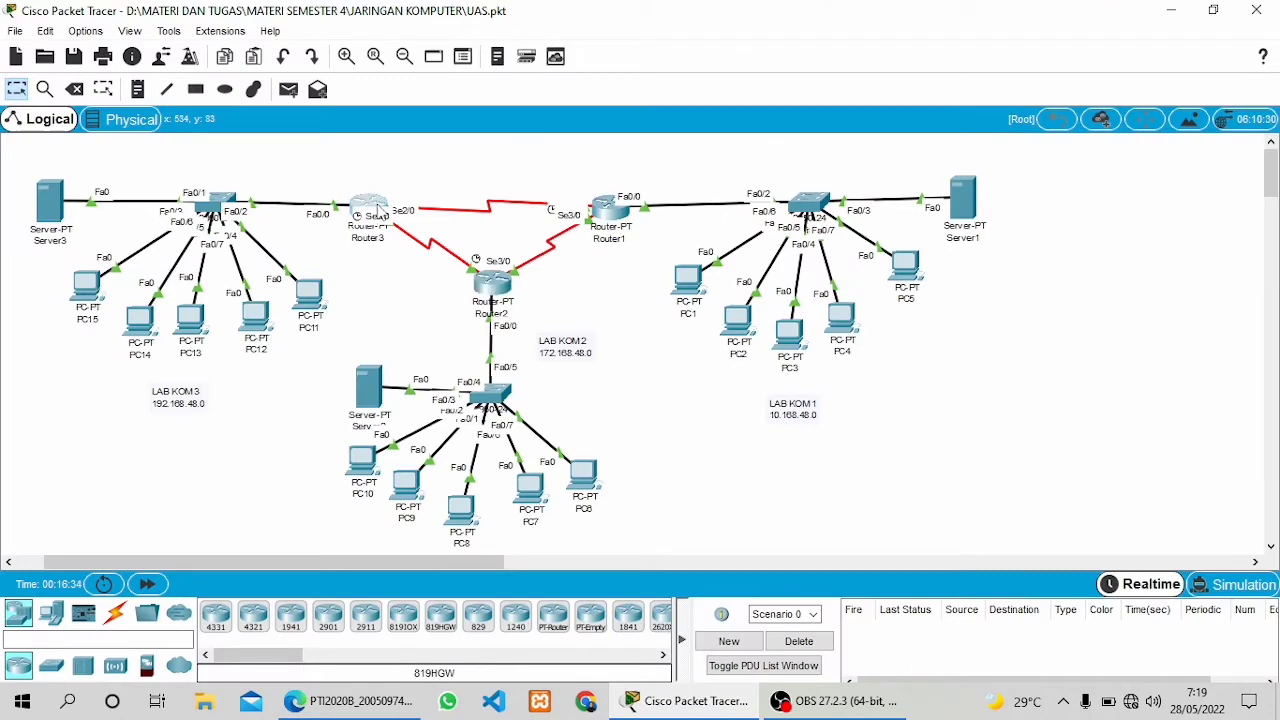
{"action": "left_click", "coordinate": [378, 214]}
{"action": "left_click", "coordinate": [474, 126]}
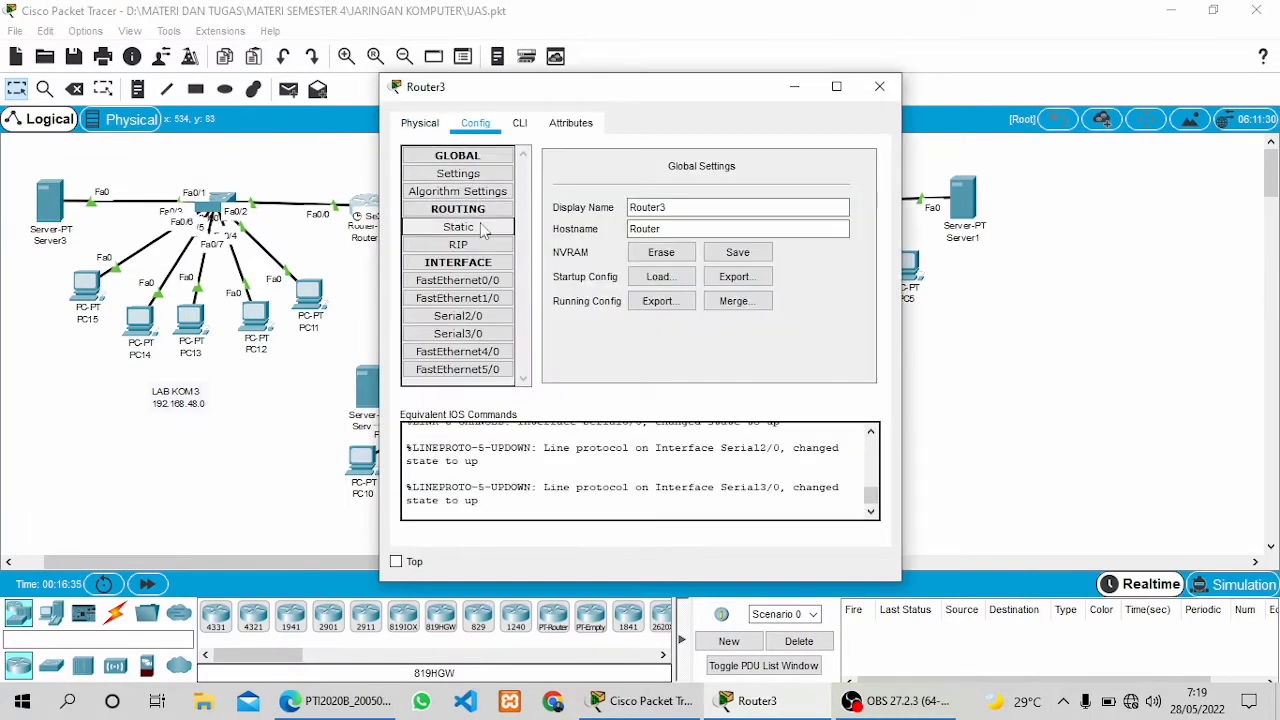
{"action": "left_click", "coordinate": [457, 281]}
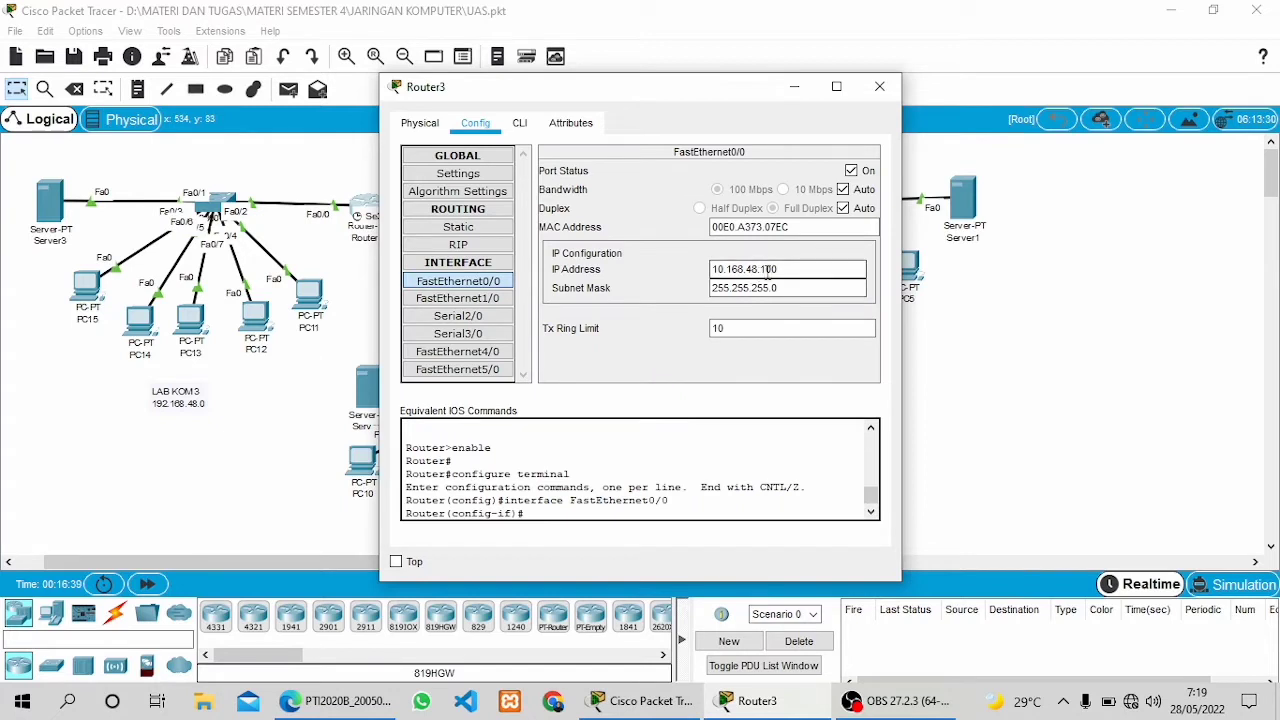
{"action": "left_click", "coordinate": [458, 316]}
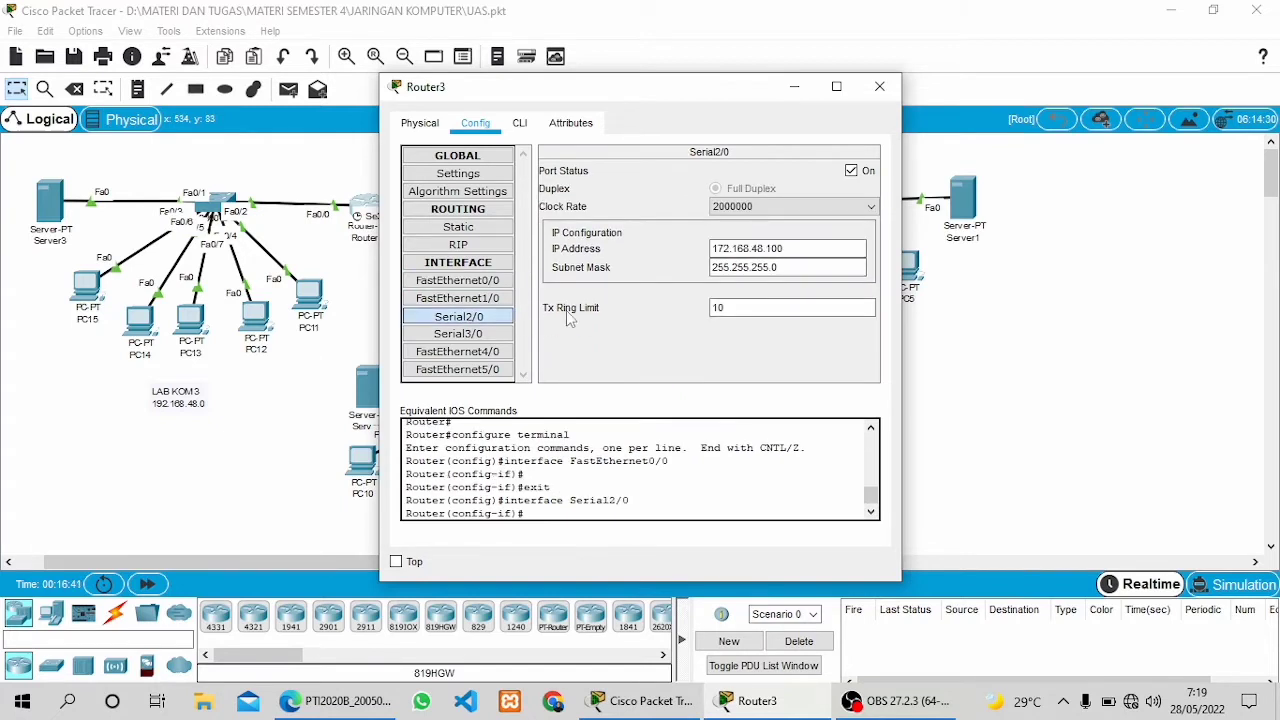
{"action": "left_click", "coordinate": [490, 334]}
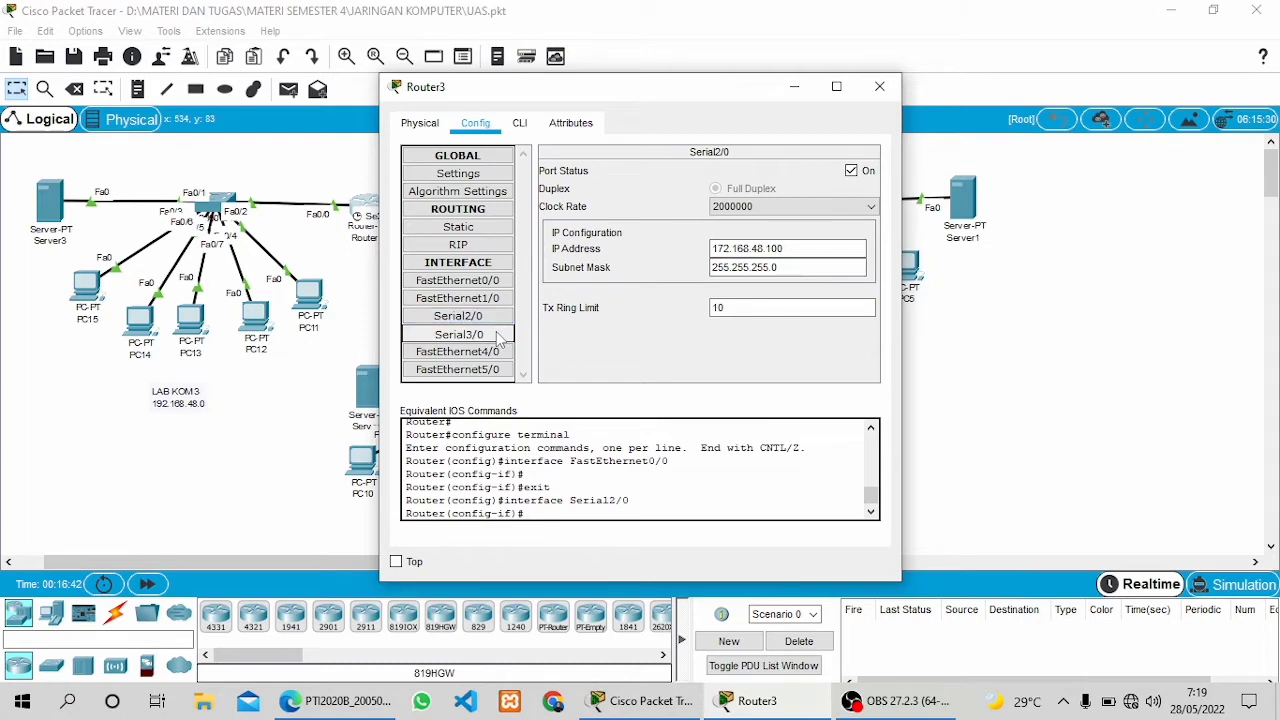
{"action": "left_click", "coordinate": [880, 87]}
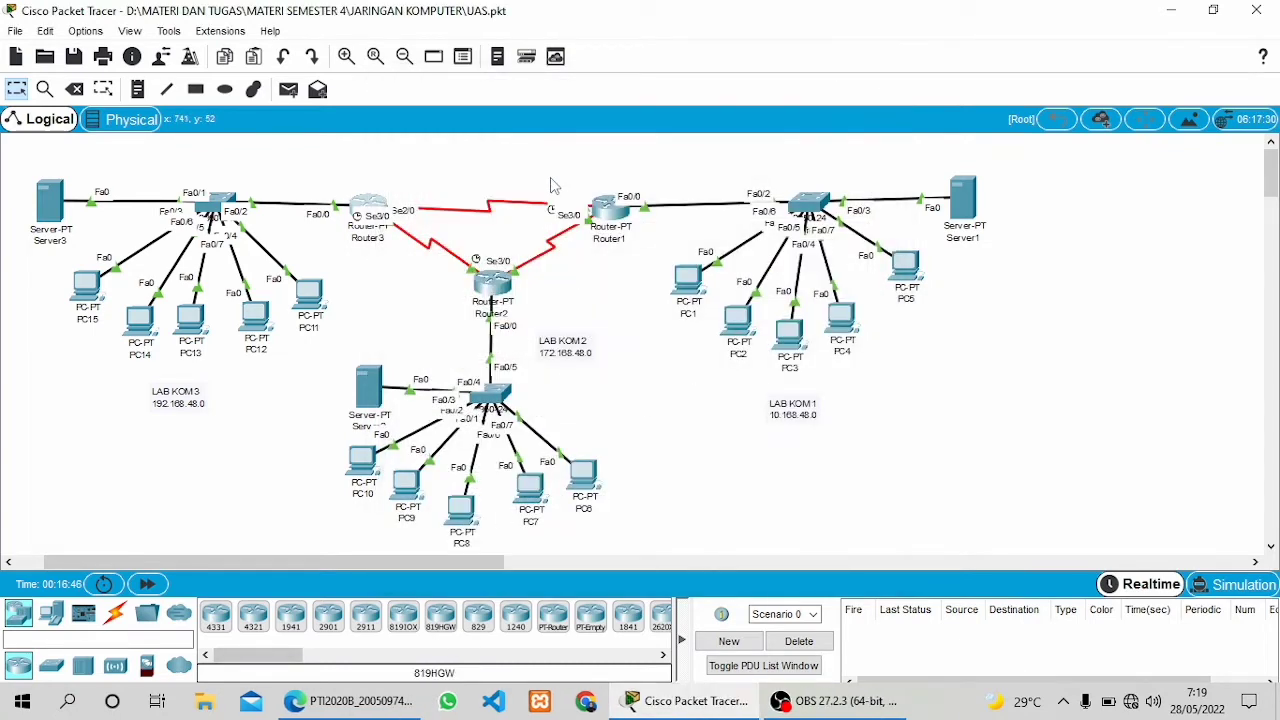
Switch to the PDF report and find the section on the IP settings of servers 1, 2 and 3
{"action": "left_click", "coordinate": [350, 700]}
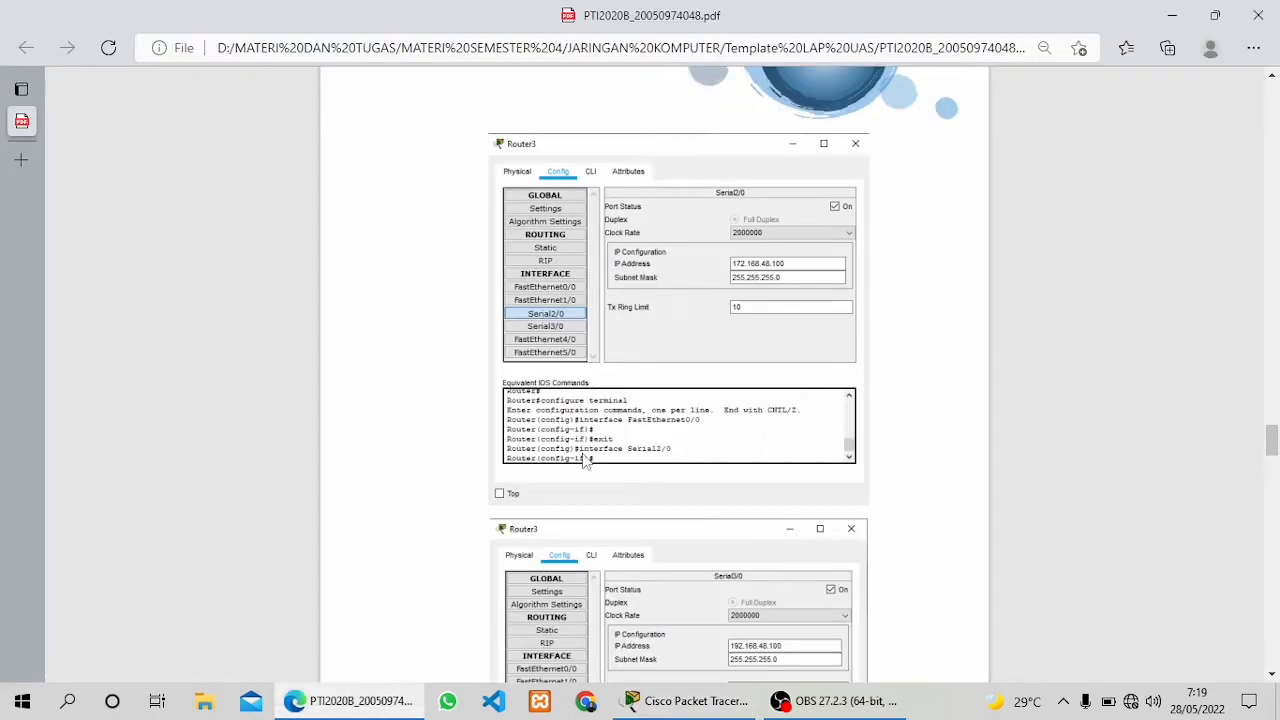
{"action": "scroll", "coordinate": [585, 460], "scroll_direction": "down", "scroll_amount": 2}
{"action": "scroll", "coordinate": [585, 460], "scroll_direction": "down", "scroll_amount": 5}
{"action": "scroll", "coordinate": [585, 460], "scroll_direction": "up", "scroll_amount": 4}
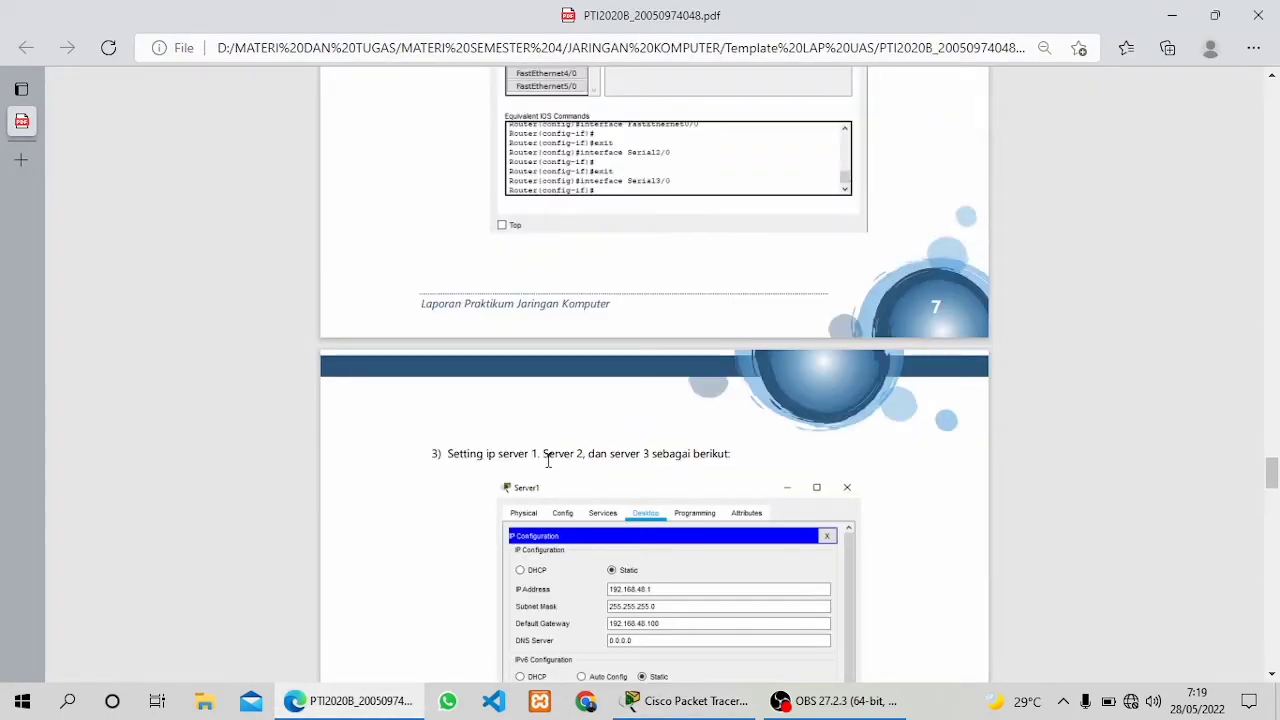
Check Server1's static IP address, subnet mask and default gateway in Cisco Packet Tracer, and close its window
{"action": "left_click", "coordinate": [688, 701]}
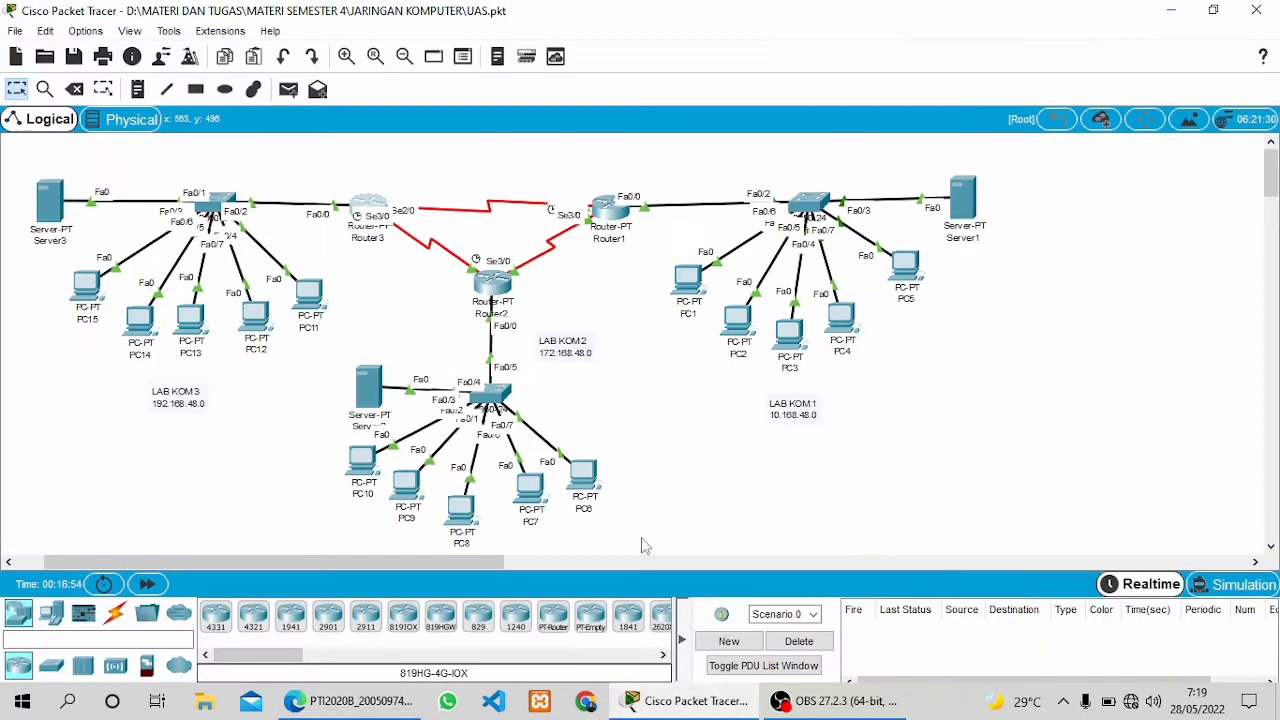
{"action": "left_click", "coordinate": [957, 210]}
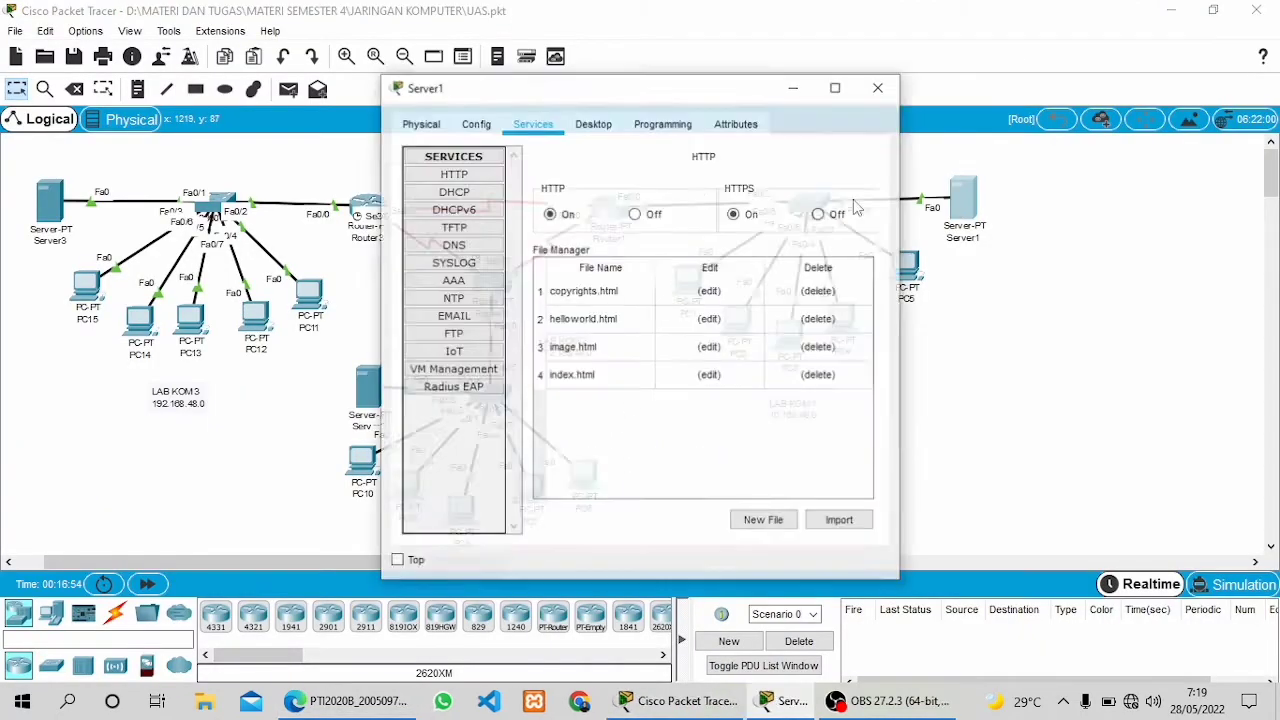
{"action": "left_click", "coordinate": [603, 133]}
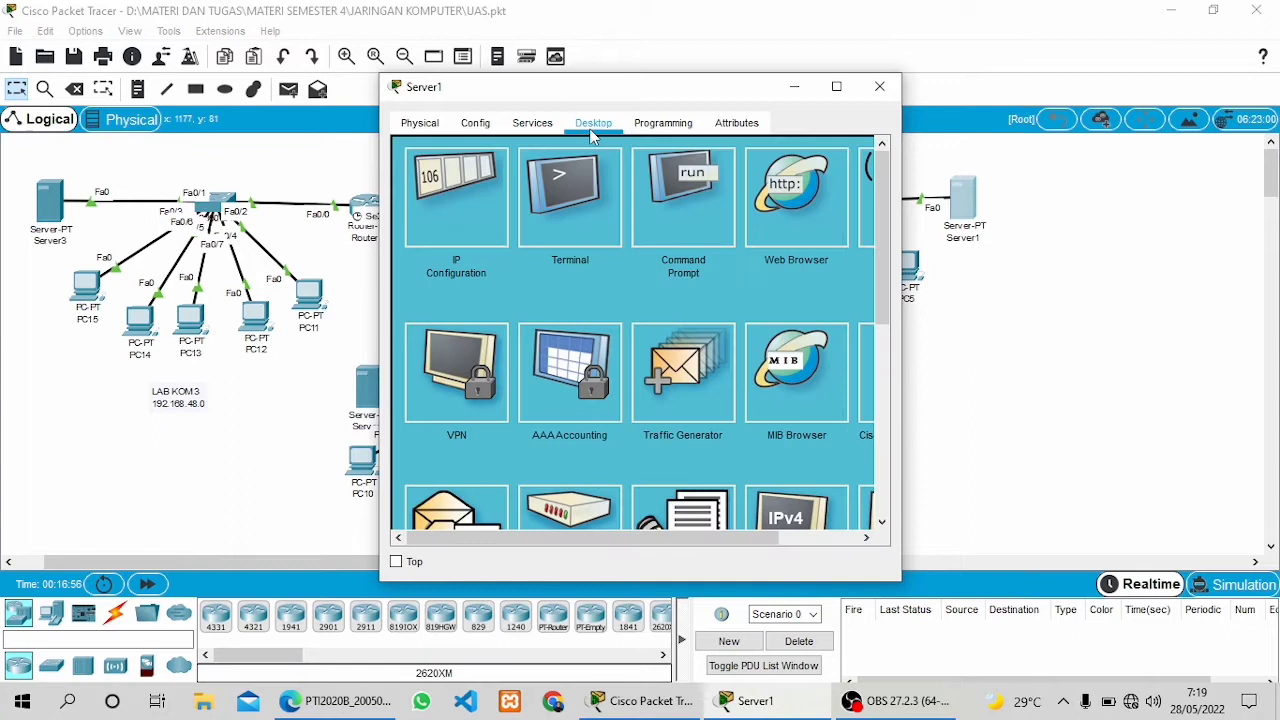
{"action": "left_click", "coordinate": [470, 196]}
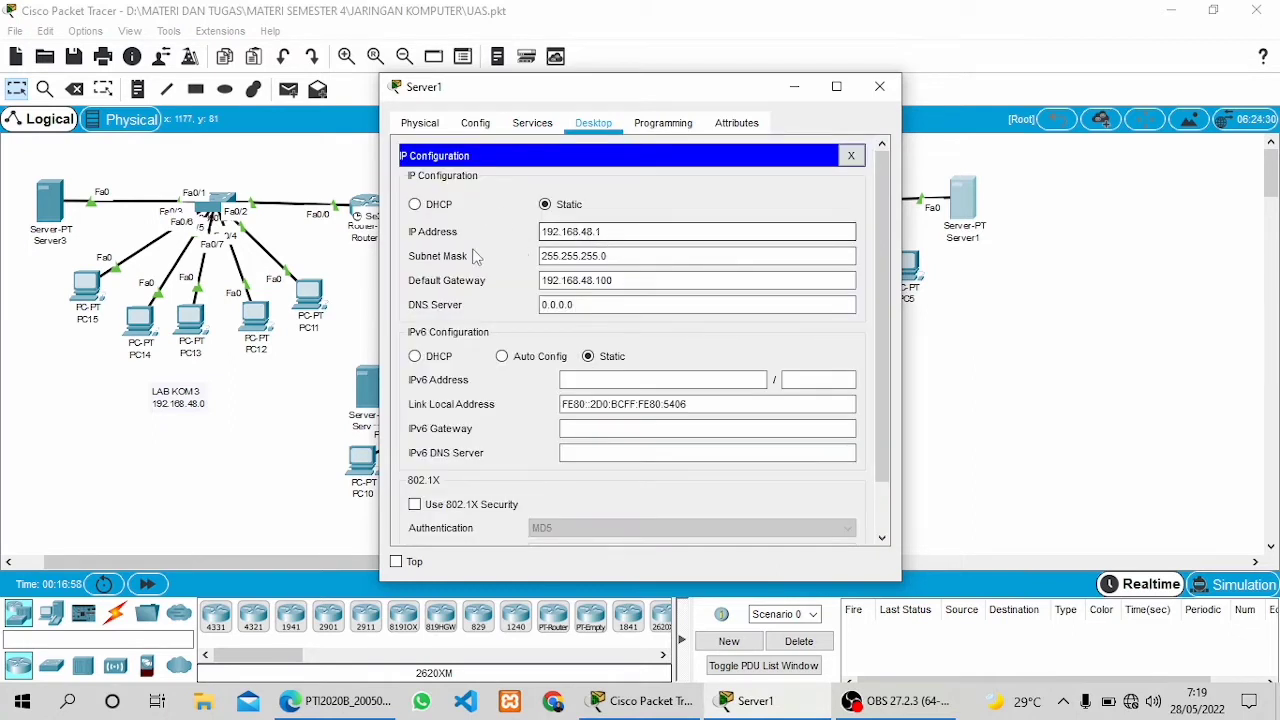
{"action": "left_click", "coordinate": [635, 256]}
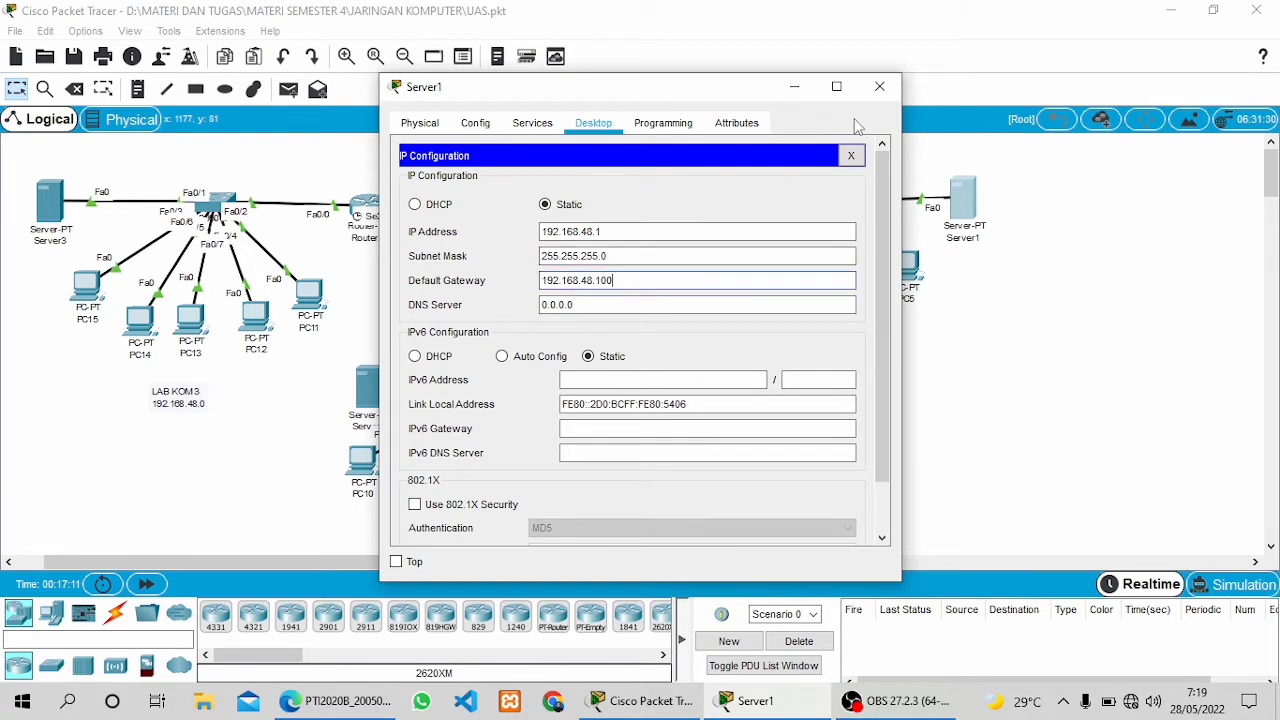
{"action": "left_click", "coordinate": [879, 86]}
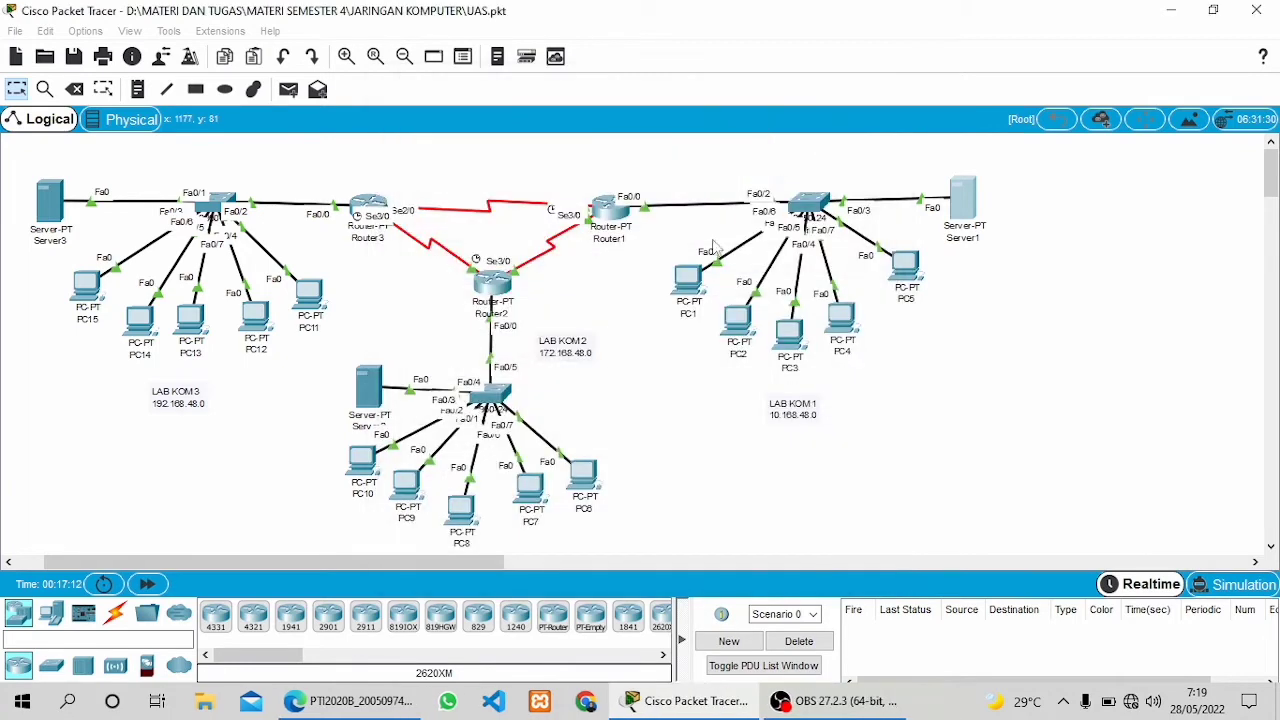
Check Server2's static IP address, subnet mask and default gateway, and close its window
{"action": "left_click", "coordinate": [368, 386]}
{"action": "left_click", "coordinate": [593, 123]}
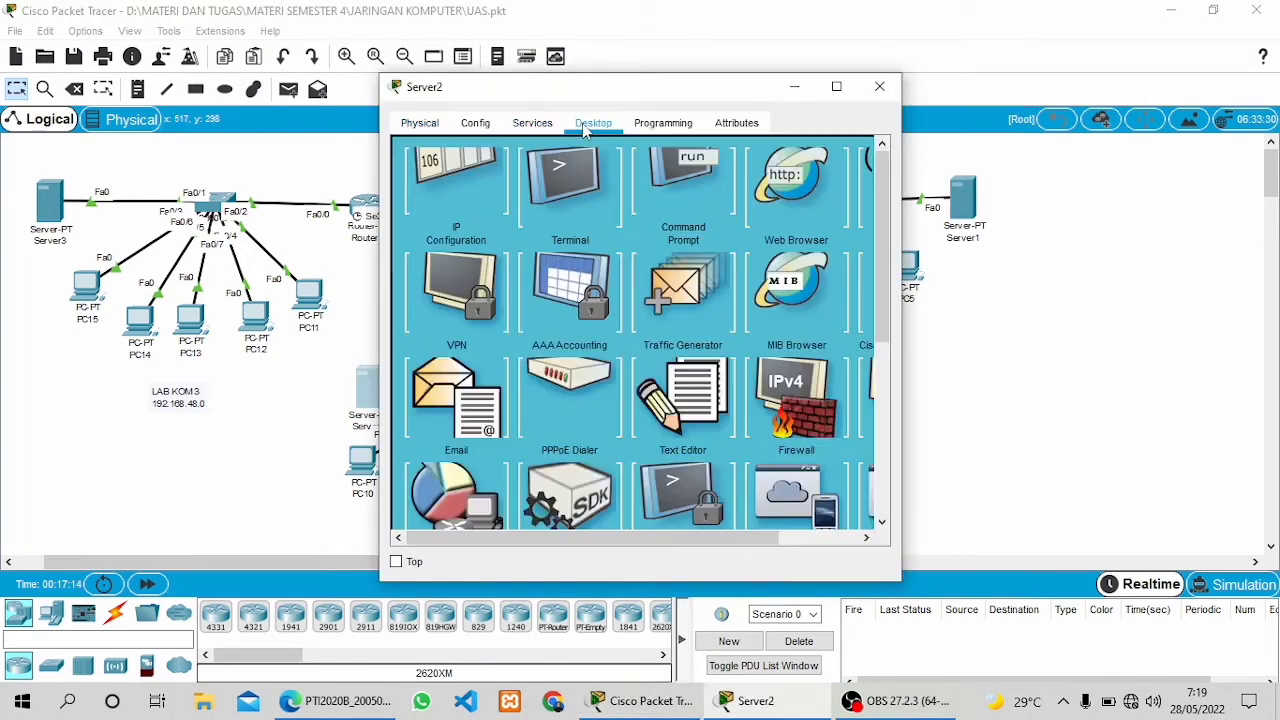
{"action": "left_click", "coordinate": [473, 185]}
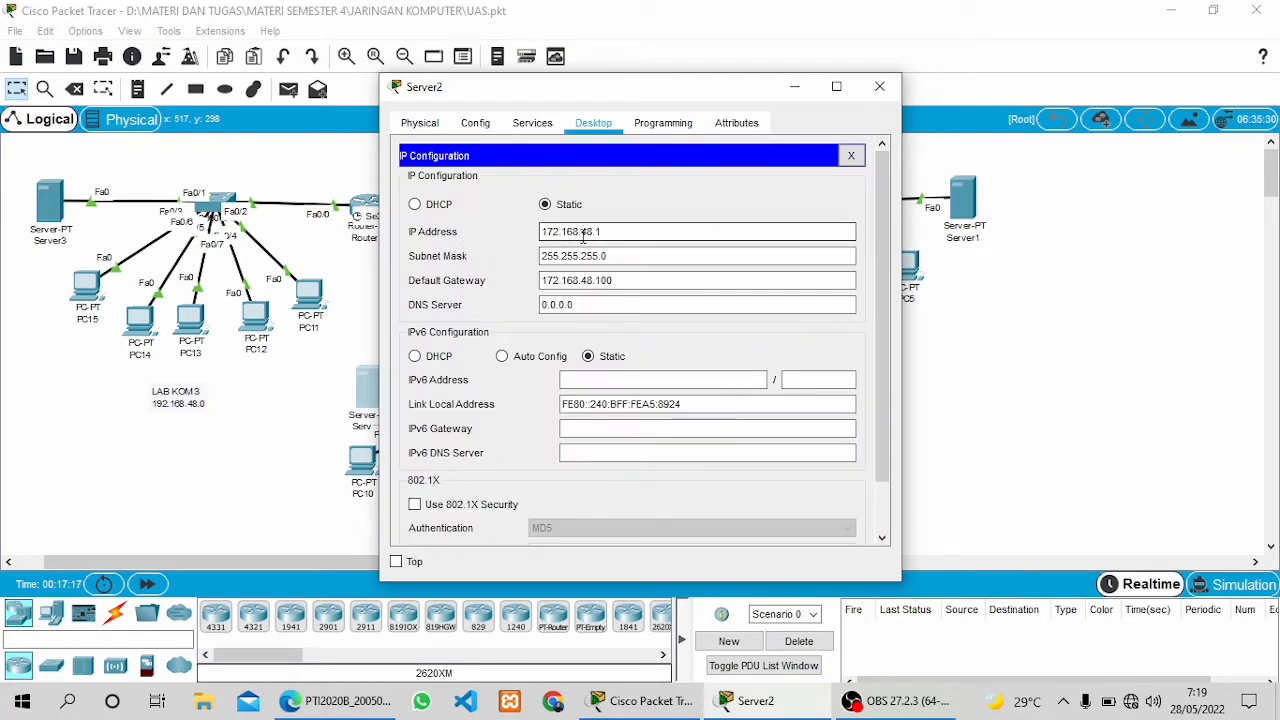
{"action": "left_click", "coordinate": [624, 252]}
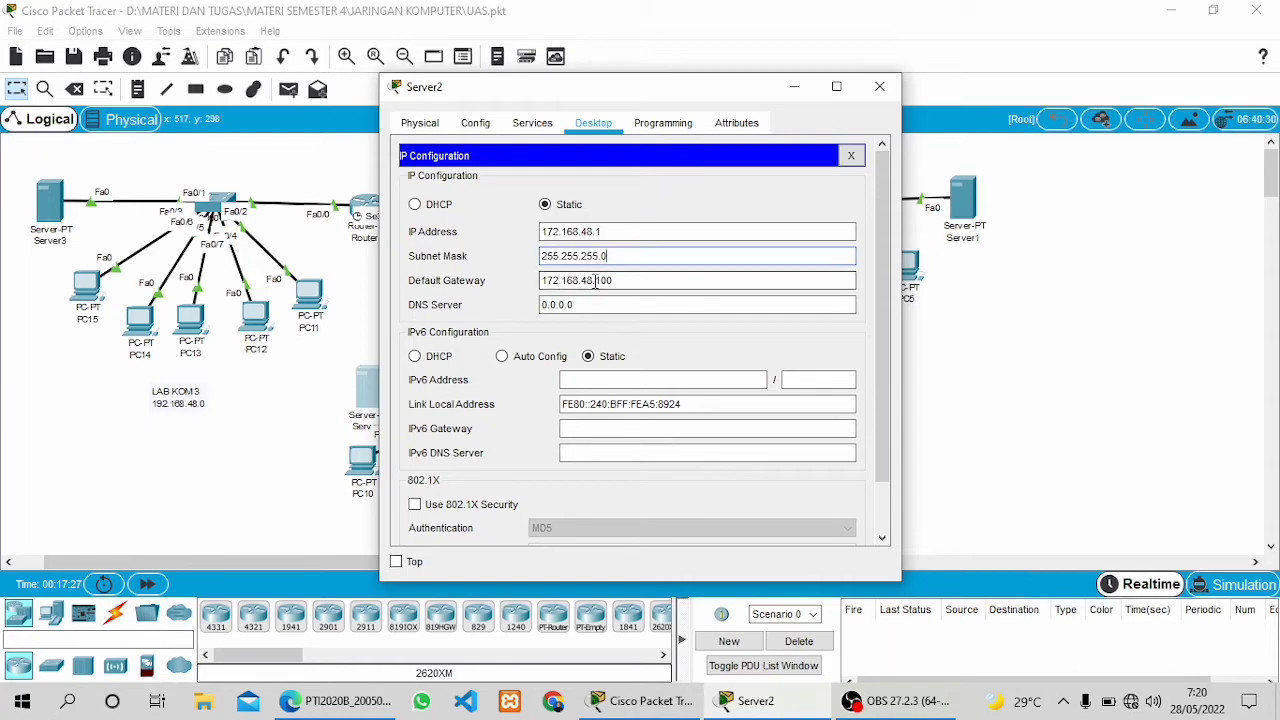
{"action": "left_click", "coordinate": [880, 86]}
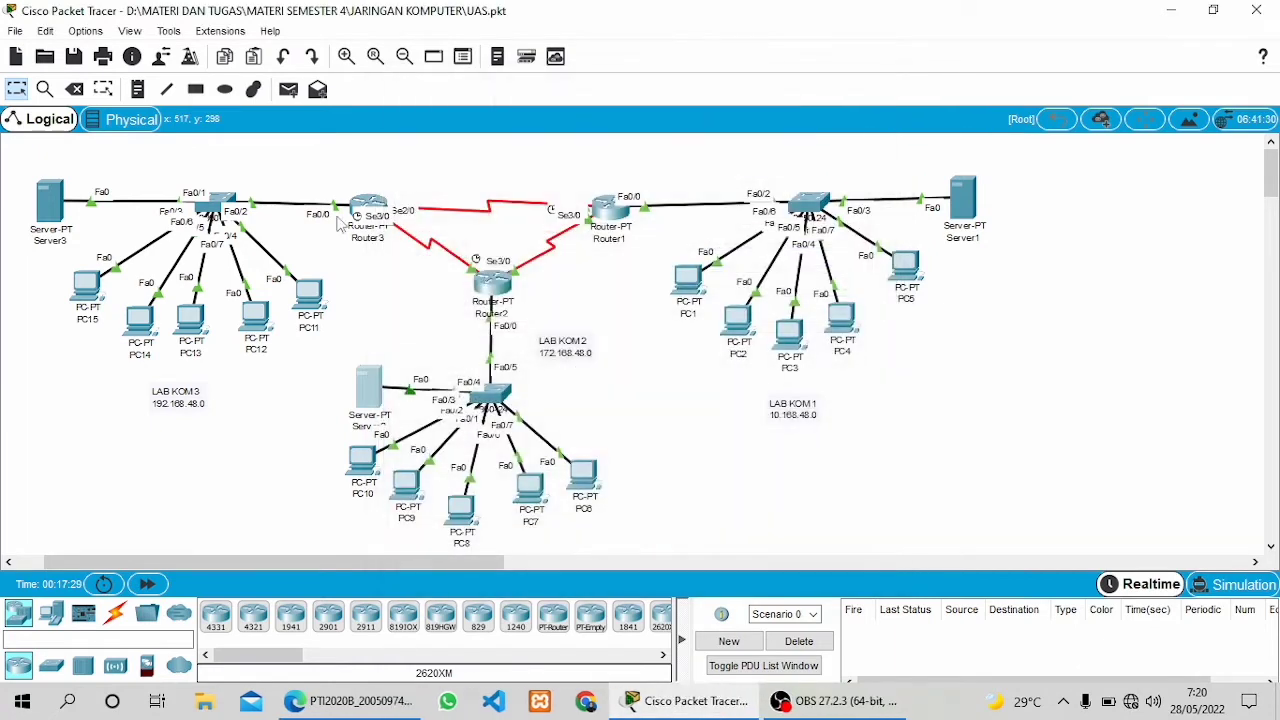
Check Server3's static IP address, subnet mask and default gateway, and close its window
{"action": "left_click", "coordinate": [60, 210]}
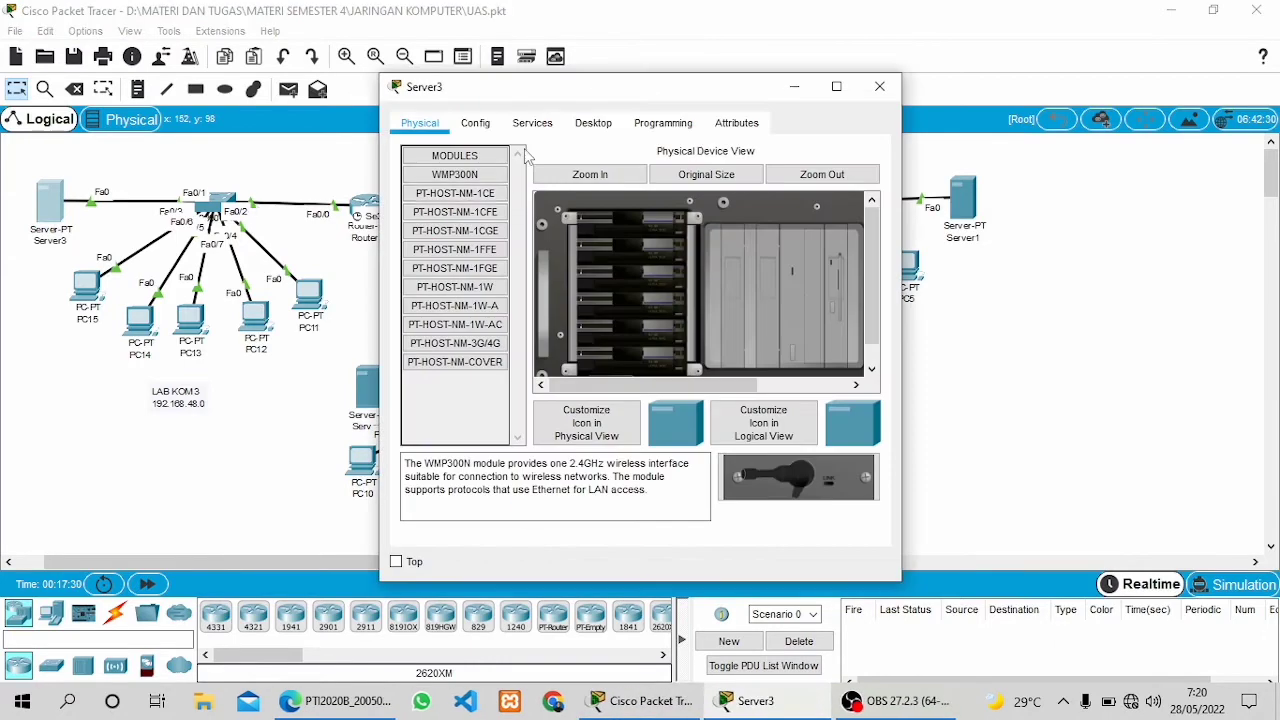
{"action": "left_click", "coordinate": [535, 127]}
{"action": "left_click", "coordinate": [594, 128]}
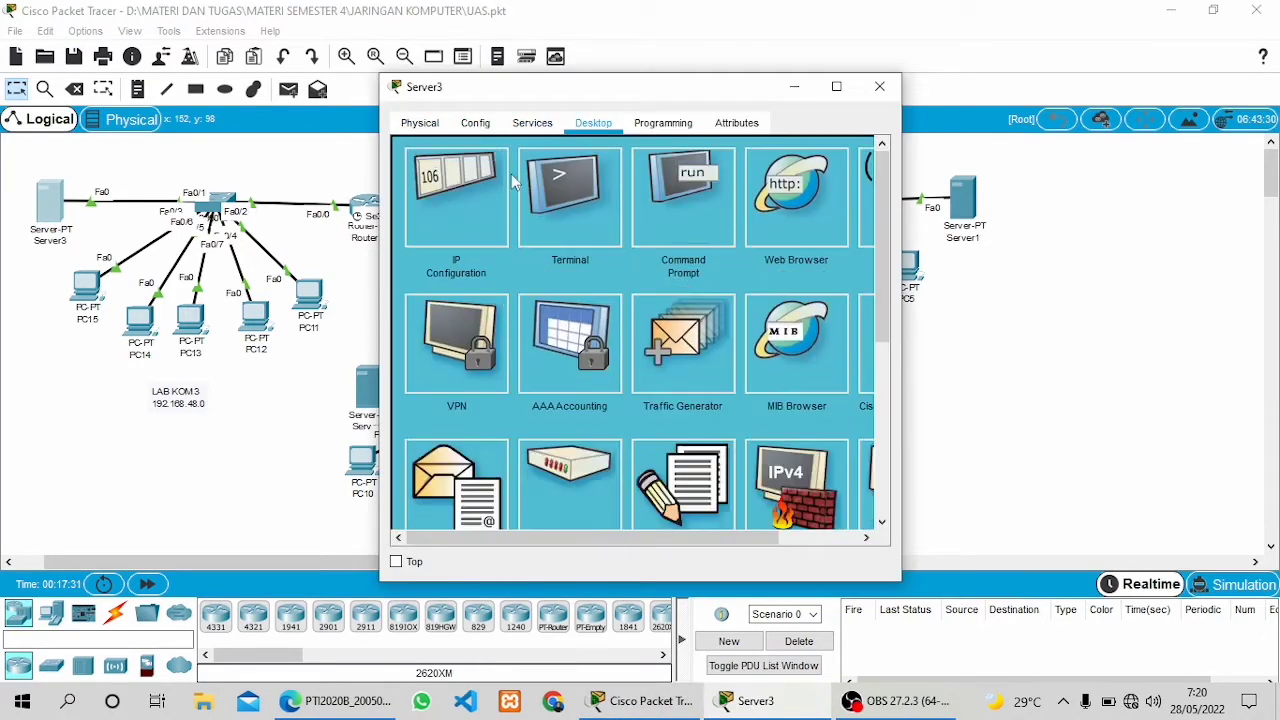
{"action": "left_click", "coordinate": [466, 196]}
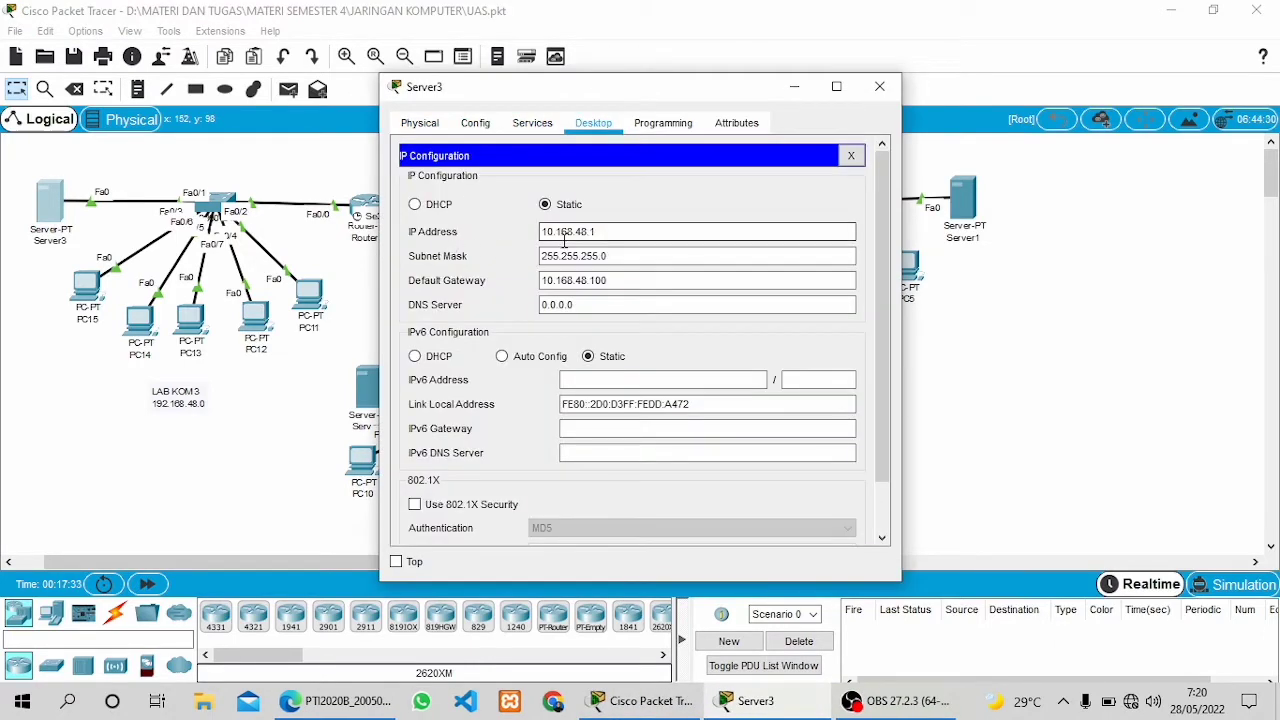
{"action": "left_click", "coordinate": [627, 253]}
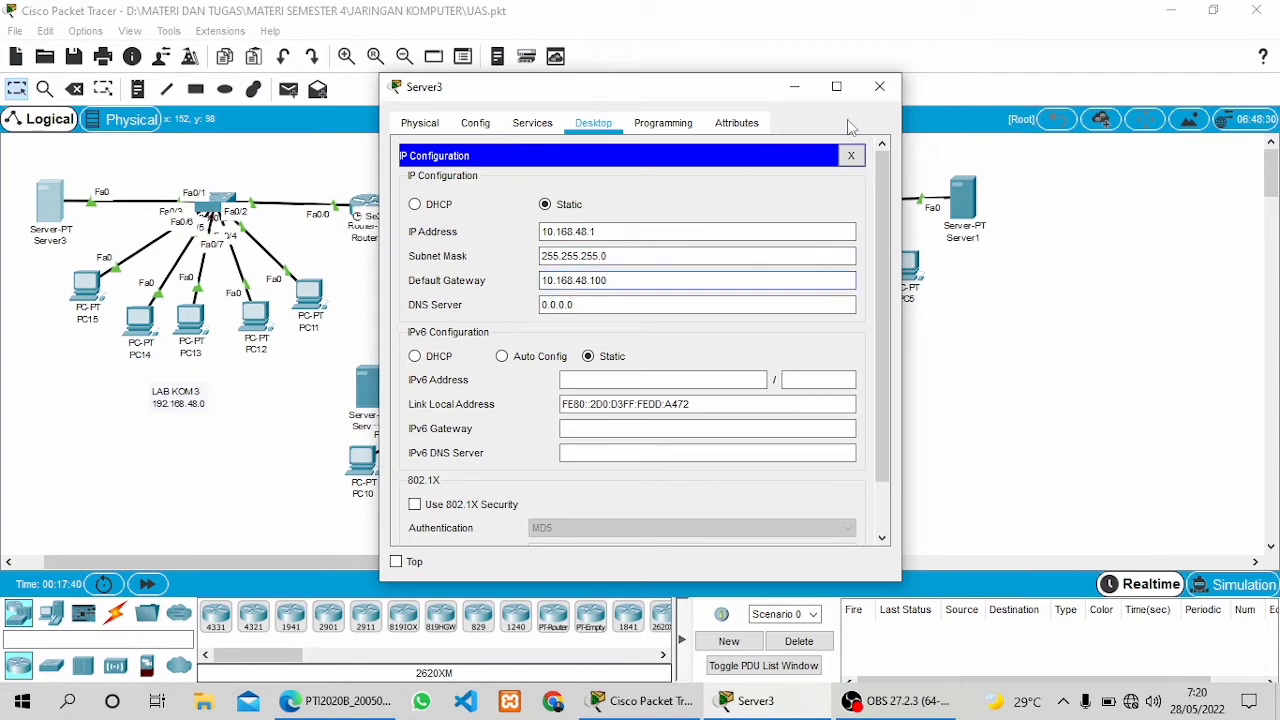
{"action": "left_click", "coordinate": [880, 86]}
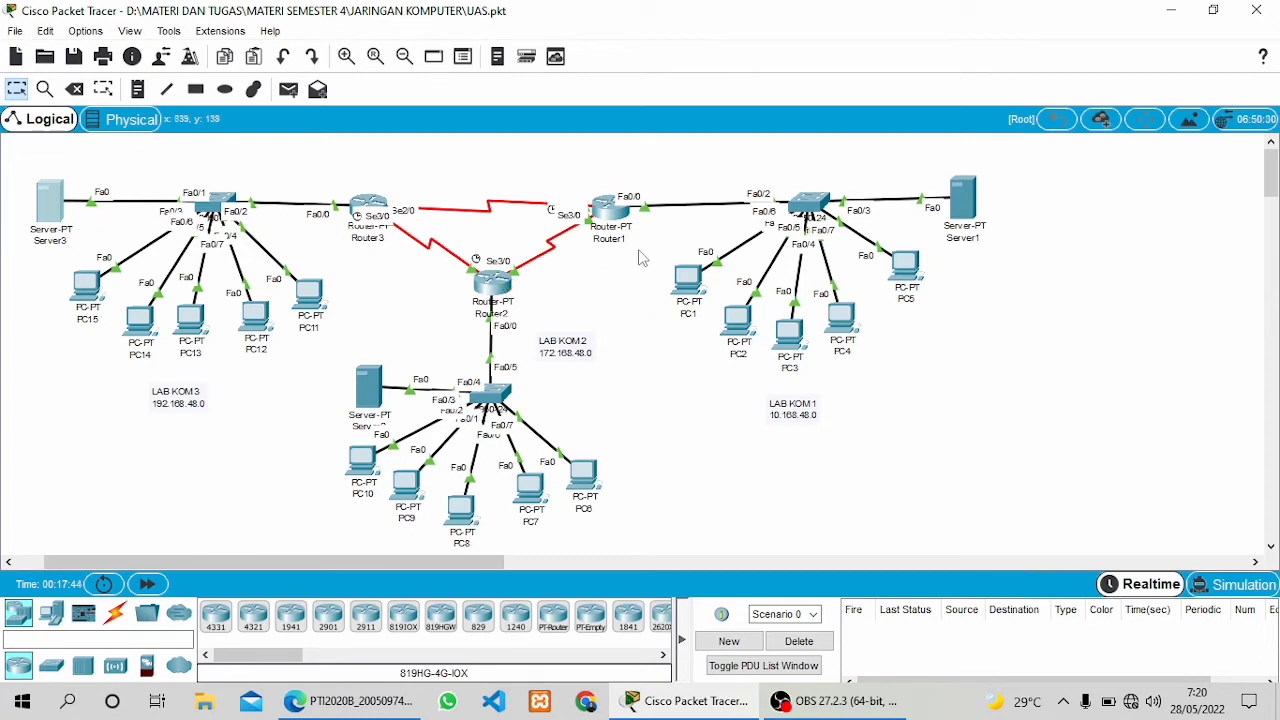
Switch to the PDF report and read the section on setting the PCs' IP addresses automatically through DHCP
{"action": "left_click", "coordinate": [350, 701]}
{"action": "scroll", "coordinate": [532, 455], "scroll_direction": "down", "scroll_amount": 6}
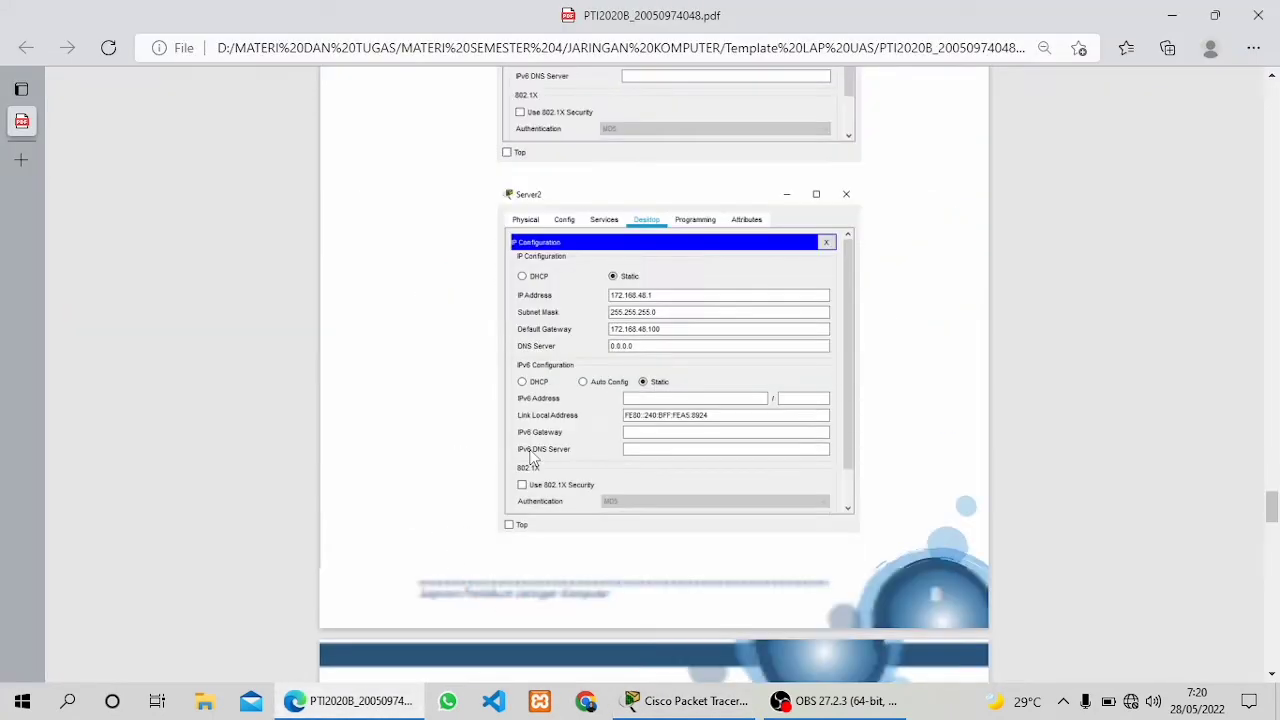
{"action": "scroll", "coordinate": [517, 241], "scroll_direction": "down", "scroll_amount": 5}
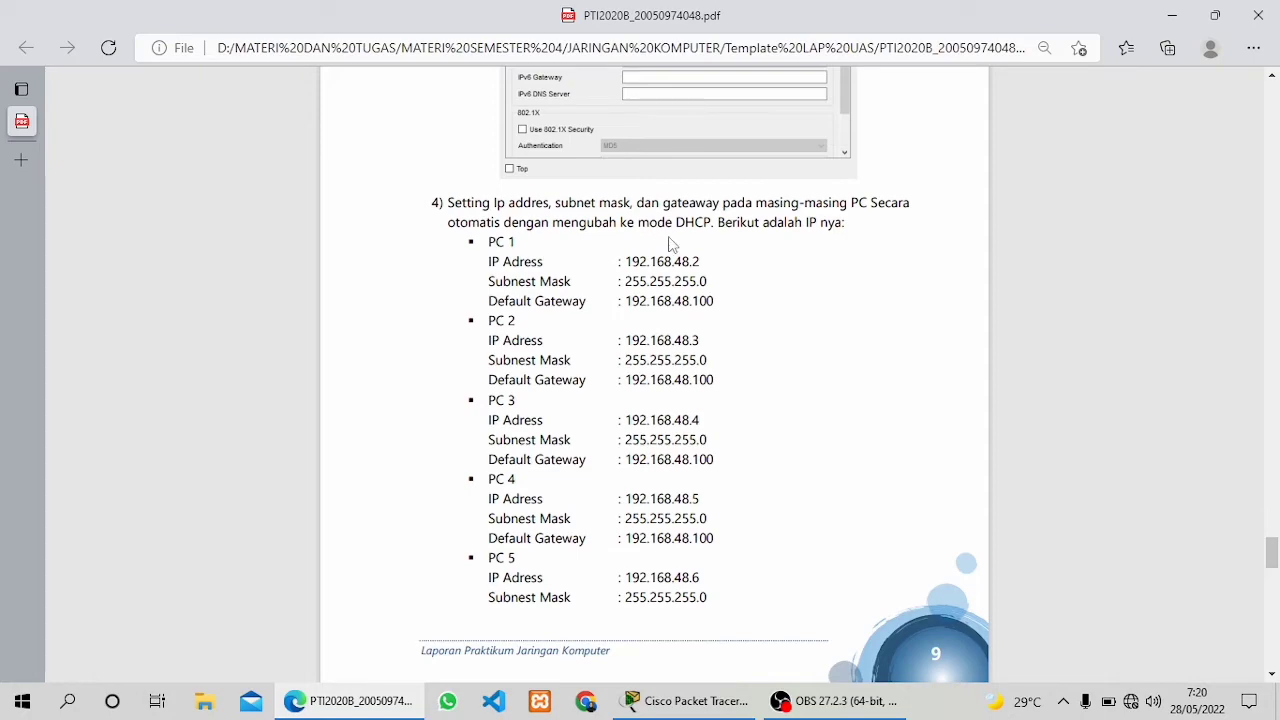
Switch to Cisco Packet Tracer, set the start IP address in Server1's DHCP service to 192.168.48.2, and close the server's window
{"action": "left_click", "coordinate": [734, 712]}
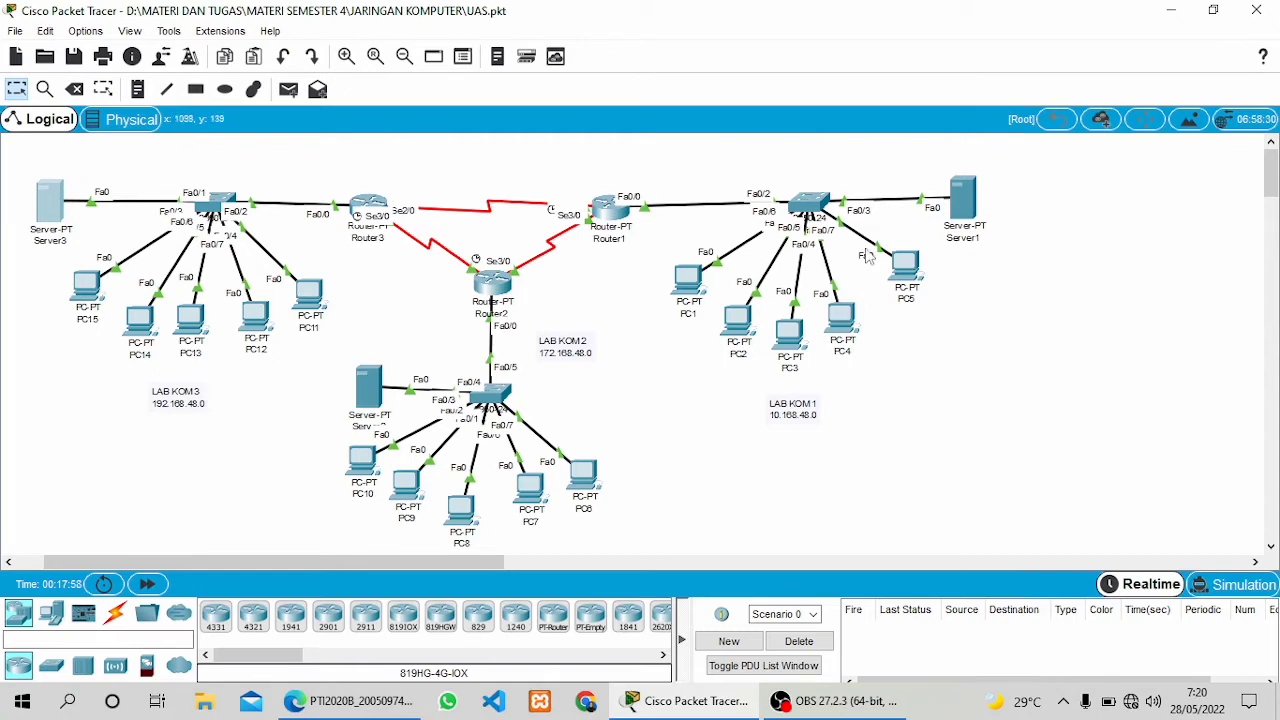
{"action": "left_click", "coordinate": [963, 205]}
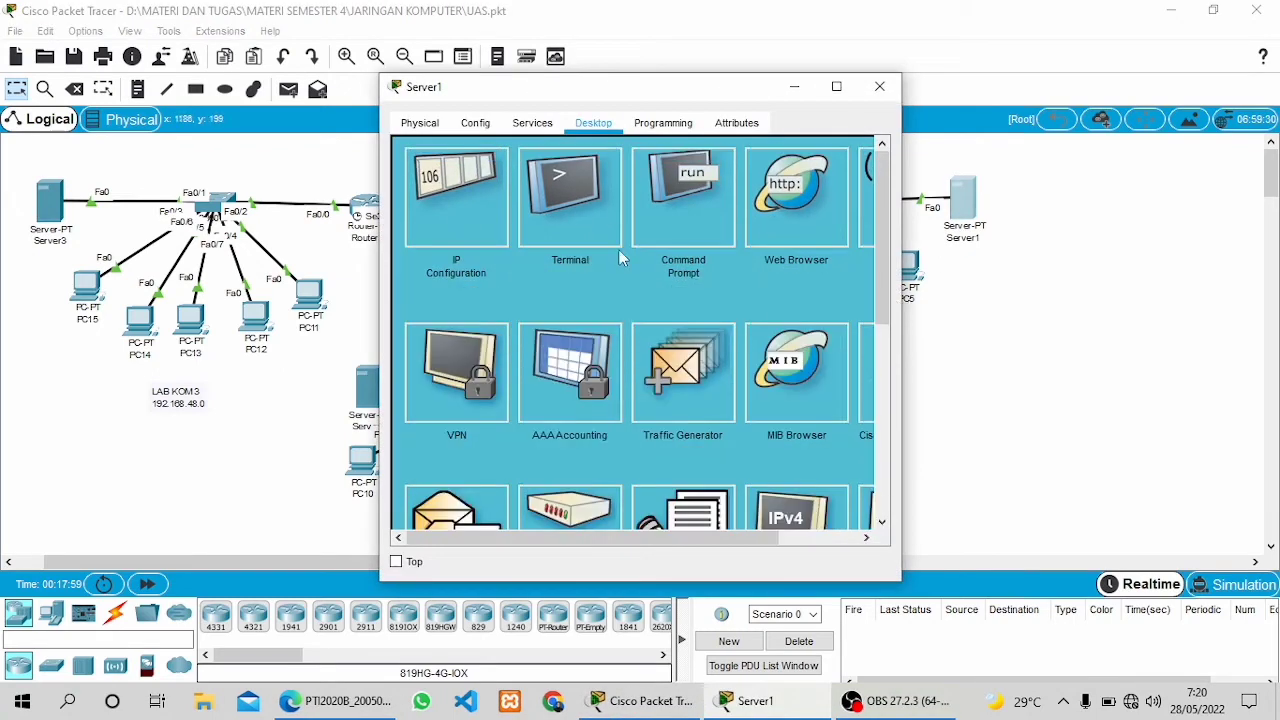
{"action": "left_click", "coordinate": [476, 123]}
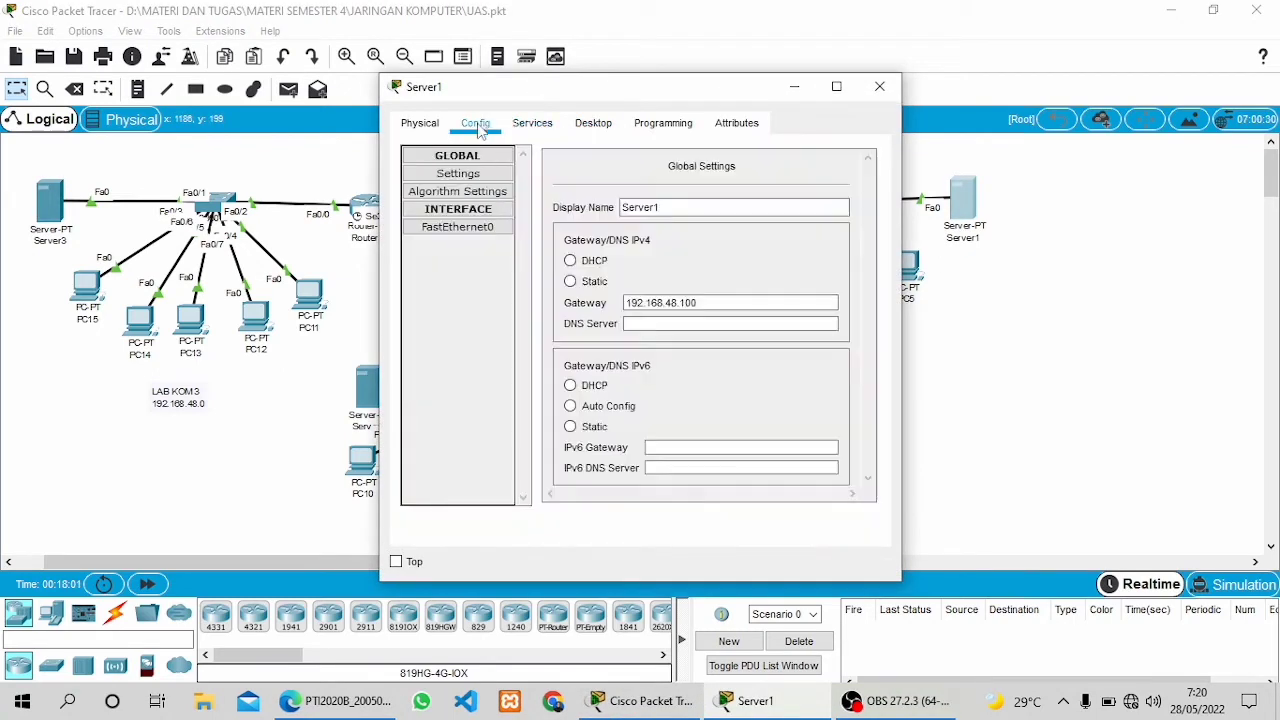
{"action": "left_click", "coordinate": [531, 124]}
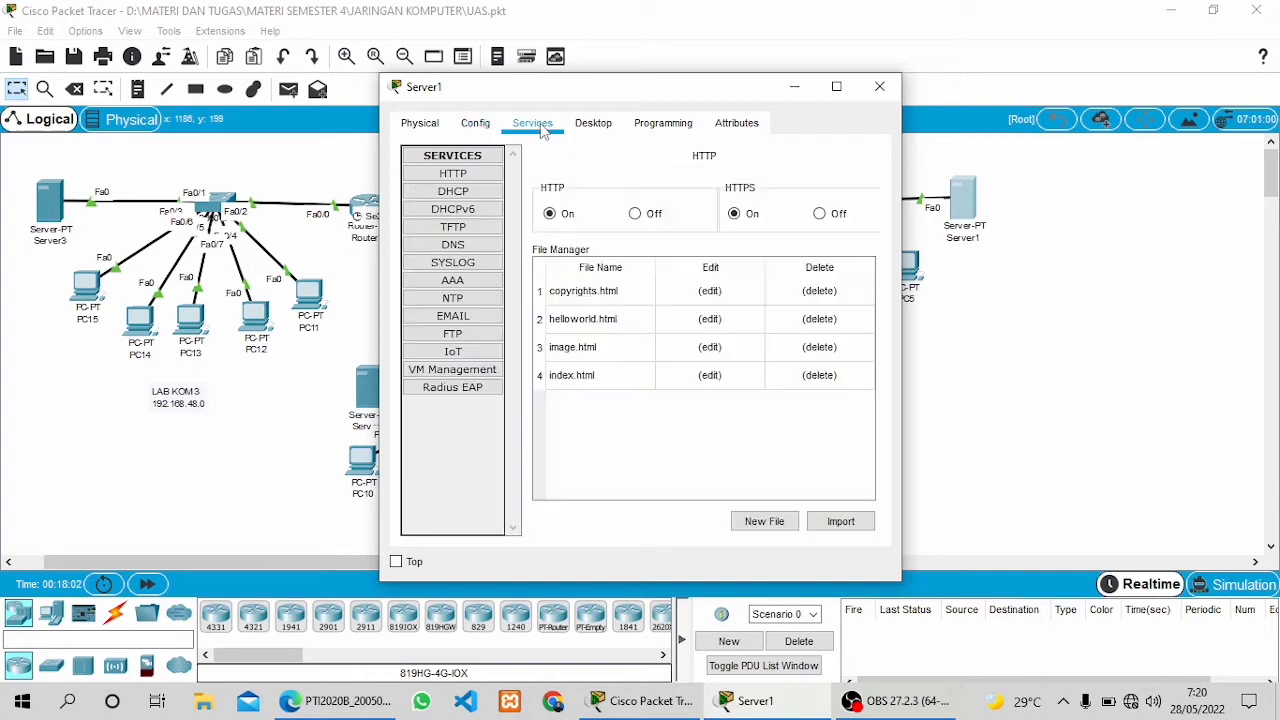
{"action": "left_click", "coordinate": [474, 193]}
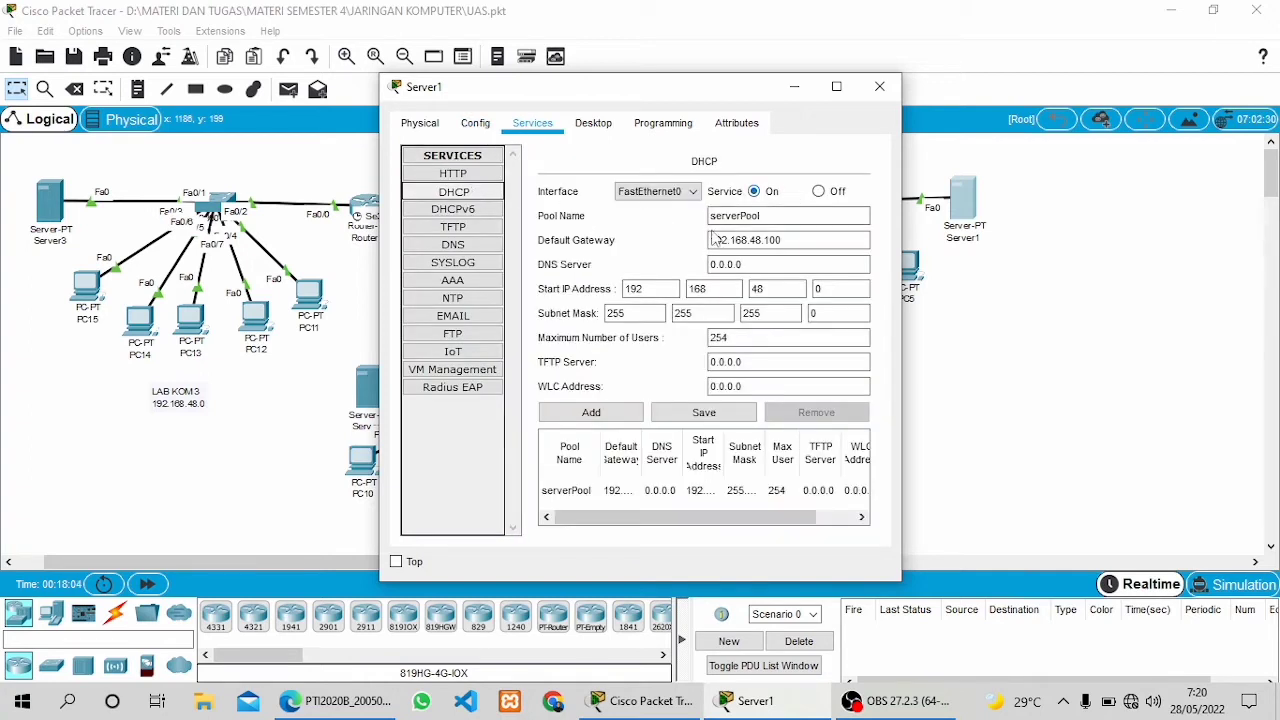
{"action": "double_click", "coordinate": [818, 238]}
{"action": "mouse_move", "coordinate": [819, 238]}
{"action": "left_mouse_down"}
{"action": "mouse_move", "coordinate": [701, 237]}
{"action": "mouse_move", "coordinate": [804, 237]}
{"action": "left_mouse_up"}
{"action": "left_click", "coordinate": [804, 238]}
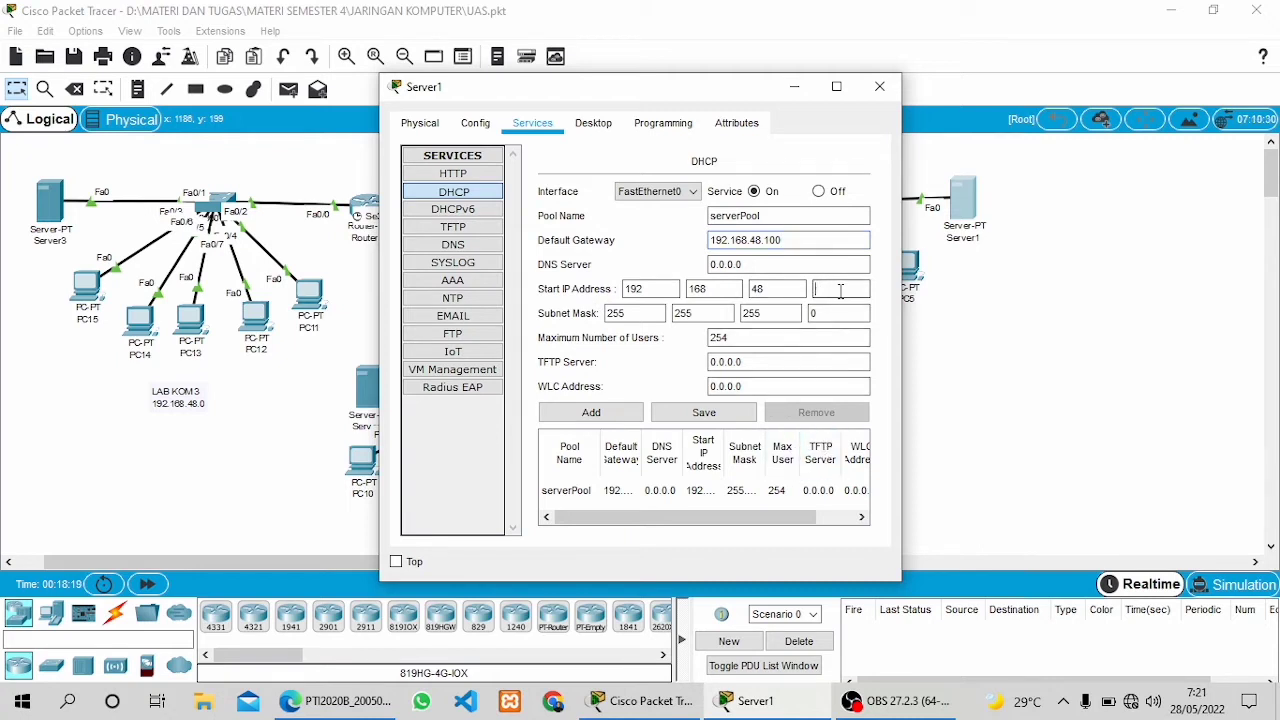
{"action": "type", "text": "2"}
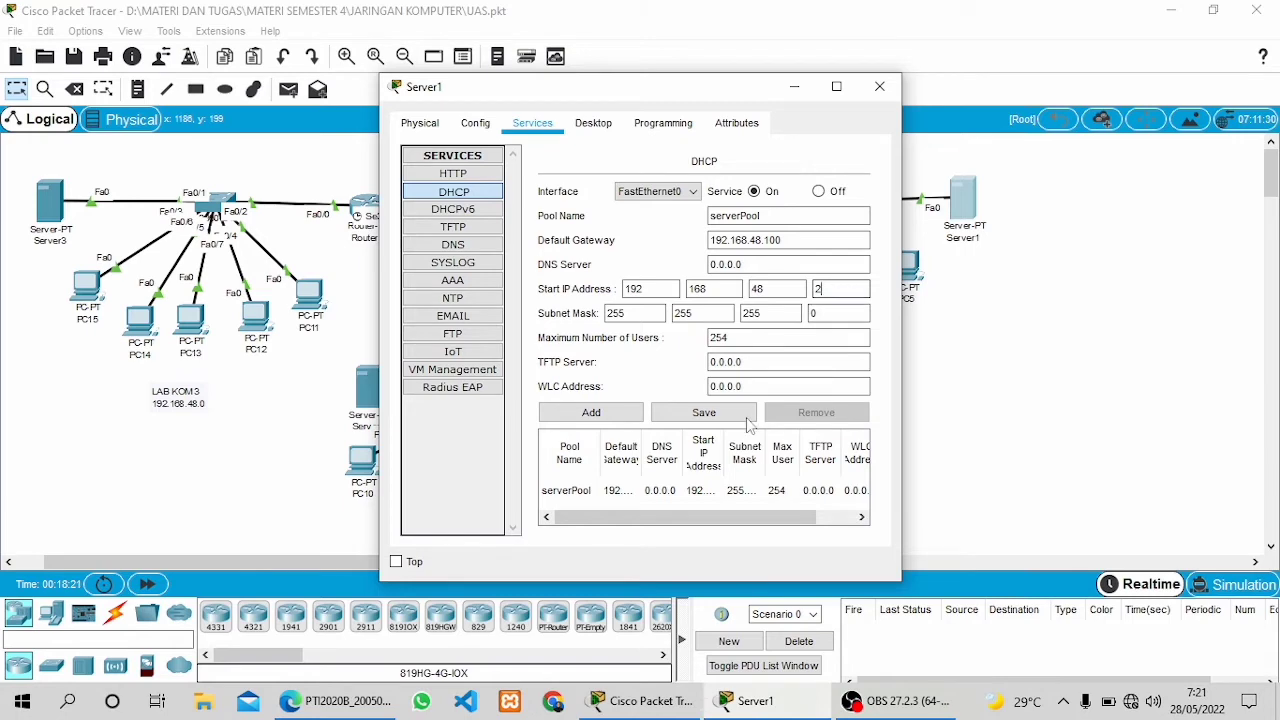
{"action": "left_click", "coordinate": [880, 87]}
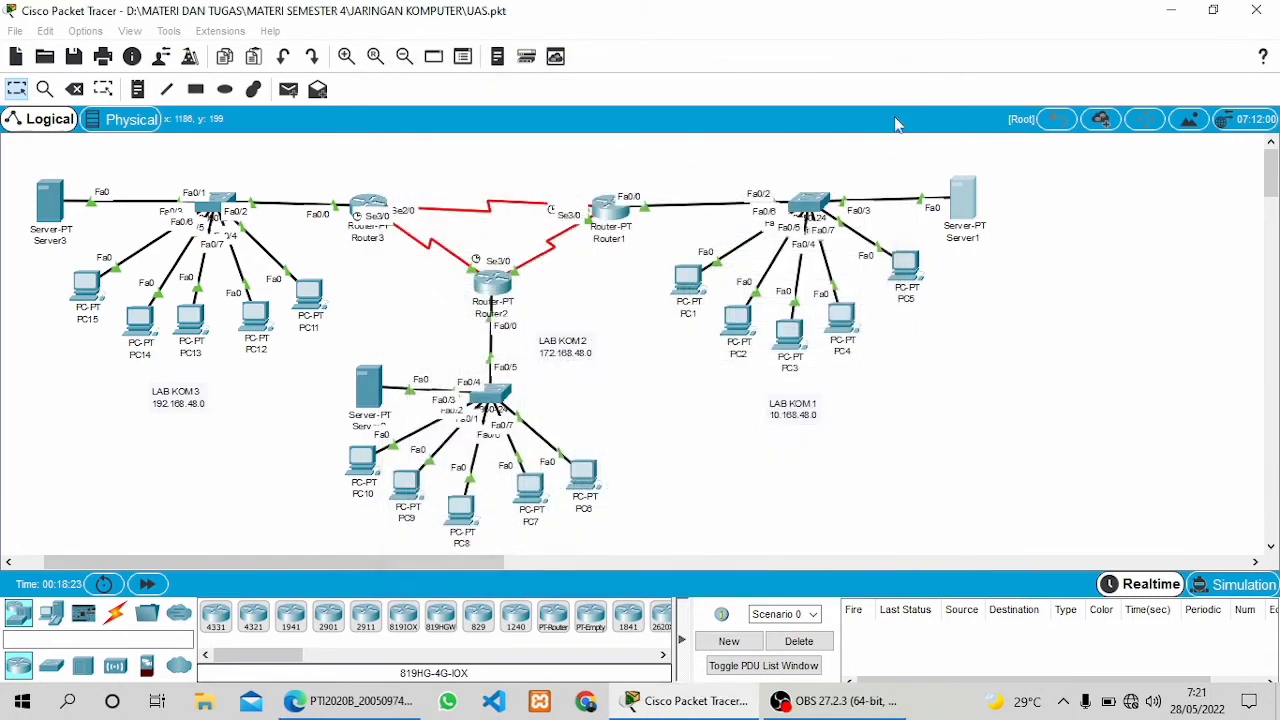
Check PC1's DHCP-assigned IP address, subnet mask and default gateway in its IP configuration, and close its window
{"action": "left_click", "coordinate": [690, 285]}
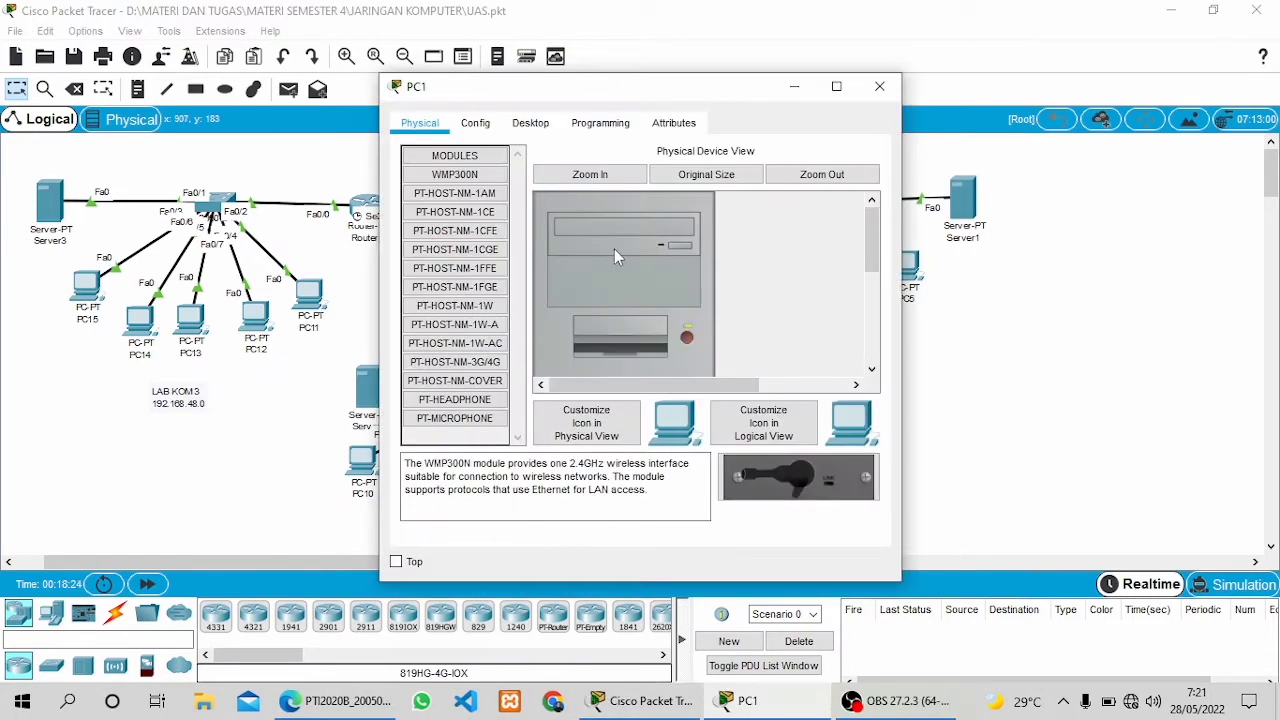
{"action": "left_click", "coordinate": [531, 123]}
{"action": "left_click", "coordinate": [443, 203]}
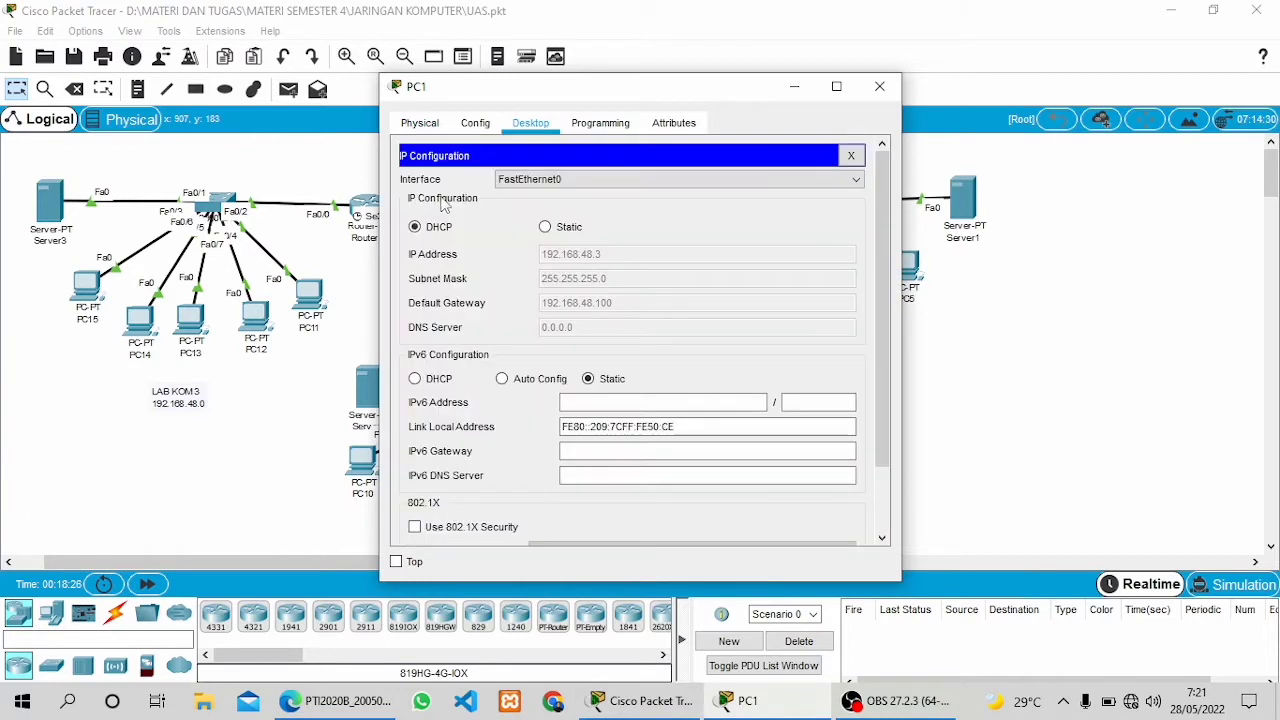
{"action": "left_click_drag", "start_coordinate": [740, 95], "coordinate": [893, 97]}
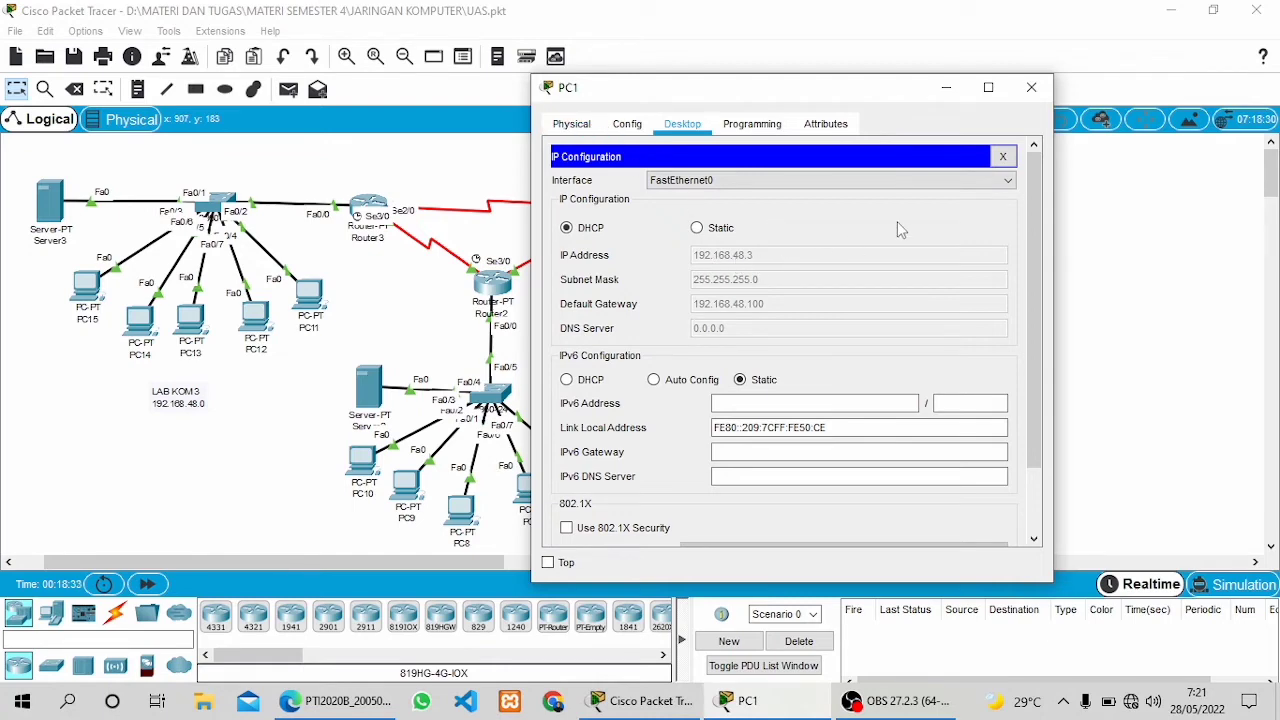
{"action": "left_click", "coordinate": [1031, 87]}
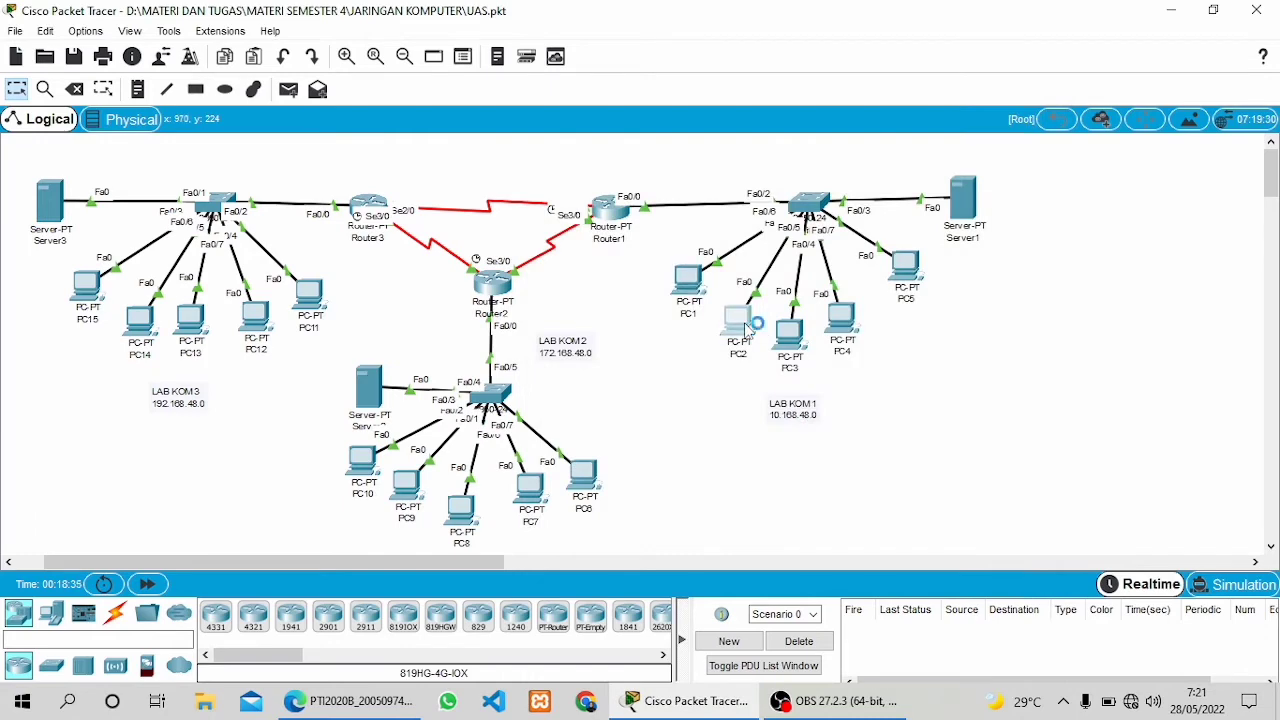
Check PC2's DHCP-assigned IP address, subnet mask and default gateway, and close its window
{"action": "left_click", "coordinate": [745, 328]}
{"action": "left_click", "coordinate": [538, 124]}
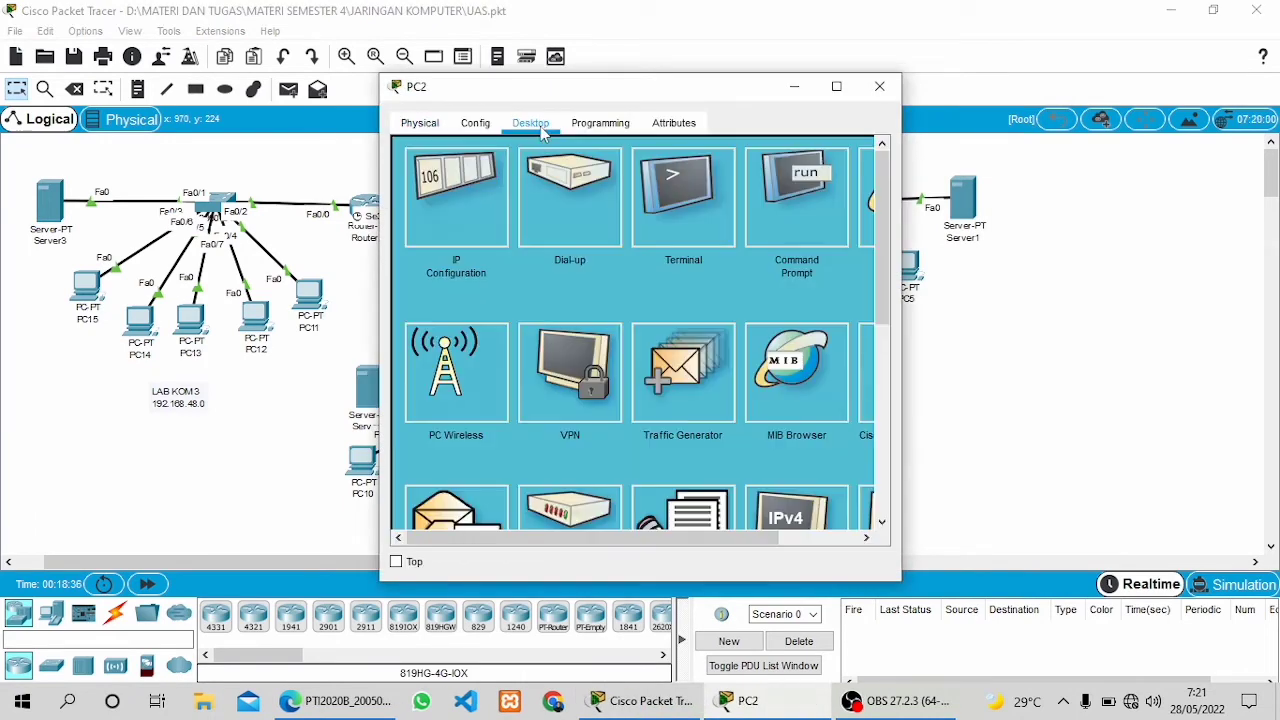
{"action": "left_click", "coordinate": [485, 185]}
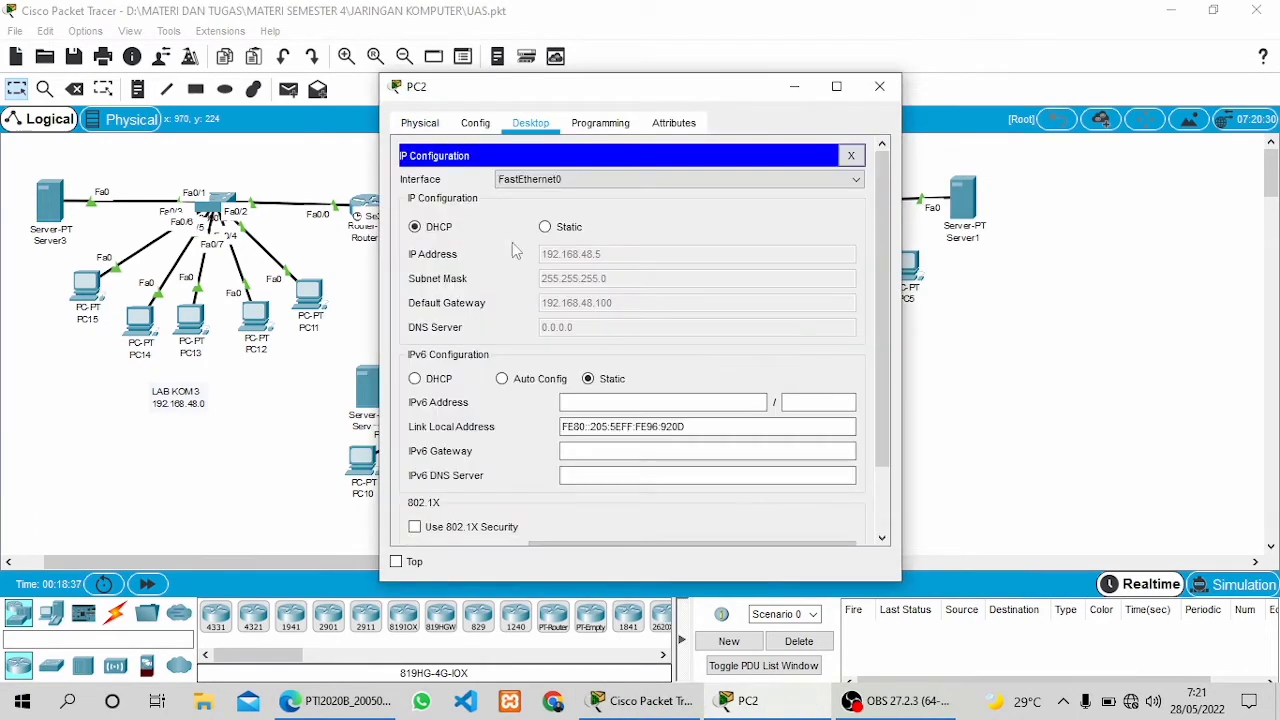
{"action": "left_click", "coordinate": [879, 86]}
Check PC3's DHCP-assigned IP address, subnet mask and default gateway, and close its window
{"action": "left_click", "coordinate": [790, 335]}
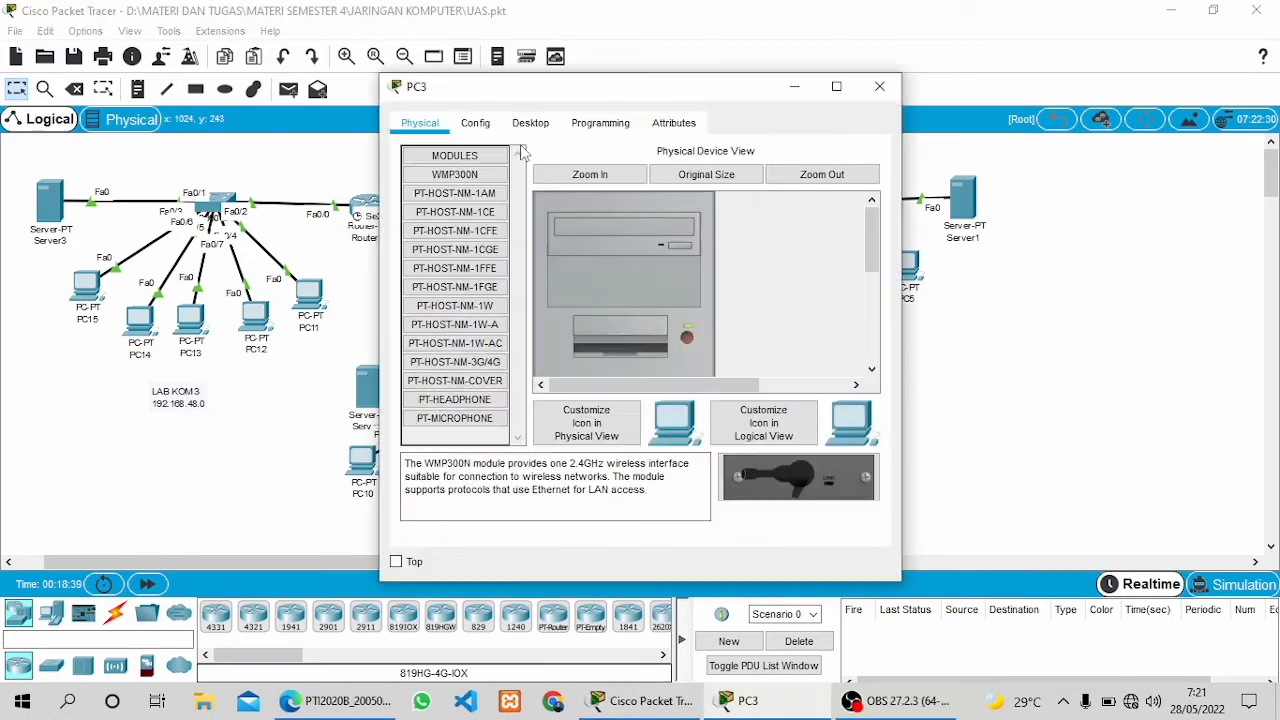
{"action": "left_click", "coordinate": [527, 124]}
{"action": "left_click", "coordinate": [482, 180]}
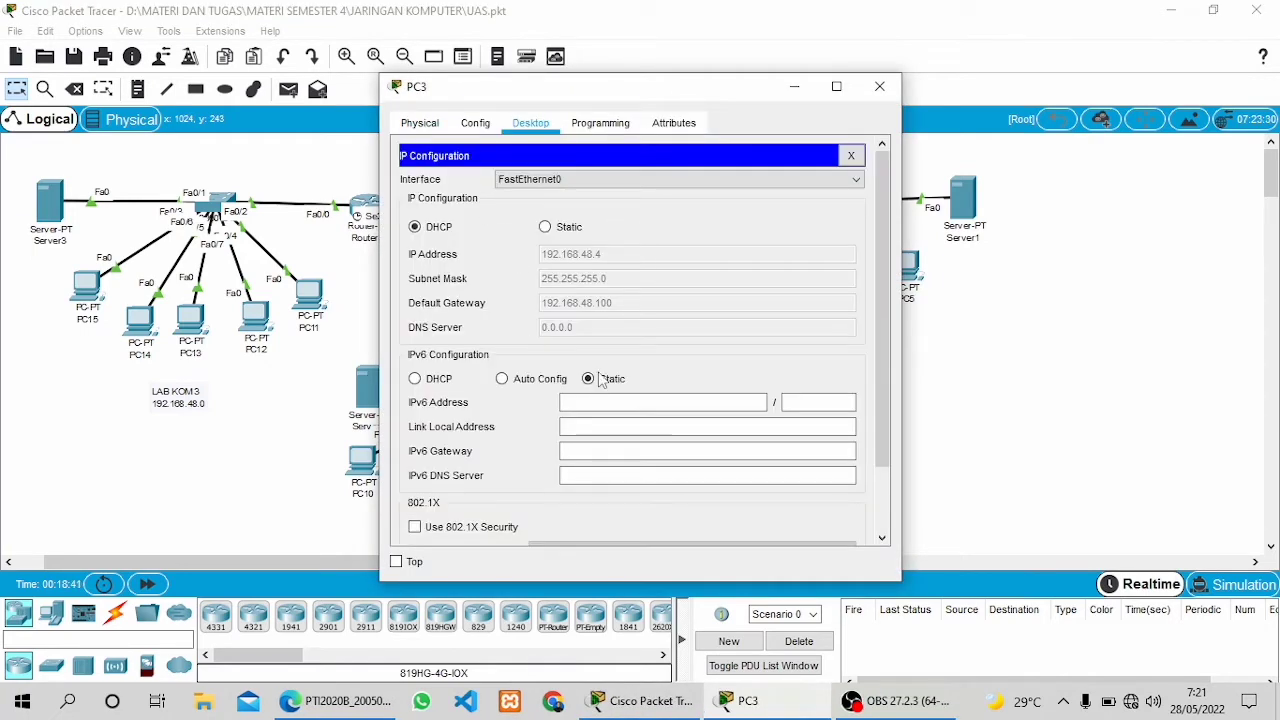
{"action": "left_click", "coordinate": [879, 86]}
Check PC4's DHCP-assigned IP address, subnet mask and default gateway, and close its window
{"action": "left_click", "coordinate": [841, 318]}
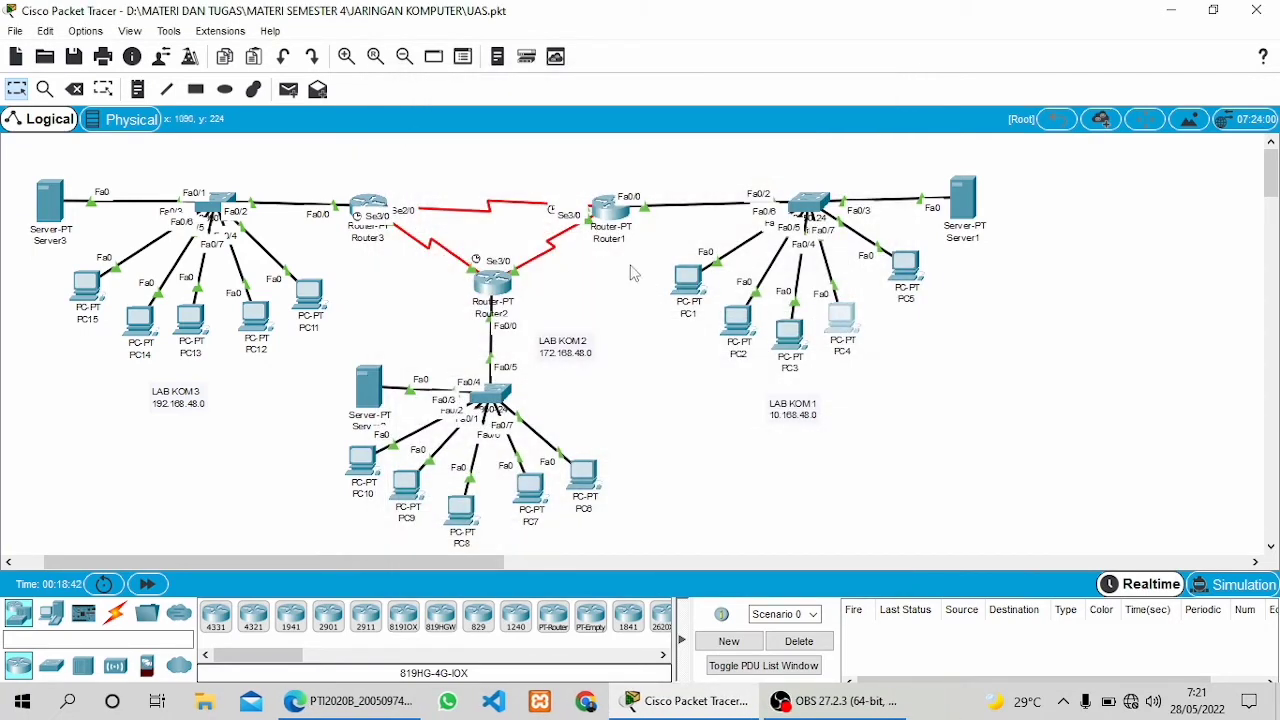
{"action": "left_click", "coordinate": [557, 126]}
{"action": "left_click", "coordinate": [490, 195]}
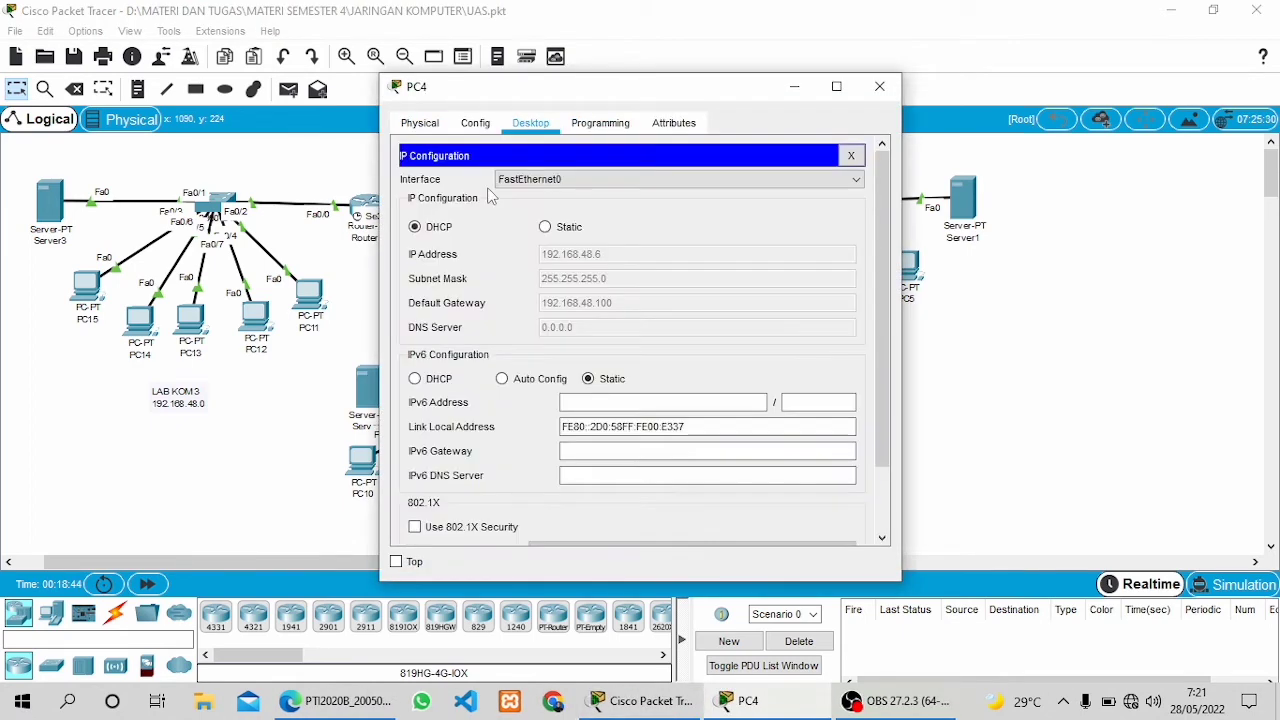
{"action": "left_click", "coordinate": [880, 86]}
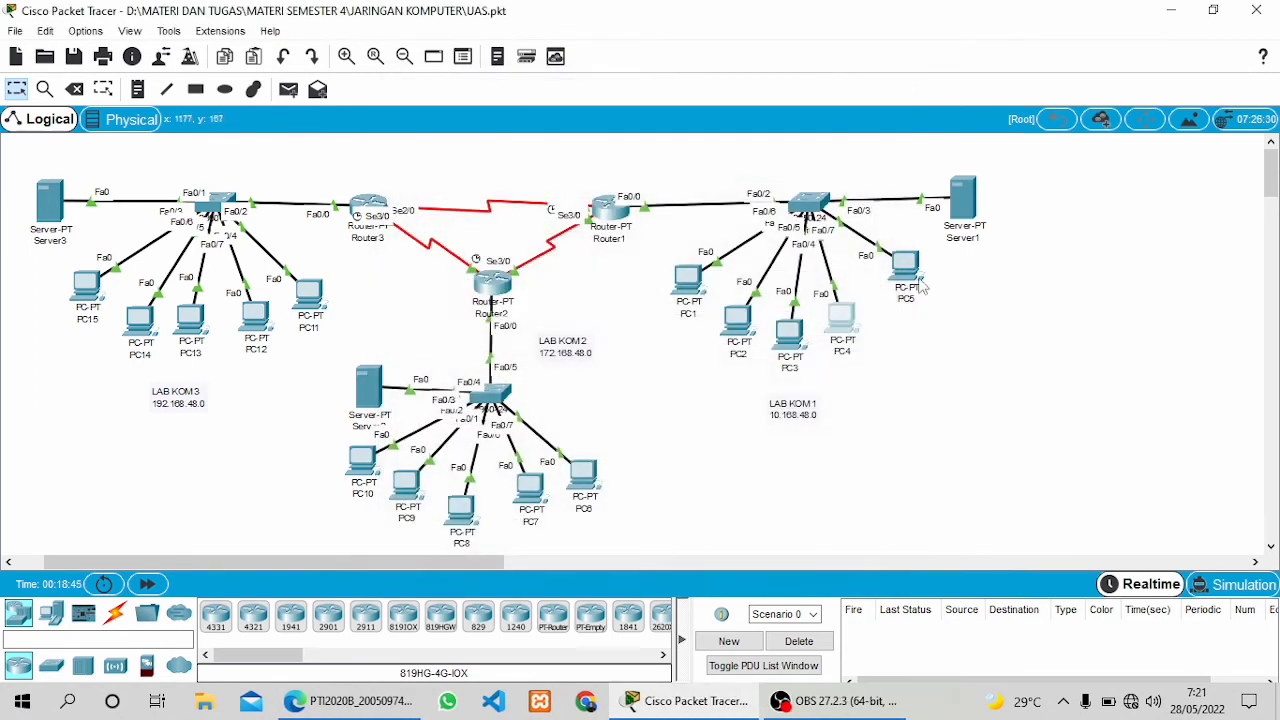
Check PC5's DHCP-assigned IP address, subnet mask and default gateway, and close its window
{"action": "left_click", "coordinate": [908, 268]}
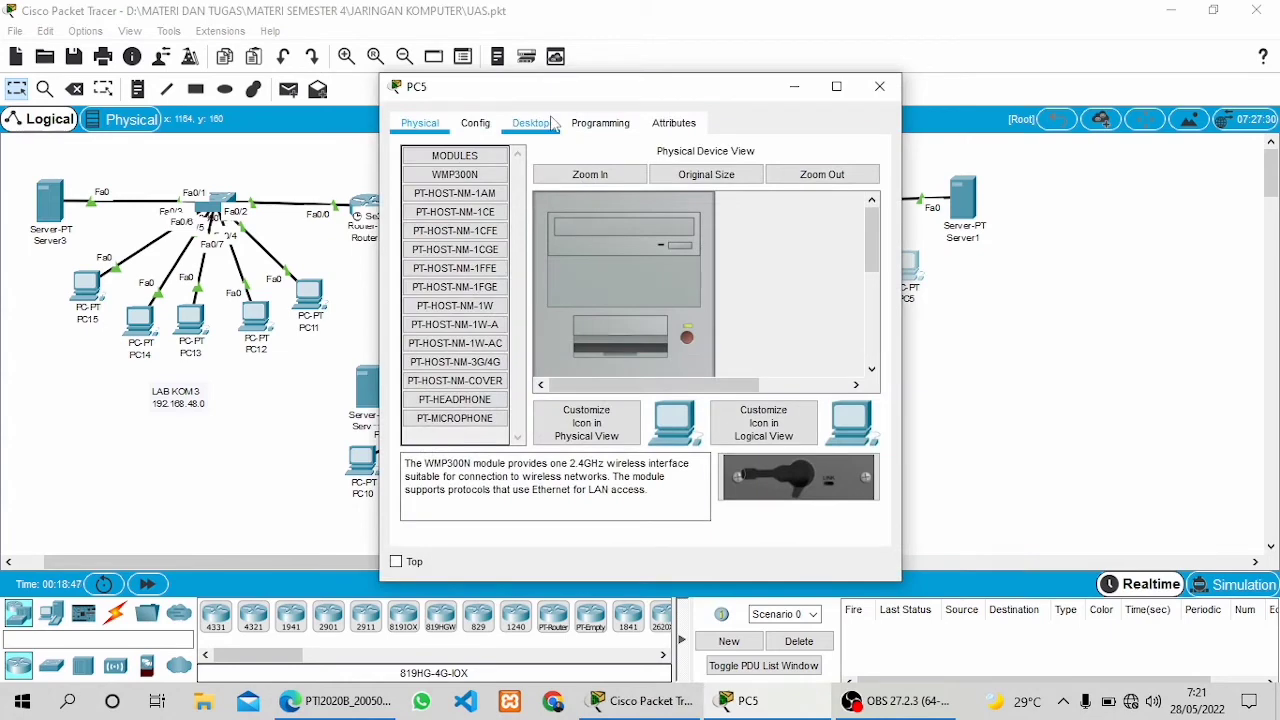
{"action": "left_click", "coordinate": [531, 123]}
{"action": "left_click", "coordinate": [477, 180]}
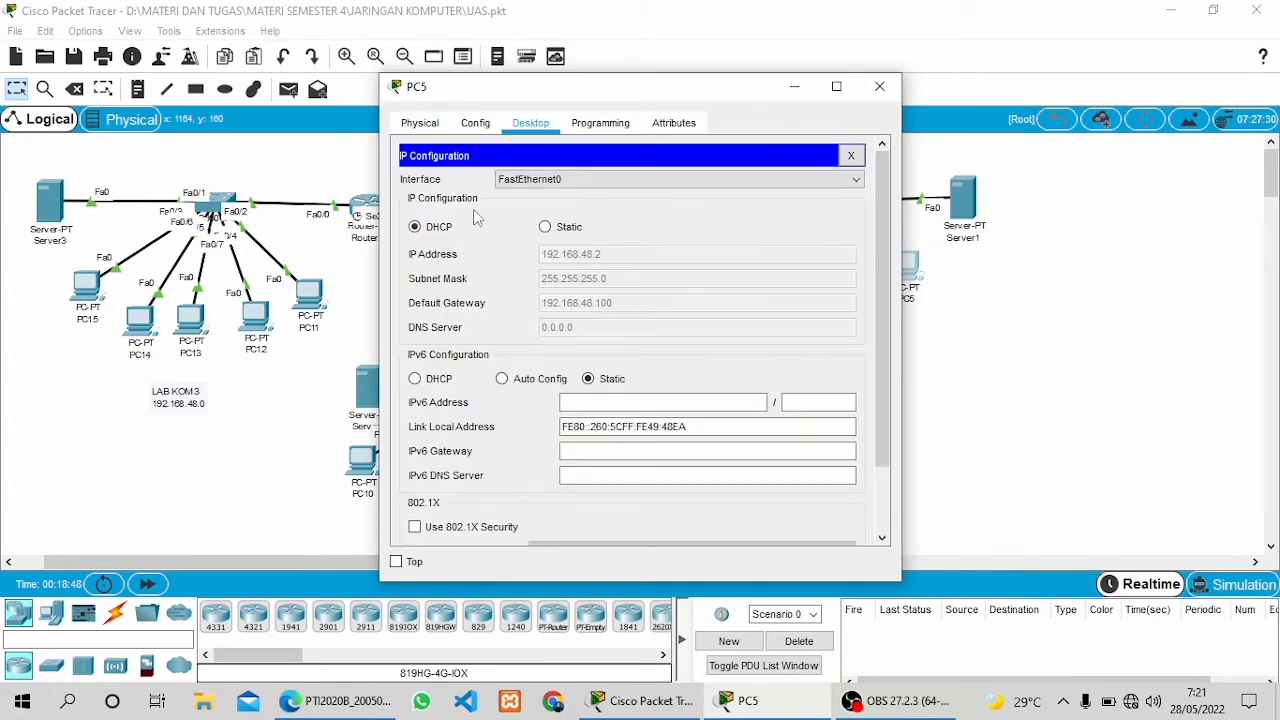
{"action": "left_click", "coordinate": [897, 89]}
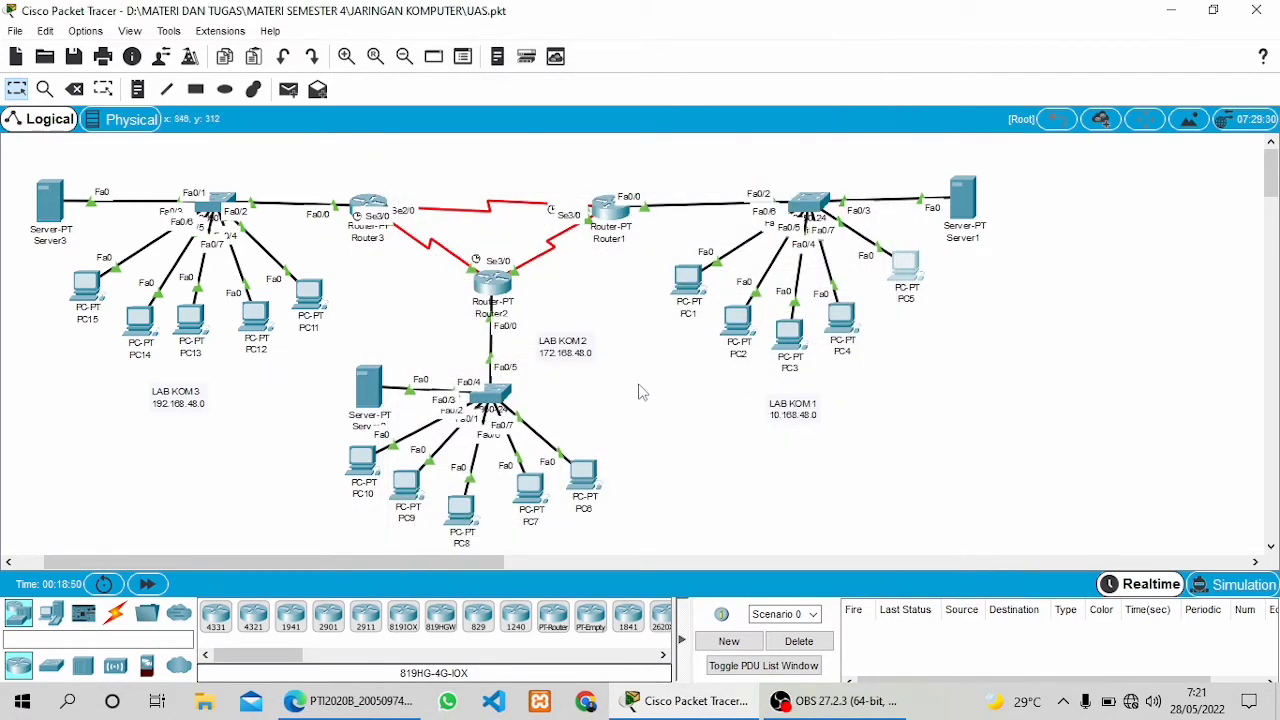
Set the start IP address in Server2's DHCP service to 172.168.48.2, save the pool, and close the server's window
{"action": "left_click", "coordinate": [373, 386]}
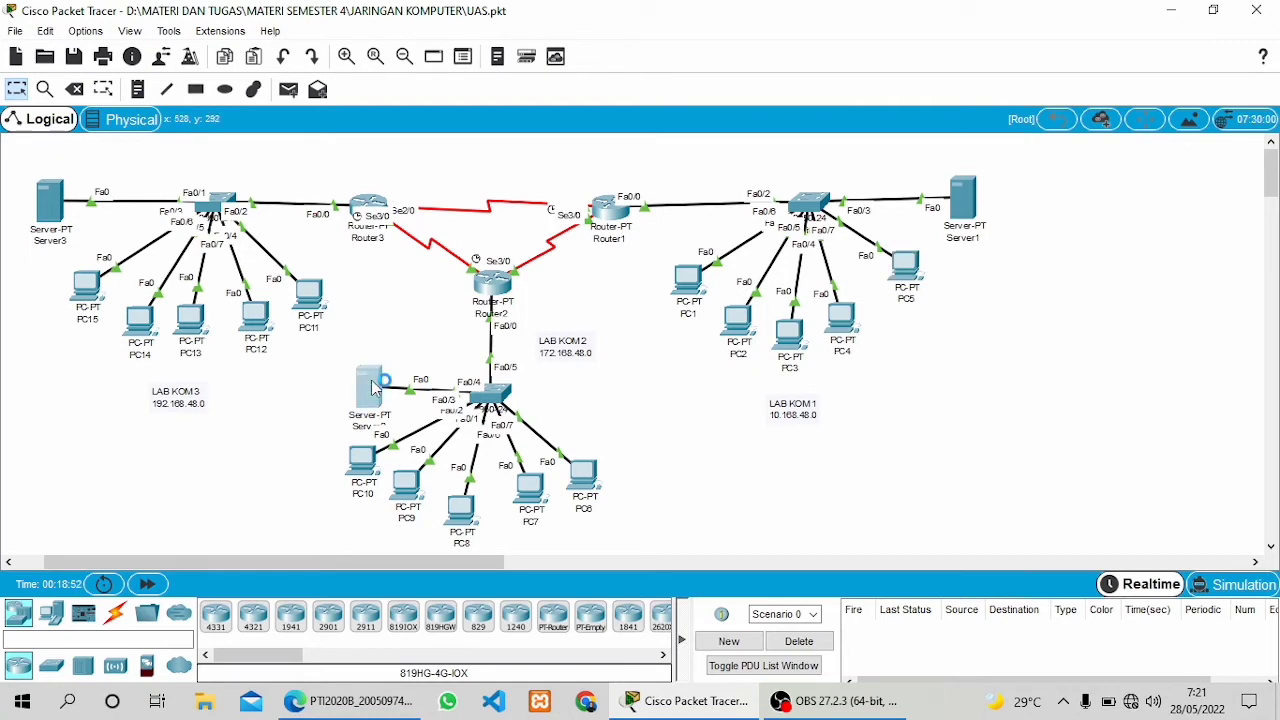
{"action": "left_click", "coordinate": [524, 128]}
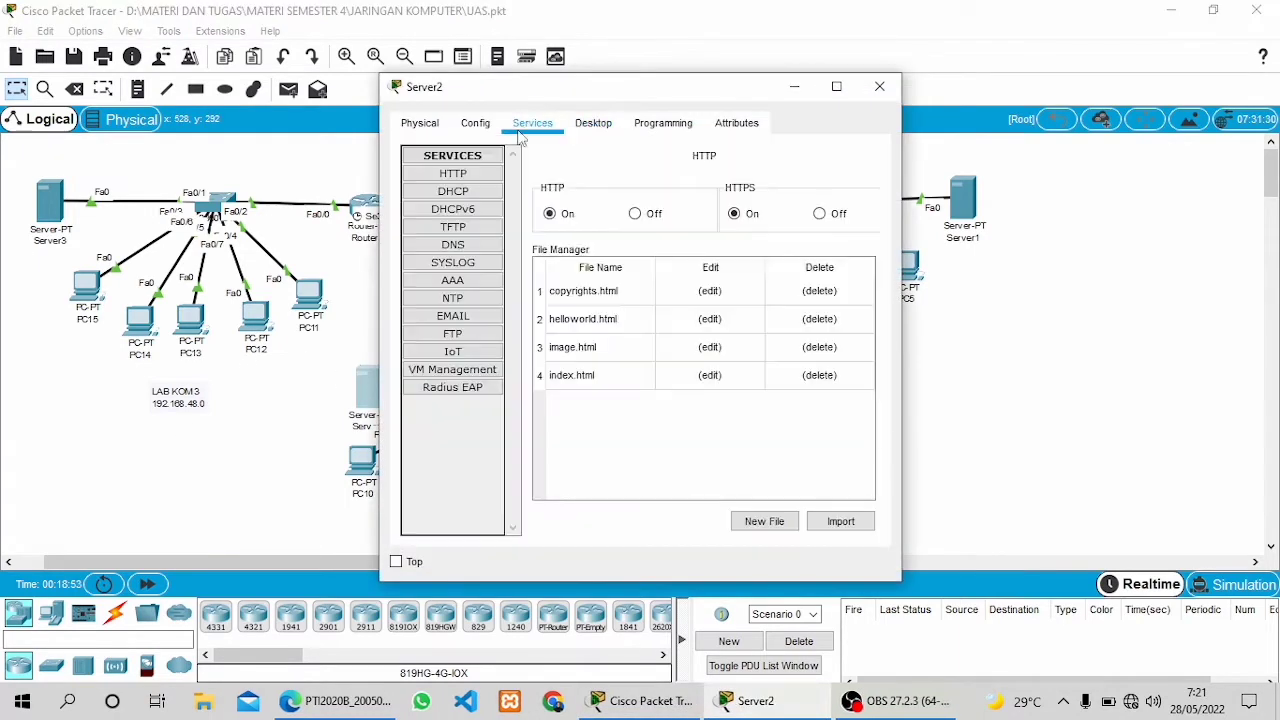
{"action": "left_click", "coordinate": [478, 193]}
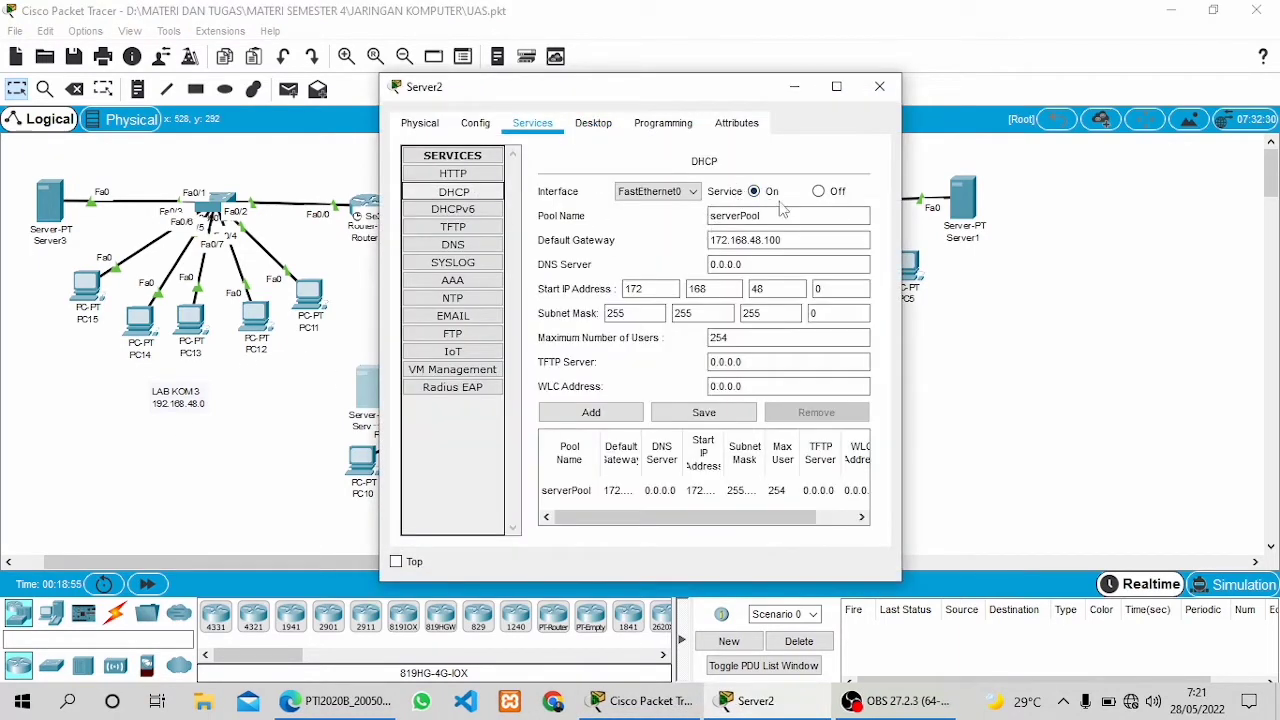
{"action": "left_click_drag", "start_coordinate": [782, 240], "coordinate": [689, 238]}
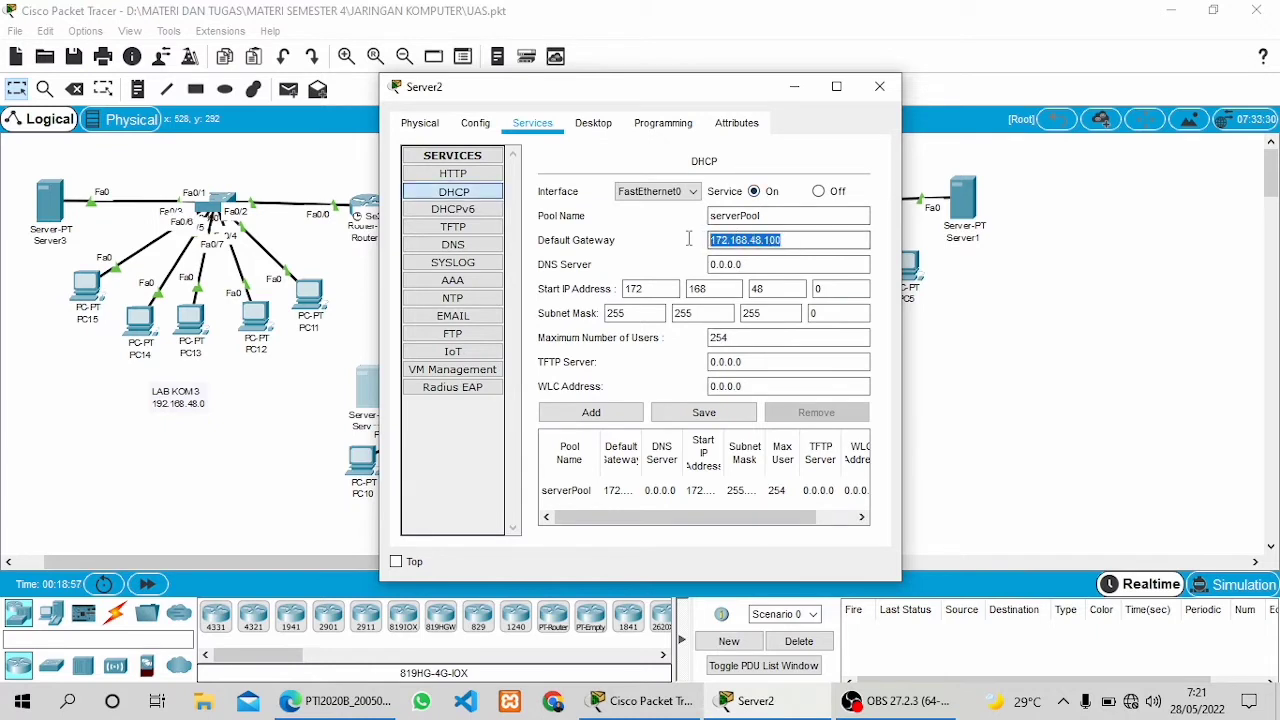
{"action": "left_click", "coordinate": [654, 254]}
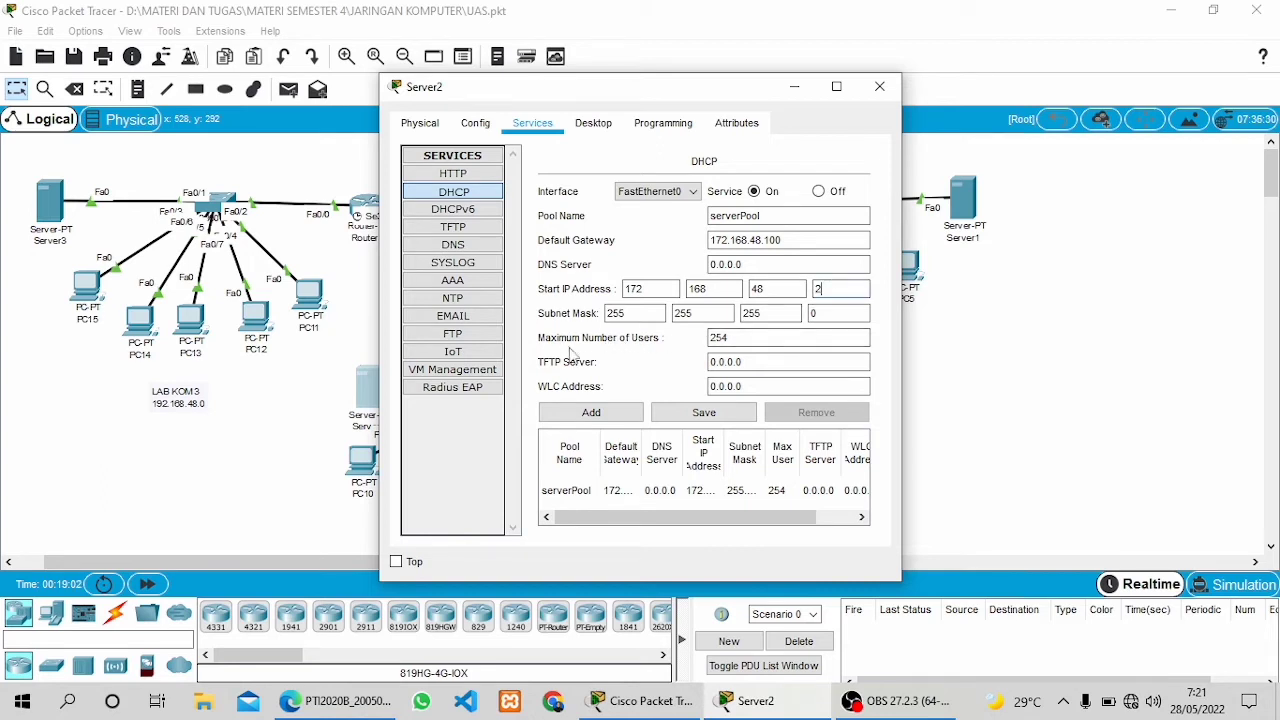
{"action": "left_click", "coordinate": [697, 416]}
{"action": "left_click", "coordinate": [881, 86]}
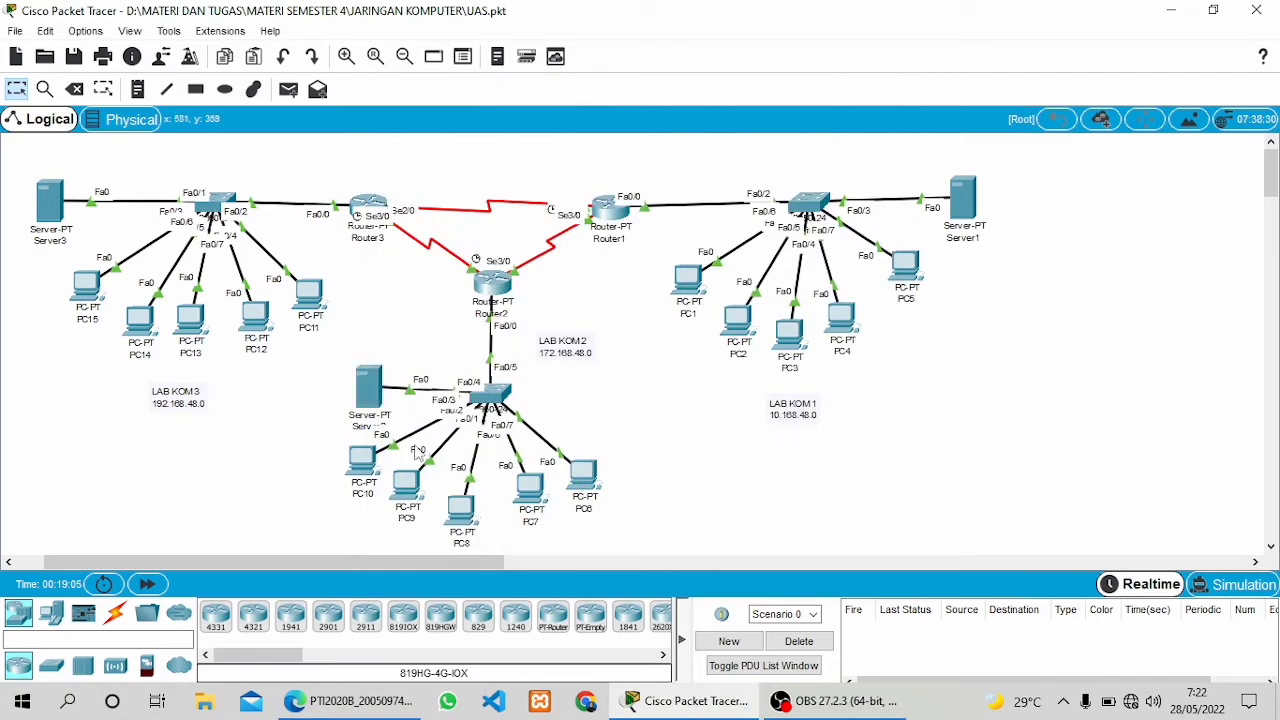
Check PC10's DHCP-assigned IP address, subnet mask and default gateway, and close its window
{"action": "left_click", "coordinate": [364, 459]}
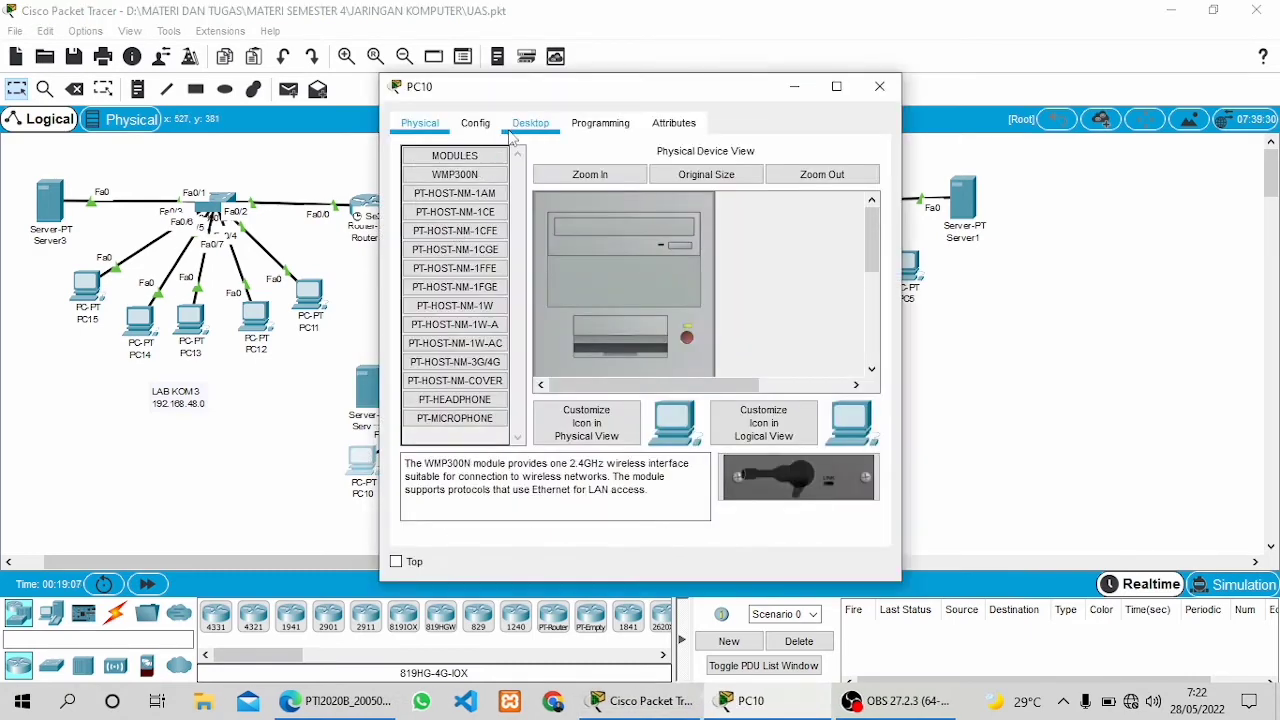
{"action": "left_click", "coordinate": [510, 126]}
{"action": "left_click", "coordinate": [466, 196]}
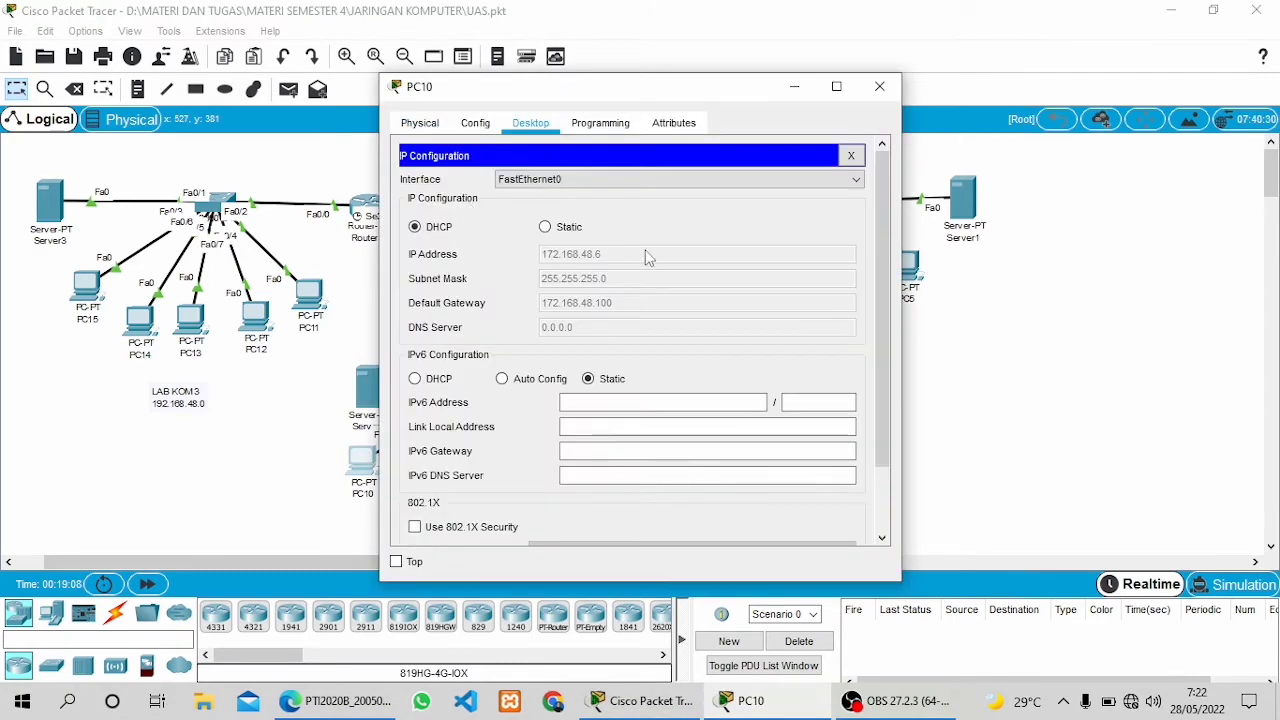
{"action": "left_click", "coordinate": [879, 86]}
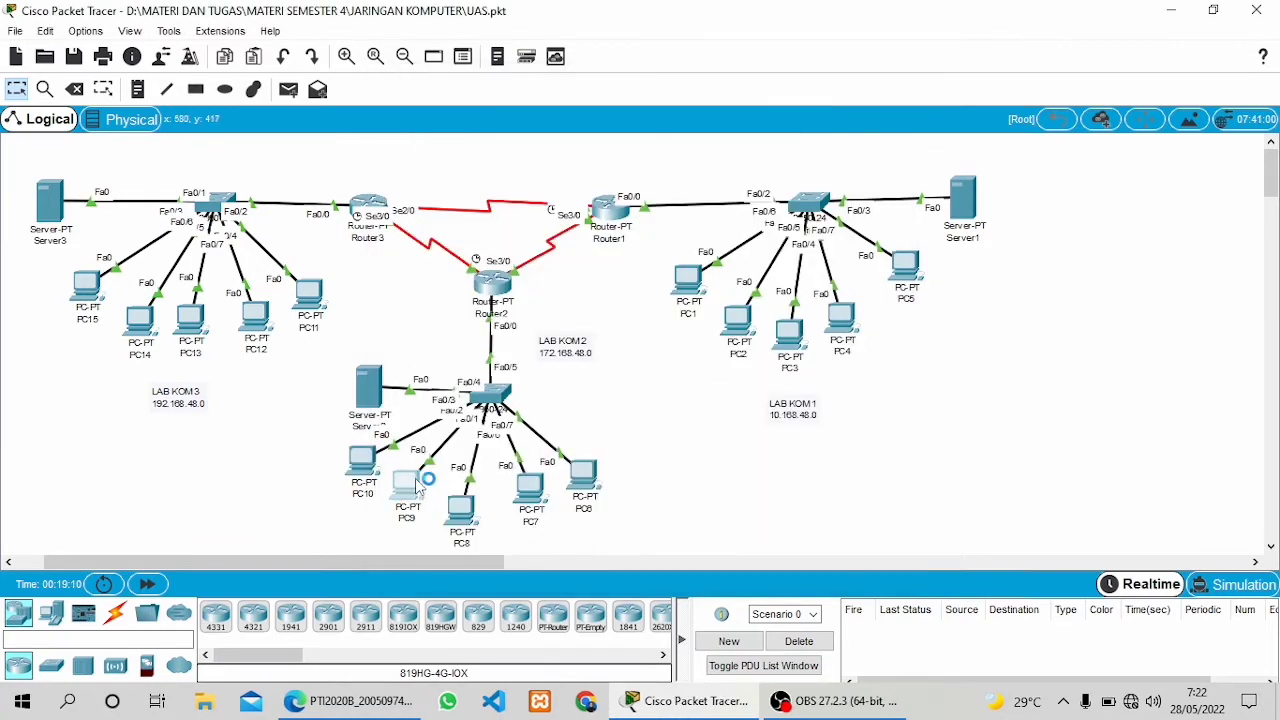
Check PC9's DHCP-assigned IP address, subnet mask and default gateway, and close its window
{"action": "left_click", "coordinate": [410, 482]}
{"action": "left_click", "coordinate": [531, 122]}
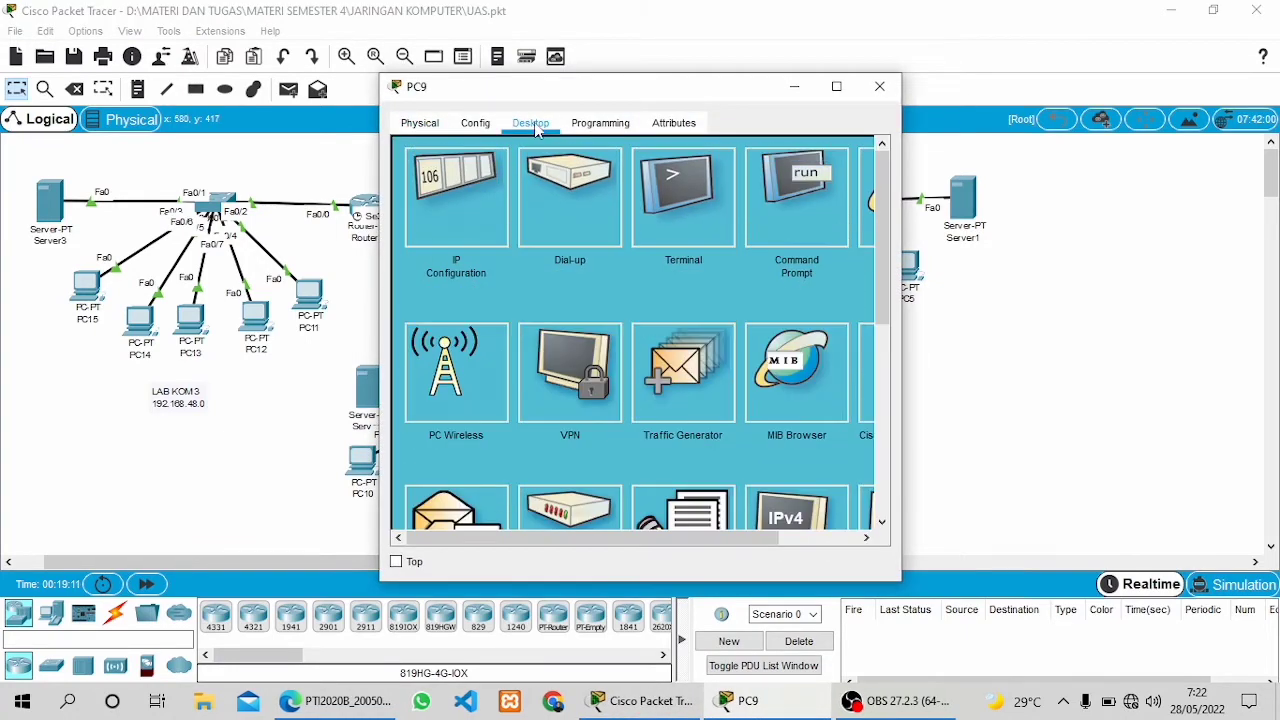
{"action": "left_click", "coordinate": [487, 194]}
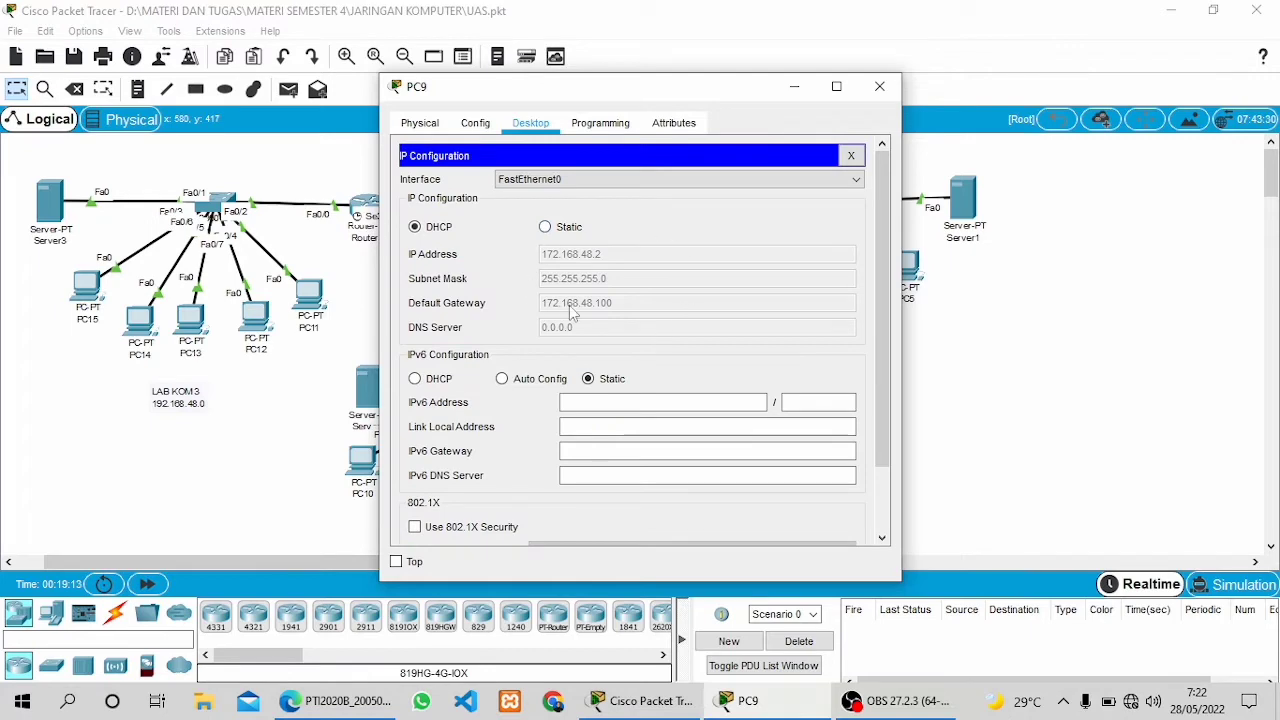
{"action": "left_click", "coordinate": [879, 86]}
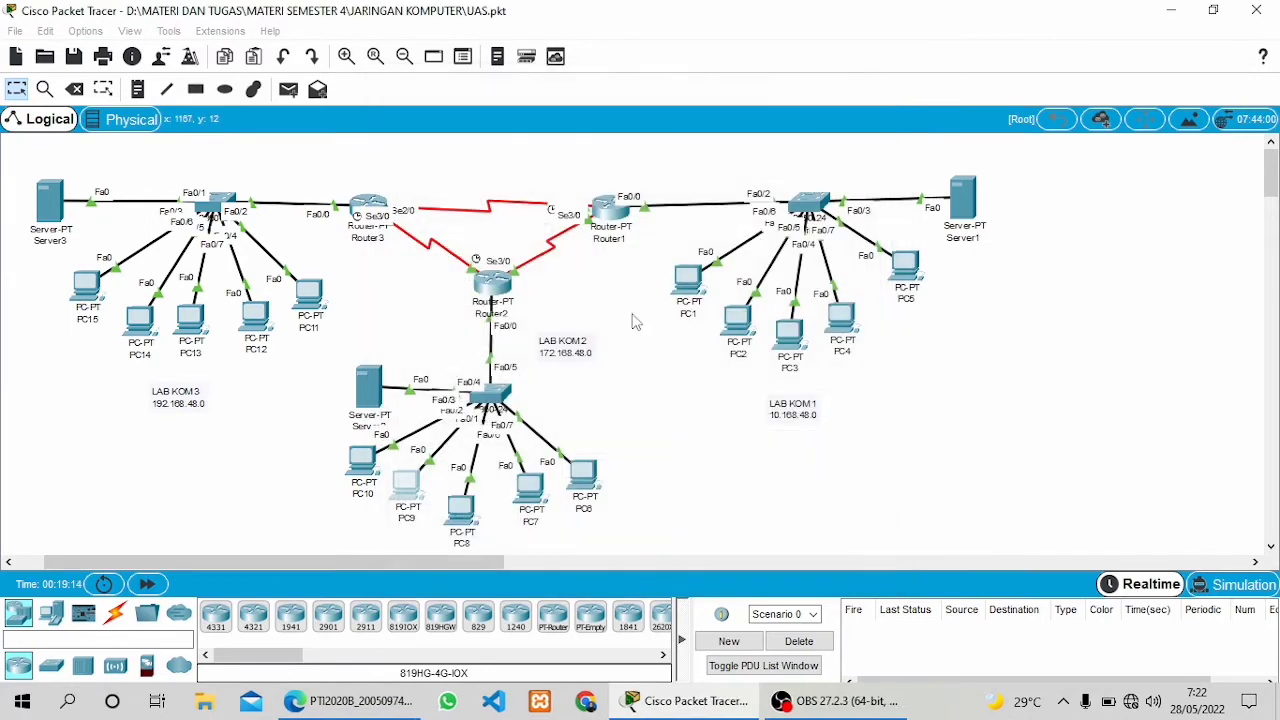
Check PC8's DHCP-assigned IP address, subnet mask and default gateway, and close its window
{"action": "left_click", "coordinate": [480, 505]}
{"action": "left_click", "coordinate": [530, 123]}
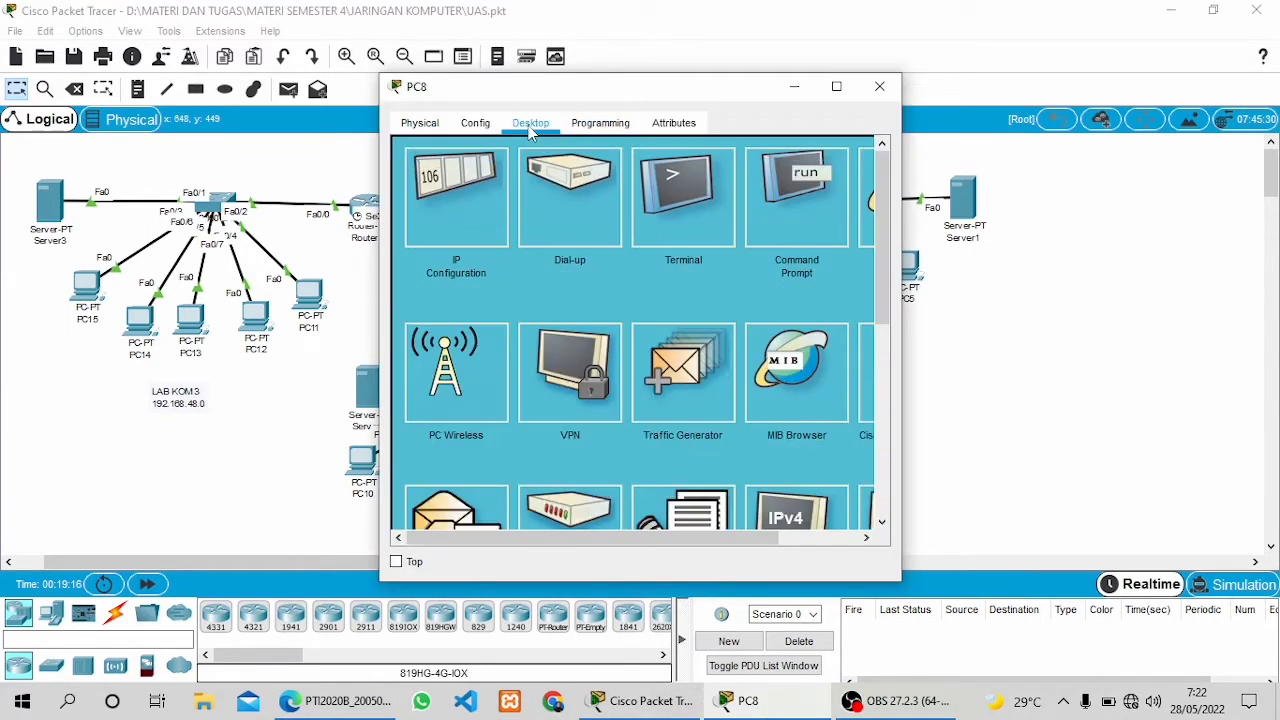
{"action": "left_click", "coordinate": [478, 183]}
{"action": "left_click", "coordinate": [879, 86]}
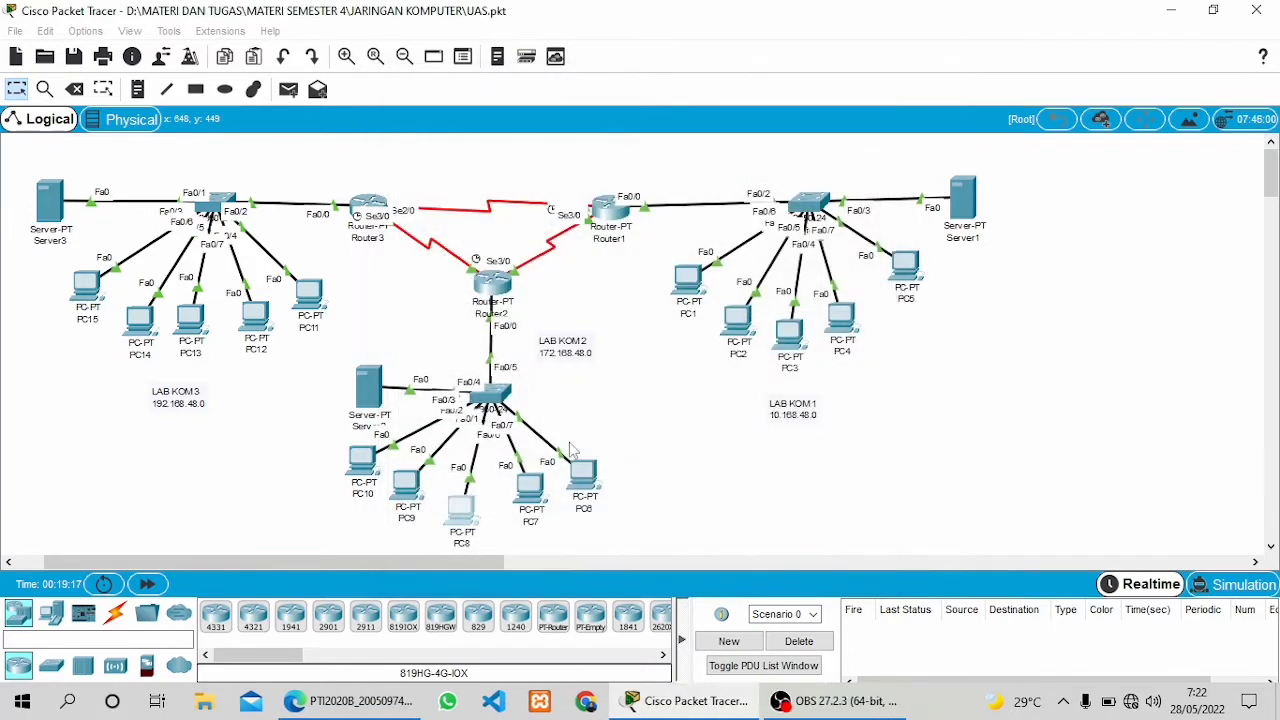
Check PC7's DHCP-assigned IP address, subnet mask and default gateway, and close its window
{"action": "left_click", "coordinate": [533, 490]}
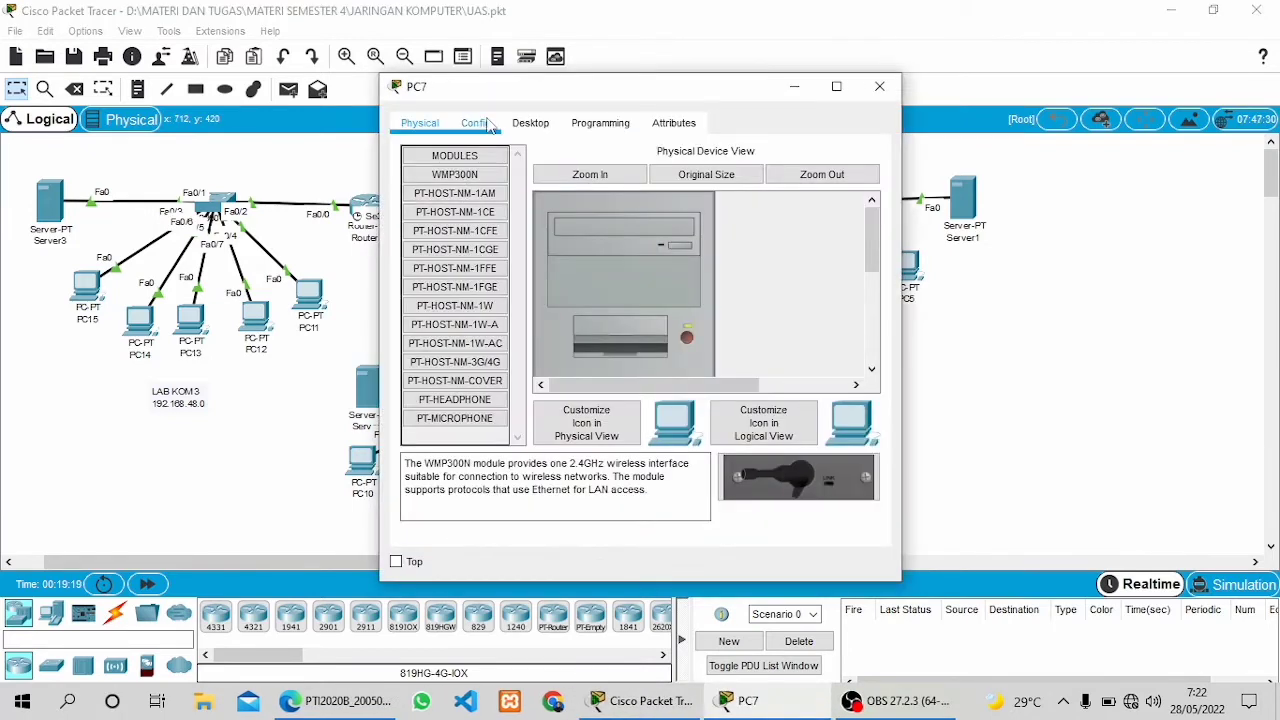
{"action": "left_click", "coordinate": [485, 129]}
{"action": "left_click", "coordinate": [530, 123]}
{"action": "left_click", "coordinate": [460, 197]}
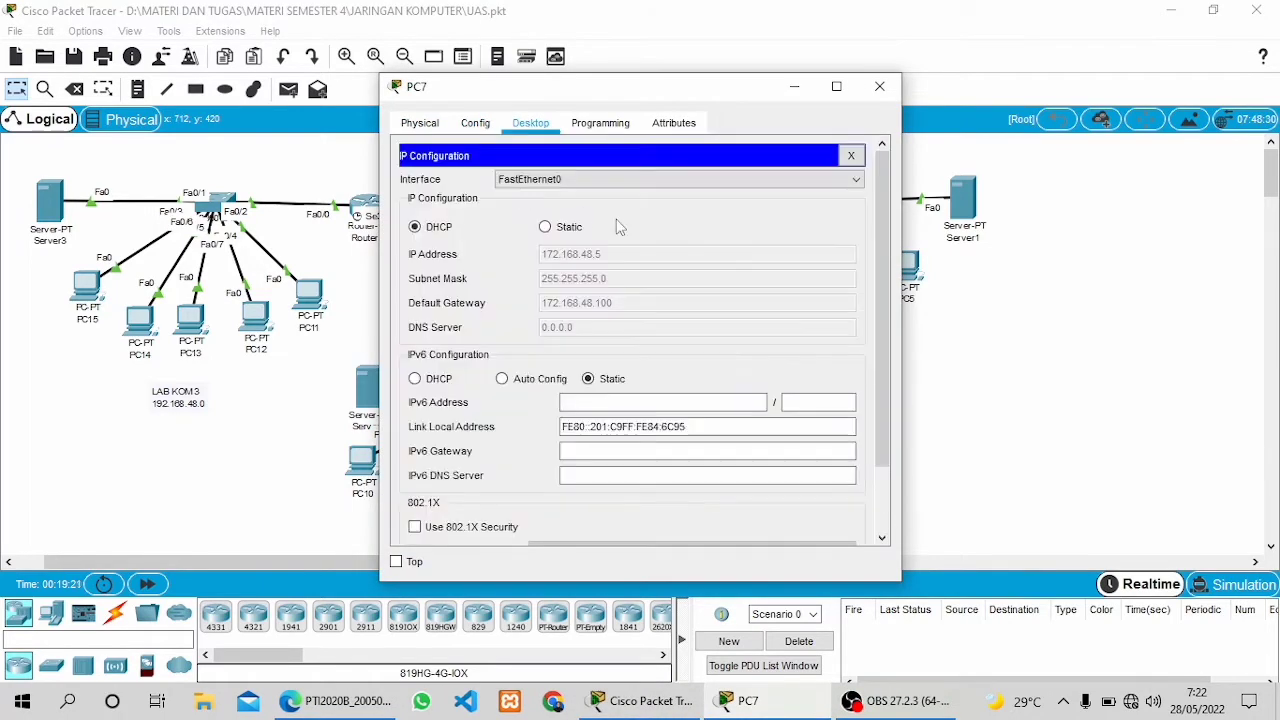
{"action": "left_click", "coordinate": [879, 86]}
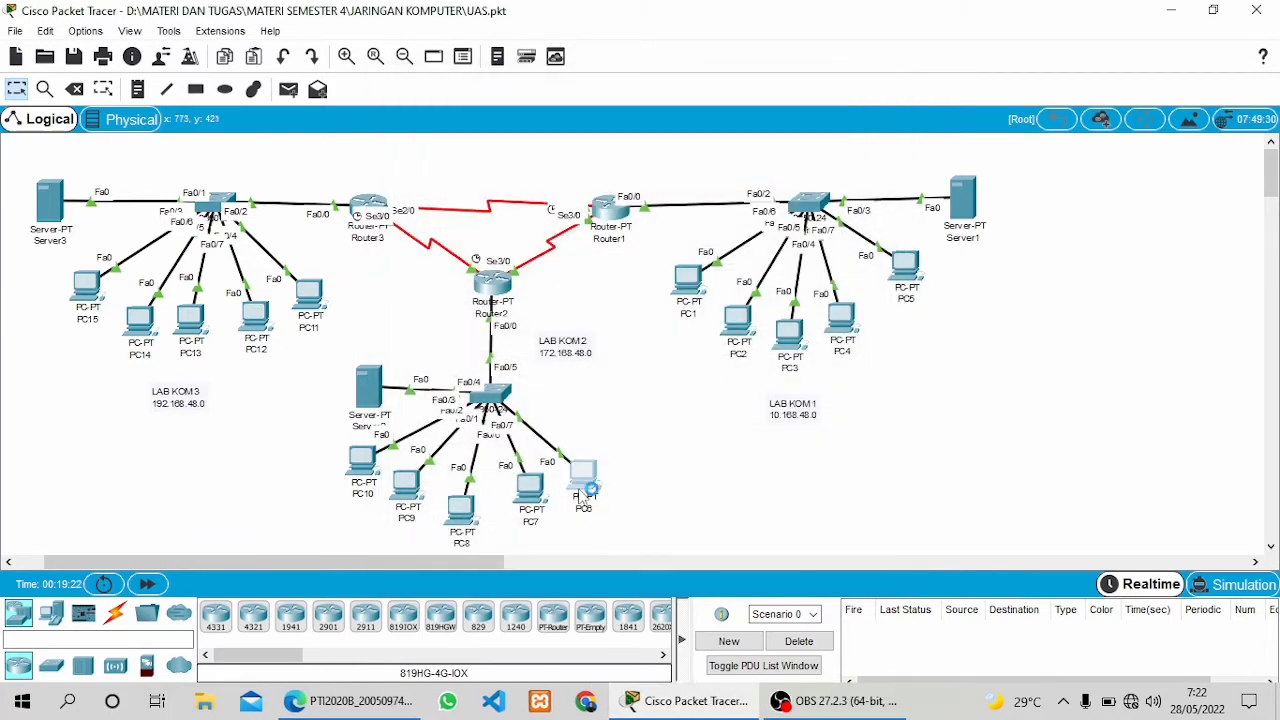
Check PC6's DHCP-assigned IP address, subnet mask and default gateway, and close its window
{"action": "left_click", "coordinate": [585, 478]}
{"action": "left_click", "coordinate": [531, 125]}
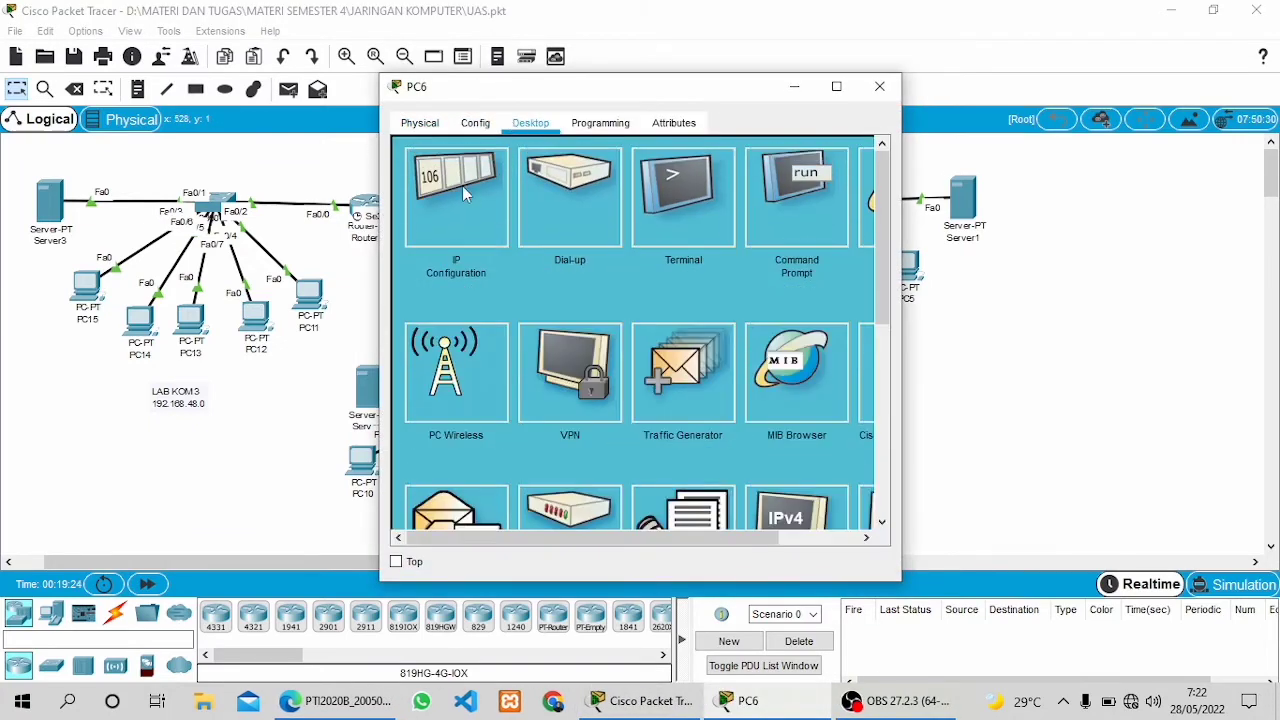
{"action": "left_click", "coordinate": [467, 186]}
{"action": "left_click", "coordinate": [879, 86]}
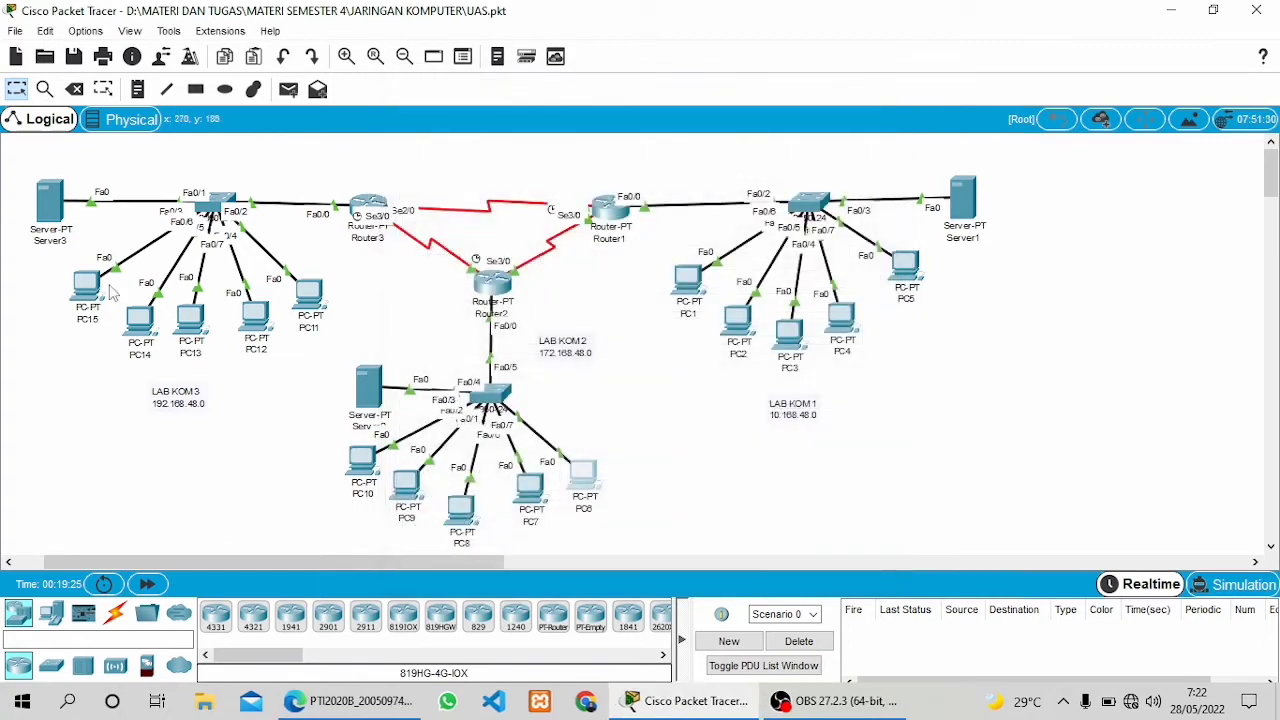
Review Server3's static IP configuration and its DHCP gateway and start address, save the pool, and close the server's window
{"action": "left_click", "coordinate": [50, 205]}
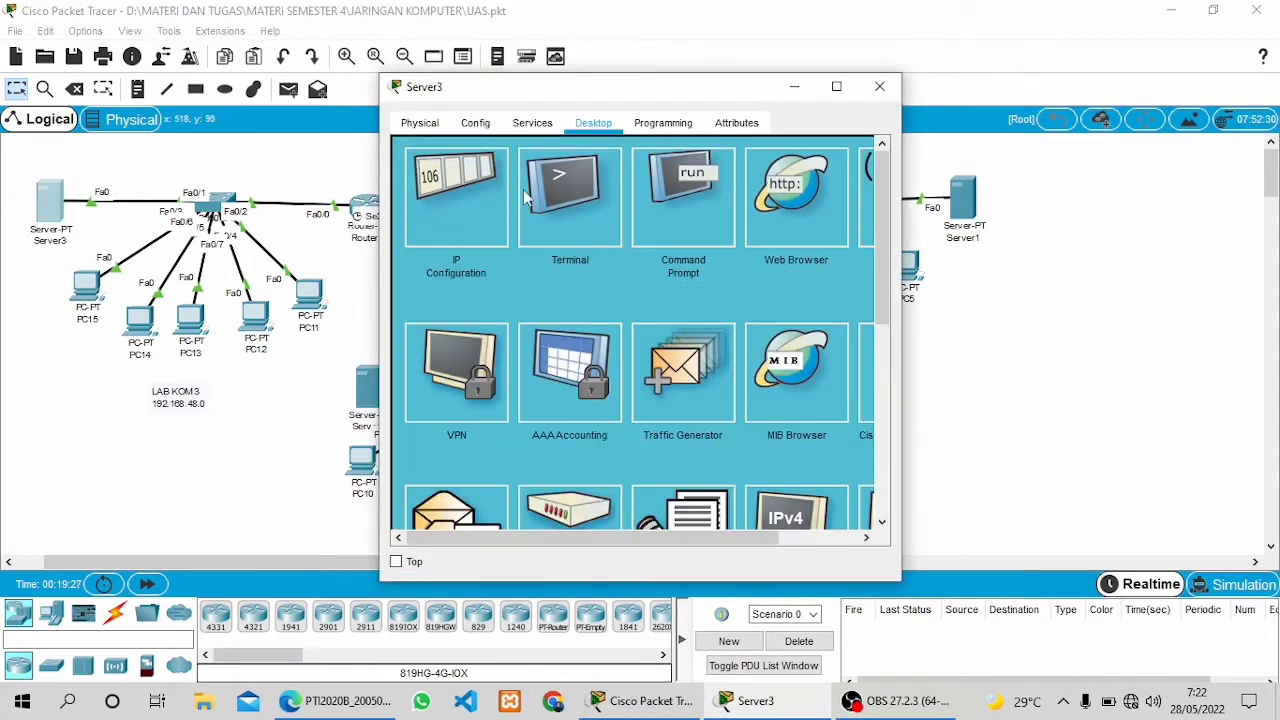
{"action": "left_click", "coordinate": [471, 192]}
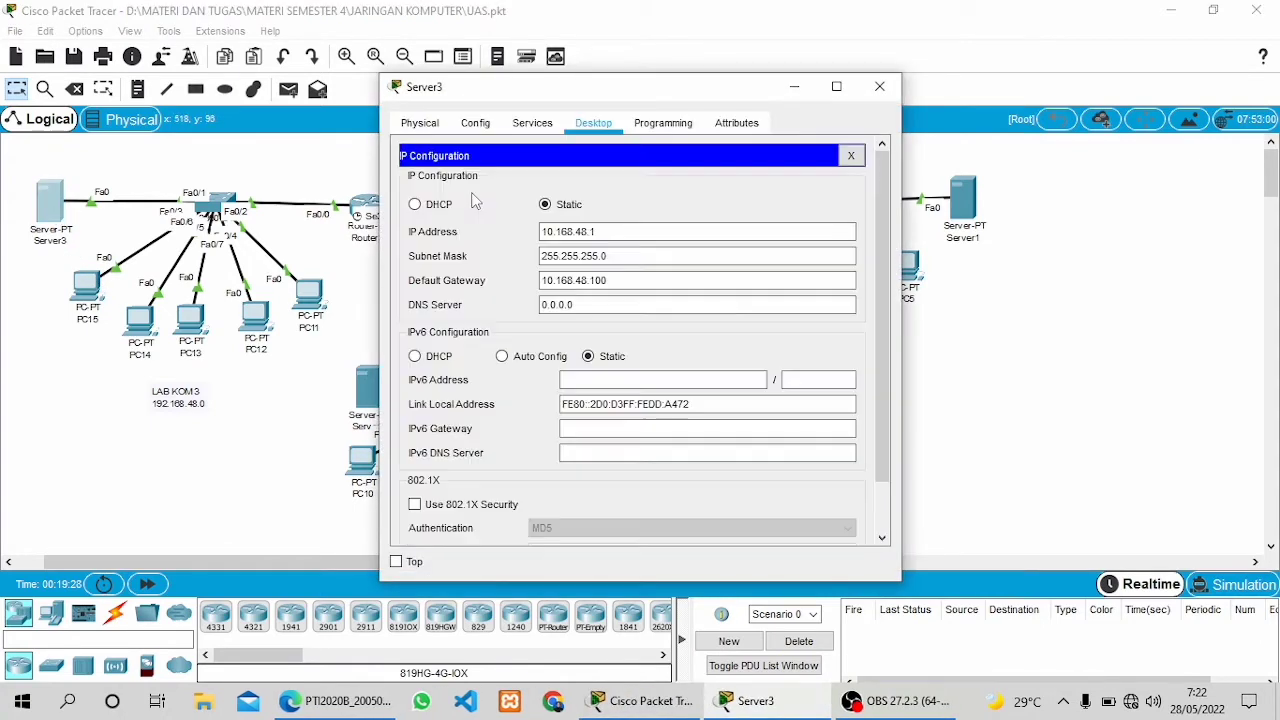
{"action": "left_click", "coordinate": [492, 127]}
{"action": "left_click", "coordinate": [532, 123]}
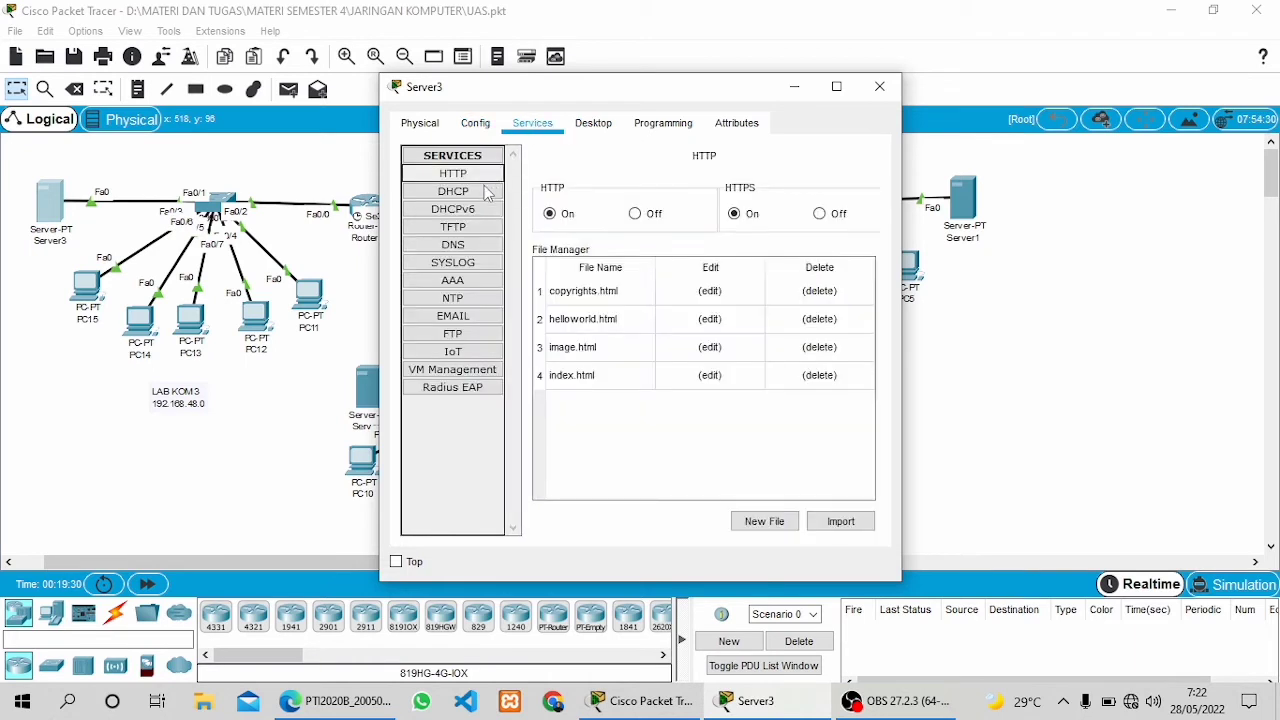
{"action": "left_click", "coordinate": [453, 191]}
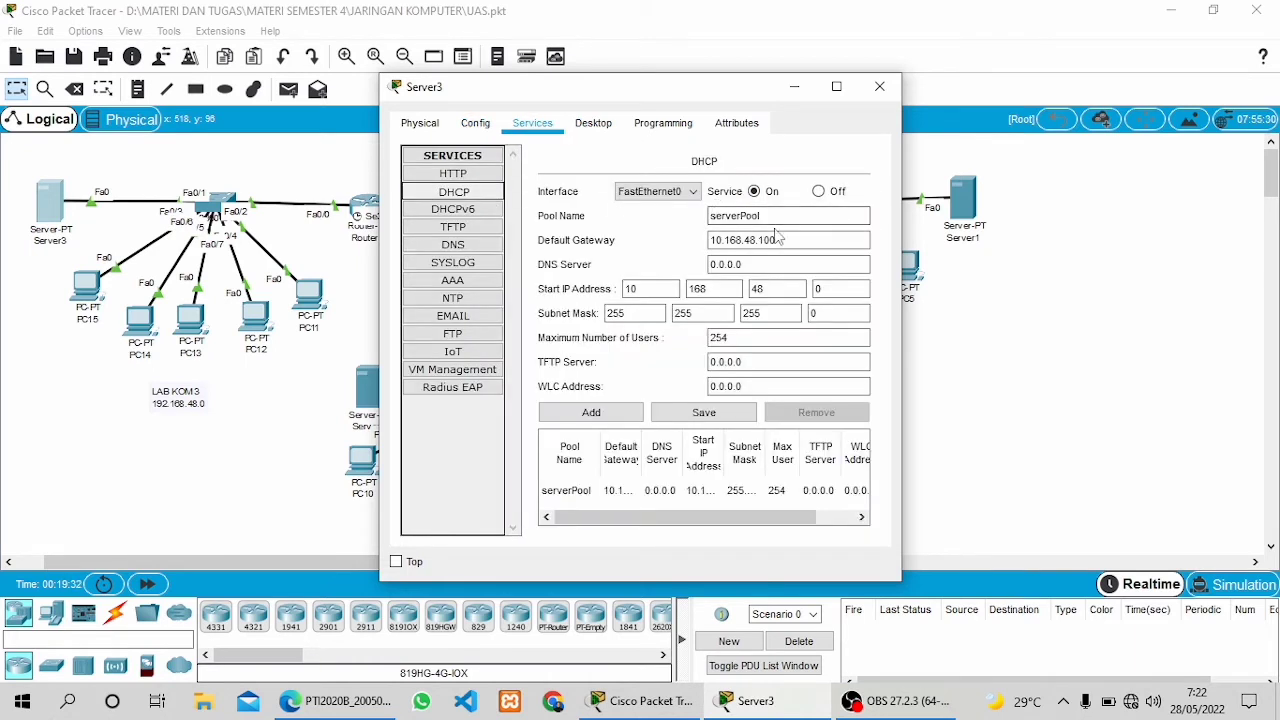
{"action": "left_click_drag", "start_coordinate": [776, 238], "coordinate": [707, 236]}
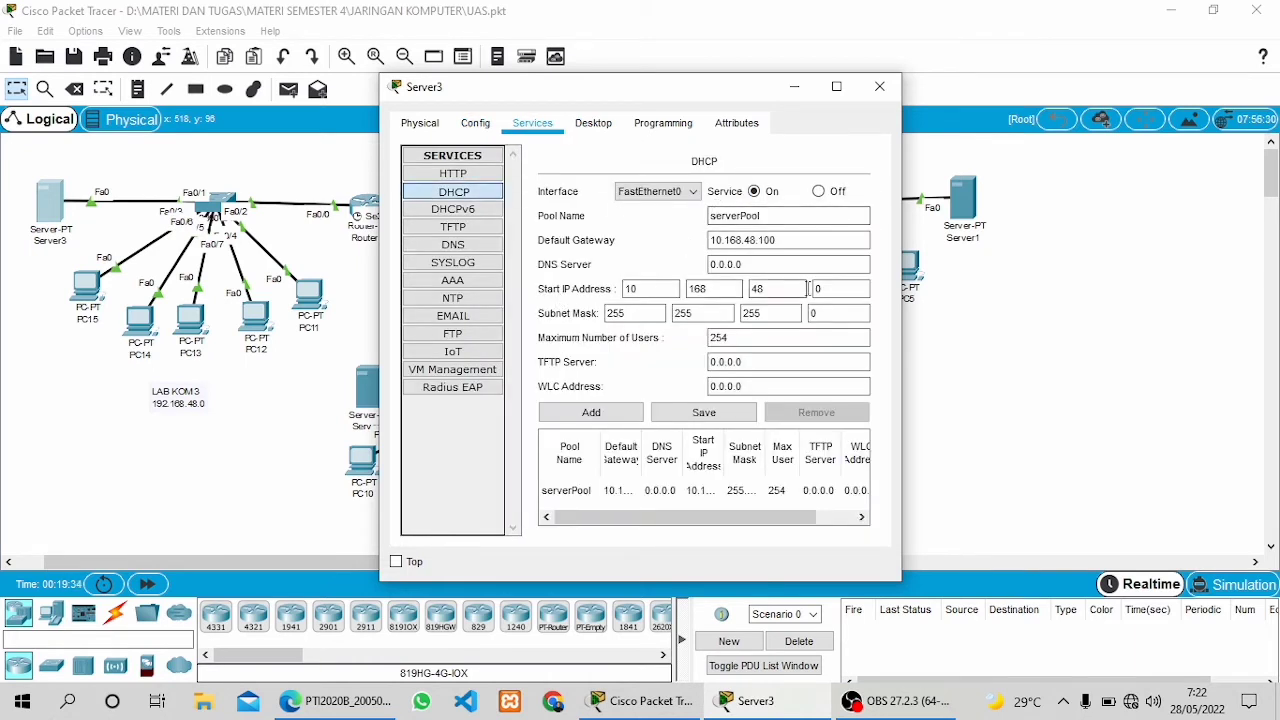
{"action": "left_click", "coordinate": [831, 287]}
{"action": "left_click", "coordinate": [745, 413]}
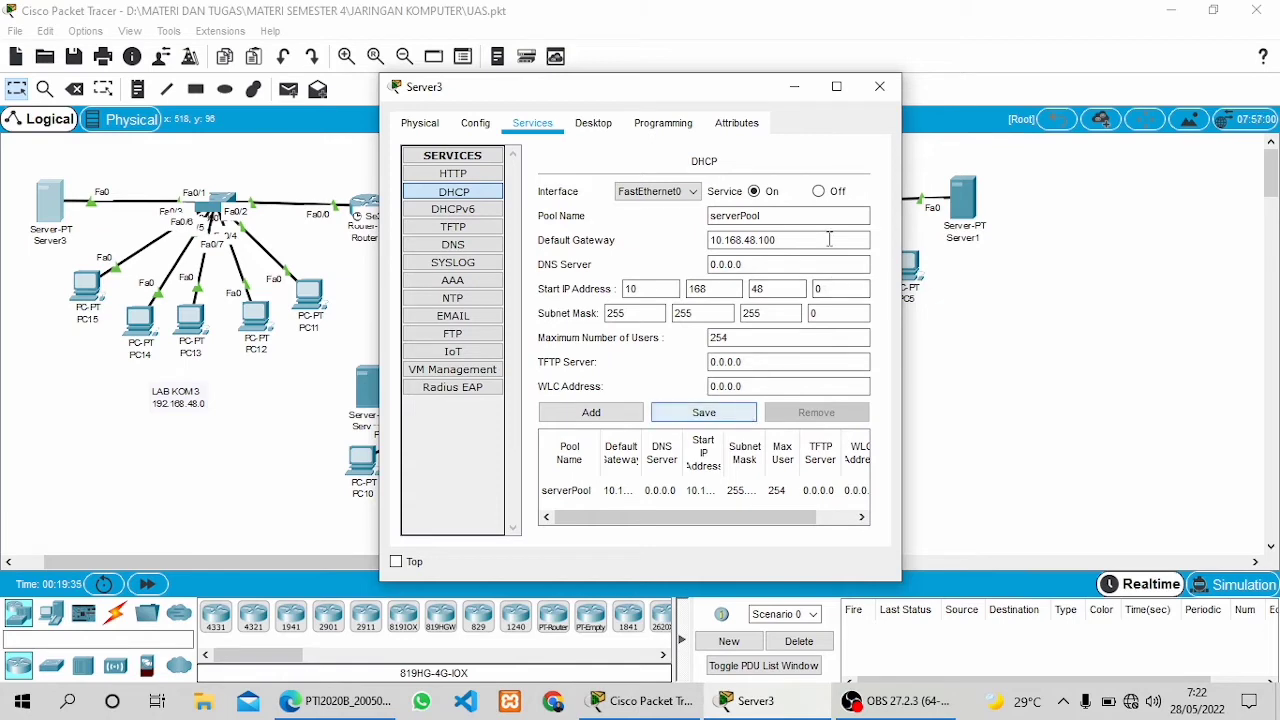
{"action": "left_click", "coordinate": [880, 87]}
Check PC11's DHCP-assigned IP address, subnet mask and default gateway, and close its window
{"action": "left_click", "coordinate": [308, 292]}
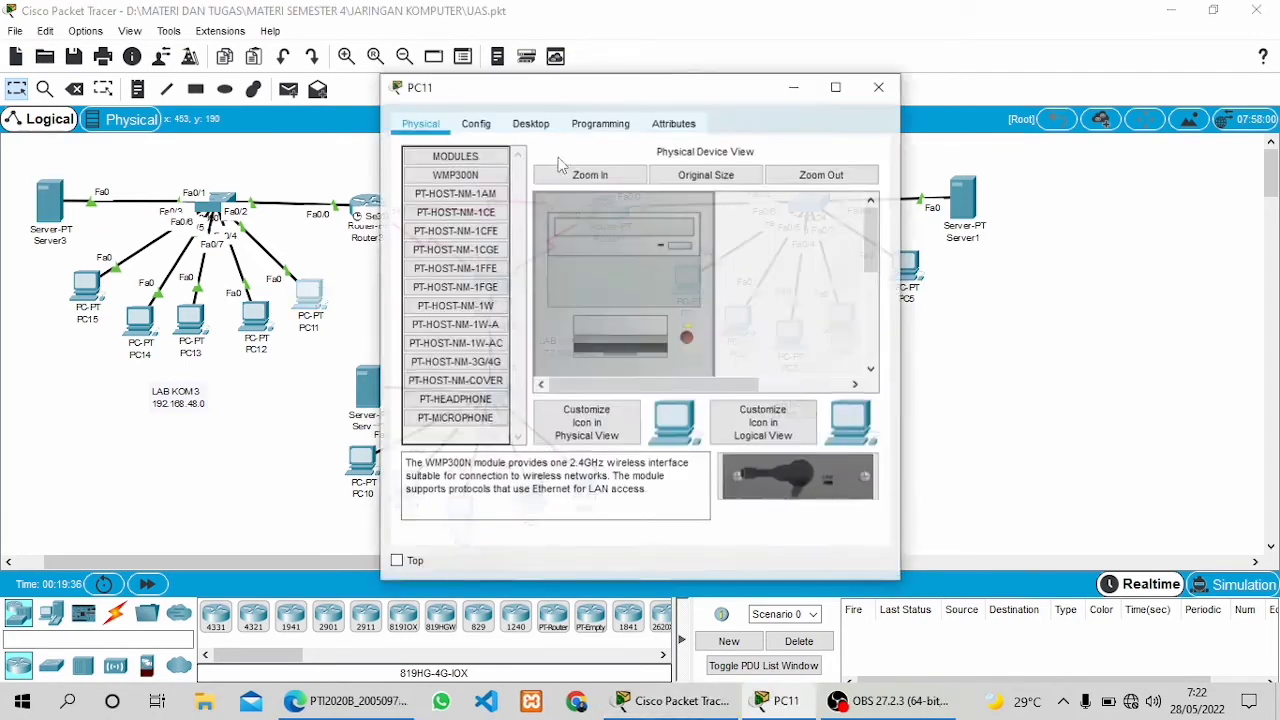
{"action": "left_click", "coordinate": [530, 122]}
{"action": "left_click", "coordinate": [456, 190]}
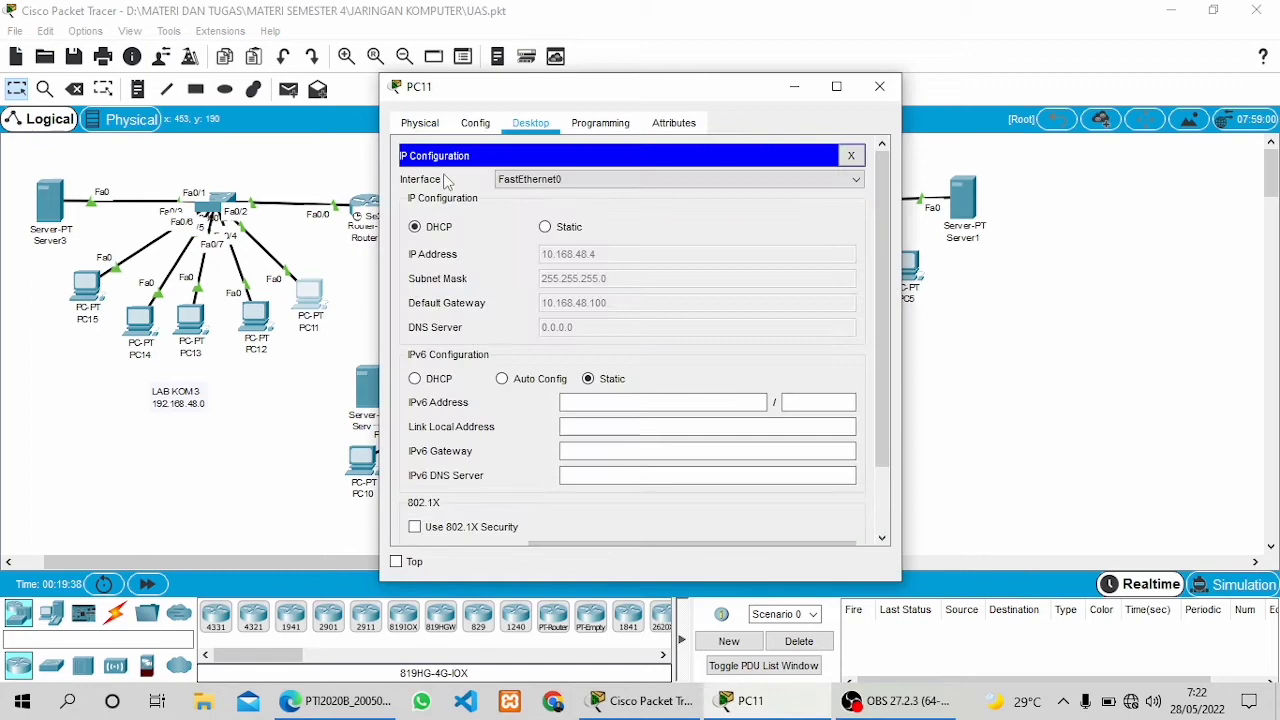
{"action": "left_click", "coordinate": [895, 87]}
Check PC12's DHCP-assigned IP address, subnet mask and default gateway, and close its window
{"action": "left_click", "coordinate": [255, 316]}
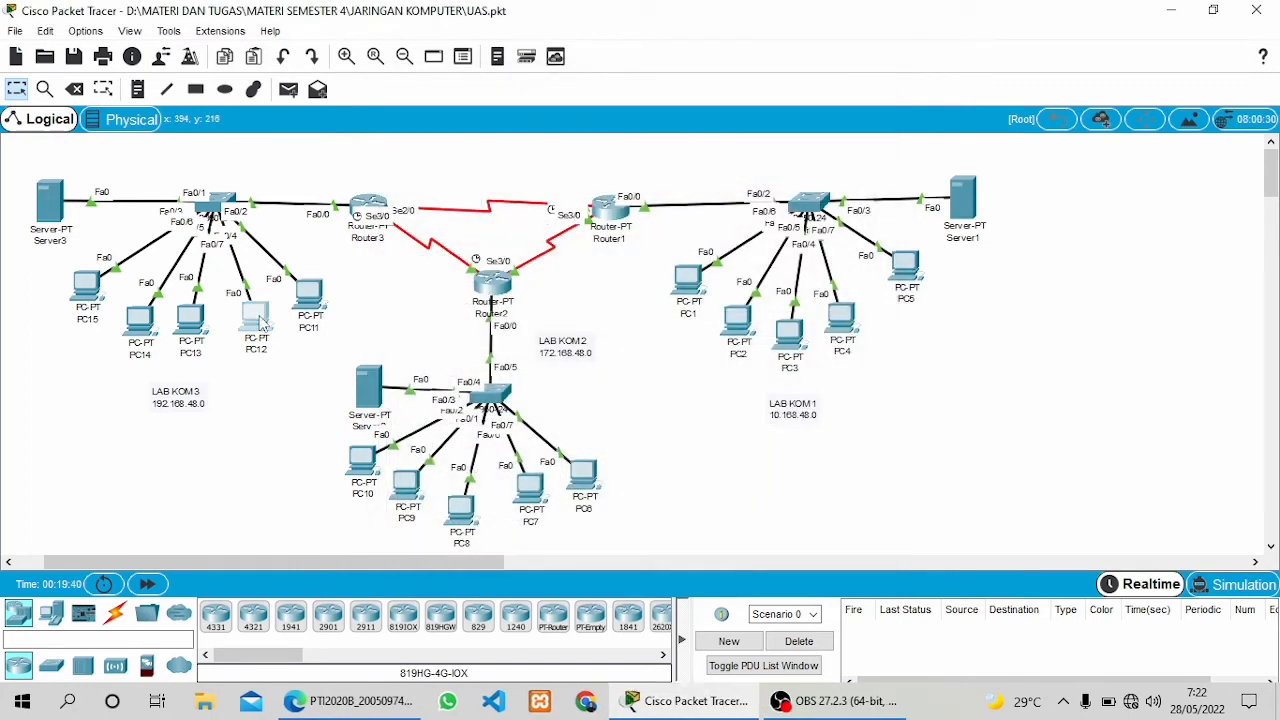
{"action": "left_click", "coordinate": [530, 122]}
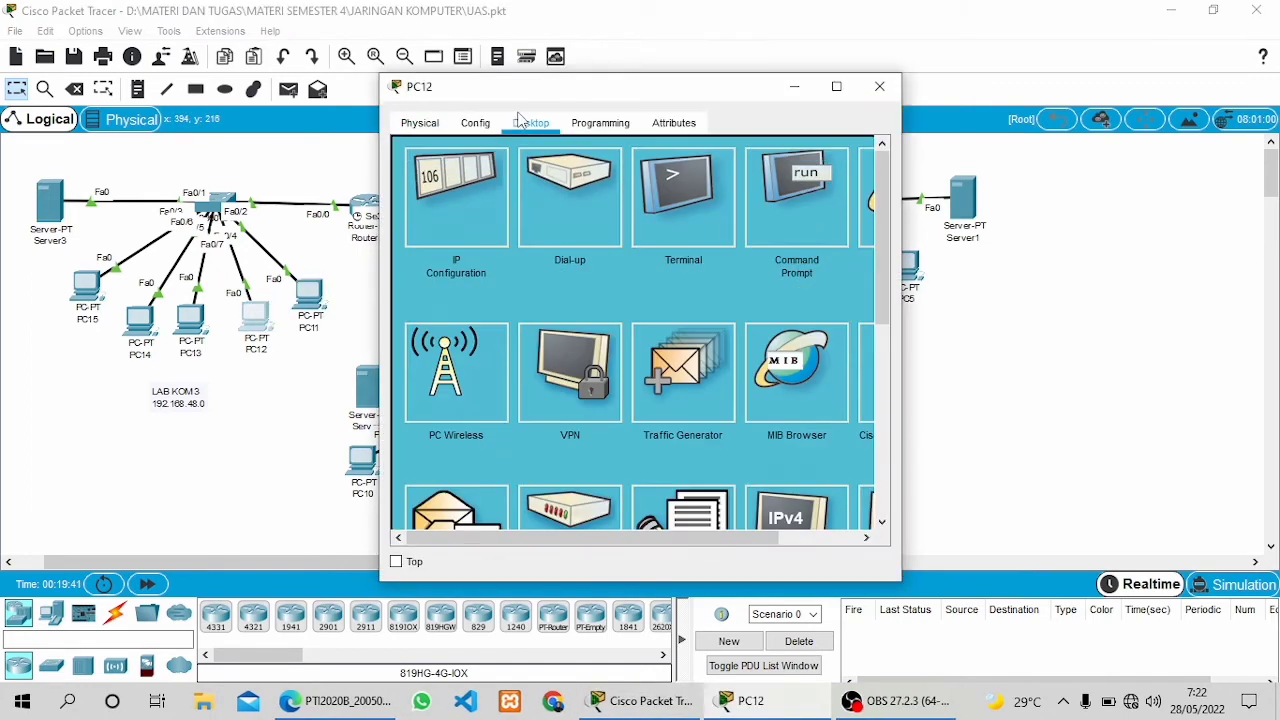
{"action": "left_click", "coordinate": [490, 188]}
{"action": "left_click", "coordinate": [879, 87]}
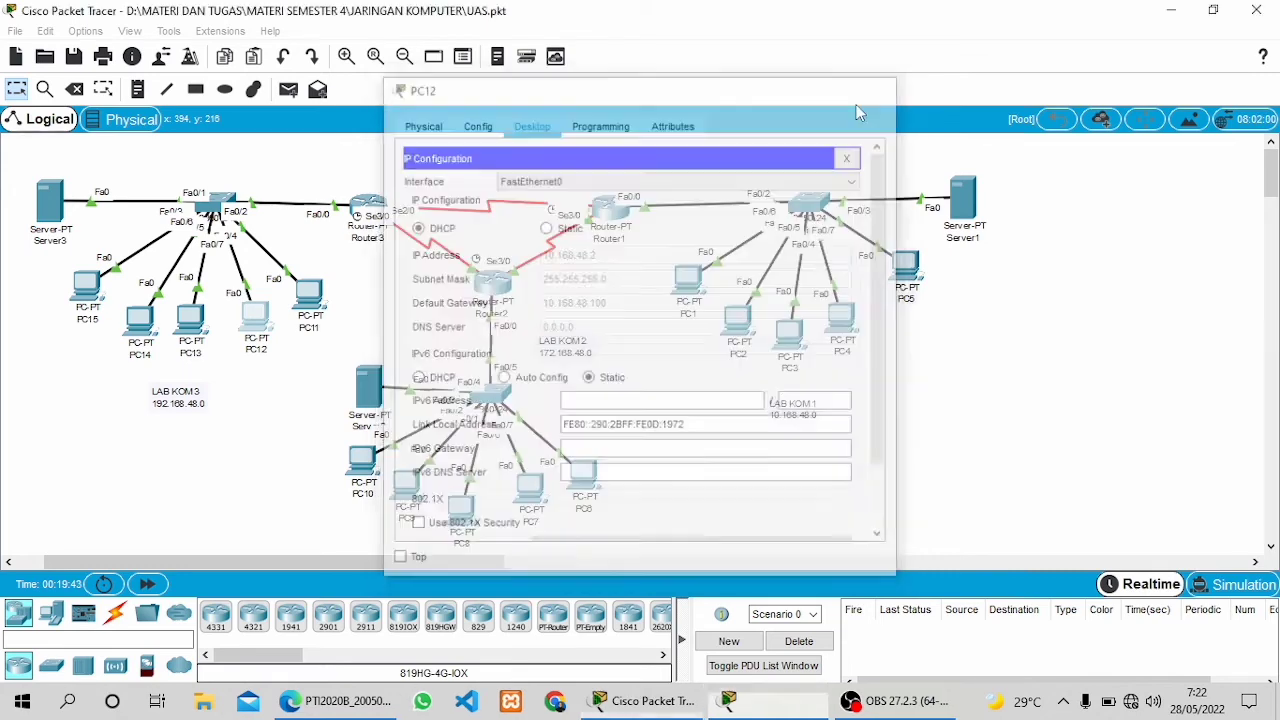
Check PC13's DHCP-assigned IP address, subnet mask and default gateway, and close its window
{"action": "left_click", "coordinate": [190, 318]}
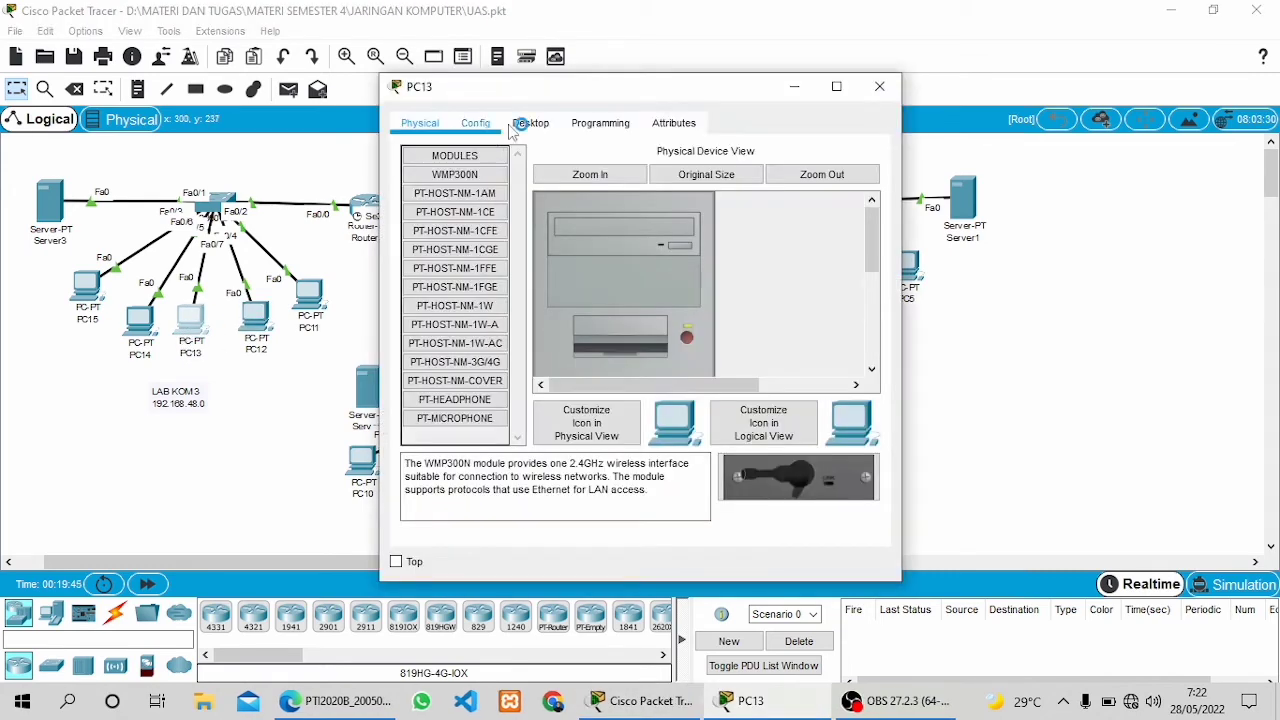
{"action": "left_click", "coordinate": [530, 122]}
{"action": "left_click", "coordinate": [503, 218]}
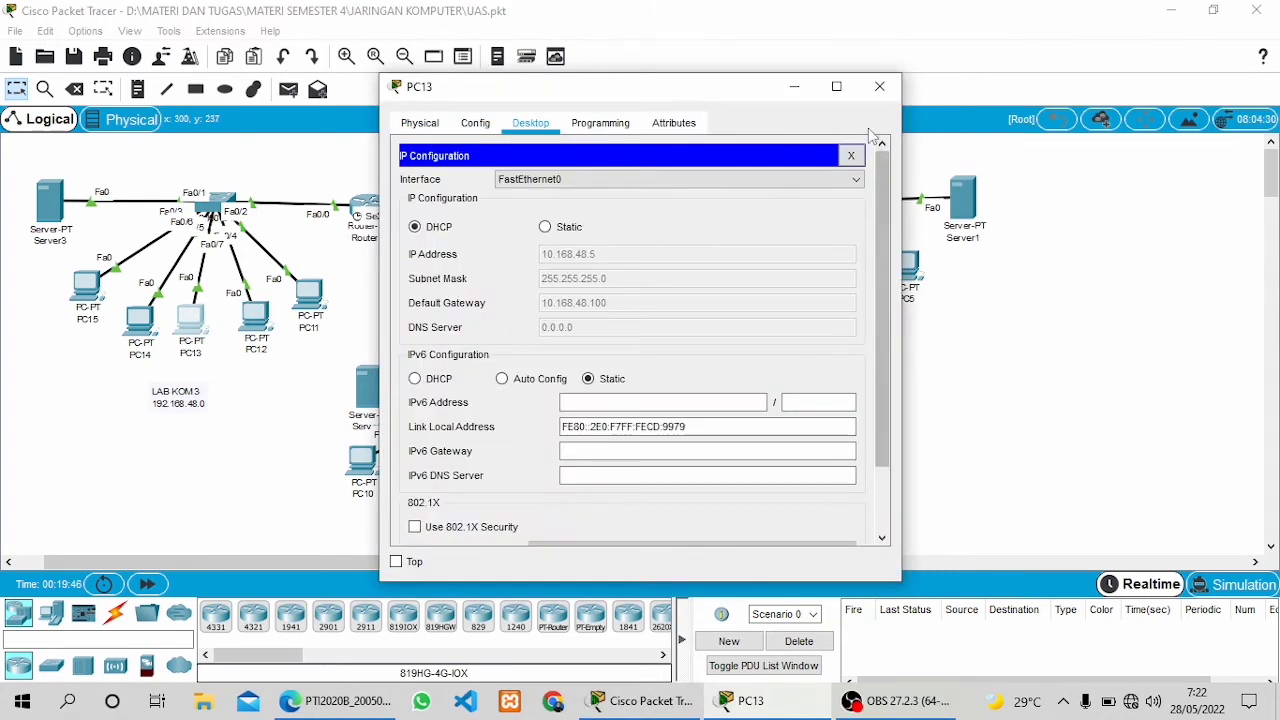
{"action": "left_click", "coordinate": [879, 87]}
Check PC14's DHCP-assigned IP address, subnet mask and default gateway, and close its window
{"action": "left_click", "coordinate": [141, 322]}
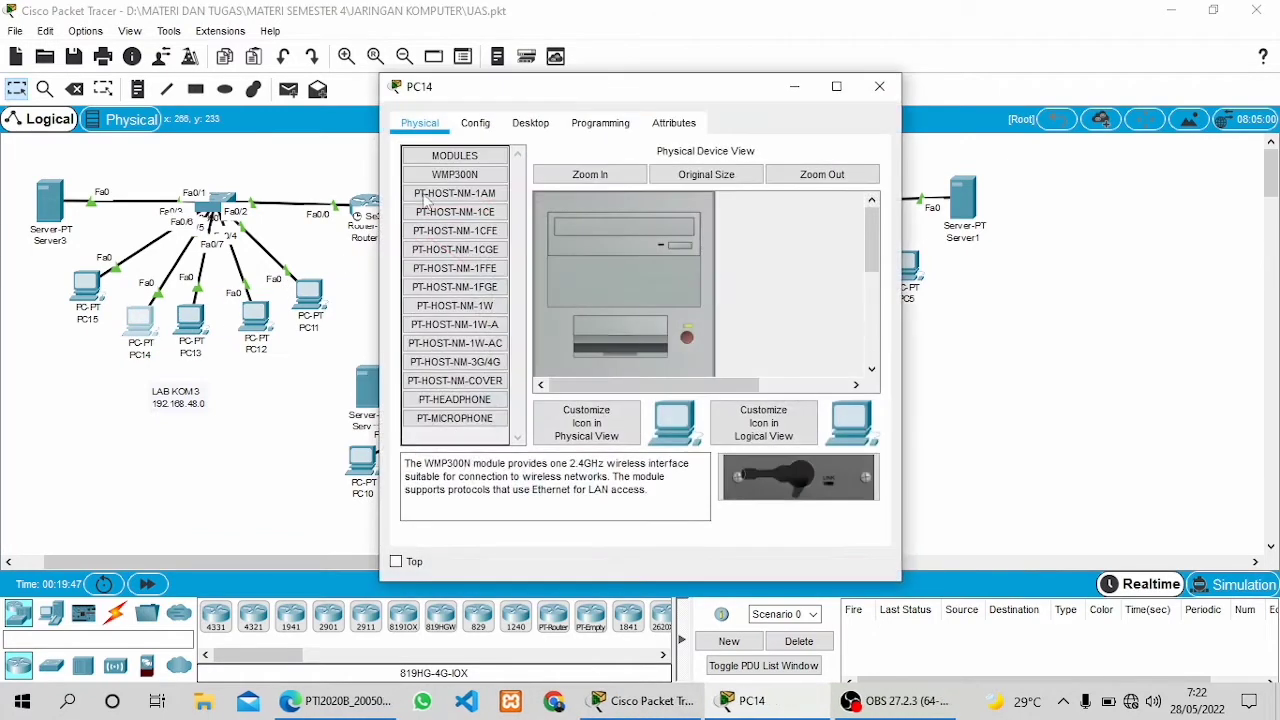
{"action": "left_click", "coordinate": [530, 122]}
{"action": "left_click", "coordinate": [466, 195]}
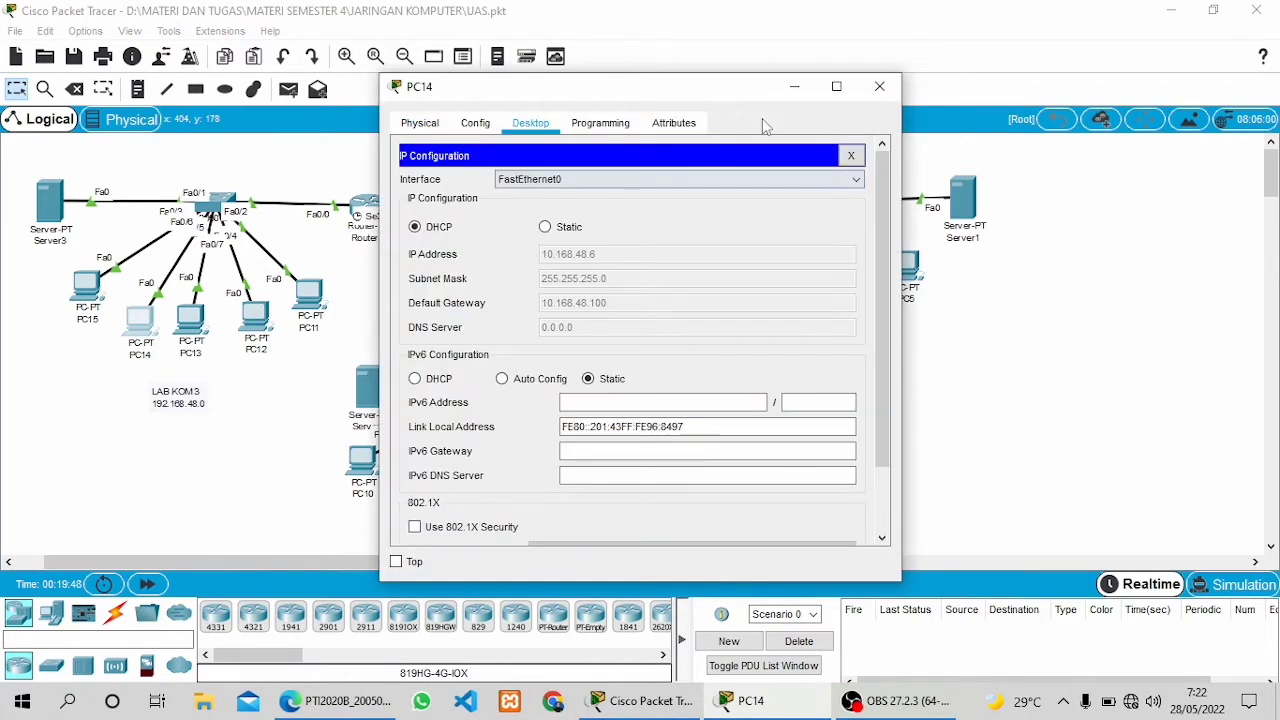
{"action": "left_click", "coordinate": [879, 87]}
Check PC15's DHCP-assigned IP address, subnet mask and default gateway, and close its window
{"action": "left_click", "coordinate": [87, 287]}
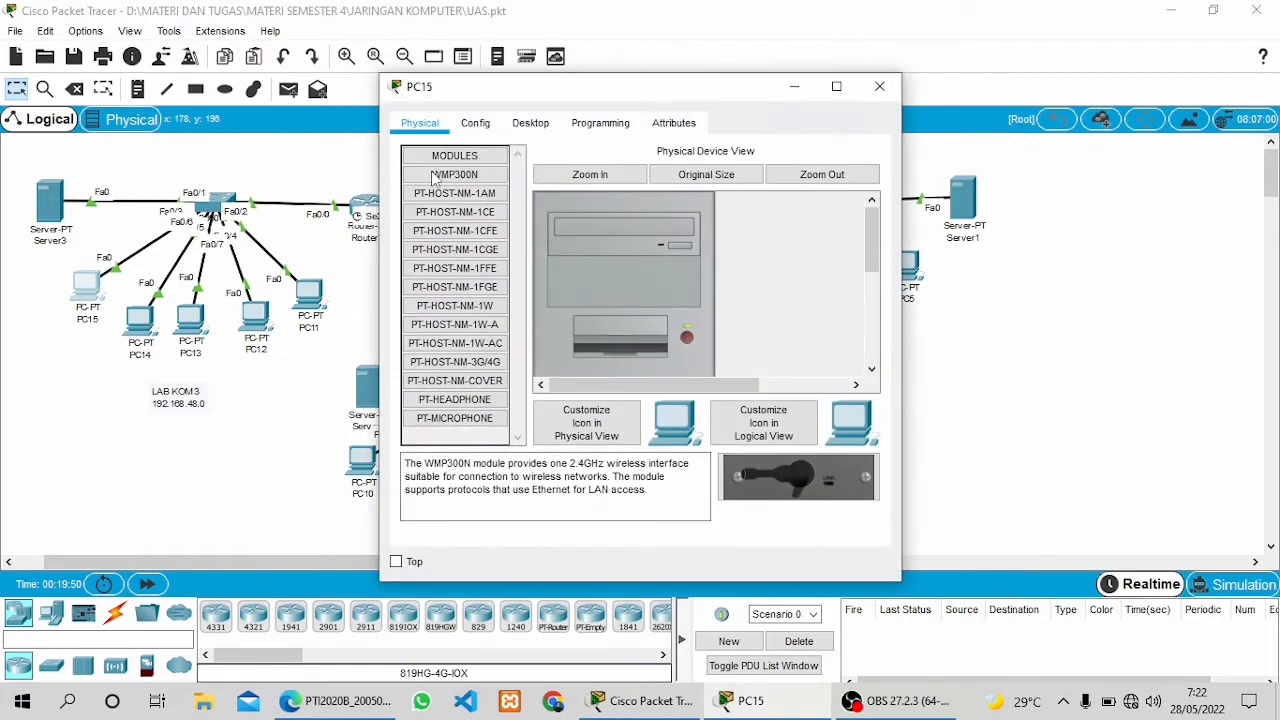
{"action": "left_click", "coordinate": [530, 122]}
{"action": "left_click", "coordinate": [459, 181]}
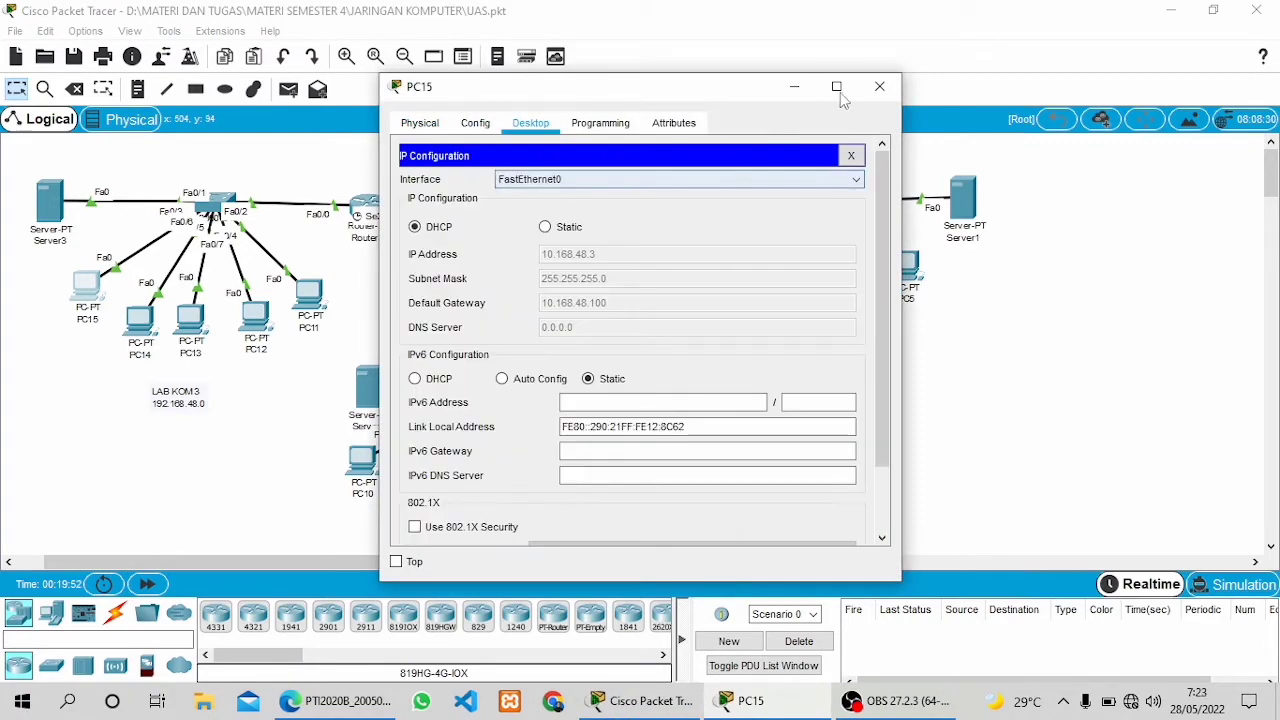
{"action": "left_click", "coordinate": [880, 86]}
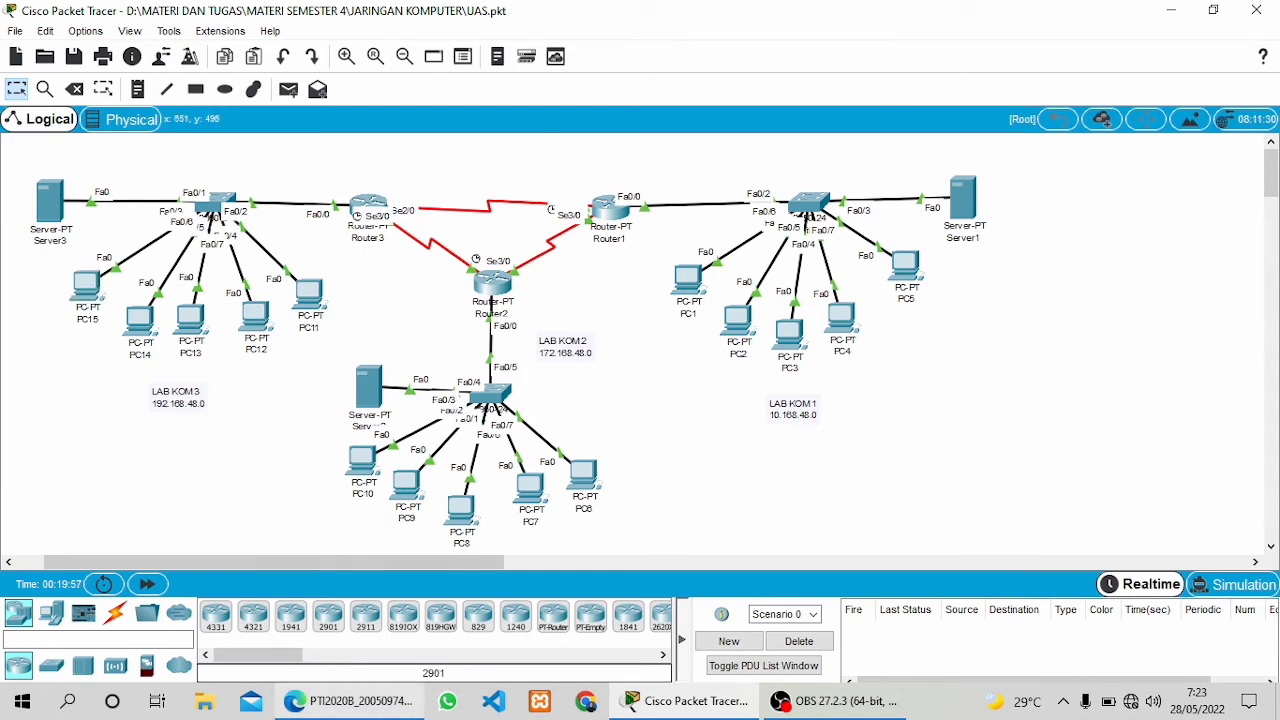
Read the simulation and simple PDU test instructions in the PDF lab report, and return to Packet Tracer
{"action": "left_click", "coordinate": [360, 706]}
{"action": "scroll", "coordinate": [663, 405], "scroll_direction": "down", "scroll_amount": 10}
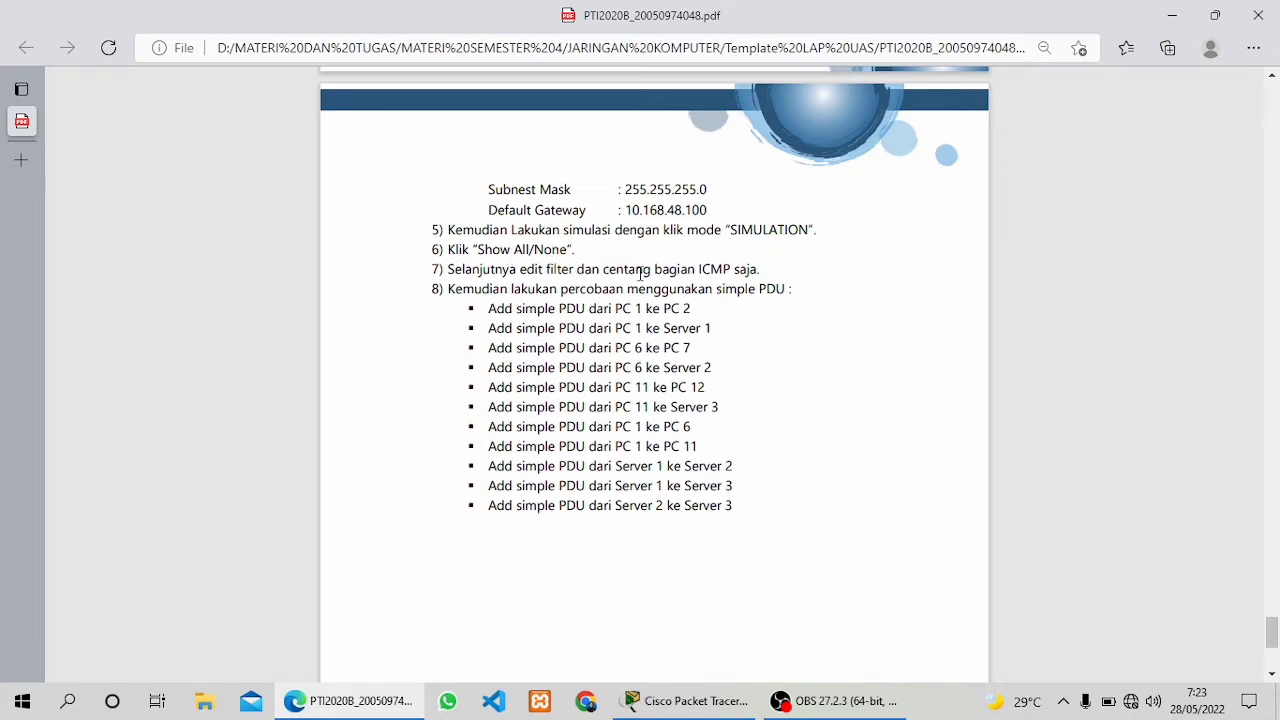
{"action": "left_click", "coordinate": [712, 705]}
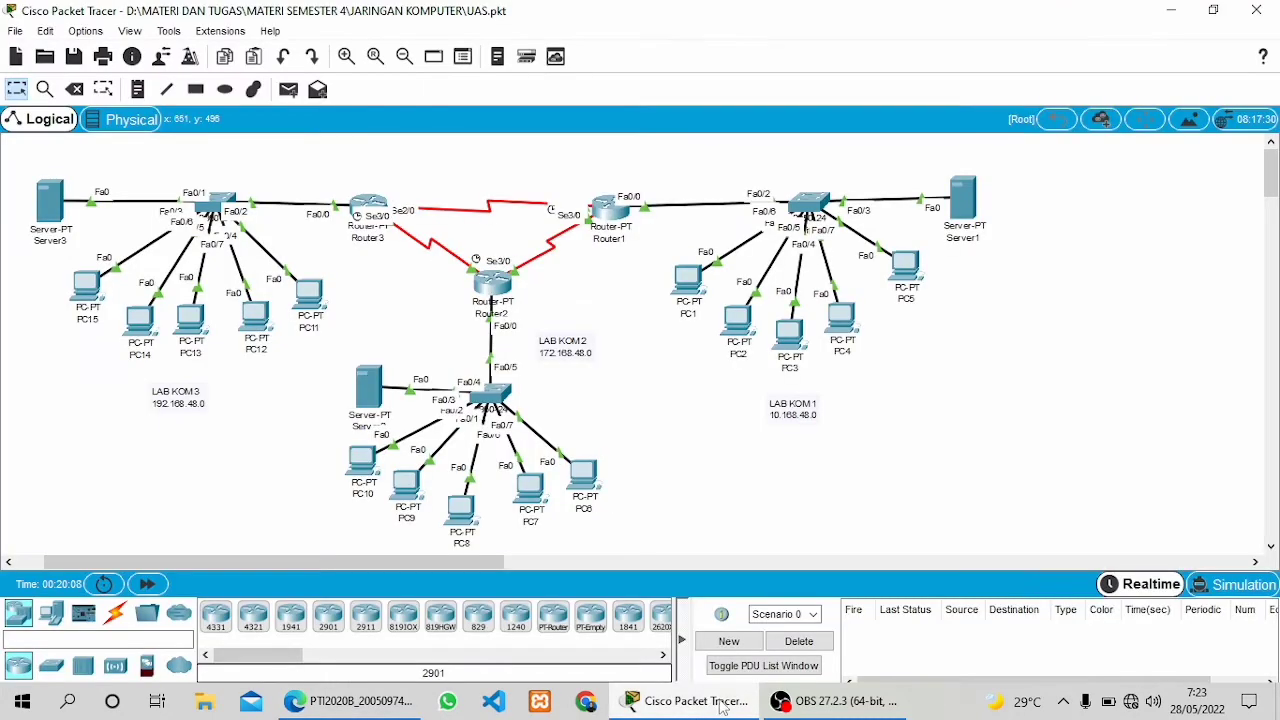
Switch to Simulation mode, make sure the event filters include only ICMP, and close the filter window
{"action": "left_click", "coordinate": [1238, 586]}
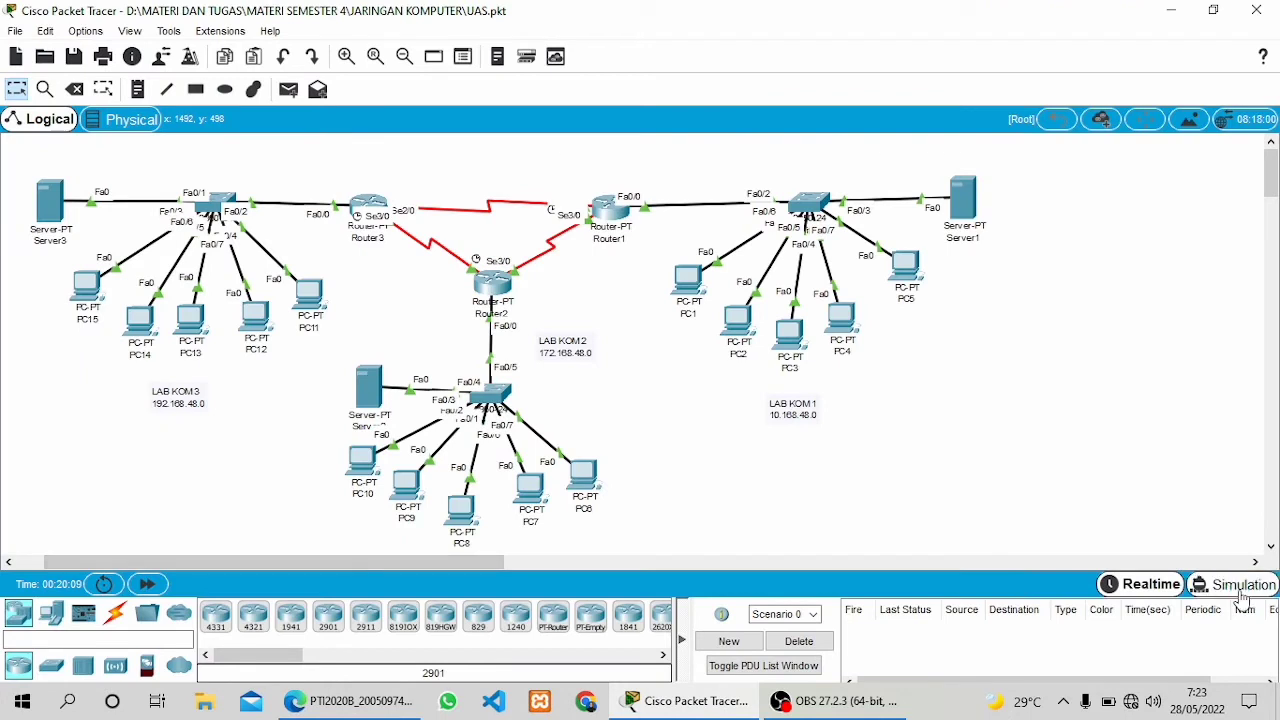
{"action": "left_click", "coordinate": [1115, 560]}
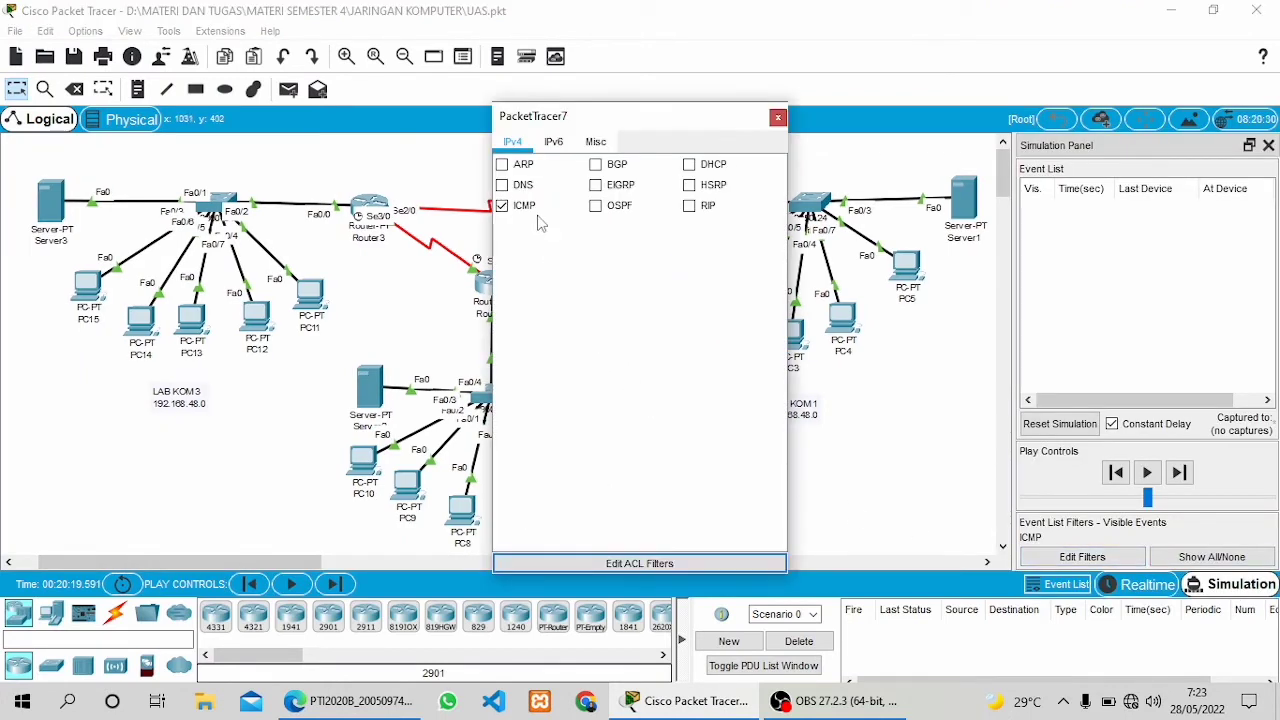
{"action": "left_click", "coordinate": [778, 118]}
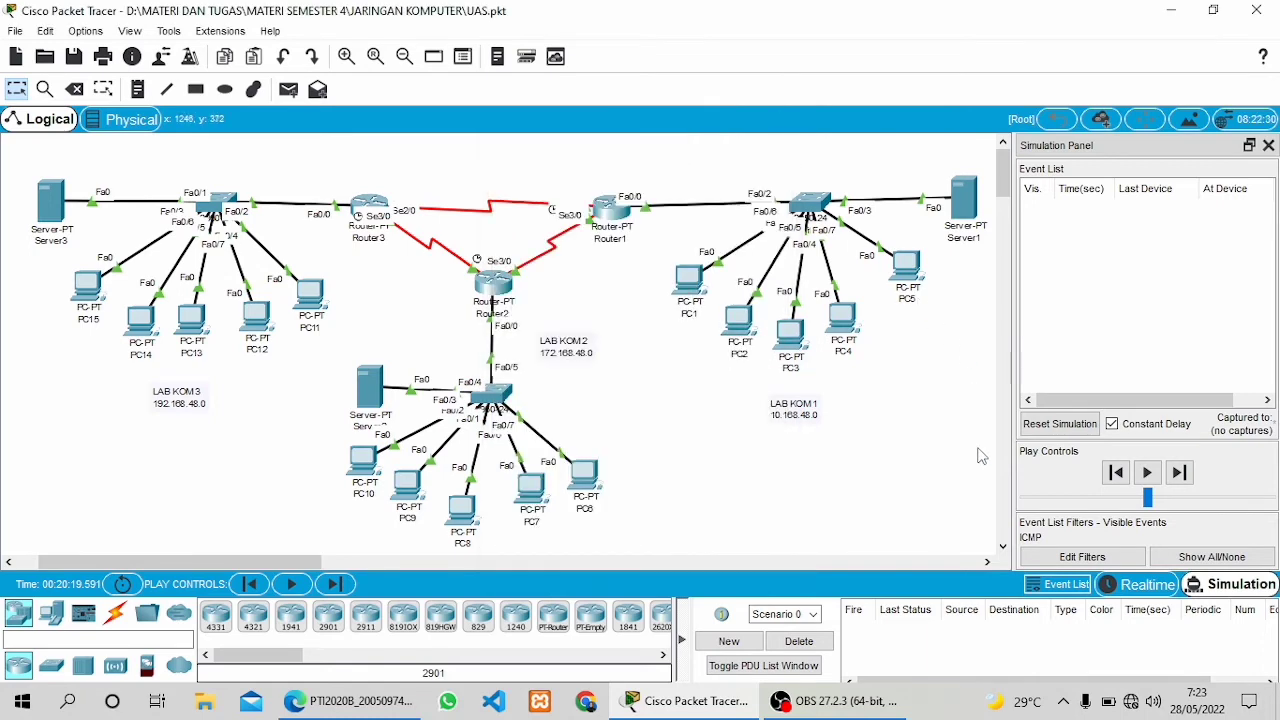
Check the first test in the PDF report, return to Packet Tracer, and add a simple PDU from PC1 to PC2
{"action": "left_click", "coordinate": [371, 712]}
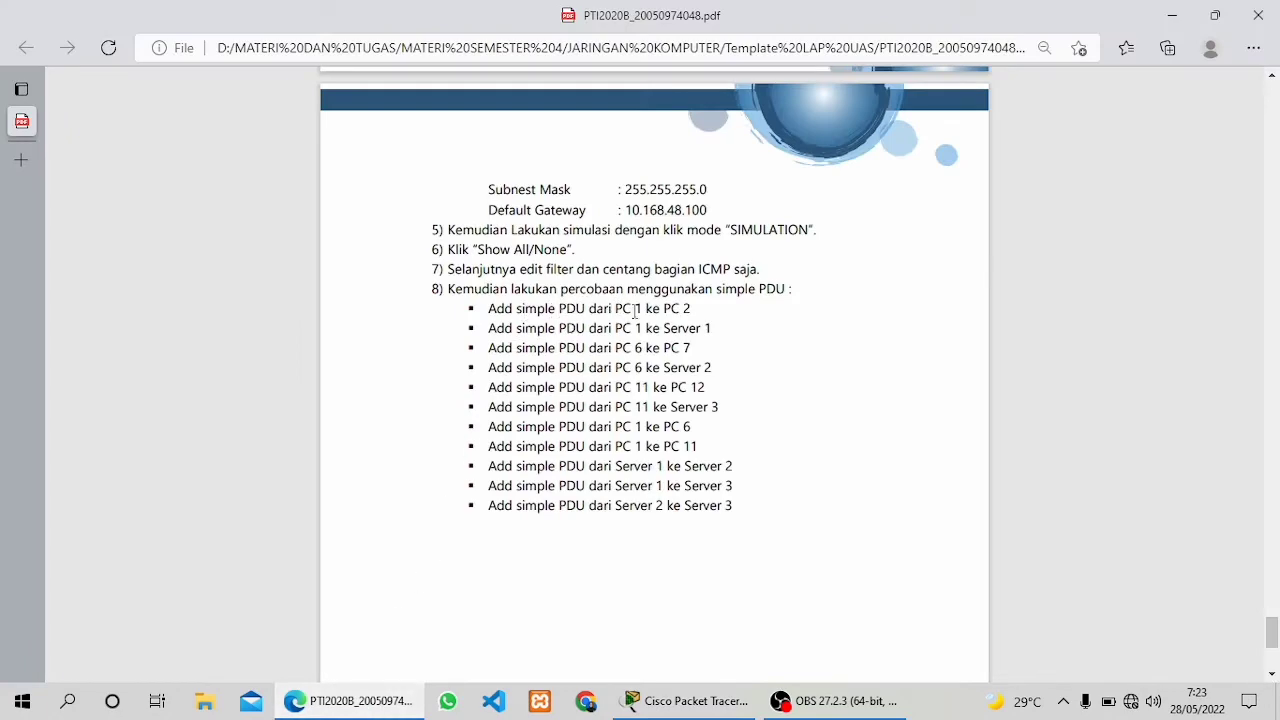
{"action": "left_click", "coordinate": [686, 701]}
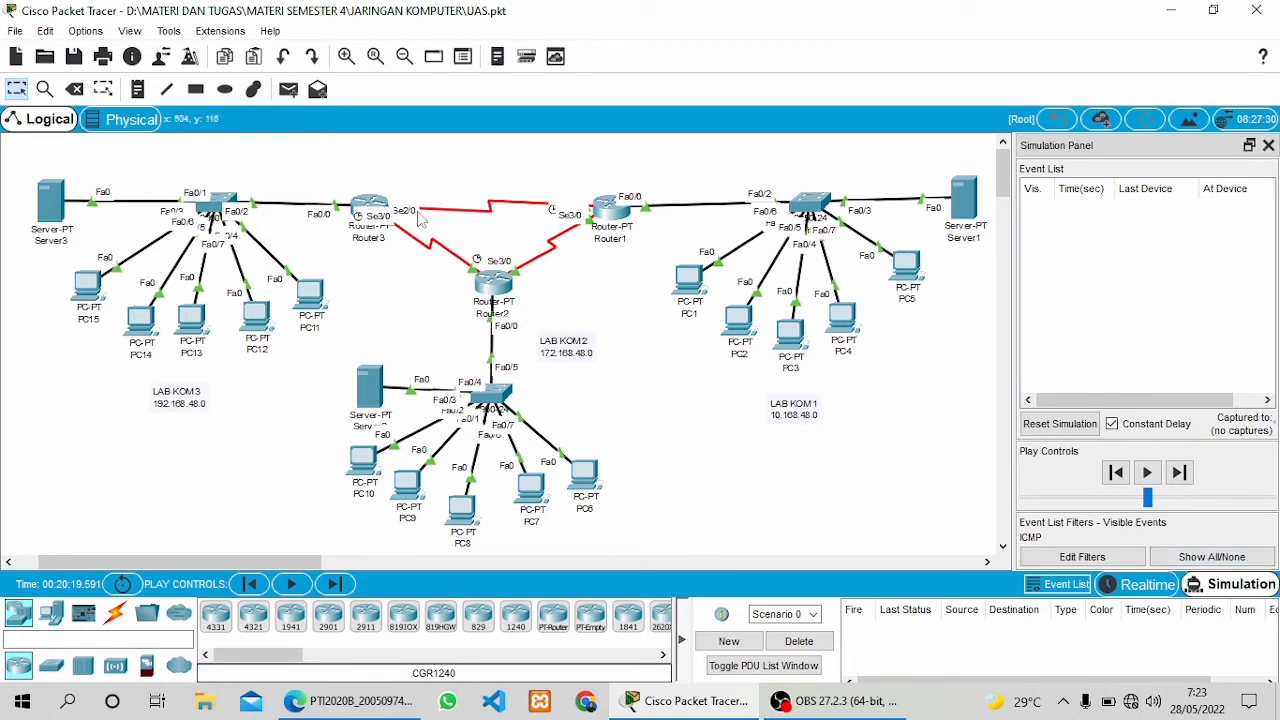
{"action": "left_click", "coordinate": [291, 93]}
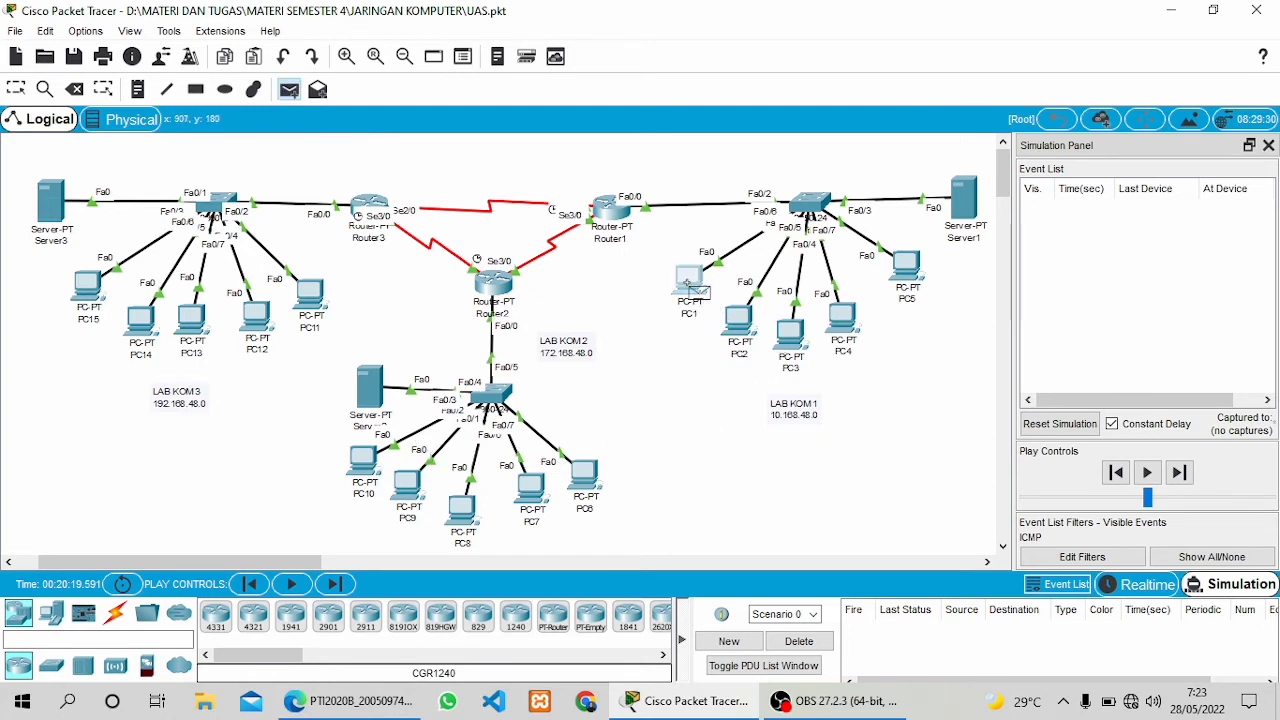
{"action": "left_click", "coordinate": [690, 280]}
{"action": "left_click", "coordinate": [740, 318]}
Step the PC1-to-PC2 PDU forward event by event through its round trip, and delete the scenario
{"action": "left_click", "coordinate": [1183, 474]}
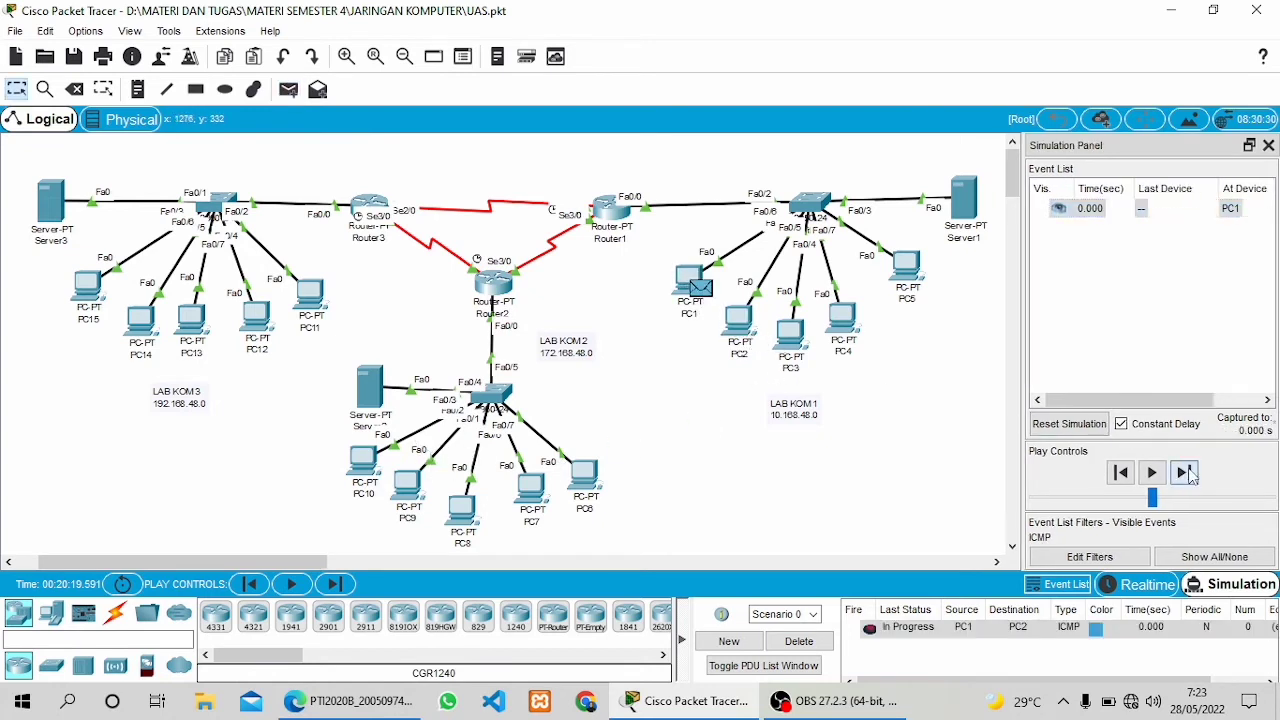
{"action": "left_click", "coordinate": [1188, 475]}
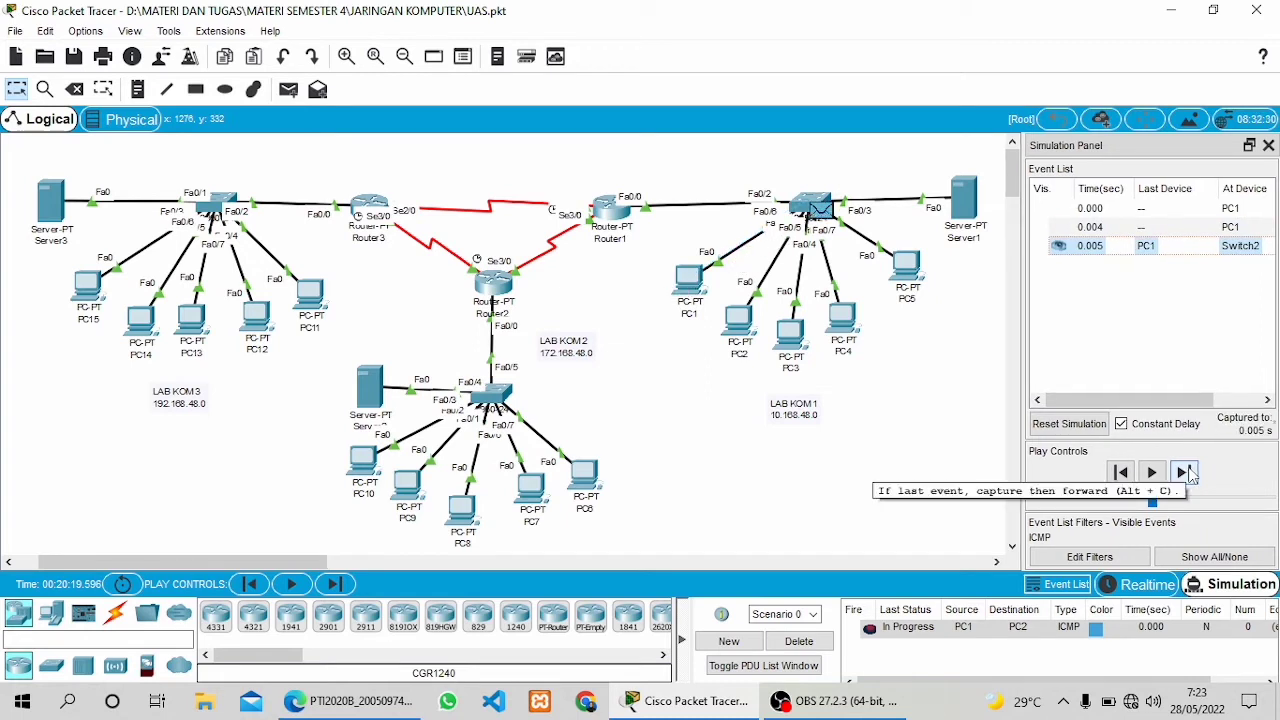
{"action": "left_click", "coordinate": [1186, 474]}
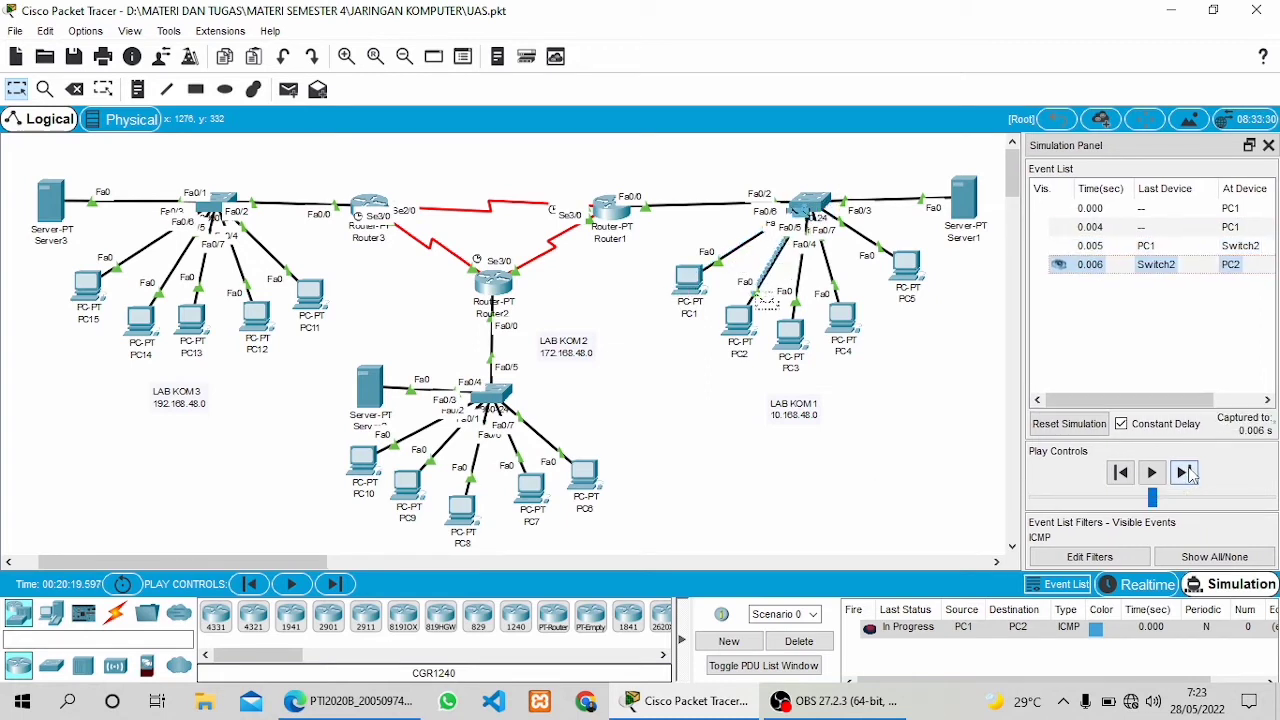
{"action": "left_click", "coordinate": [1186, 474]}
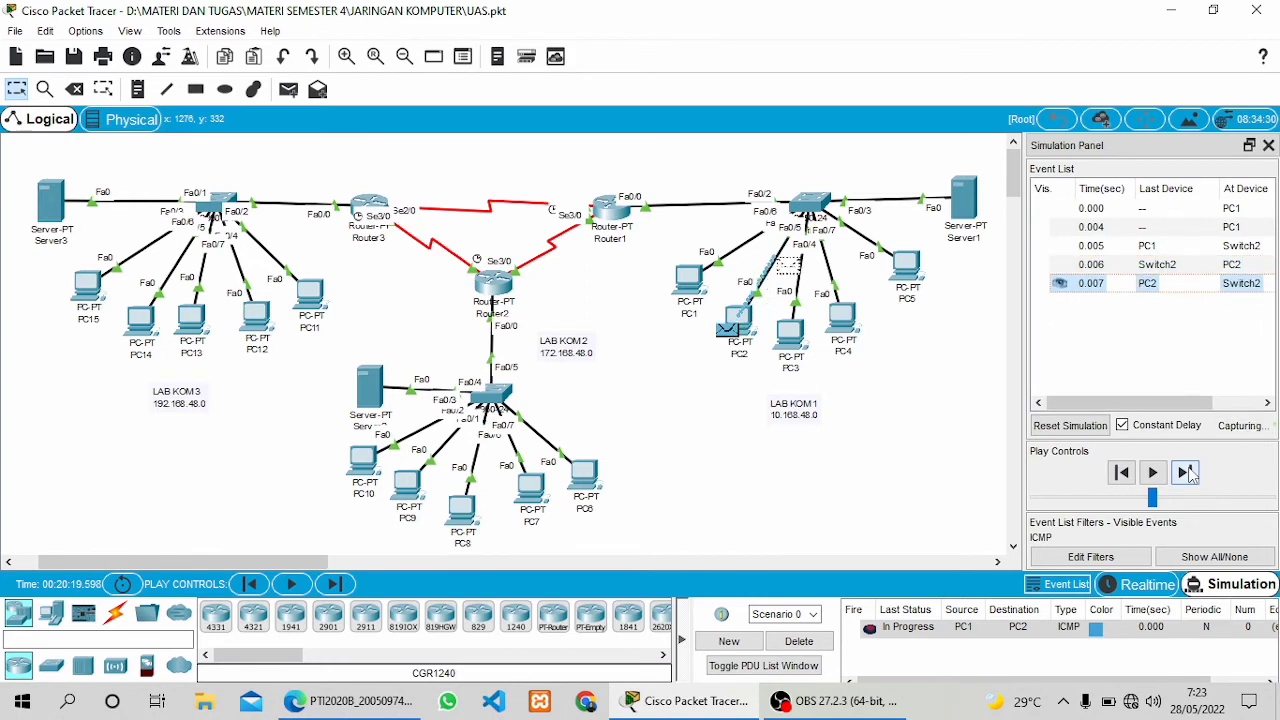
{"action": "left_click", "coordinate": [1188, 474]}
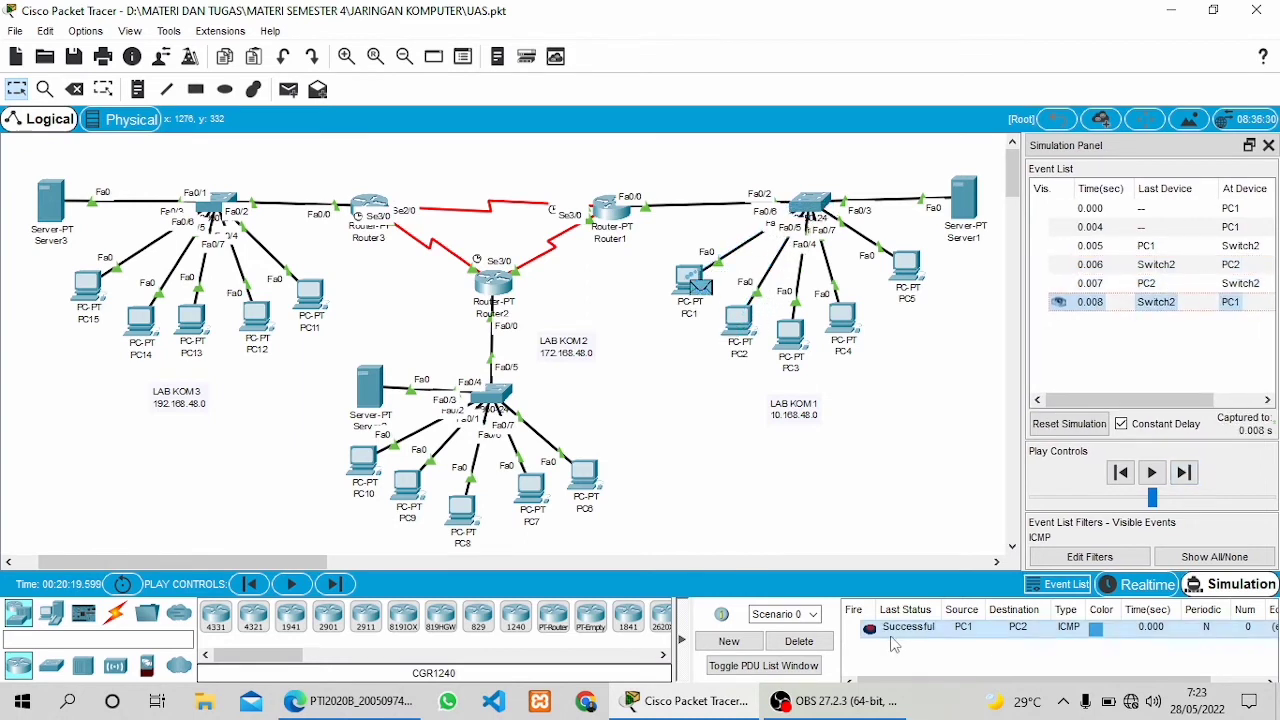
{"action": "left_click", "coordinate": [805, 641]}
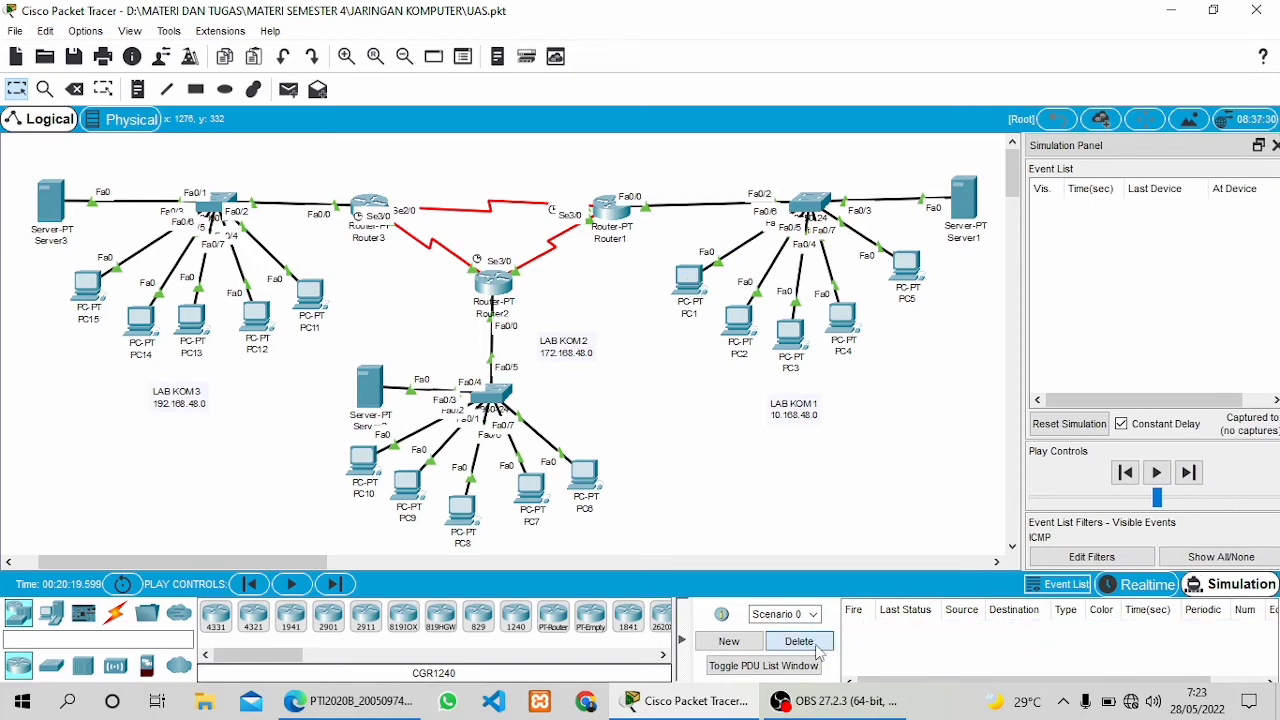
Look up the second test in the PDF report, return to Packet Tracer, and add a simple PDU from PC1 to Server1
{"action": "left_click", "coordinate": [350, 701]}
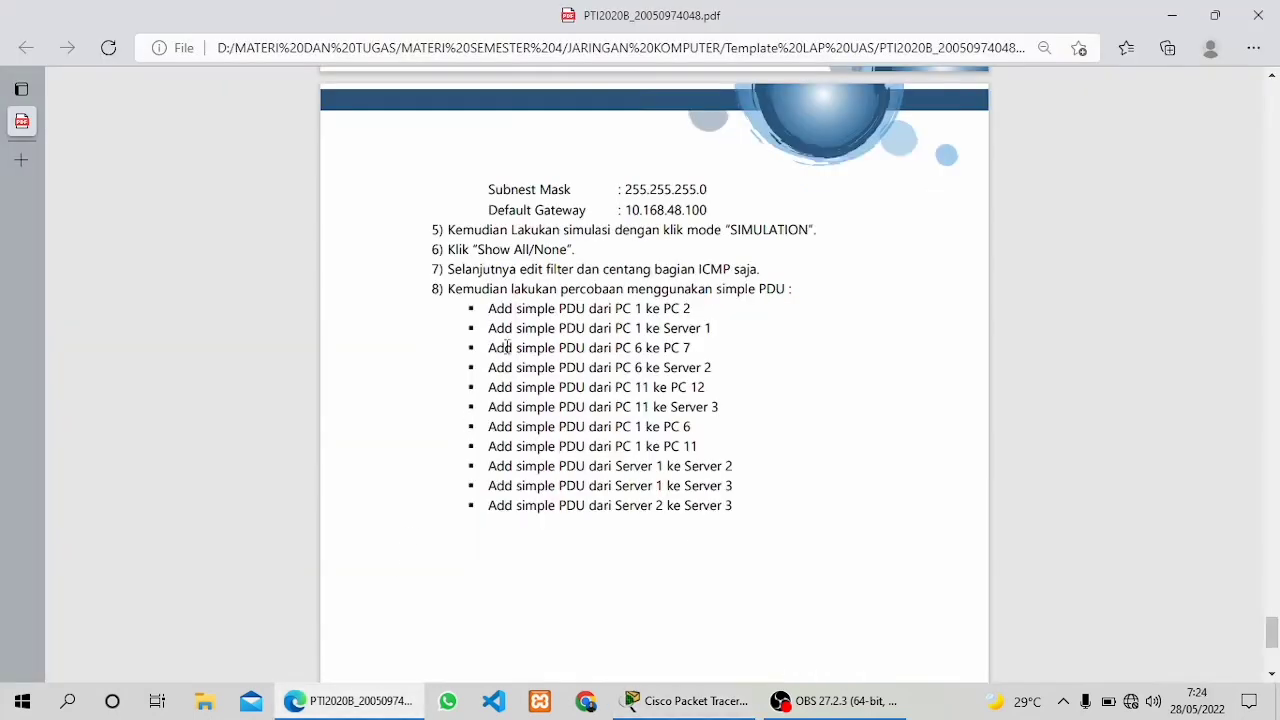
{"action": "left_click", "coordinate": [705, 696]}
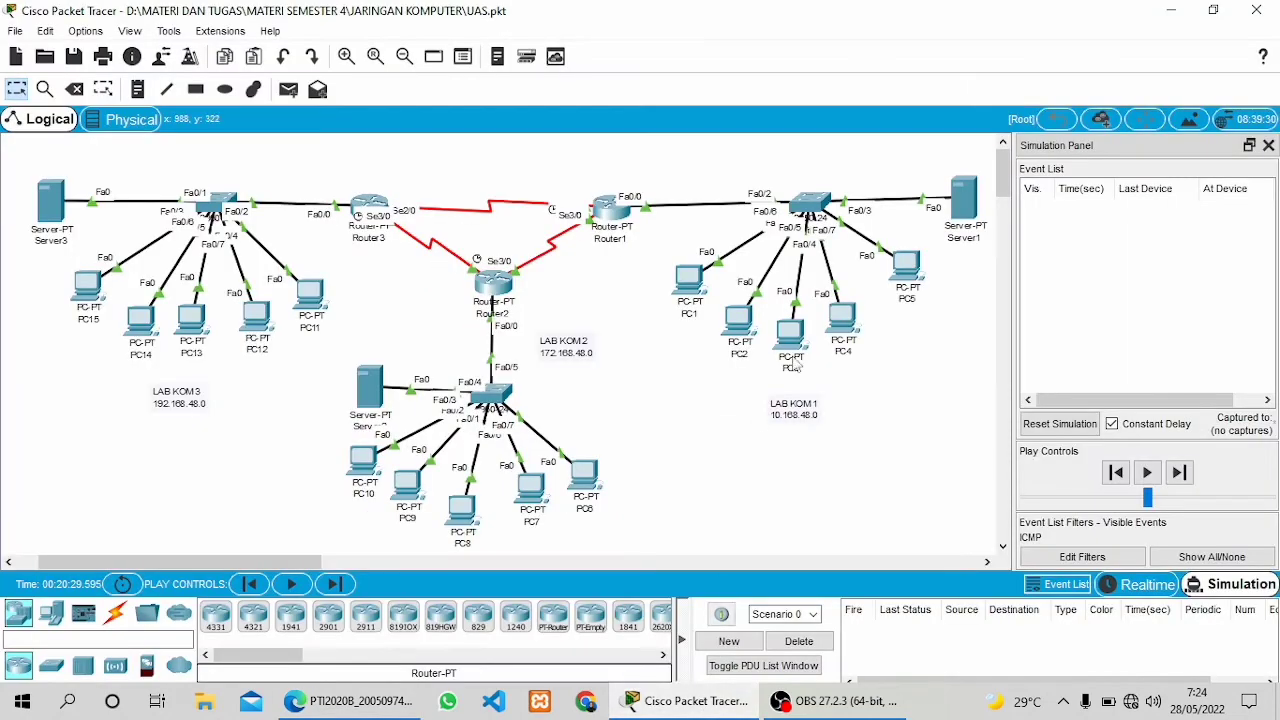
{"action": "left_click", "coordinate": [288, 89]}
{"action": "left_click", "coordinate": [689, 280]}
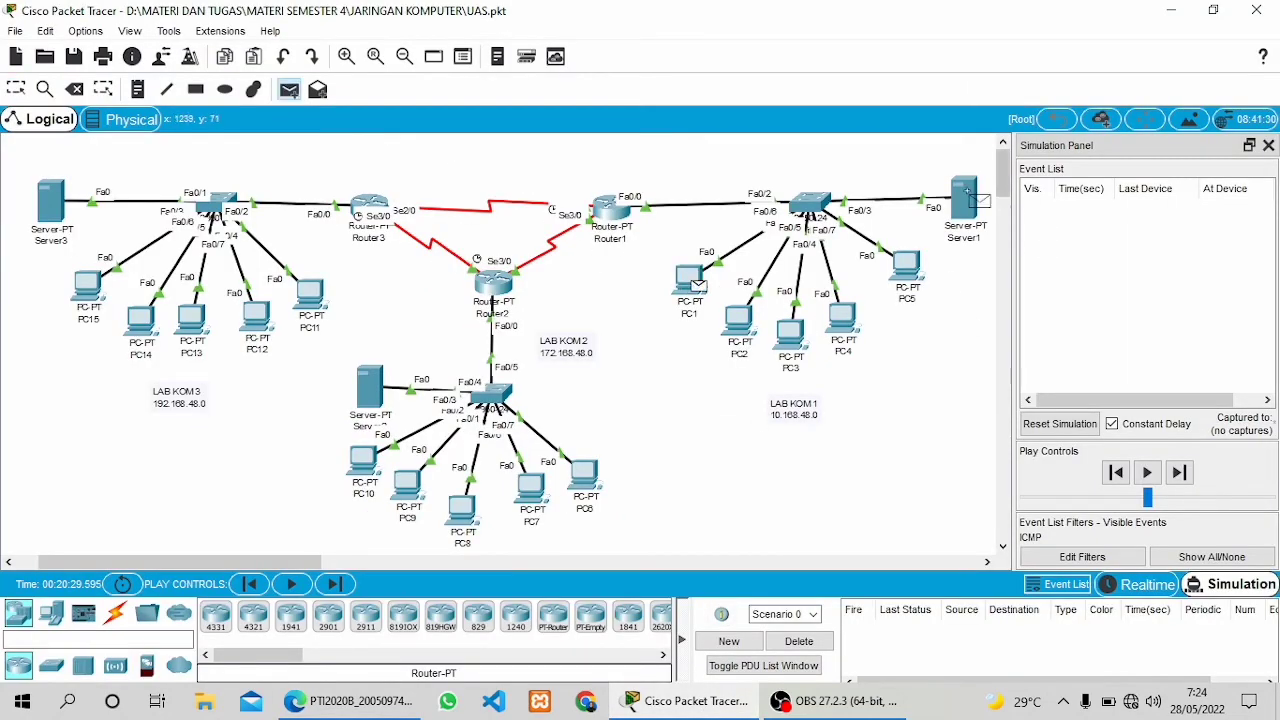
{"action": "left_click", "coordinate": [966, 195]}
Step the PC1-to-Server1 PDU forward event by event until the reply reaches PC1, and delete the scenario
{"action": "left_click", "coordinate": [1184, 474]}
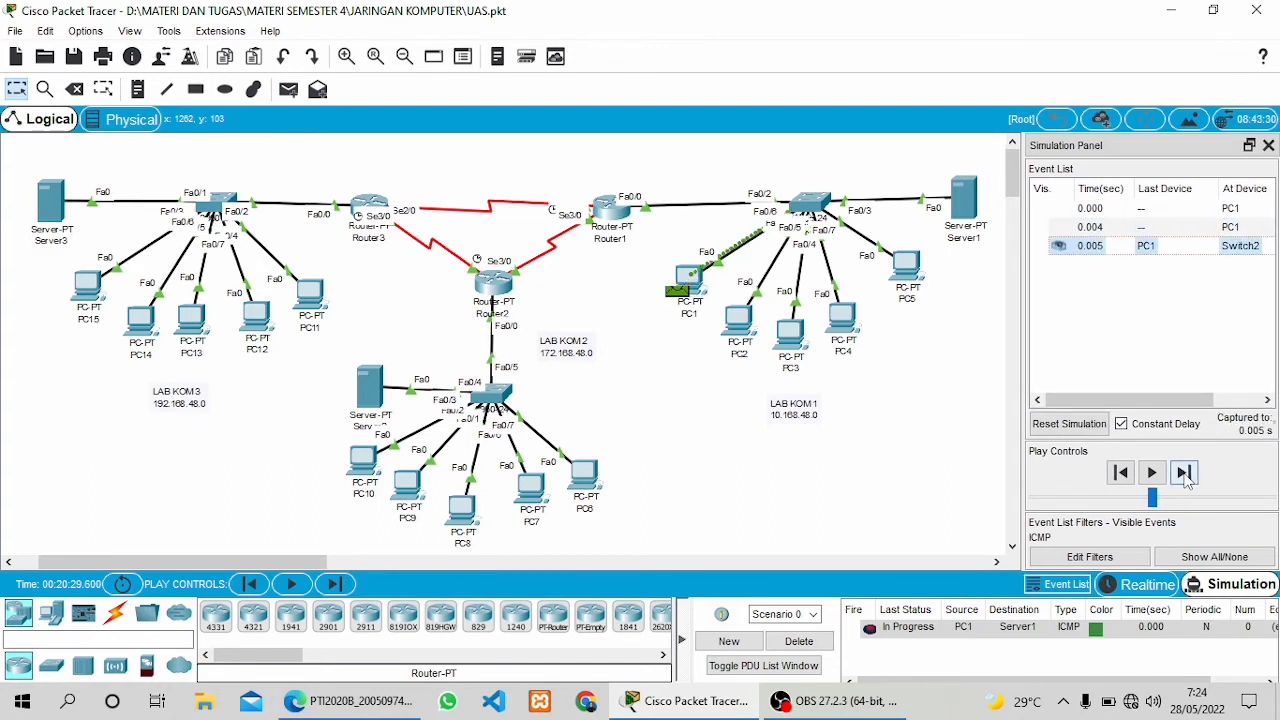
{"action": "left_click", "coordinate": [1184, 474]}
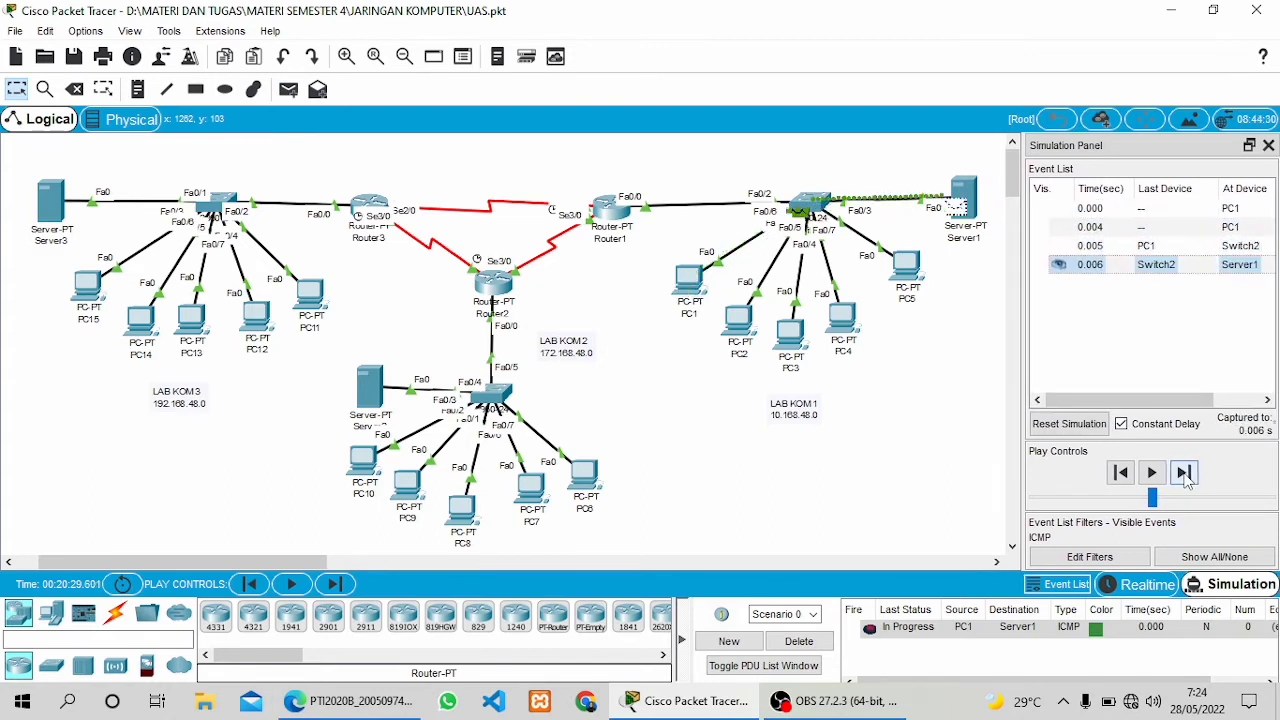
{"action": "left_click", "coordinate": [1184, 474]}
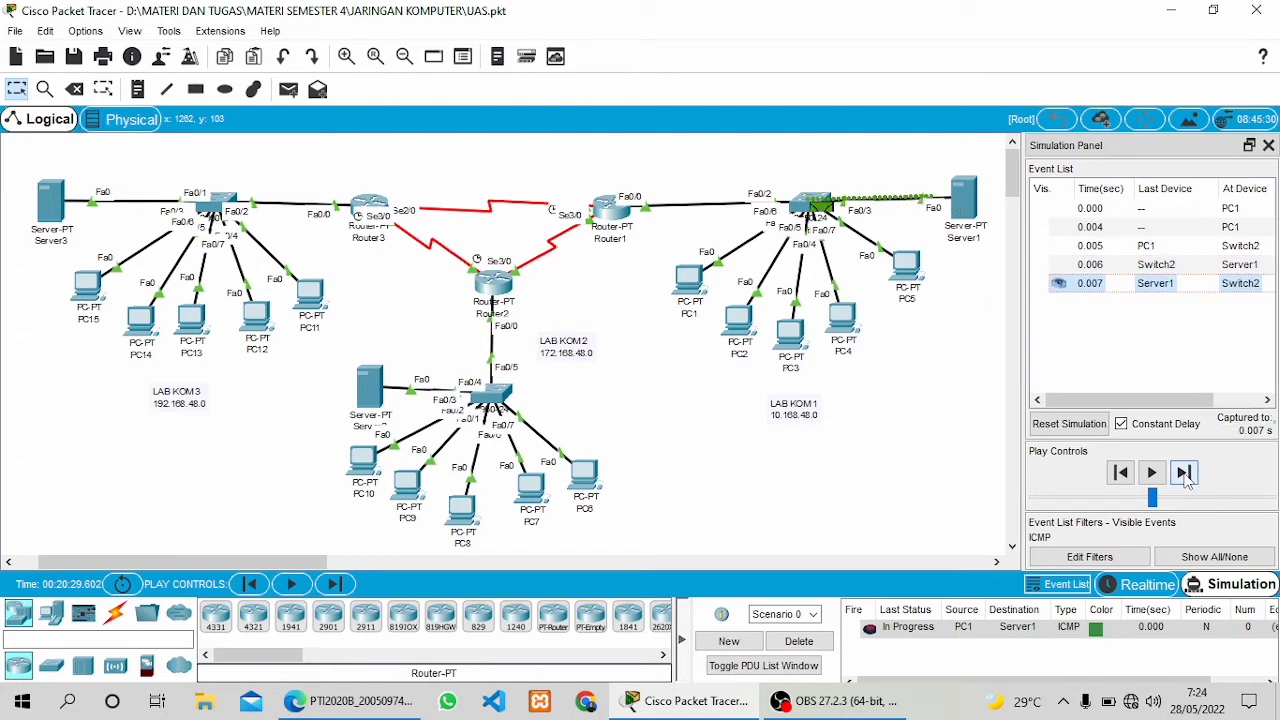
{"action": "left_click", "coordinate": [1184, 474]}
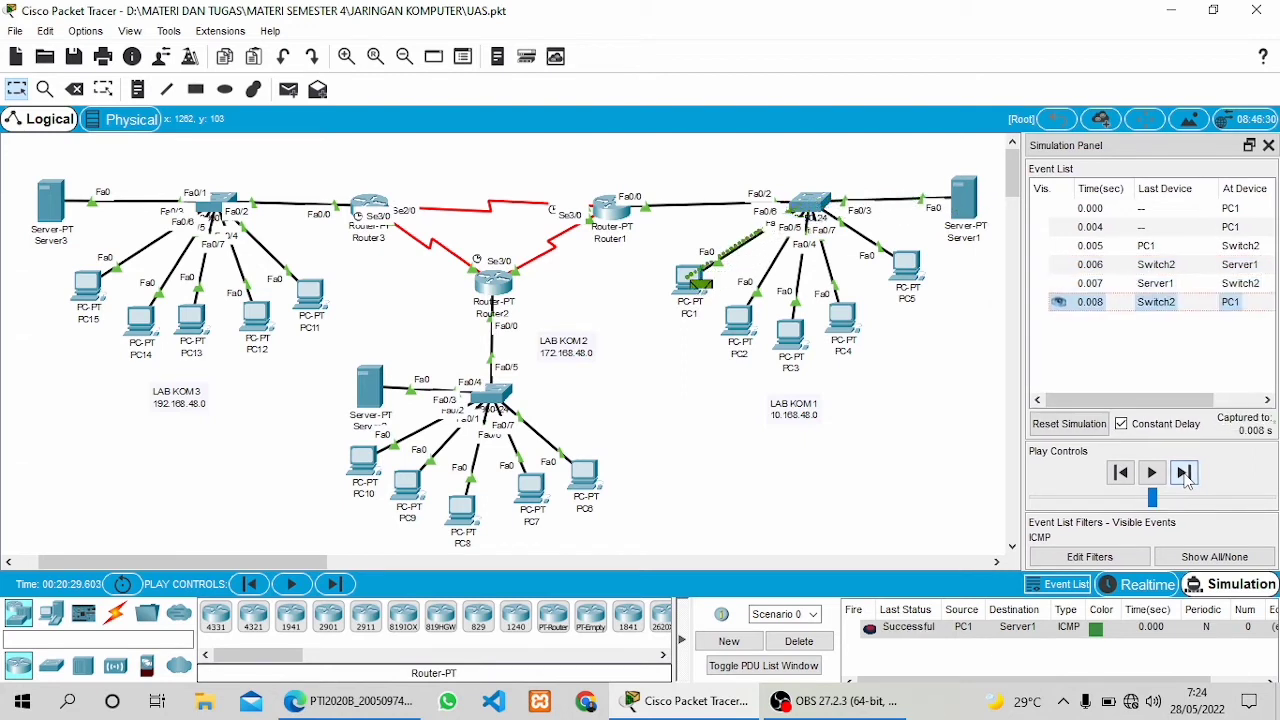
{"action": "left_click", "coordinate": [799, 641]}
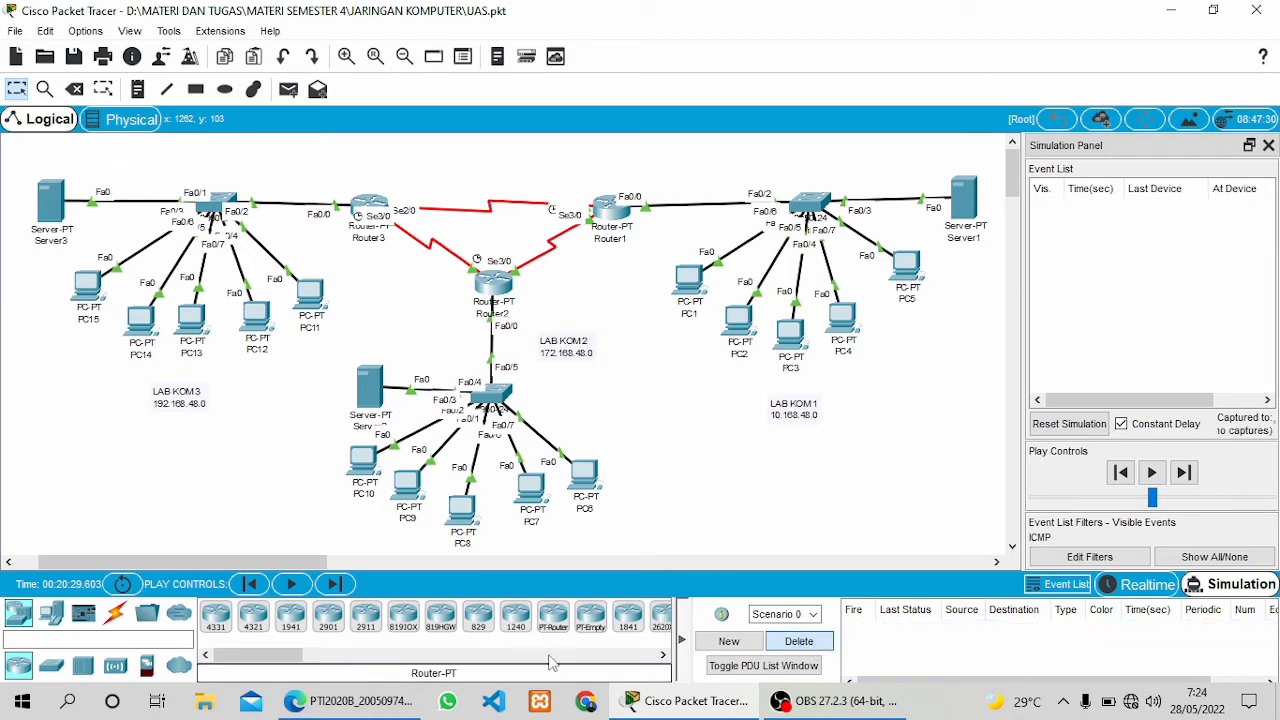
Look up the third test in the PDF report, return to Packet Tracer, and add a simple PDU from PC6 to PC7
{"action": "left_click", "coordinate": [352, 701]}
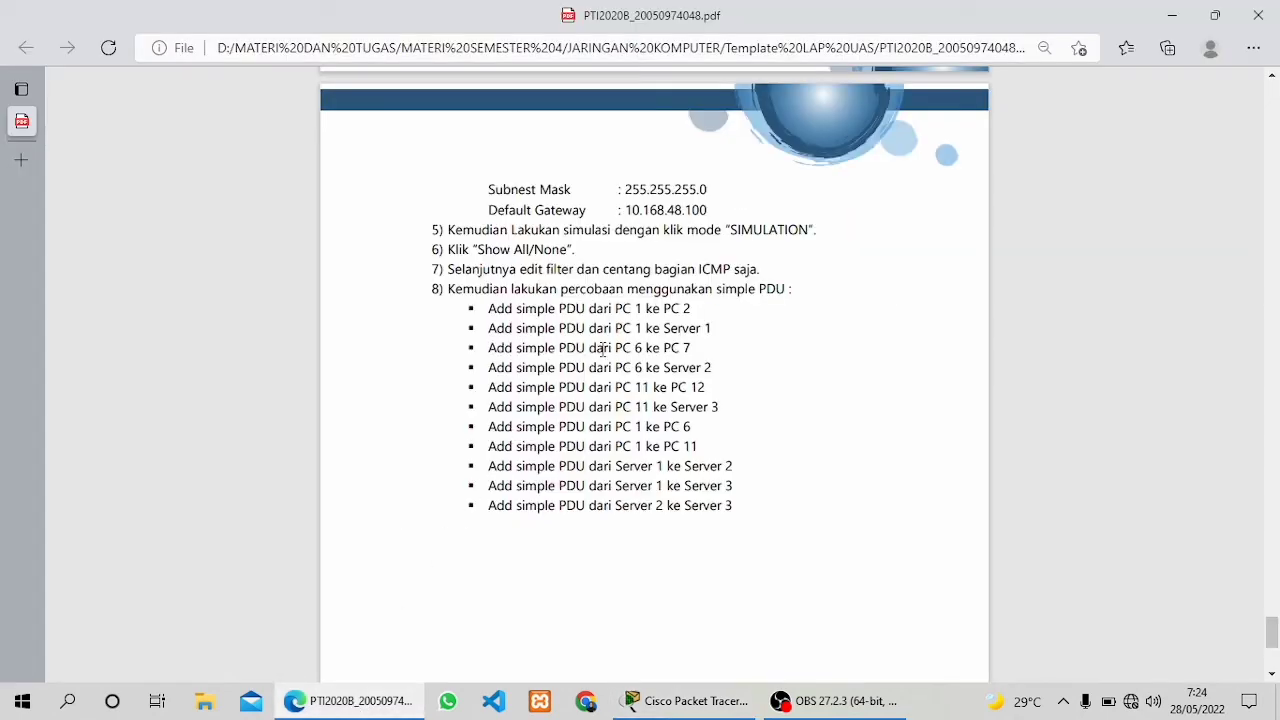
{"action": "left_click", "coordinate": [735, 695]}
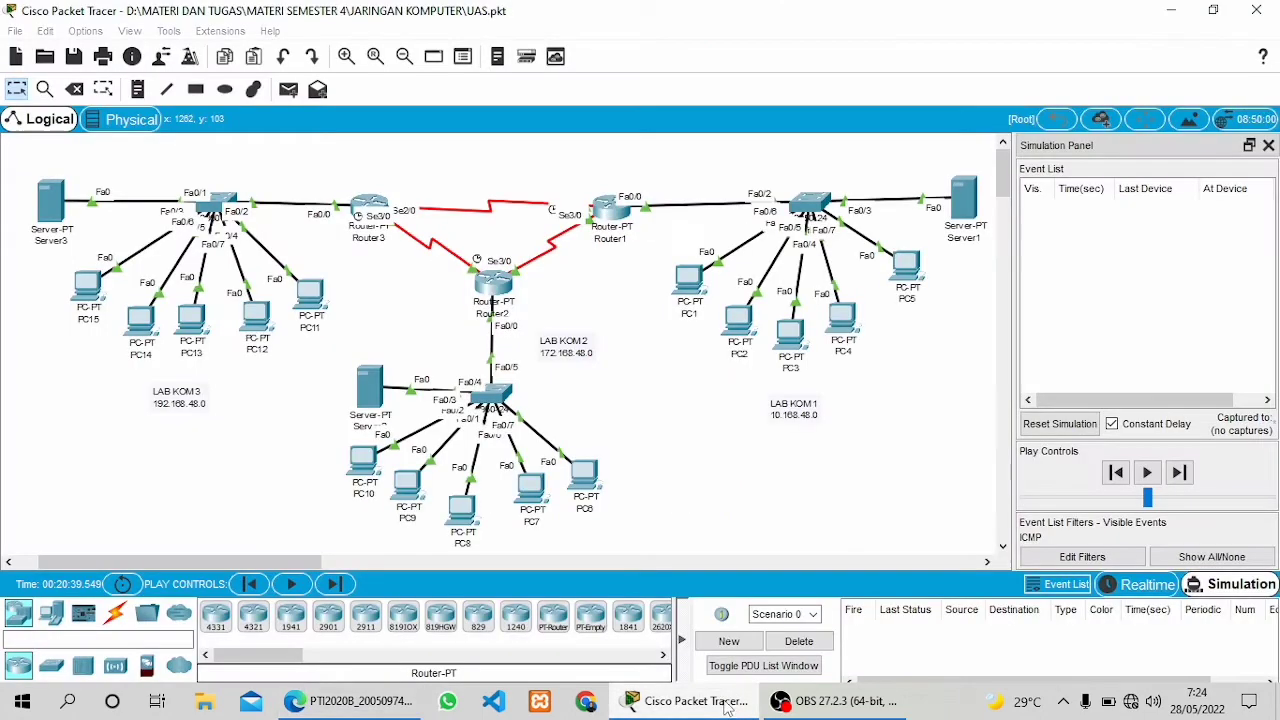
{"action": "left_click", "coordinate": [289, 90]}
{"action": "left_click", "coordinate": [585, 476]}
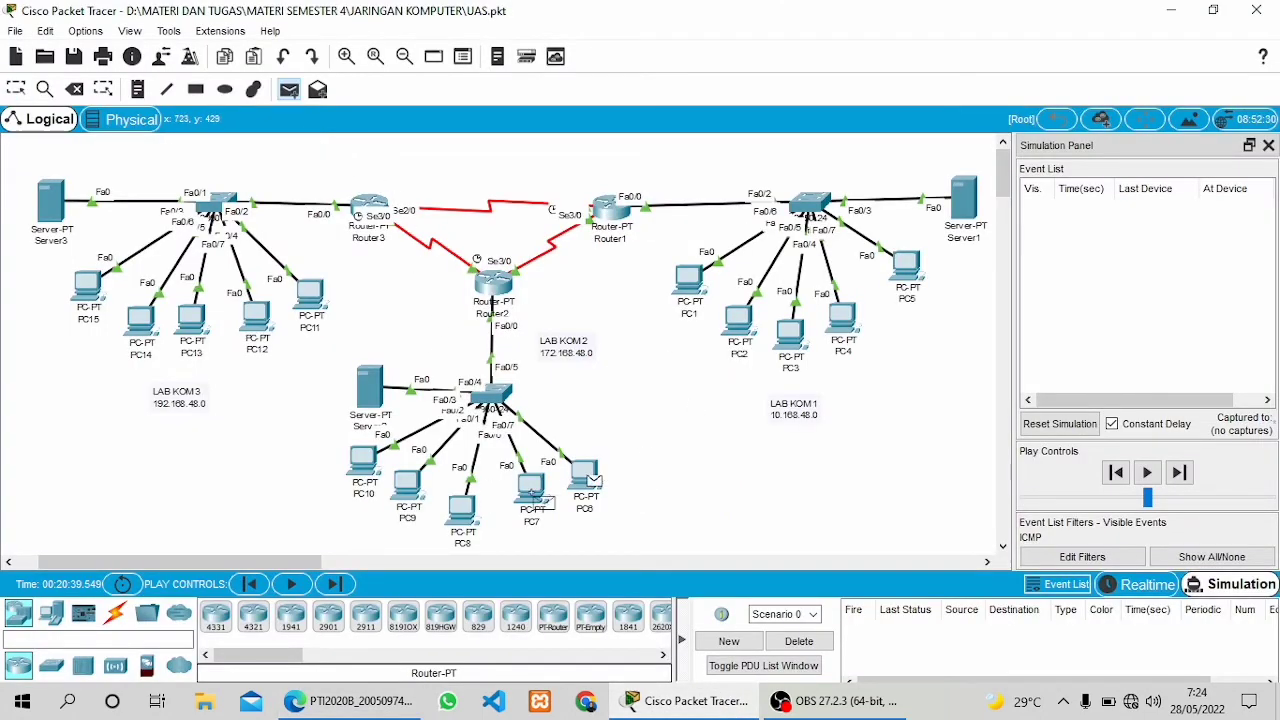
{"action": "left_click", "coordinate": [533, 488]}
Step the PC6-to-PC7 PDU forward event by event until the reply reaches PC6, and delete the scenario
{"action": "left_click", "coordinate": [1184, 473]}
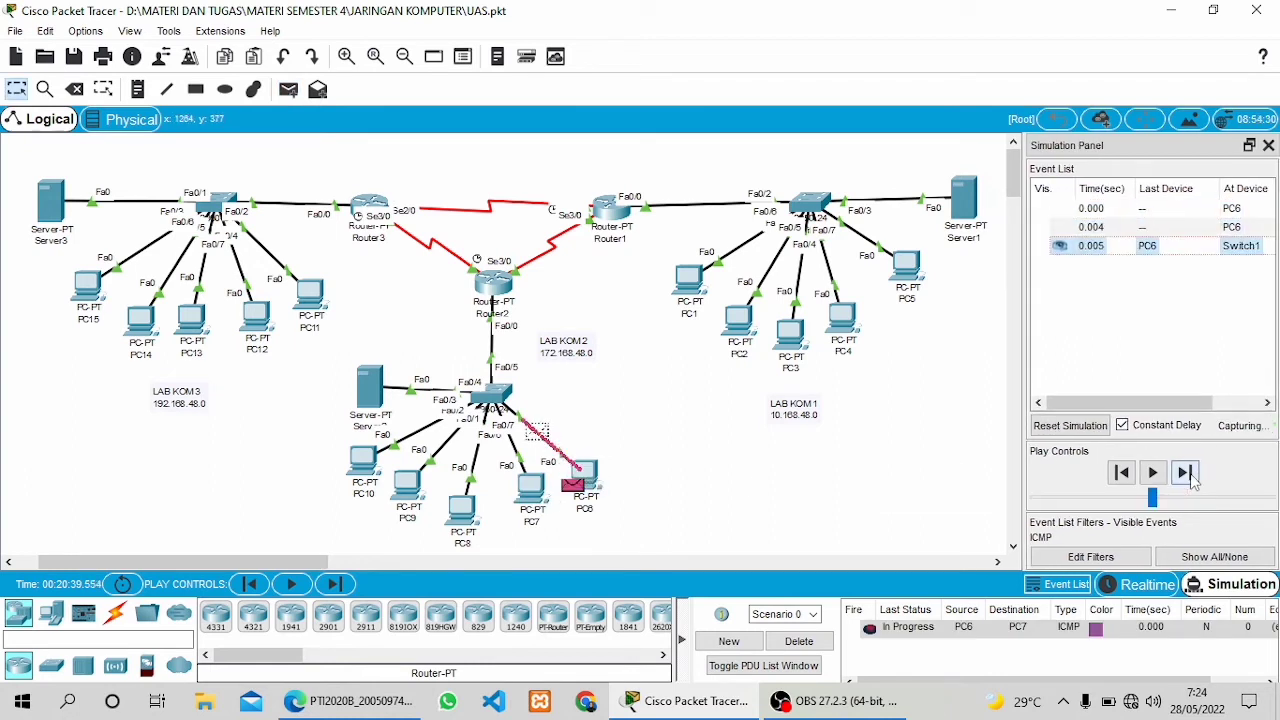
{"action": "left_click", "coordinate": [1186, 474]}
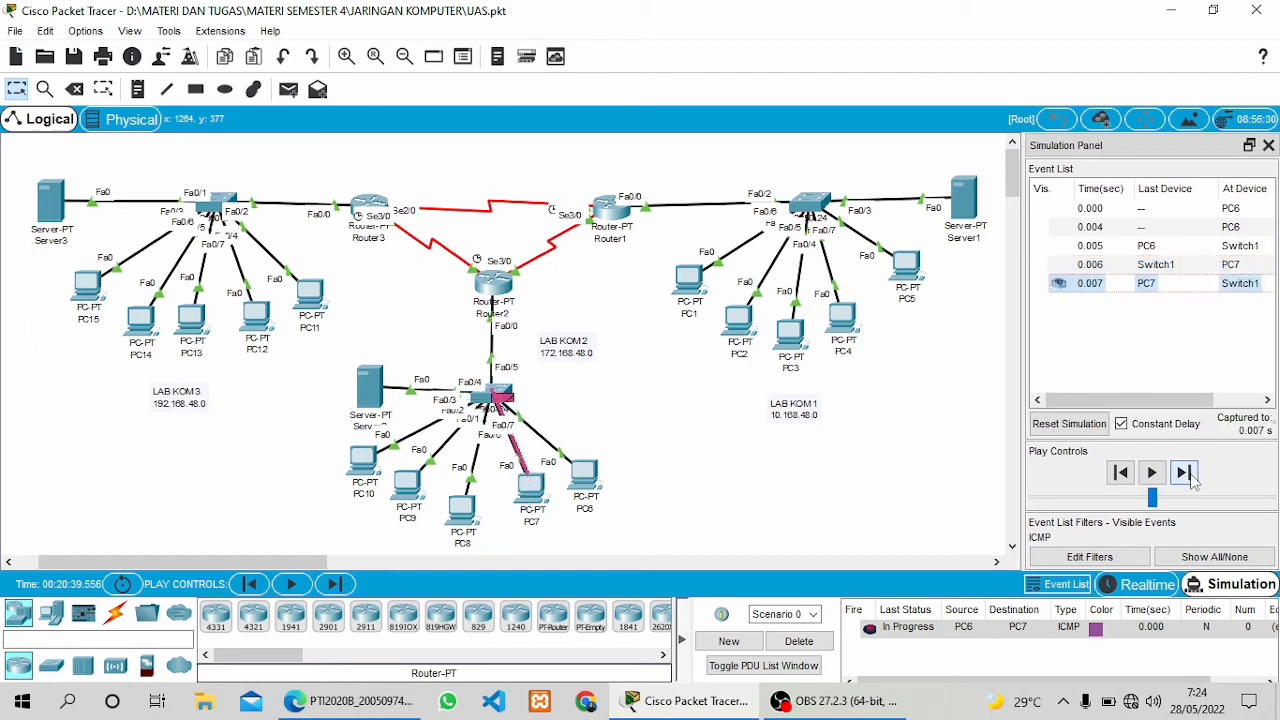
{"action": "left_click", "coordinate": [1186, 474]}
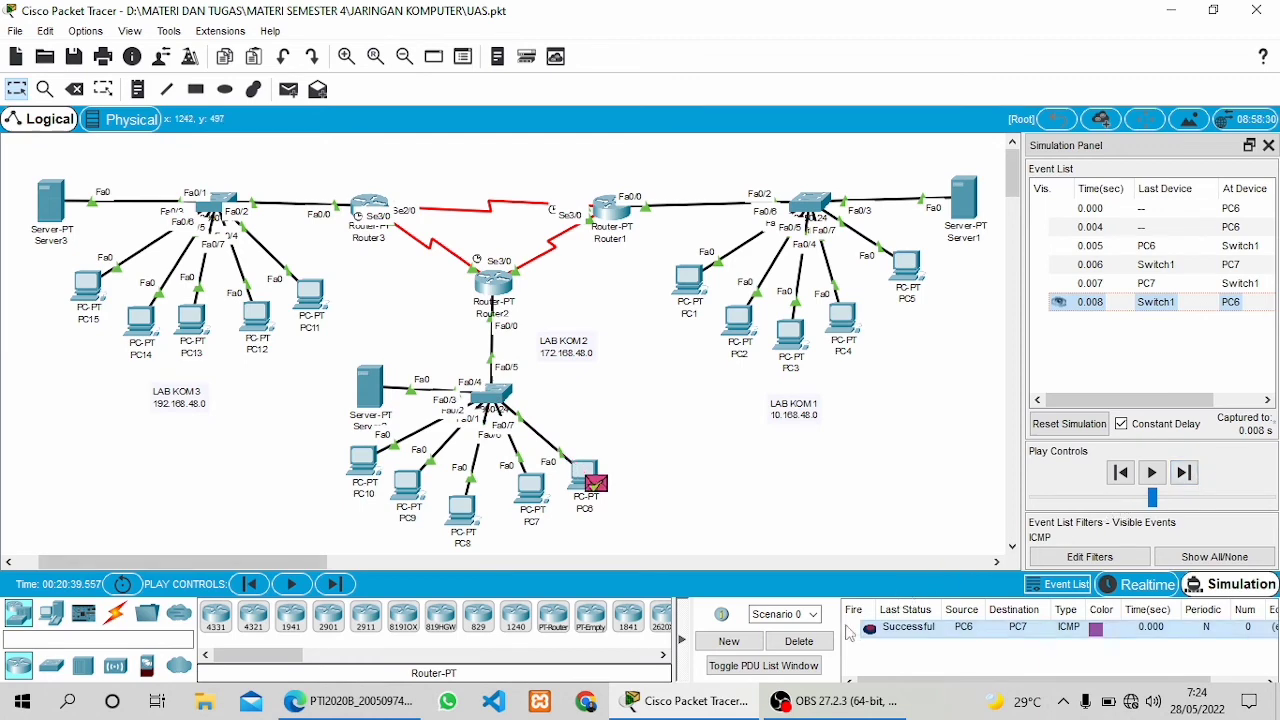
{"action": "left_click", "coordinate": [816, 643]}
Look up the fourth test in the PDF report, return to Packet Tracer, and add a simple PDU from PC6 to Server2
{"action": "left_click", "coordinate": [350, 701]}
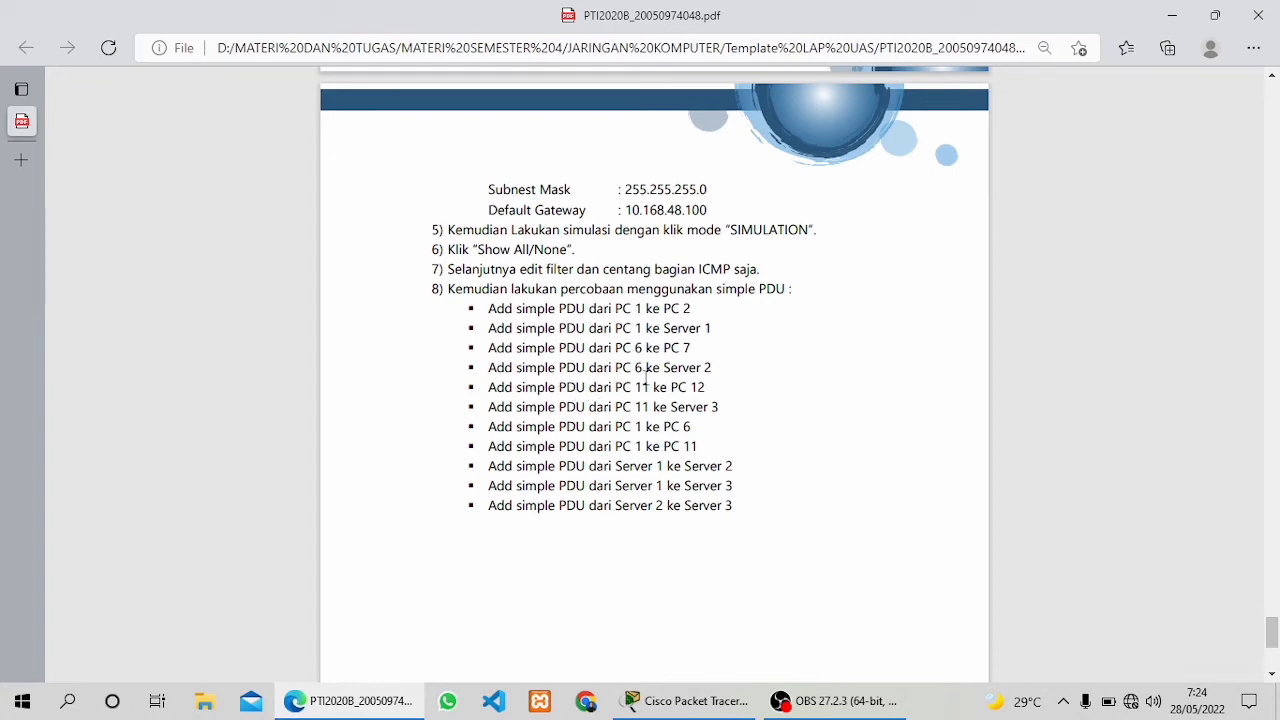
{"action": "left_click", "coordinate": [690, 700]}
{"action": "left_click", "coordinate": [287, 90]}
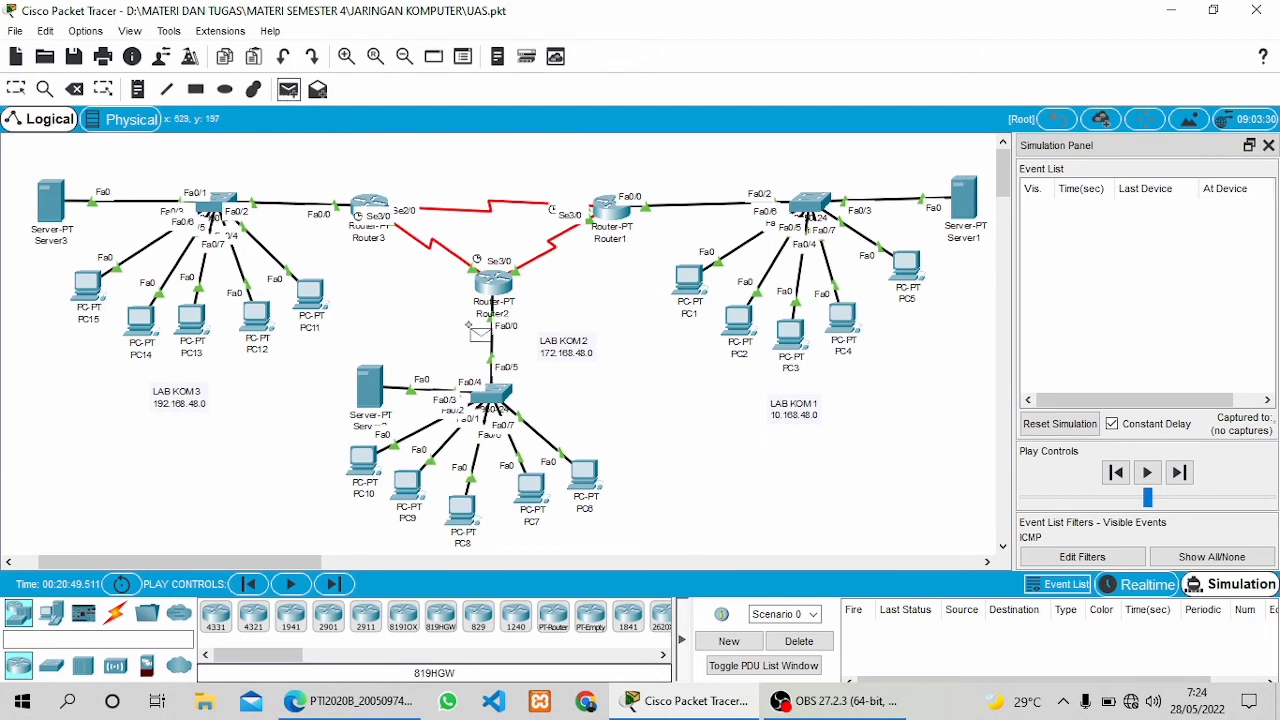
{"action": "left_click", "coordinate": [398, 400]}
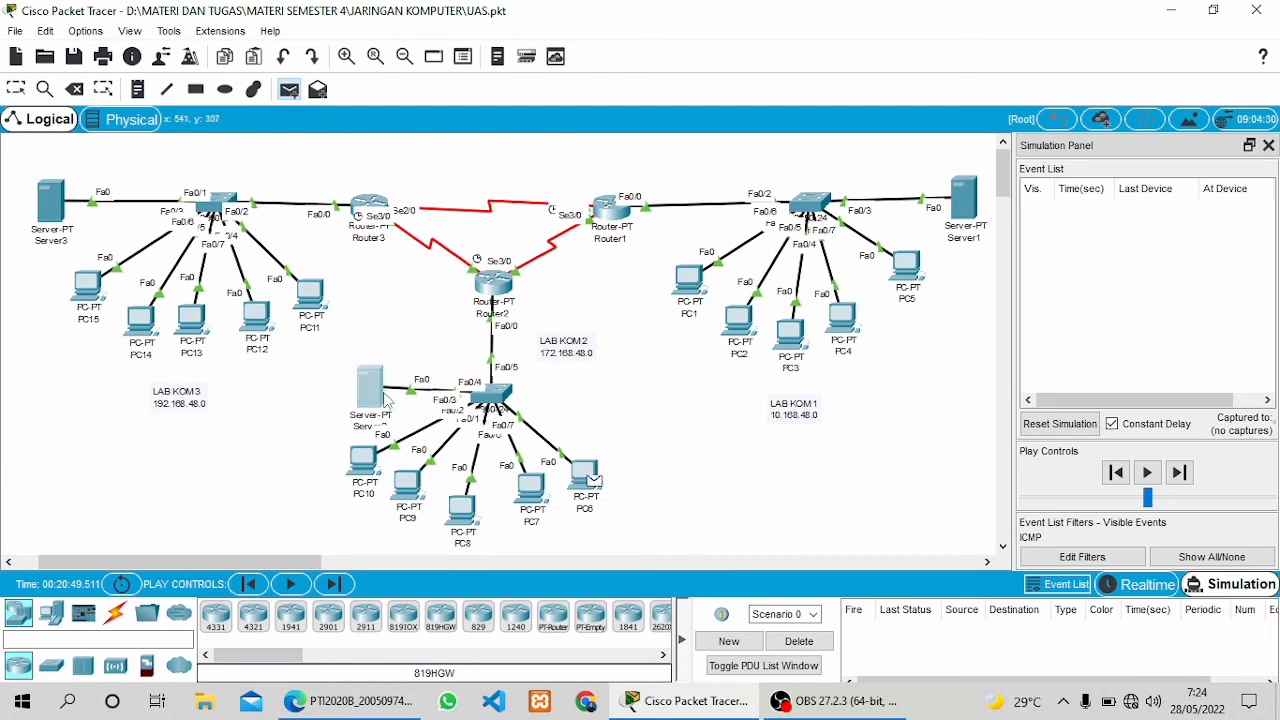
Step the PC6-to-Server2 PDU forward event by event until the reply reaches PC6, and delete the scenario
{"action": "left_click", "coordinate": [1184, 473]}
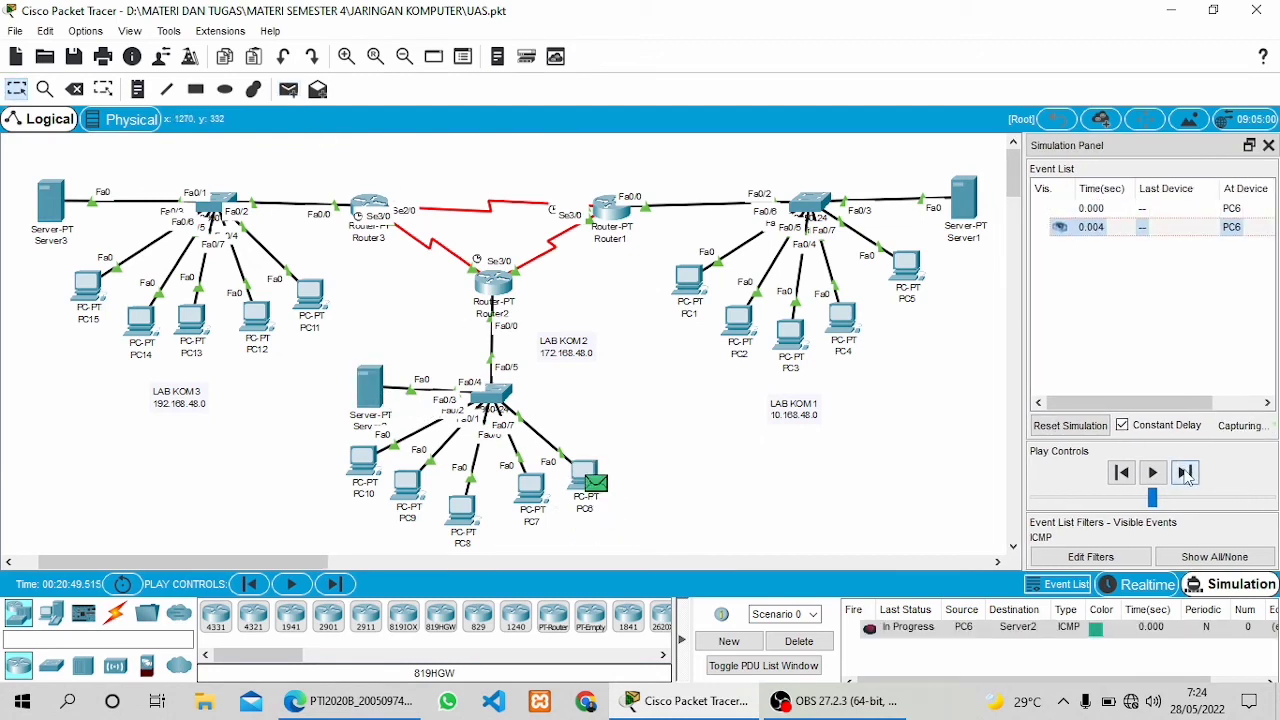
{"action": "left_click", "coordinate": [1184, 473]}
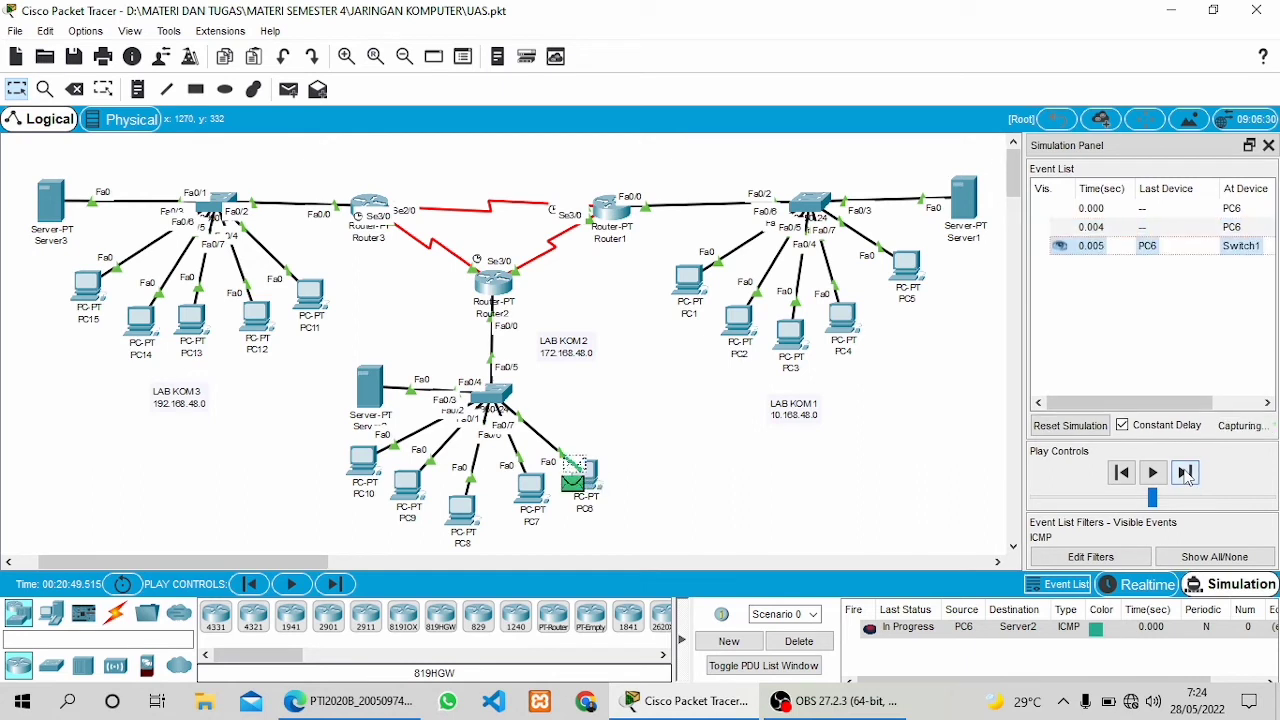
{"action": "left_click", "coordinate": [1184, 473]}
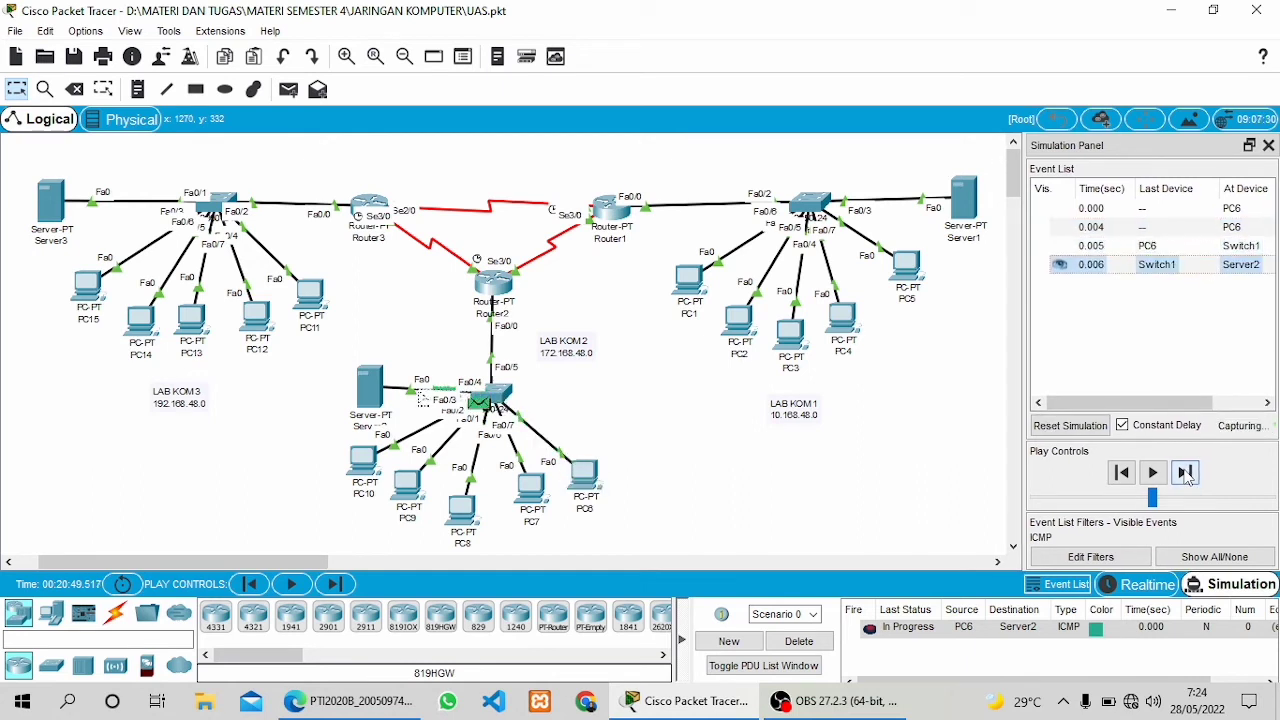
{"action": "left_click", "coordinate": [1184, 473]}
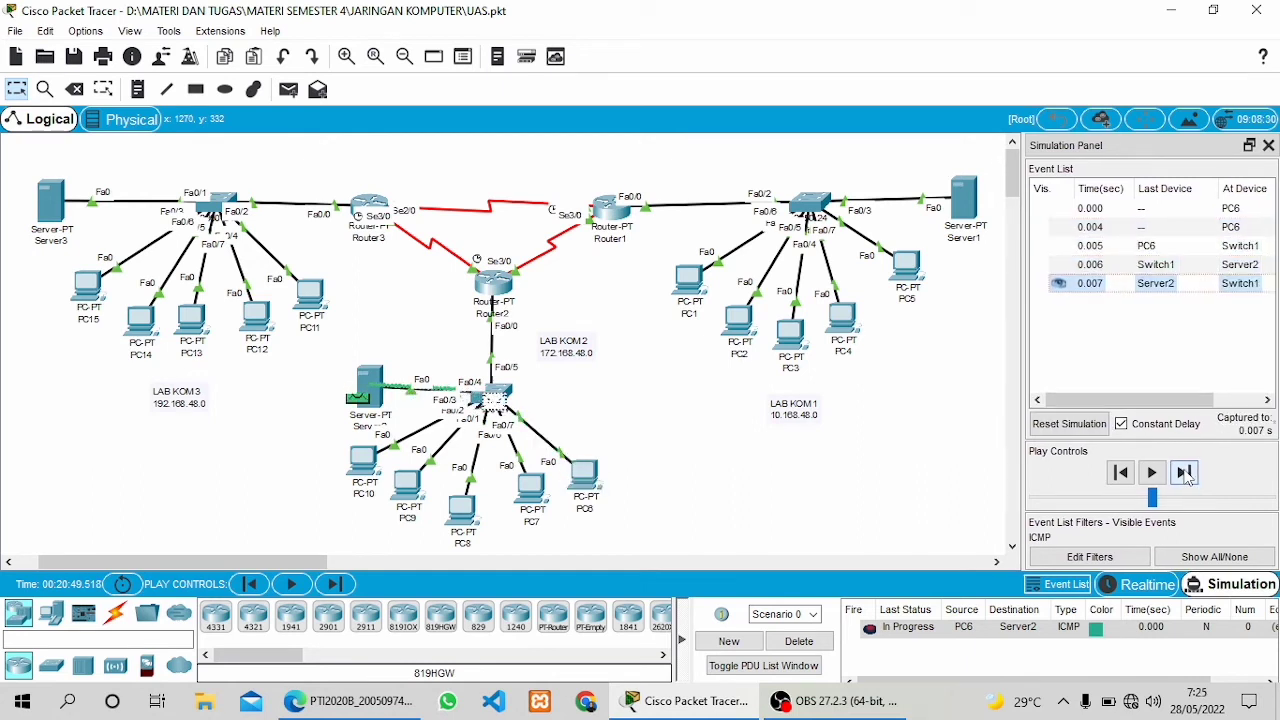
{"action": "left_click", "coordinate": [1184, 473]}
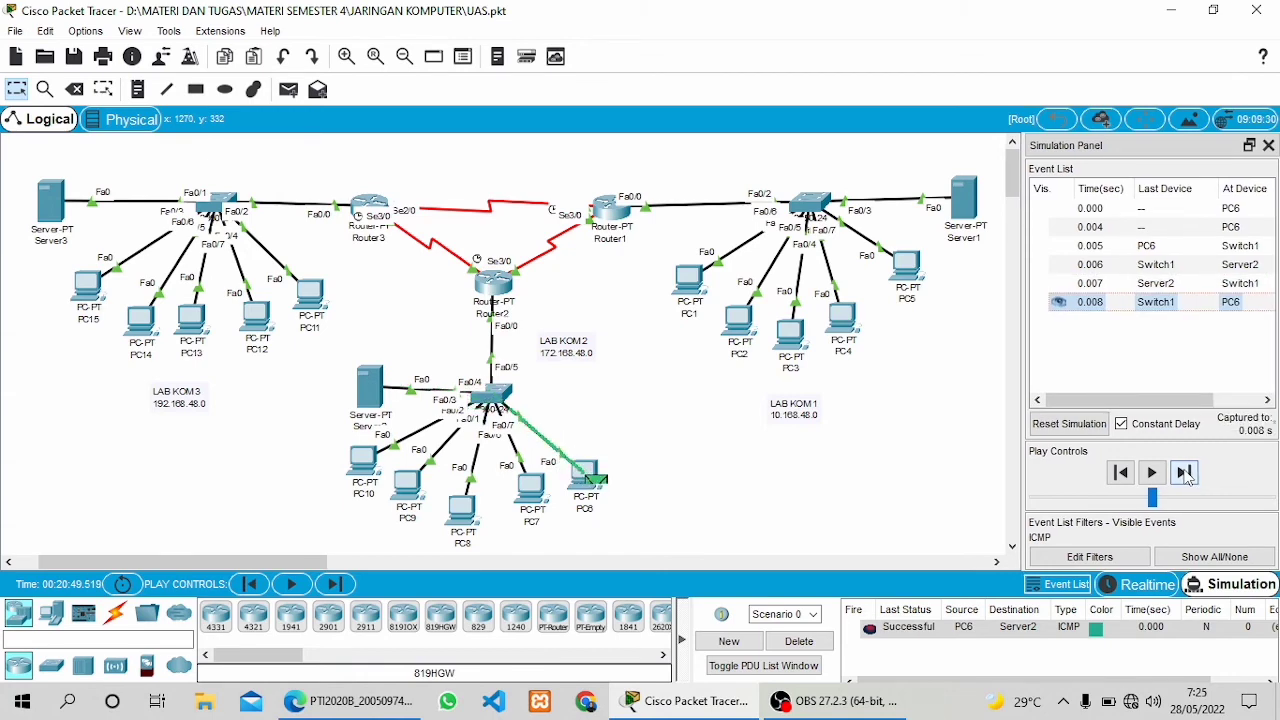
{"action": "left_click", "coordinate": [802, 645]}
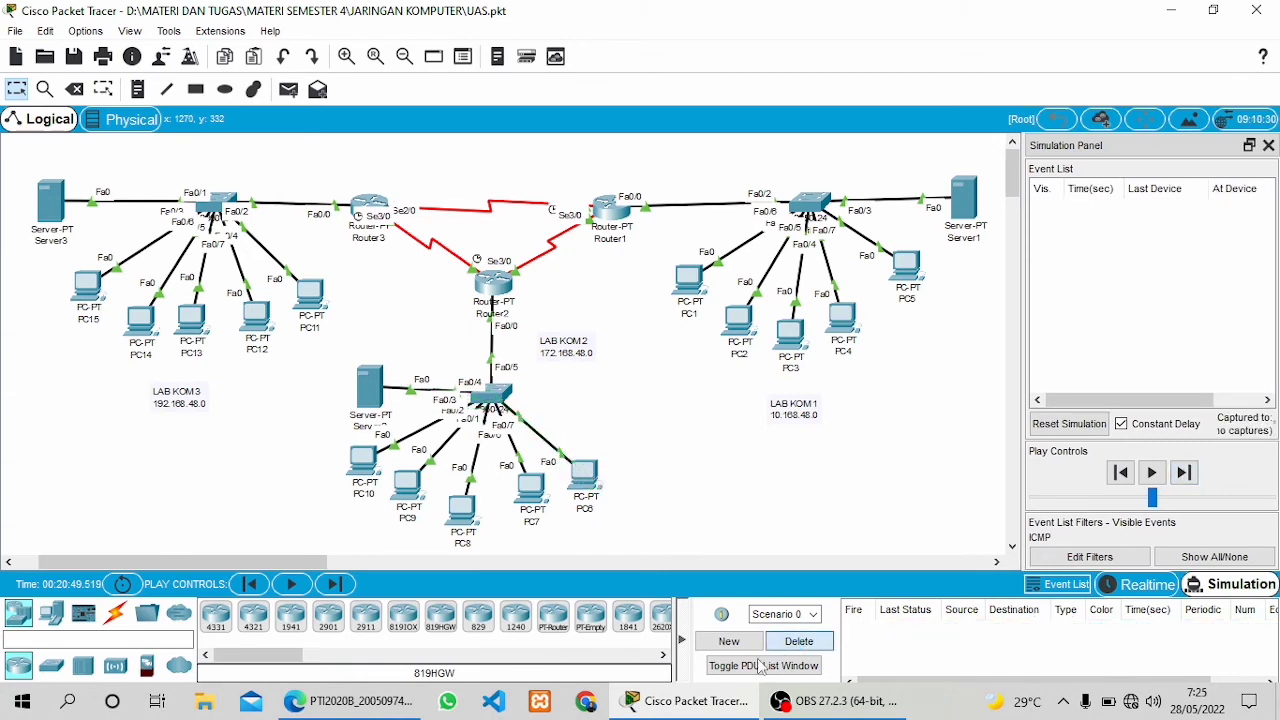
Look up the fifth test in the PDF report, return to Packet Tracer, and add a simple PDU from PC11 to PC12
{"action": "left_click", "coordinate": [350, 701]}
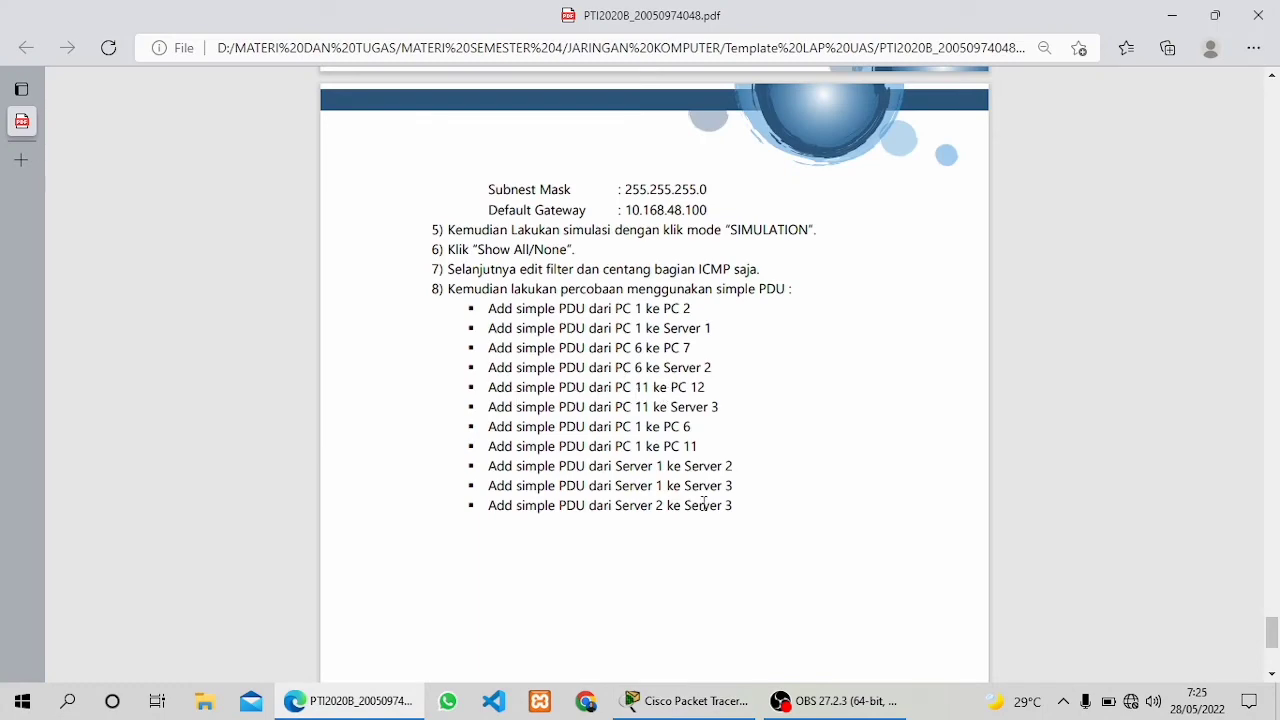
{"action": "left_click", "coordinate": [698, 700]}
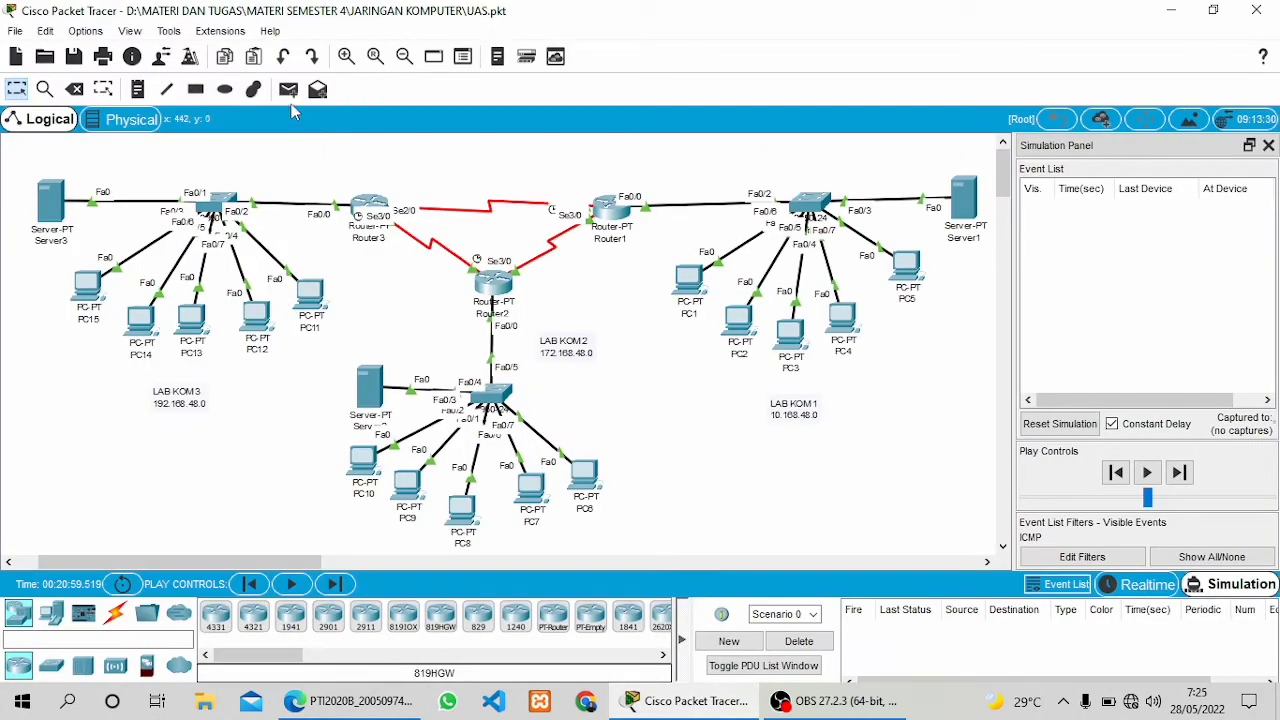
{"action": "left_click", "coordinate": [310, 292]}
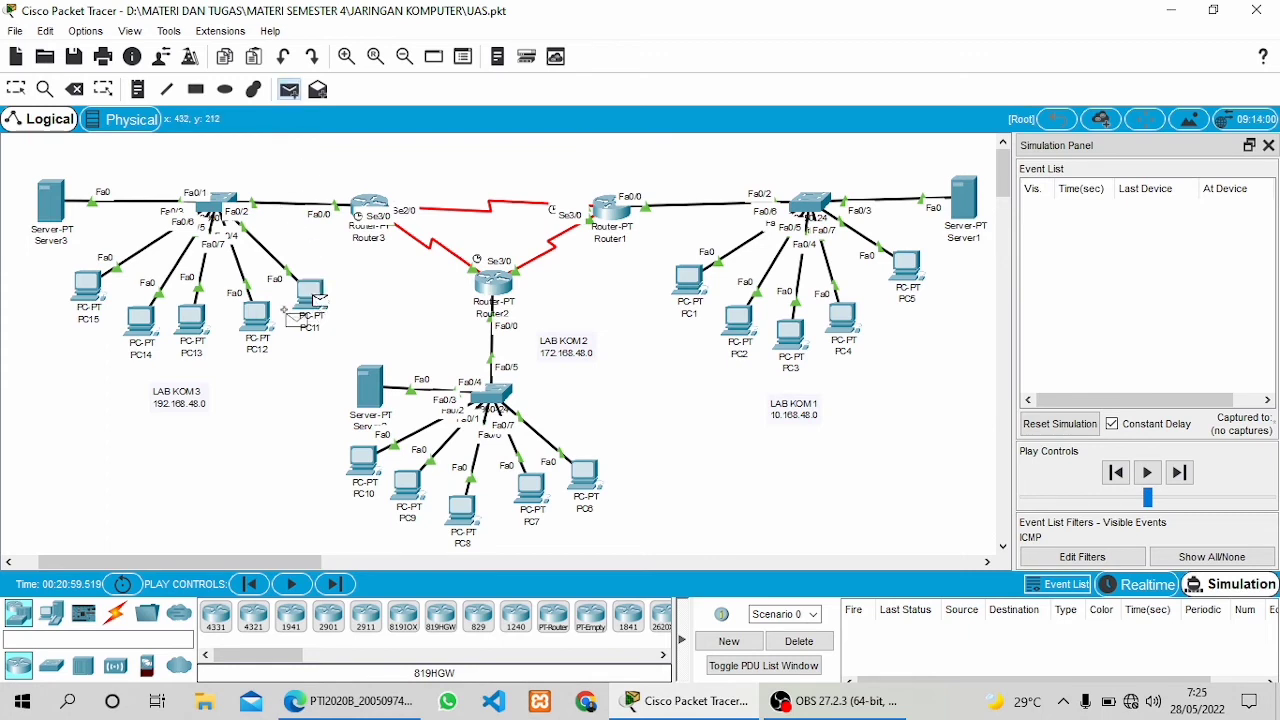
{"action": "left_click", "coordinate": [256, 316]}
Step the PC11-to-PC12 PDU forward event by event until the reply reaches PC11, and delete the scenario
{"action": "left_click", "coordinate": [1184, 472]}
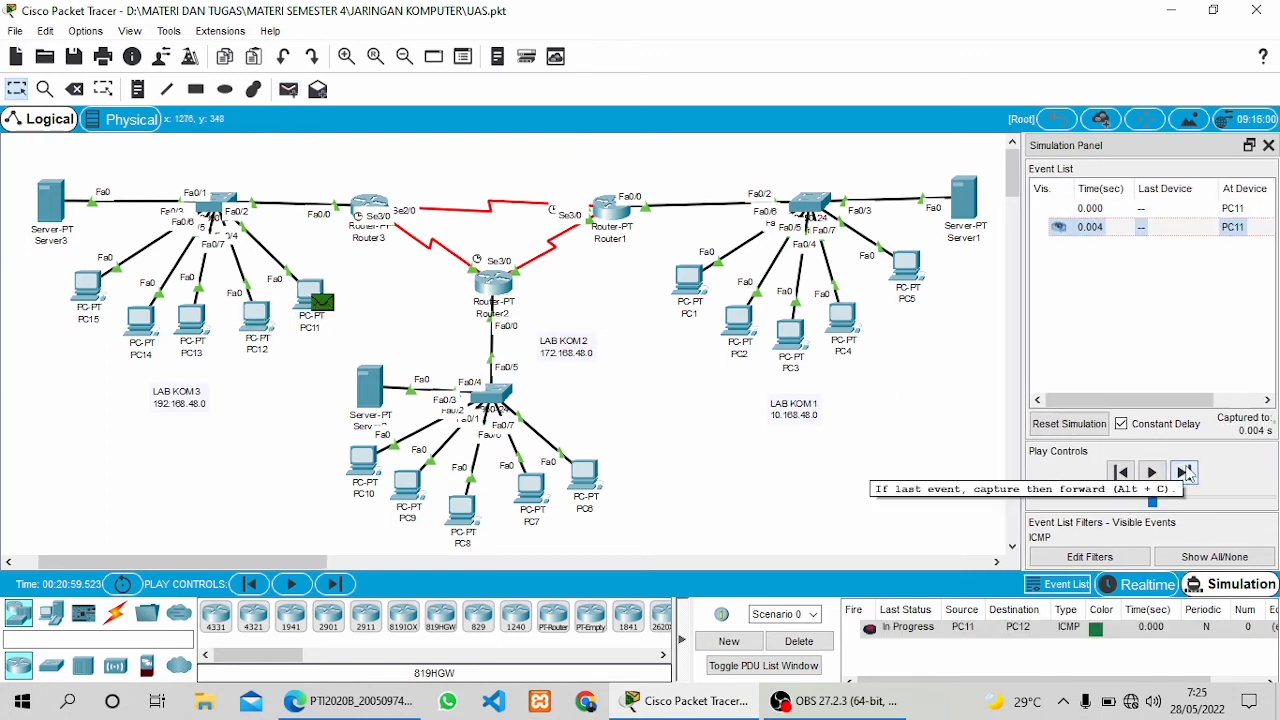
{"action": "left_click", "coordinate": [1184, 472]}
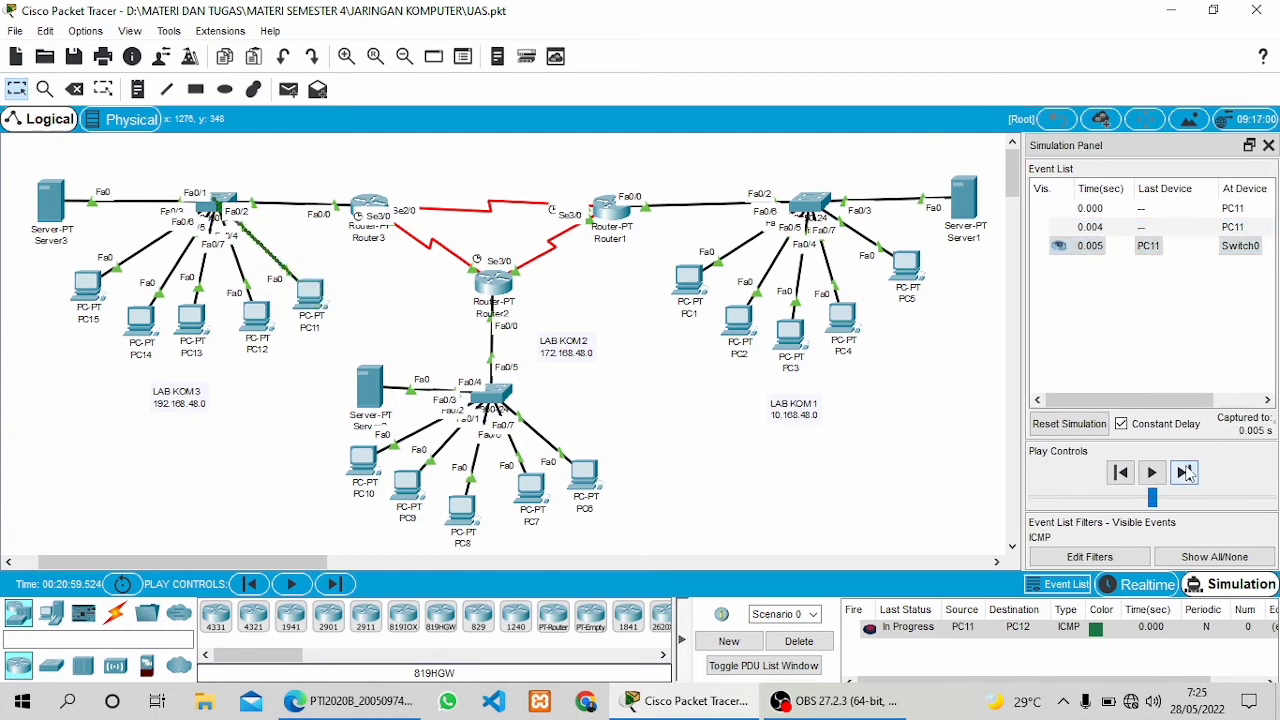
{"action": "left_click", "coordinate": [1184, 472]}
{"action": "left_click", "coordinate": [1184, 472]}
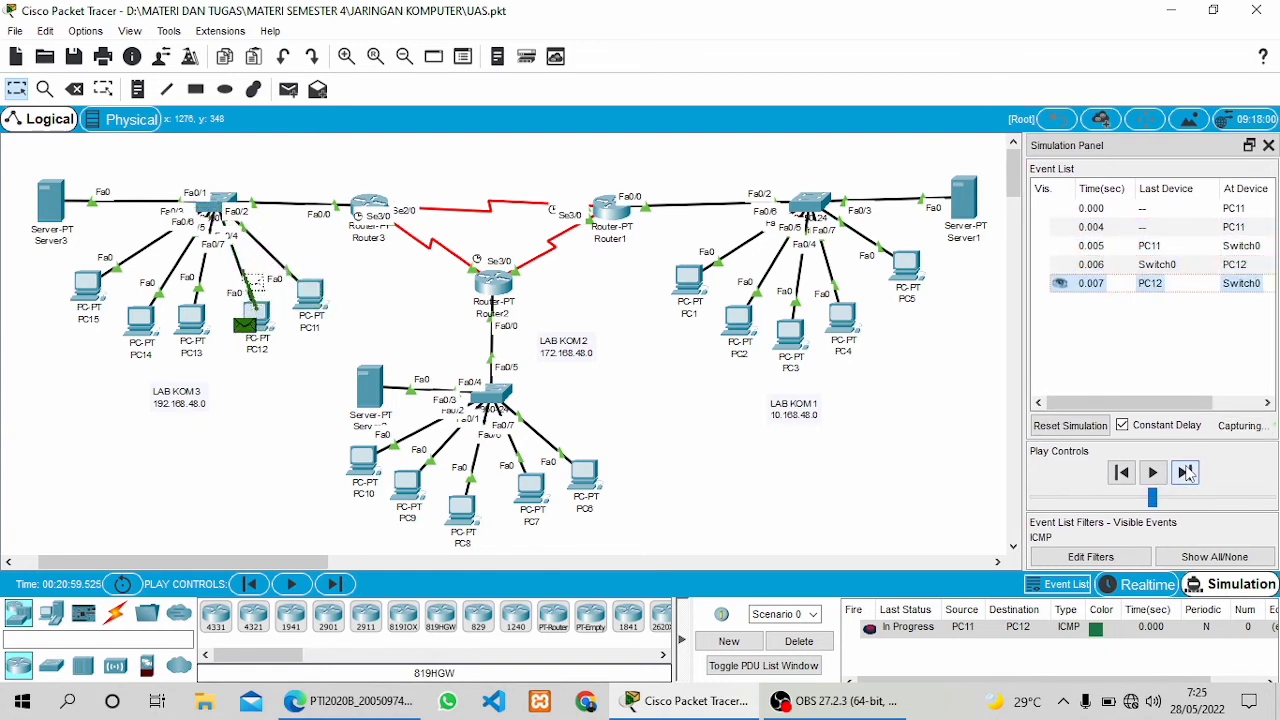
{"action": "left_click", "coordinate": [1184, 472]}
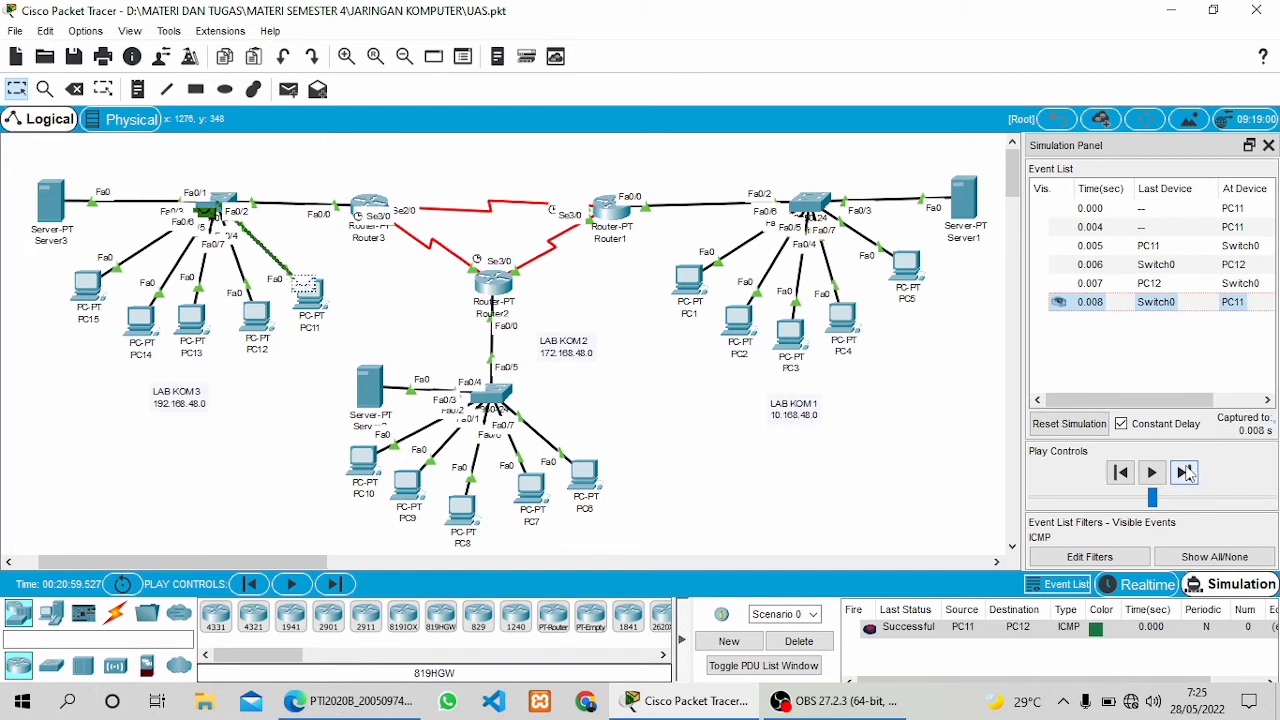
{"action": "left_click", "coordinate": [799, 641]}
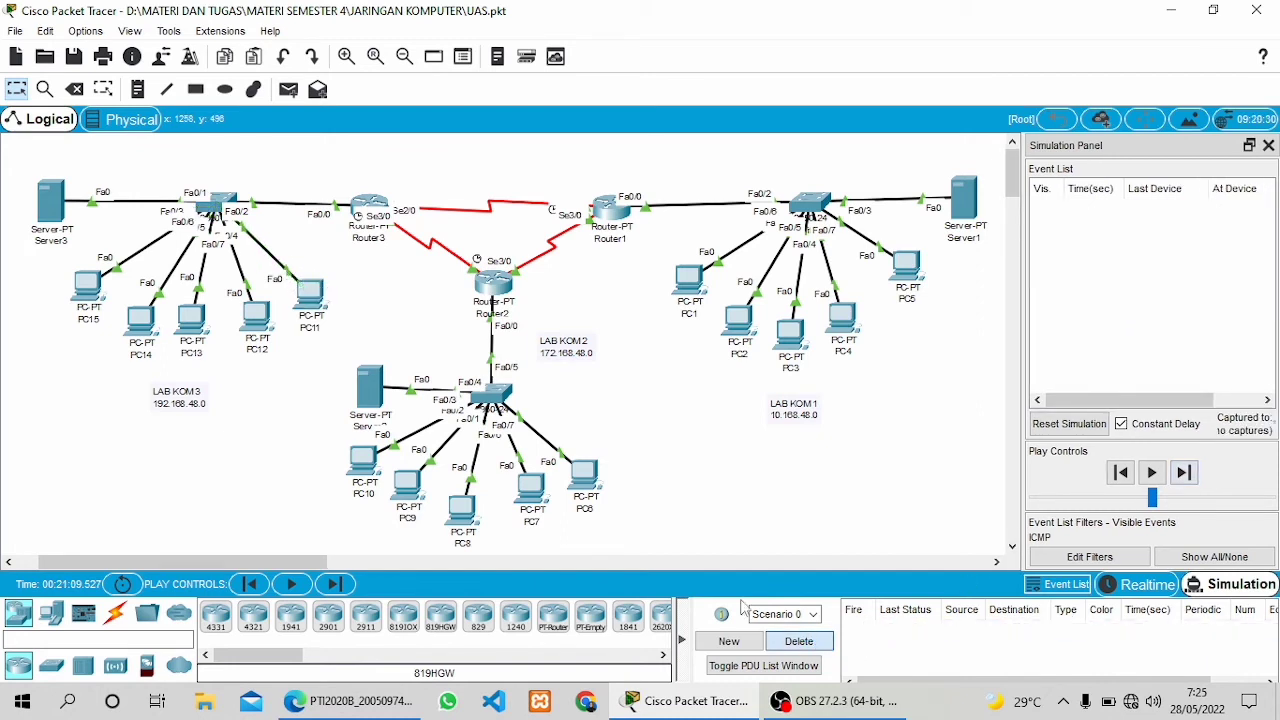
Add a simple PDU from PC11 to Server3 for the sixth test
{"action": "left_click", "coordinate": [288, 89]}
{"action": "left_click", "coordinate": [310, 294]}
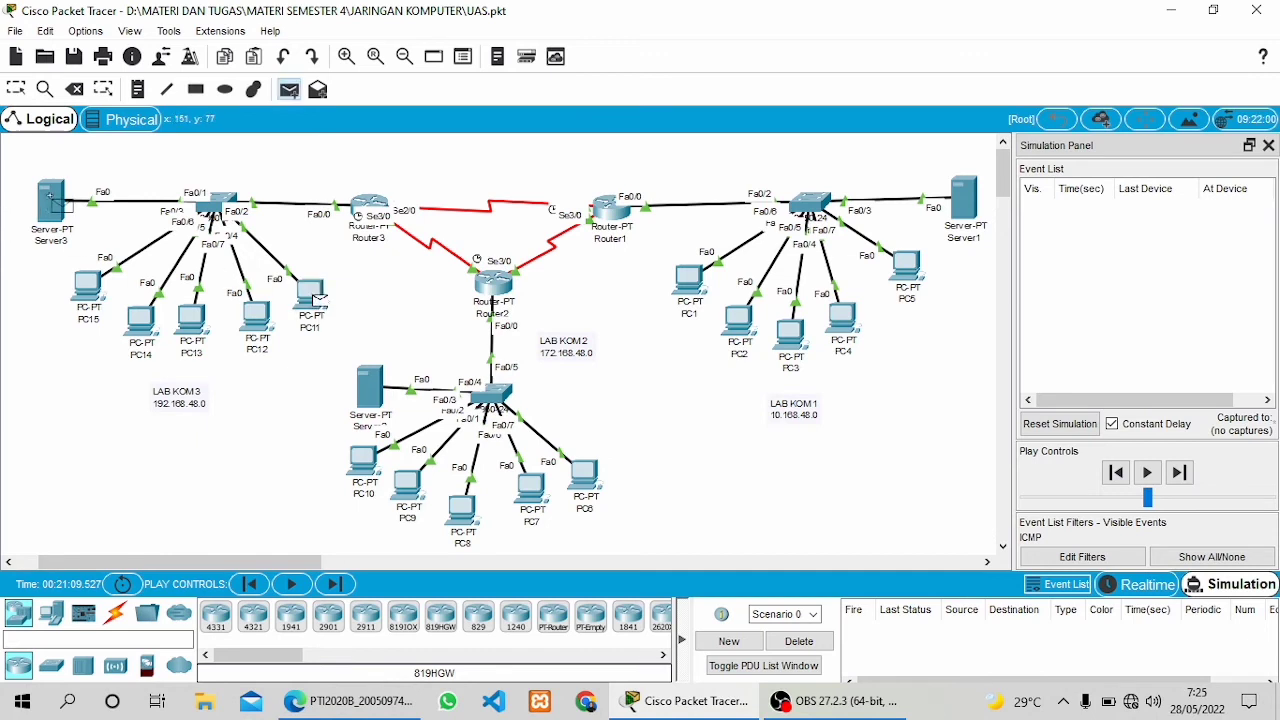
{"action": "left_click", "coordinate": [50, 200]}
Step the PC11-to-Server3 PDU forward event by event until the reply reaches PC11, and delete the scenario
{"action": "left_click", "coordinate": [1194, 474]}
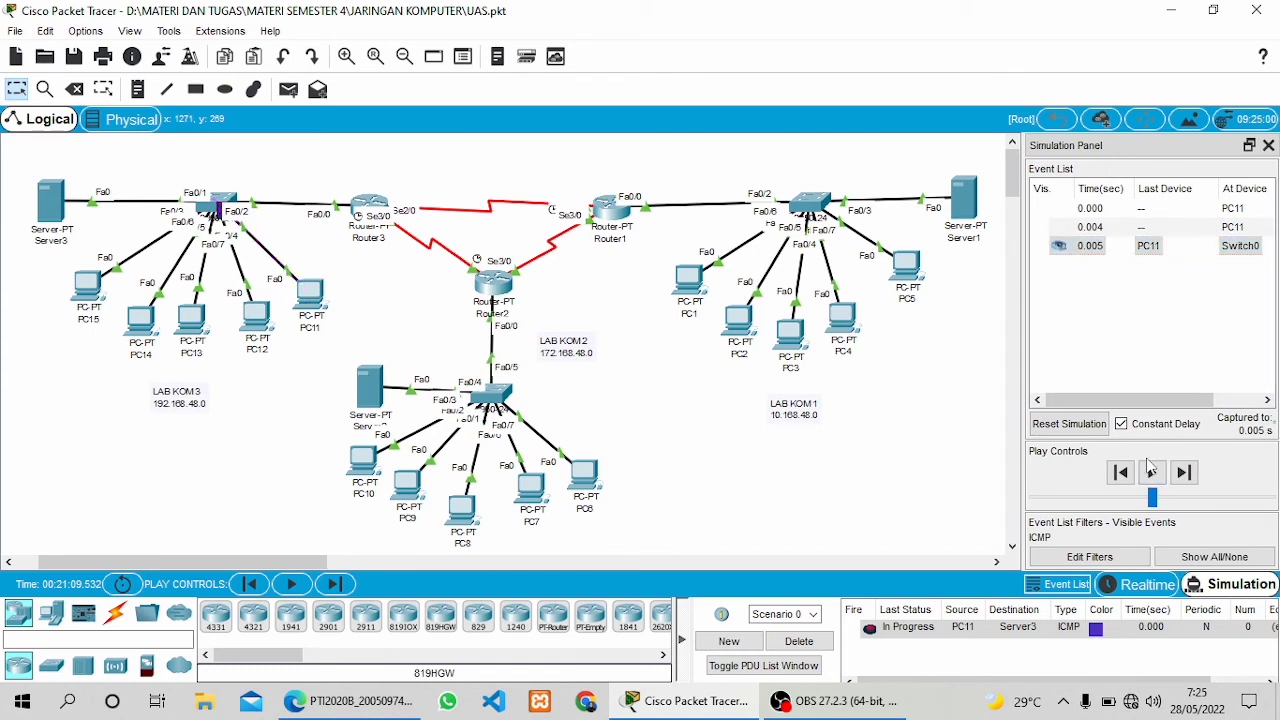
{"action": "left_click", "coordinate": [1194, 474]}
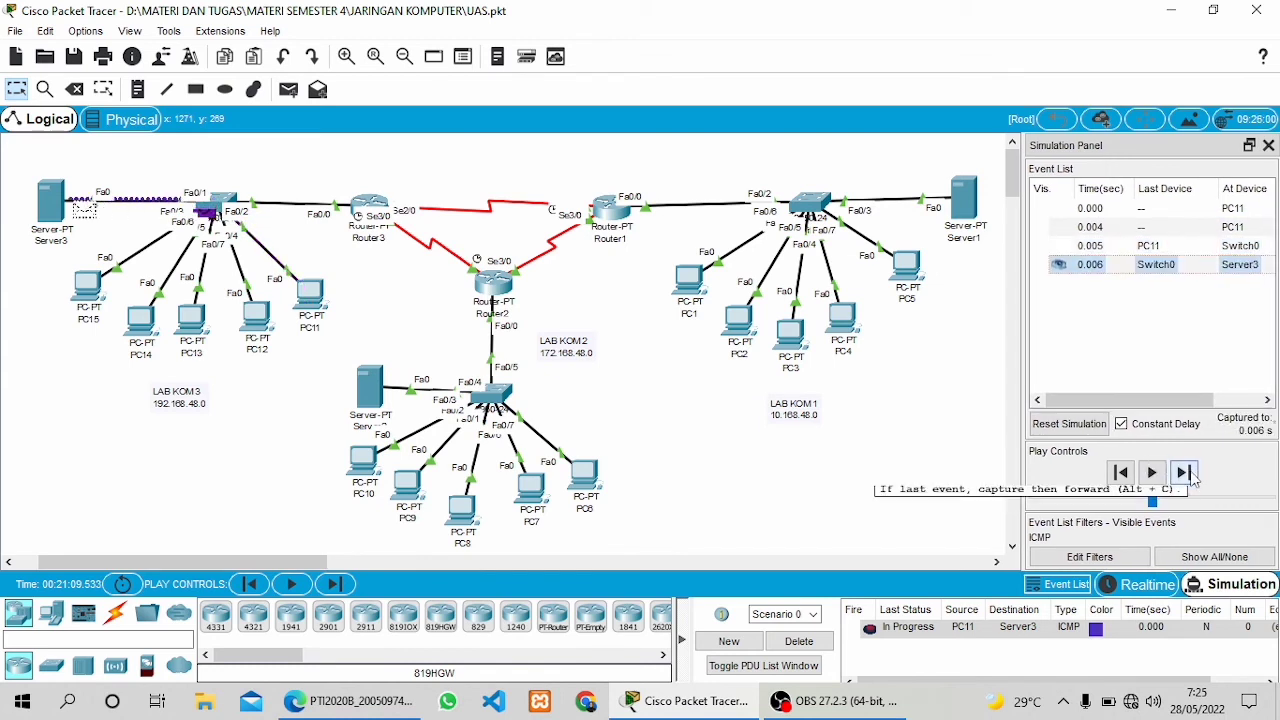
{"action": "left_click", "coordinate": [1192, 476]}
{"action": "left_click", "coordinate": [1192, 476]}
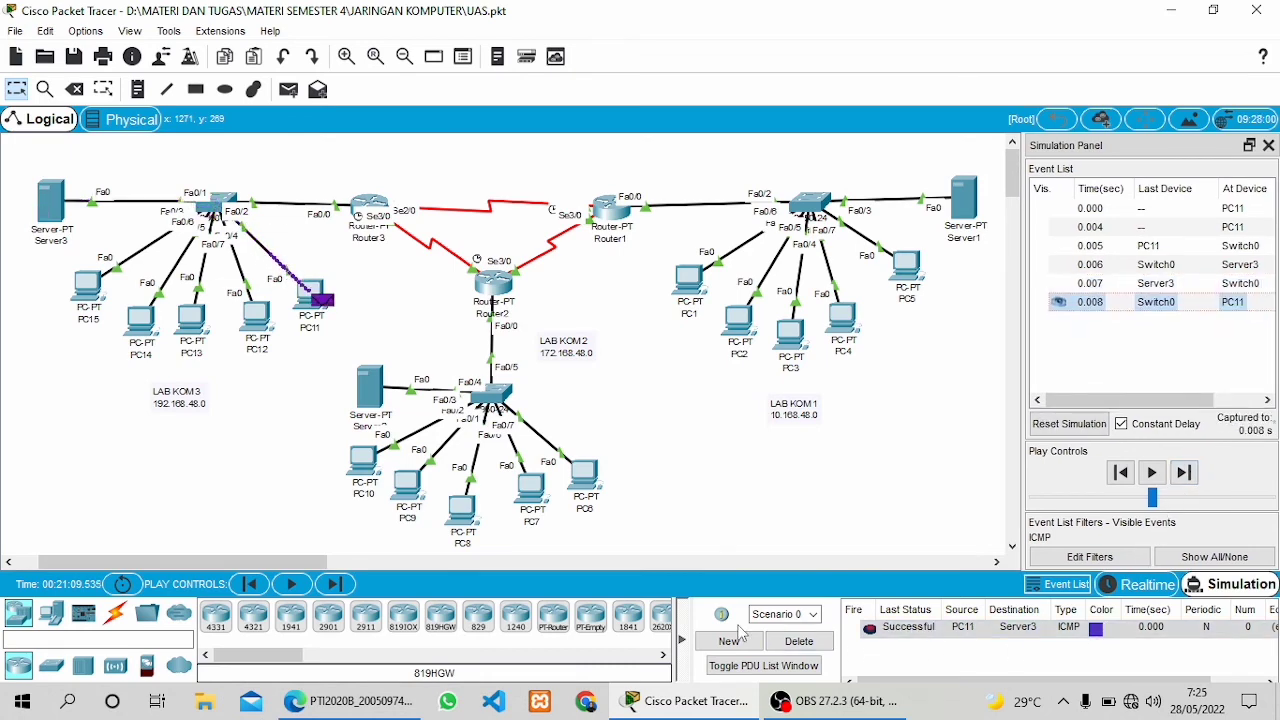
{"action": "left_click", "coordinate": [799, 643]}
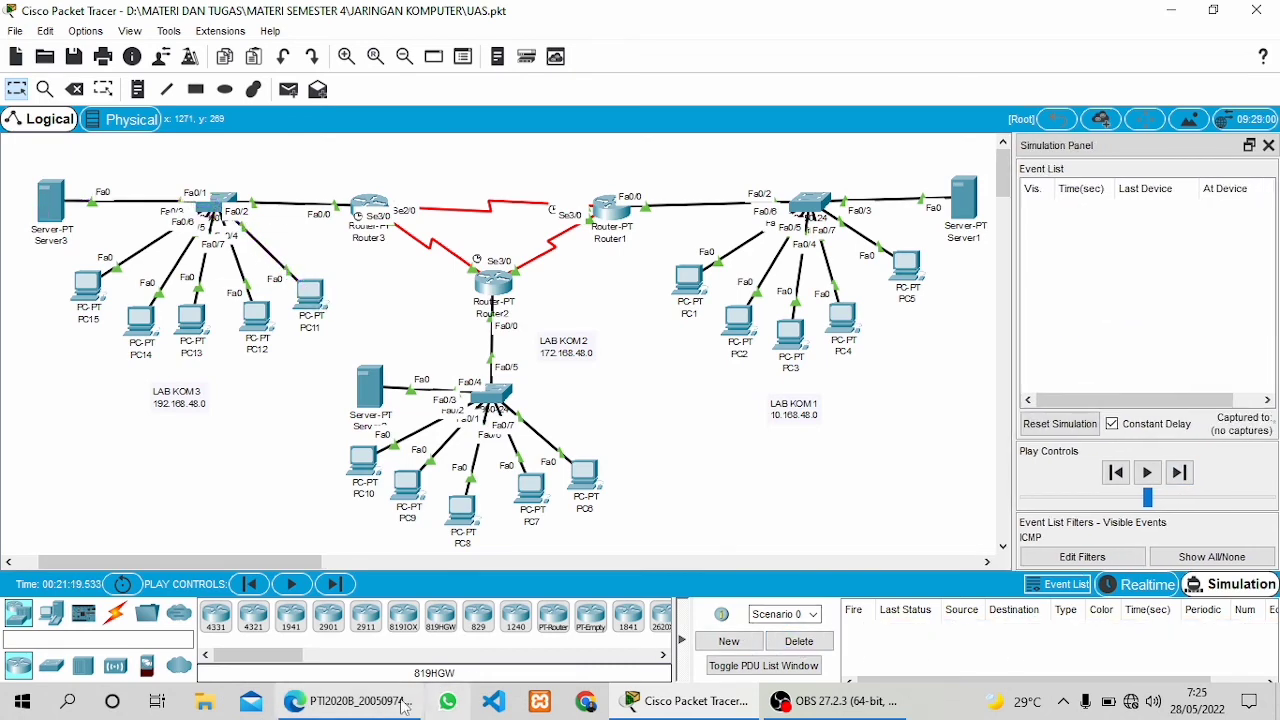
Look up the seventh test in the PDF report, return to Packet Tracer, and add a simple PDU from PC1 to PC6
{"action": "left_click", "coordinate": [350, 701]}
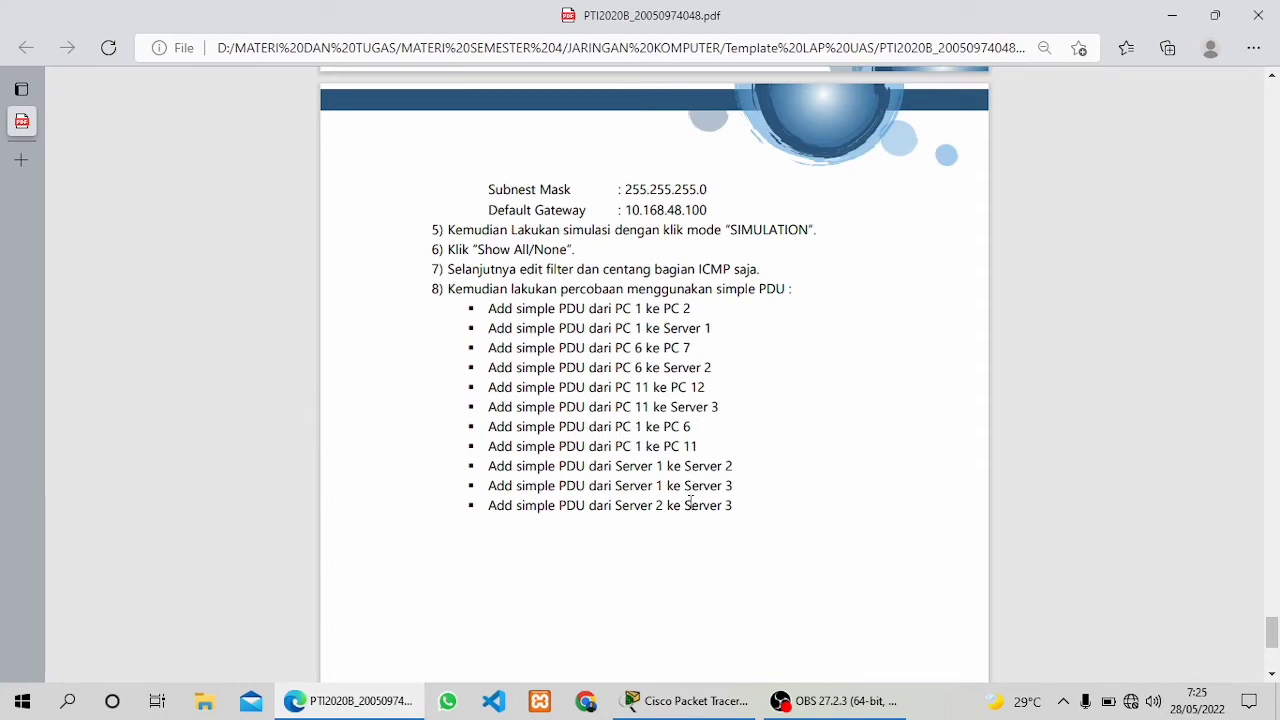
{"action": "left_click", "coordinate": [688, 701]}
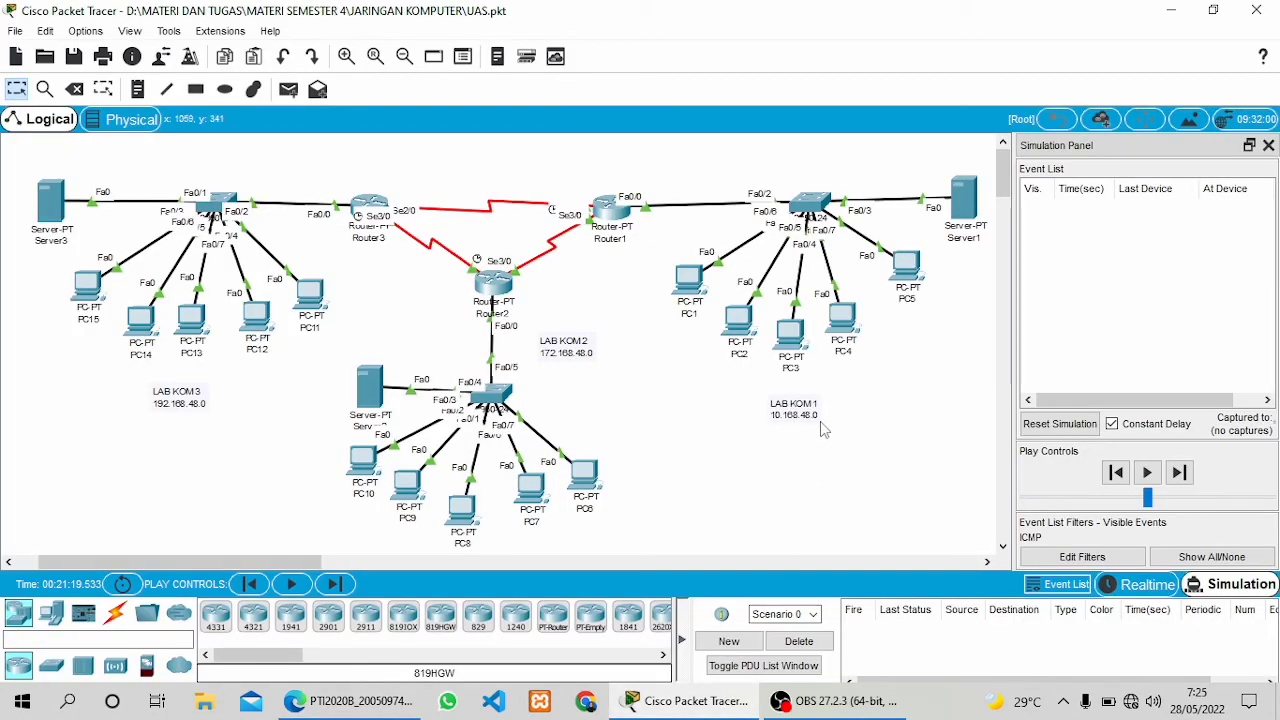
{"action": "left_click", "coordinate": [289, 90]}
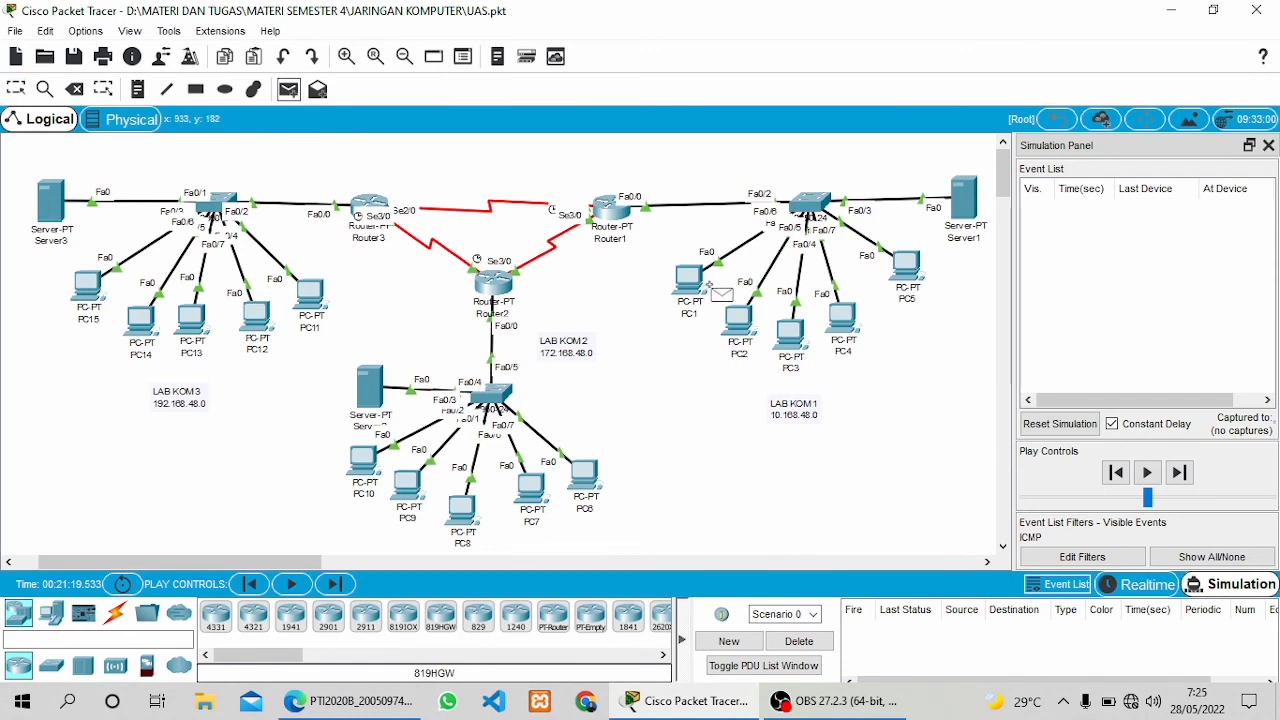
{"action": "left_click", "coordinate": [698, 284]}
{"action": "left_click", "coordinate": [588, 474]}
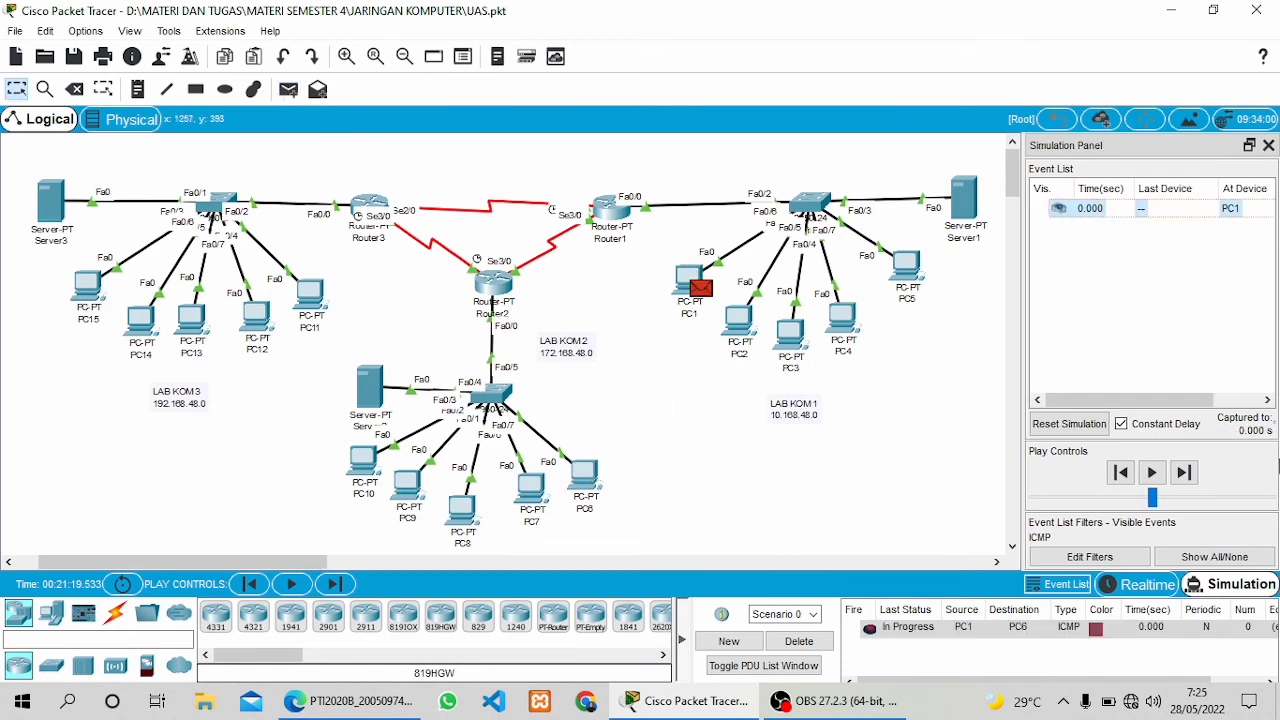
Step the PC1-to-PC6 PDU forward event by event through the routers until the reply reaches PC1, and delete the scenario
{"action": "left_click", "coordinate": [1186, 474]}
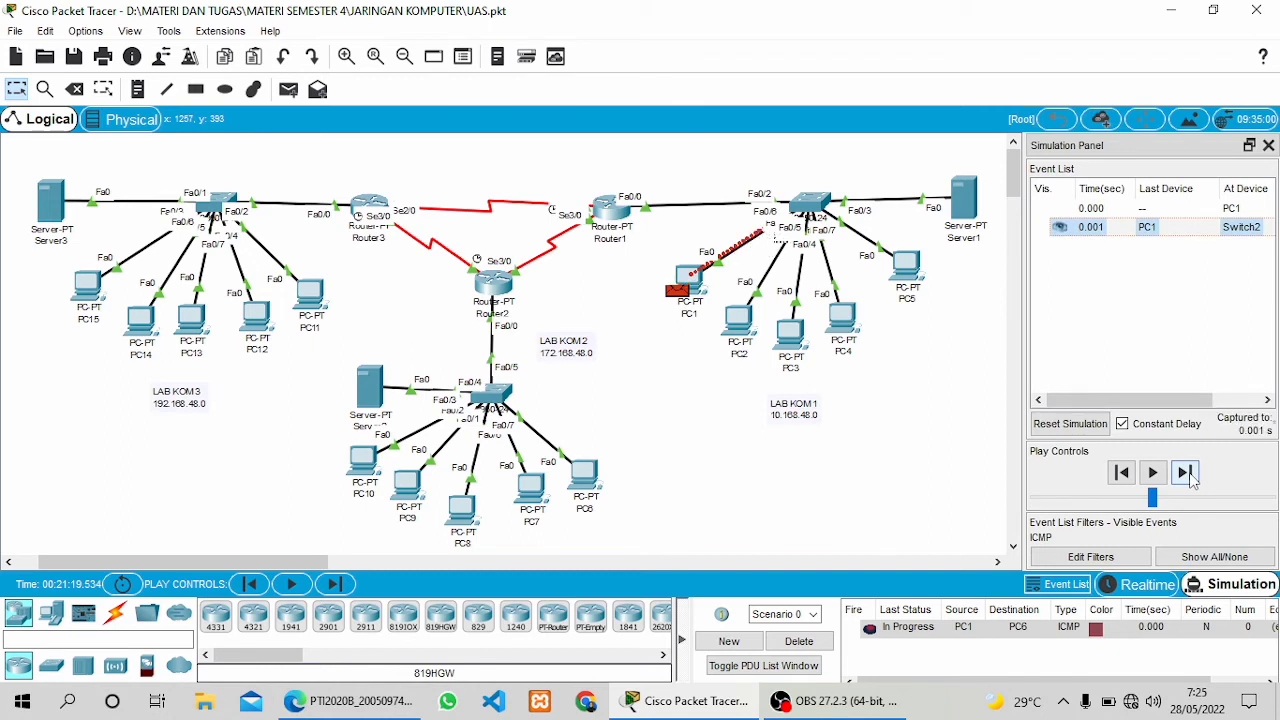
{"action": "left_click", "coordinate": [1186, 474]}
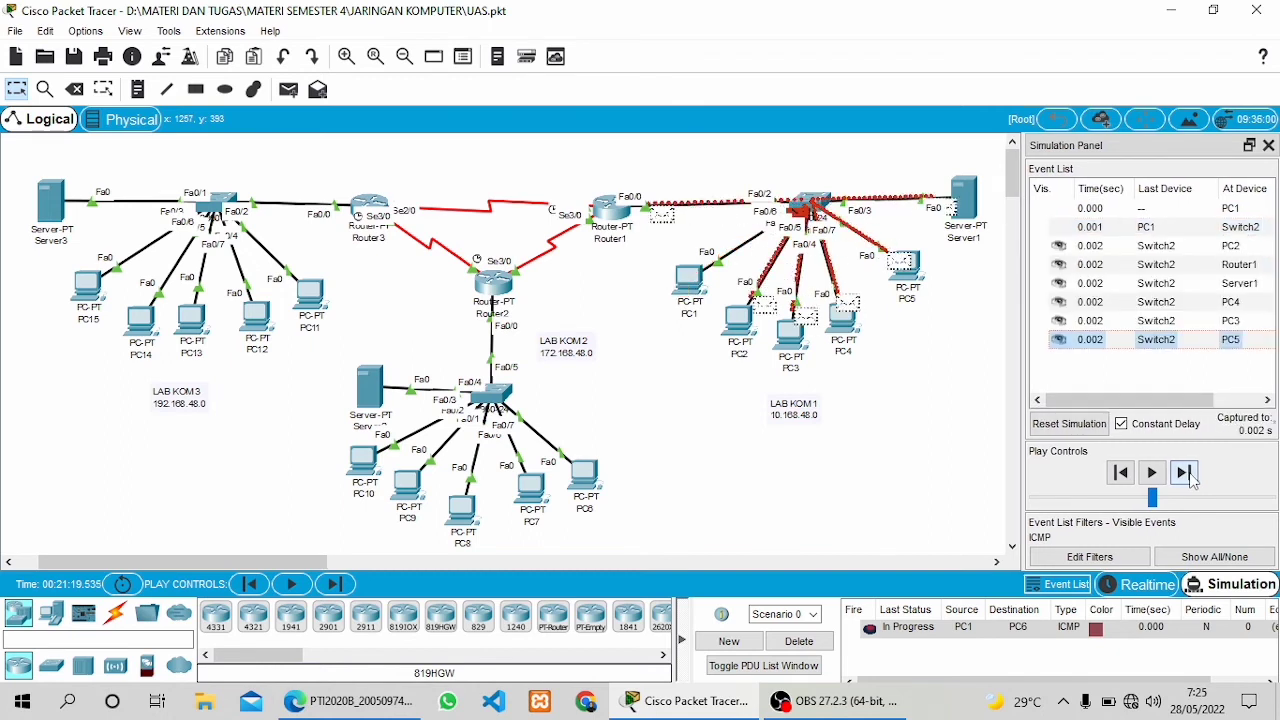
{"action": "left_click", "coordinate": [1186, 474]}
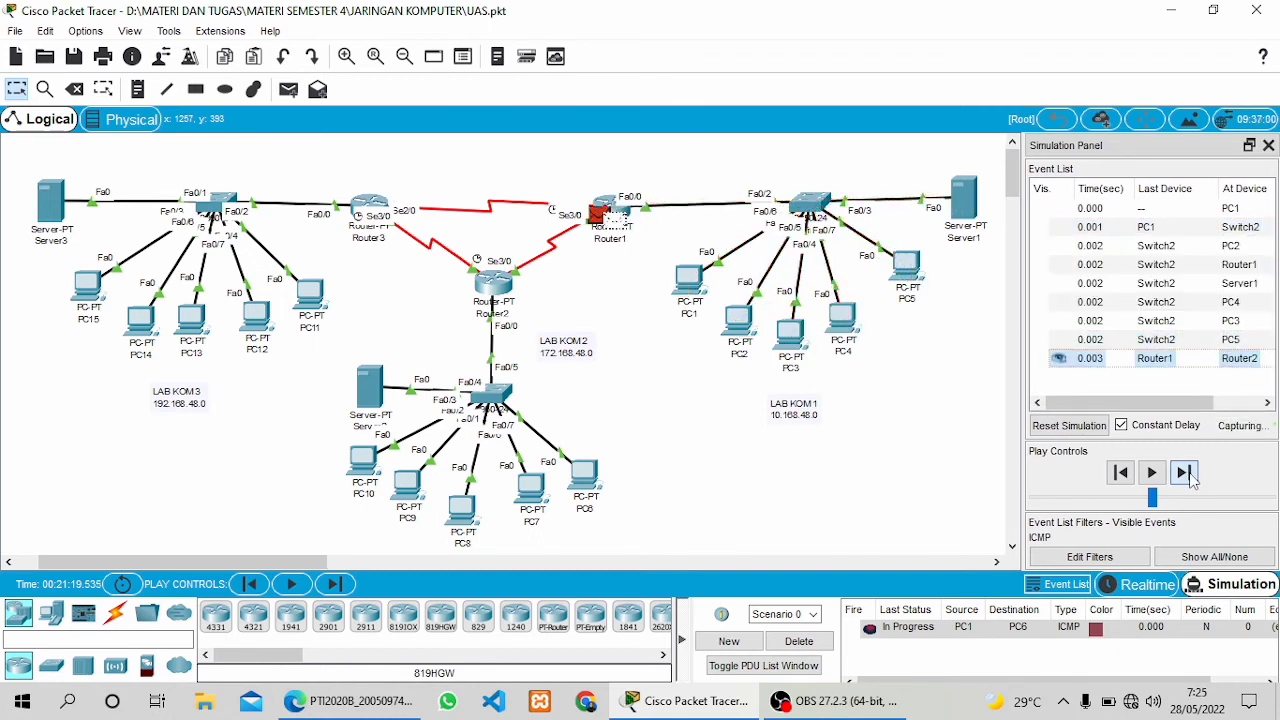
{"action": "left_click", "coordinate": [1186, 474]}
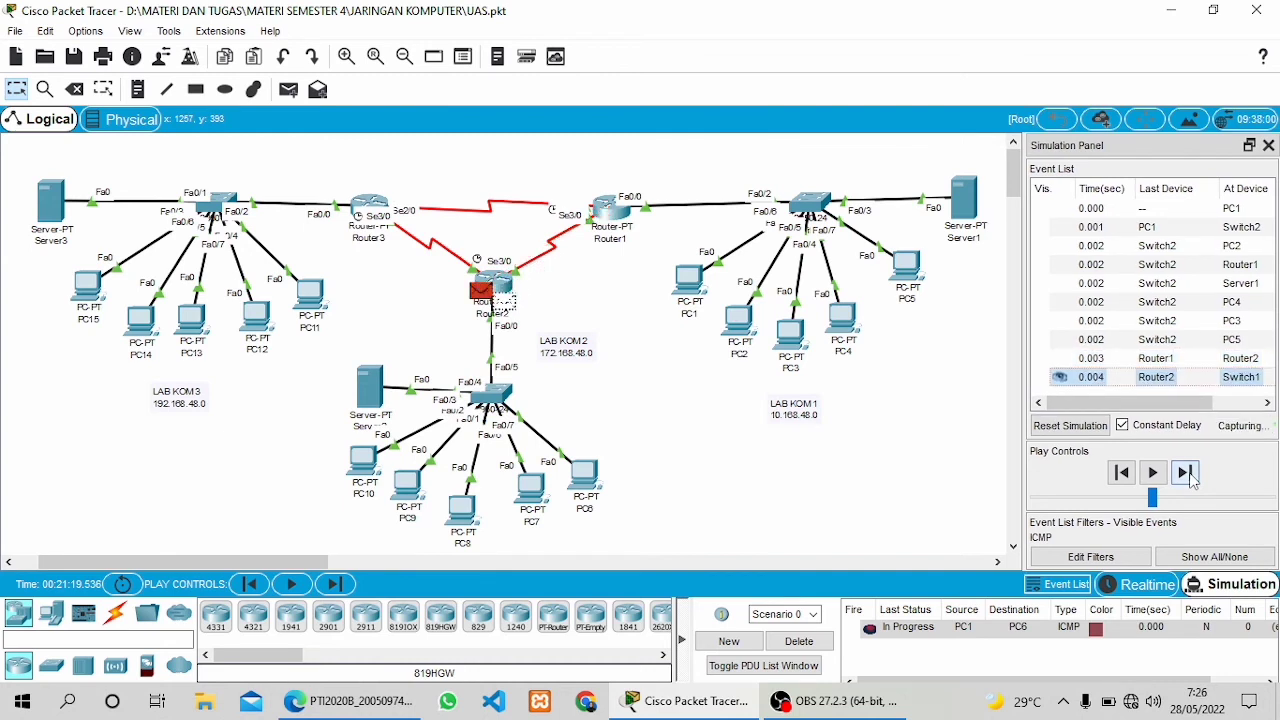
{"action": "left_click", "coordinate": [1186, 474]}
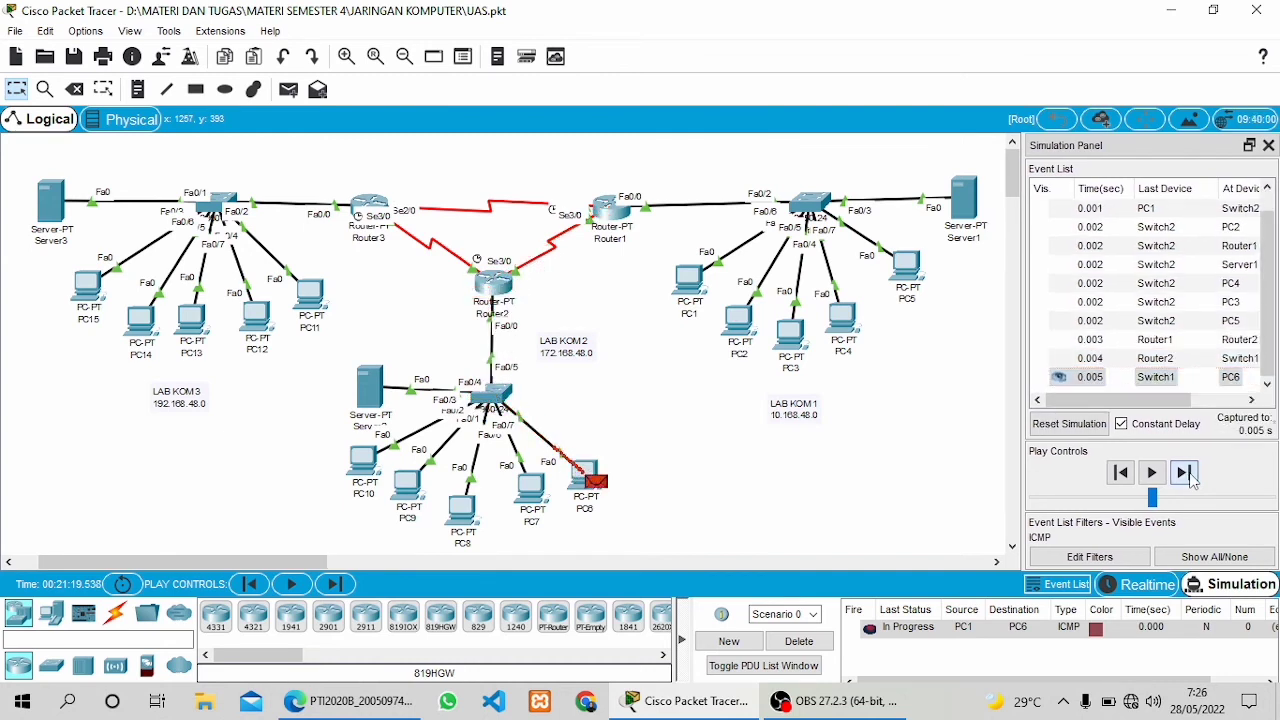
{"action": "left_click", "coordinate": [1186, 474]}
{"action": "left_click", "coordinate": [1186, 474]}
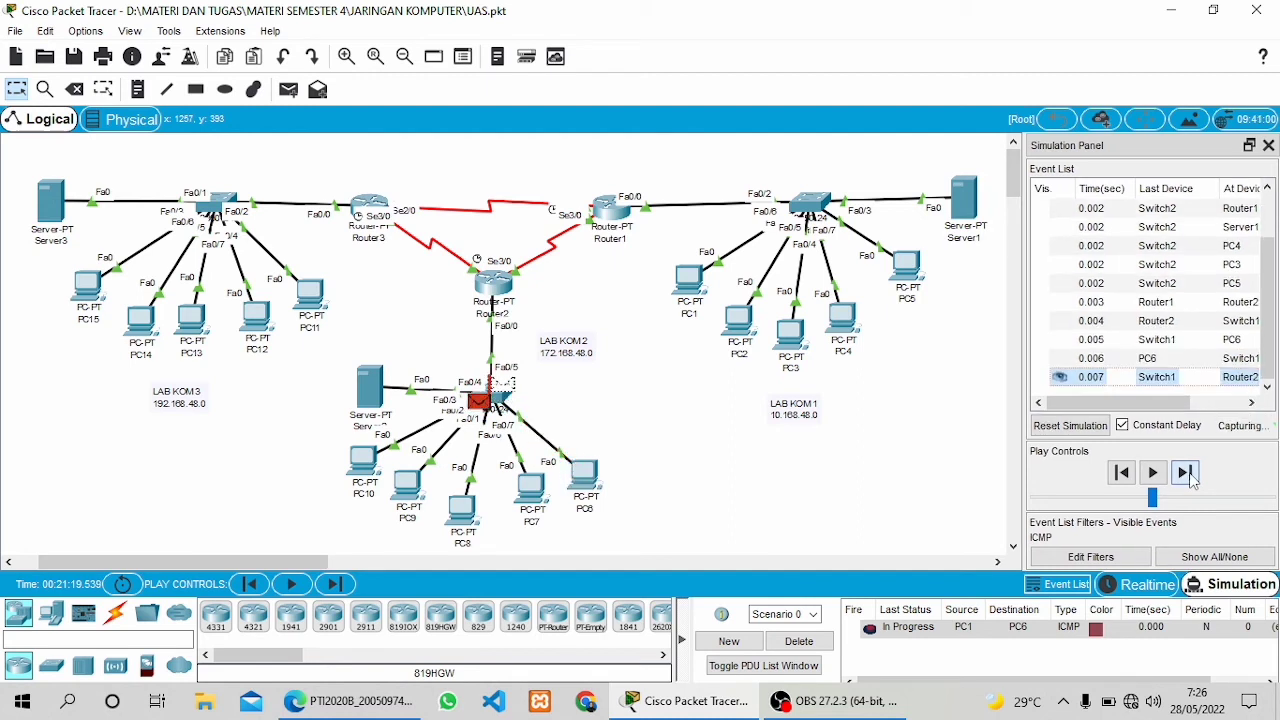
{"action": "left_click", "coordinate": [1188, 476]}
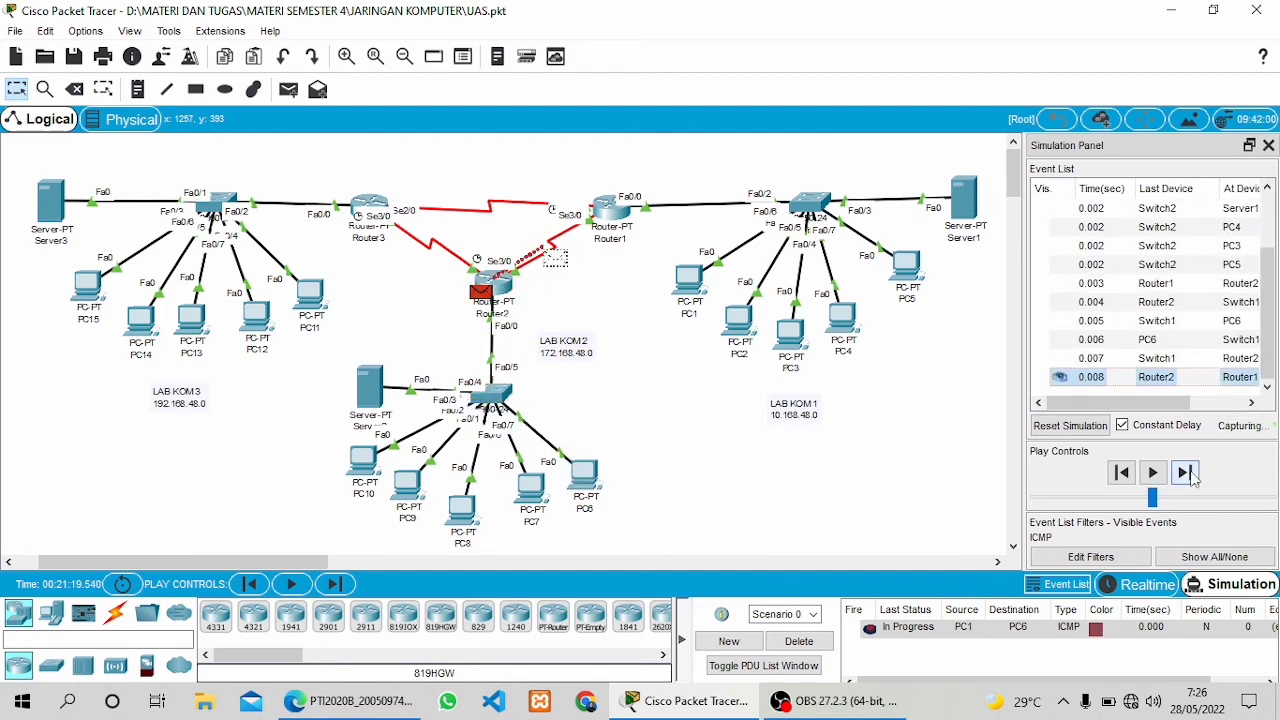
{"action": "left_click", "coordinate": [1200, 470]}
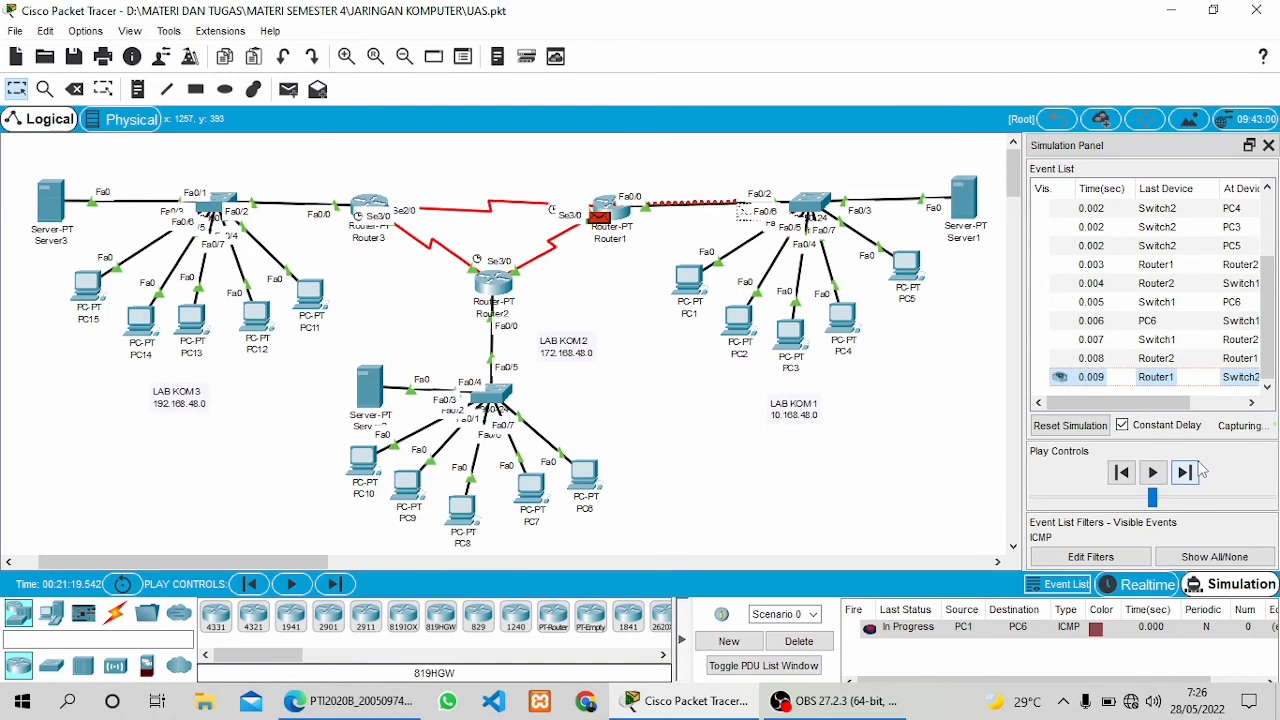
{"action": "left_click", "coordinate": [1200, 470]}
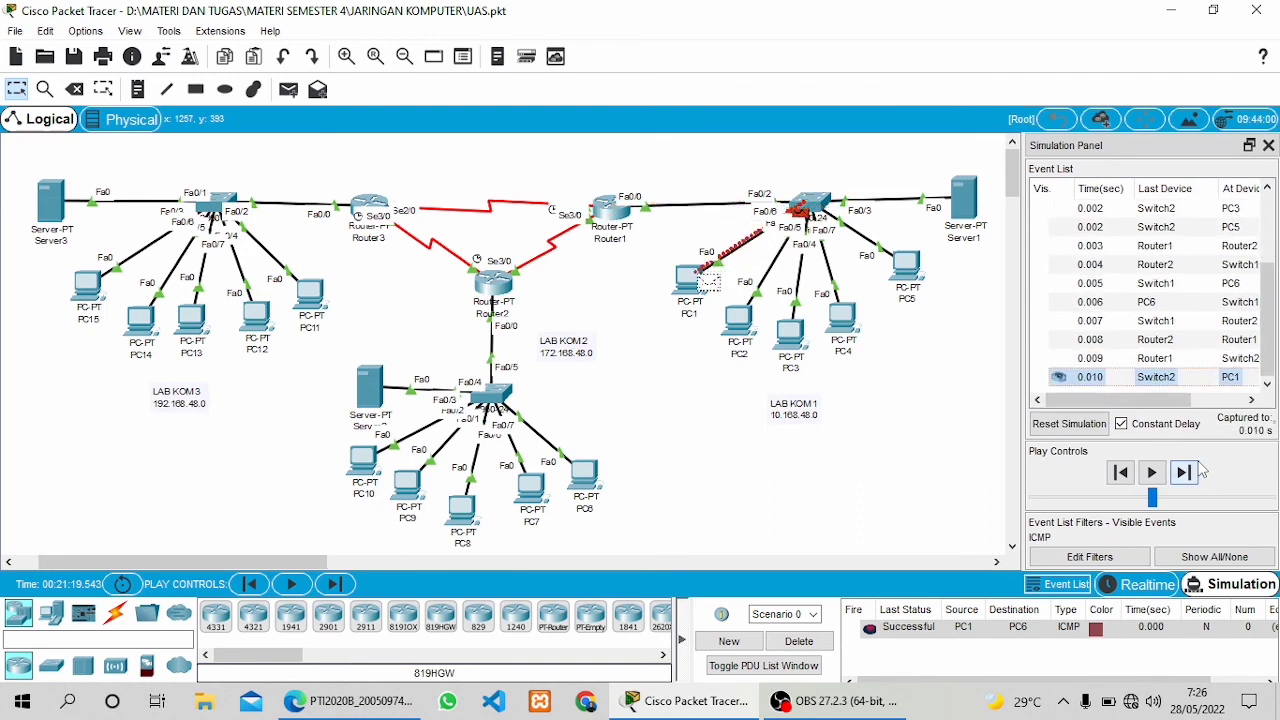
{"action": "left_click", "coordinate": [820, 636]}
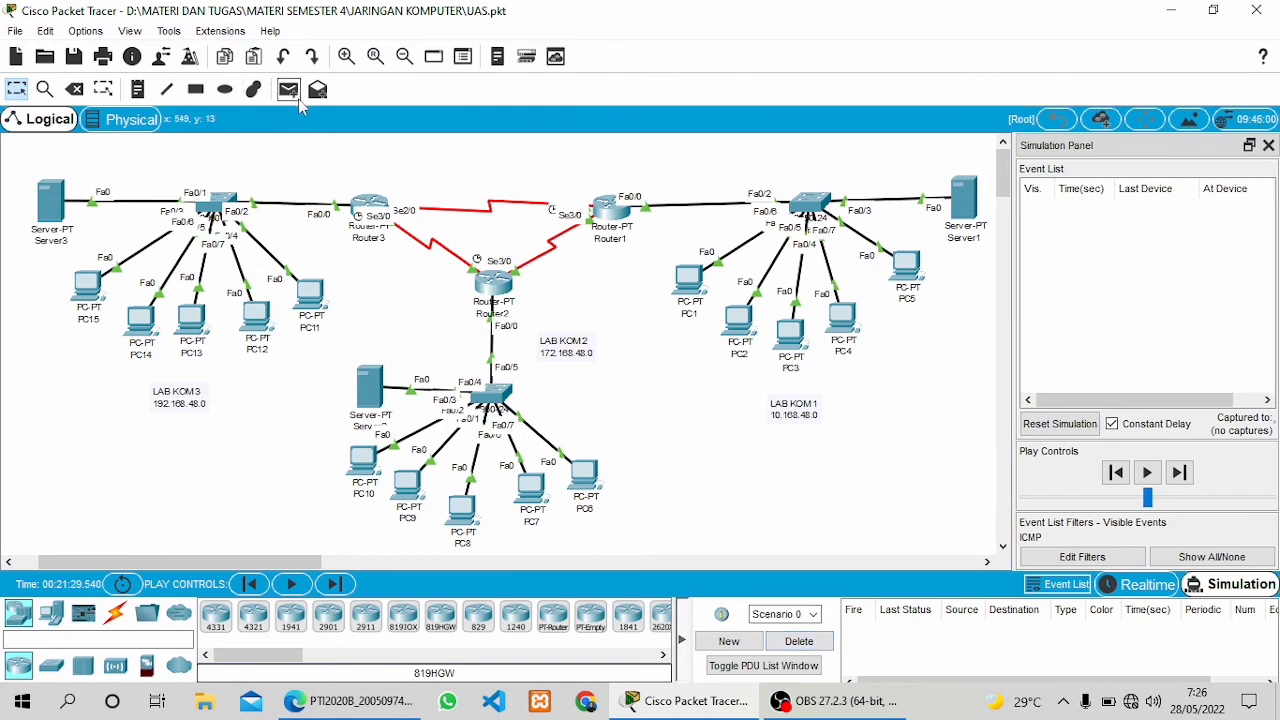
Add a simple PDU from PC1 to PC6 again to repeat the test
{"action": "left_click", "coordinate": [289, 90]}
{"action": "left_click", "coordinate": [688, 278]}
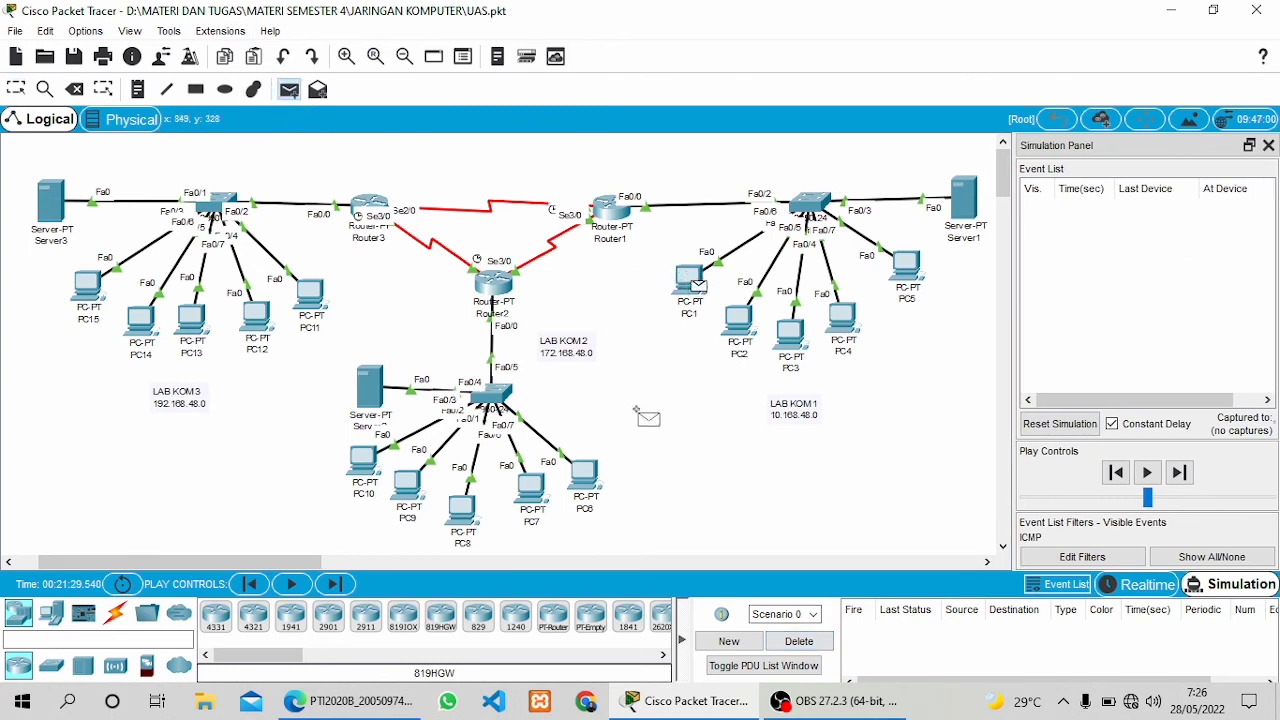
{"action": "left_click", "coordinate": [588, 485]}
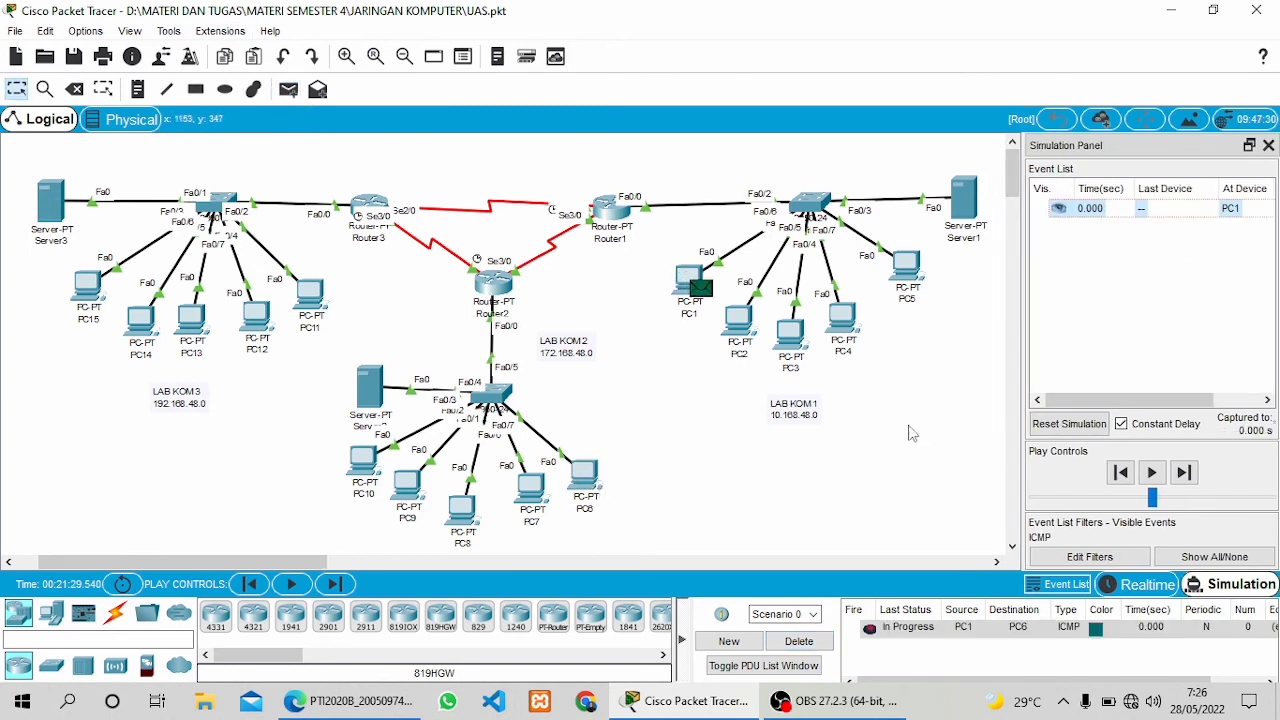
Step the repeated PC1-to-PC6 PDU forward event by event until the reply returns to PC1, and delete the scenario
{"action": "left_click", "coordinate": [1184, 473]}
{"action": "left_click", "coordinate": [1184, 473]}
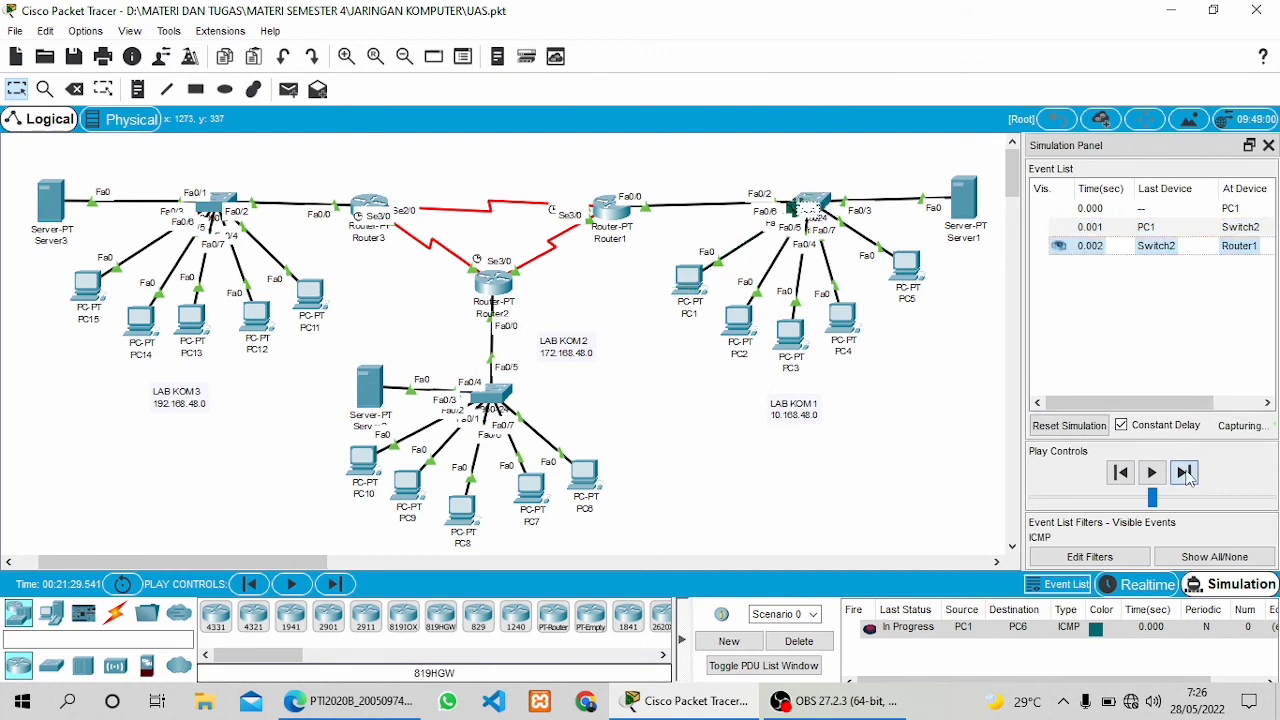
{"action": "left_click", "coordinate": [1184, 473]}
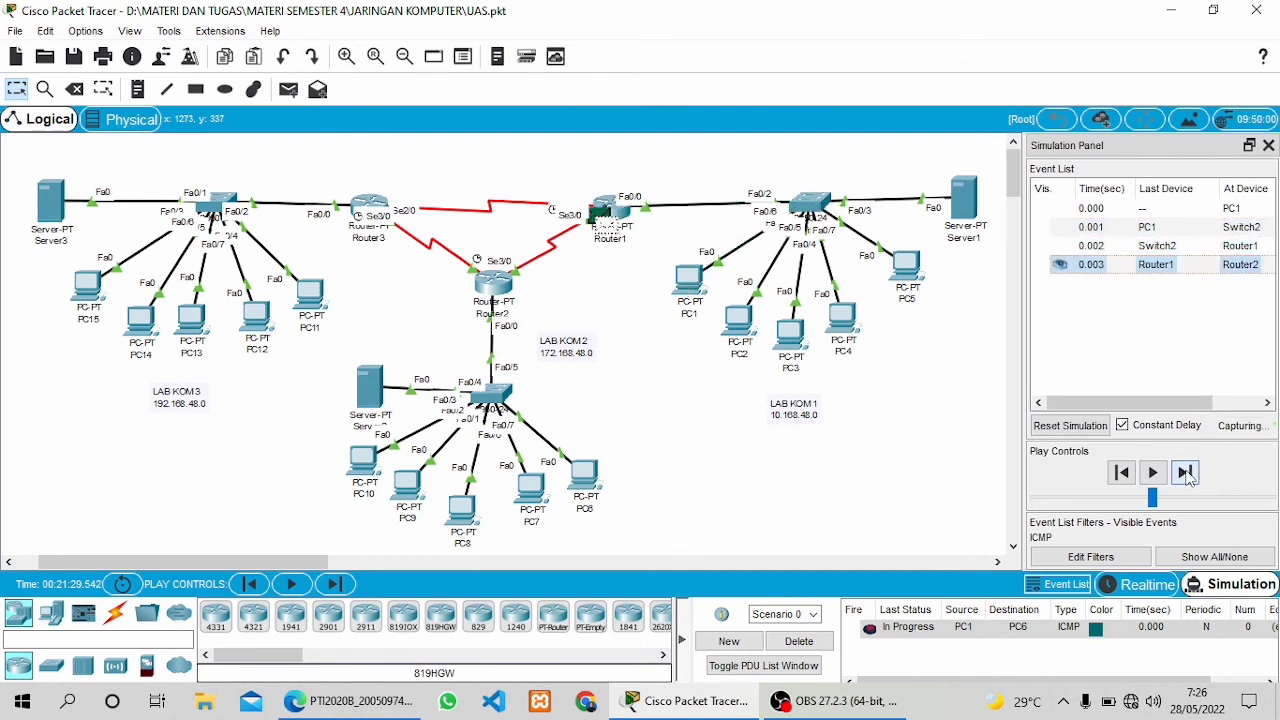
{"action": "left_click", "coordinate": [1185, 473]}
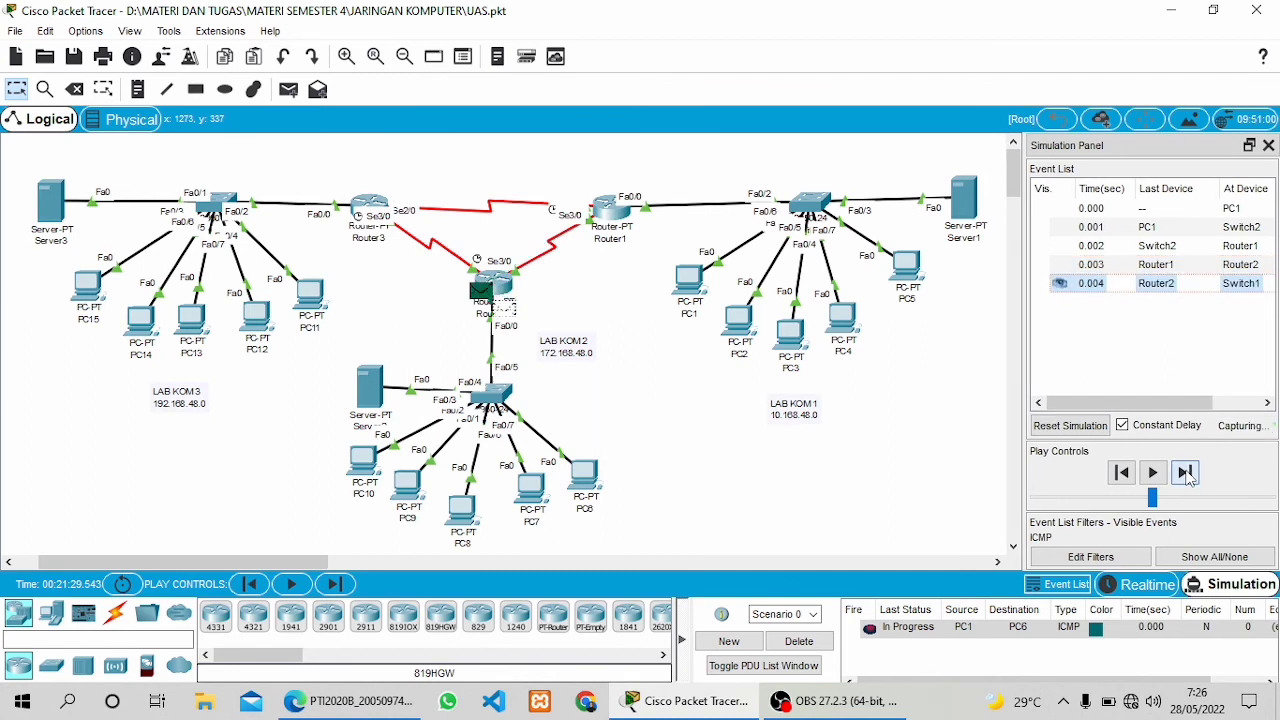
{"action": "left_click", "coordinate": [1185, 473]}
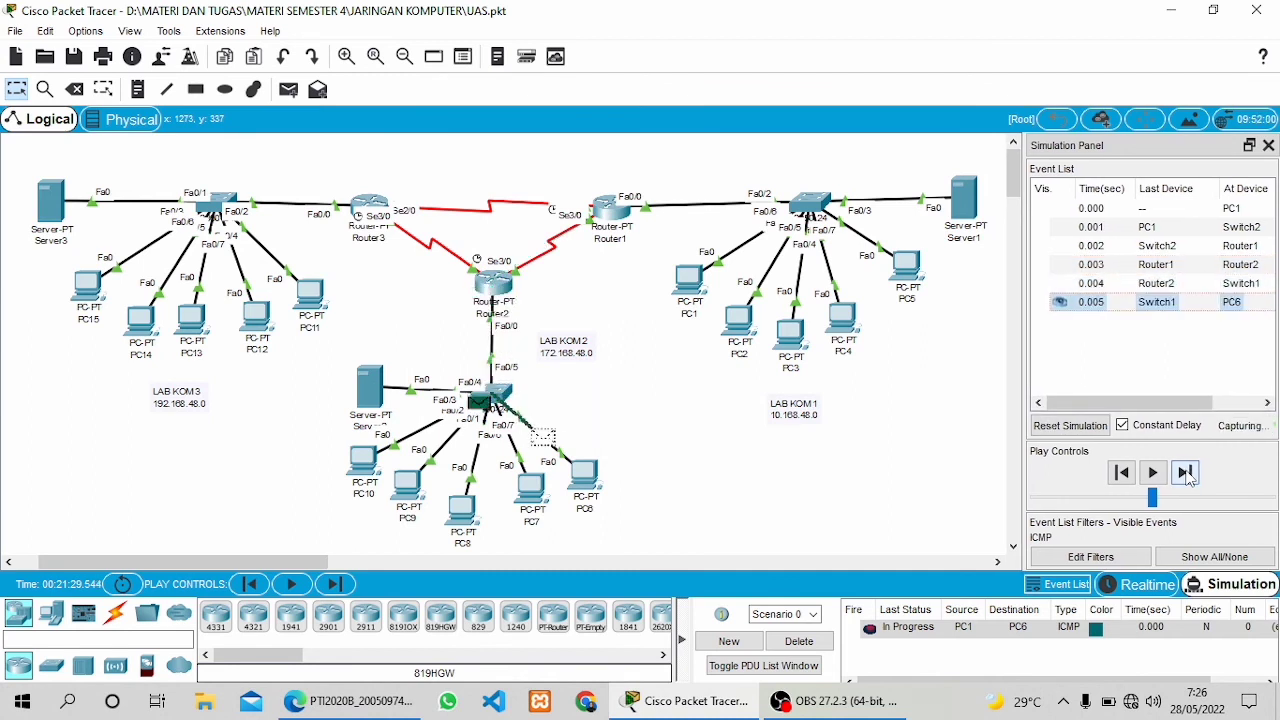
{"action": "left_click", "coordinate": [1185, 473]}
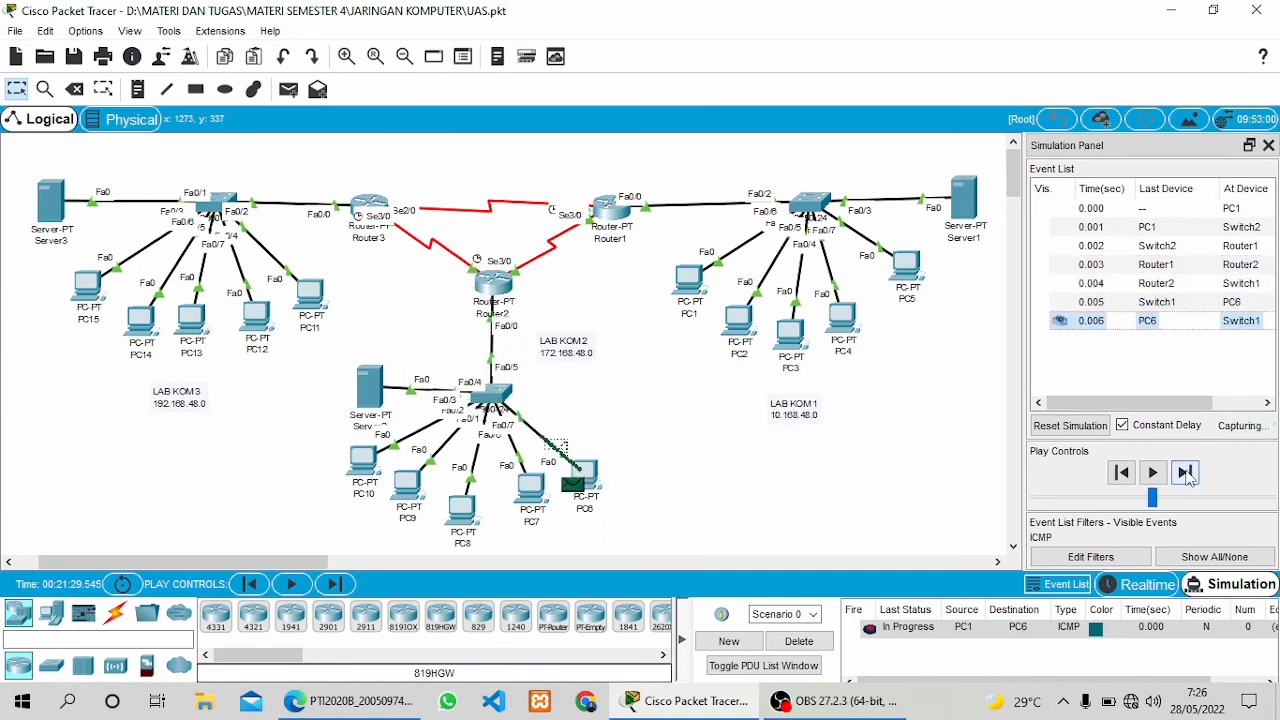
{"action": "left_click", "coordinate": [1185, 473]}
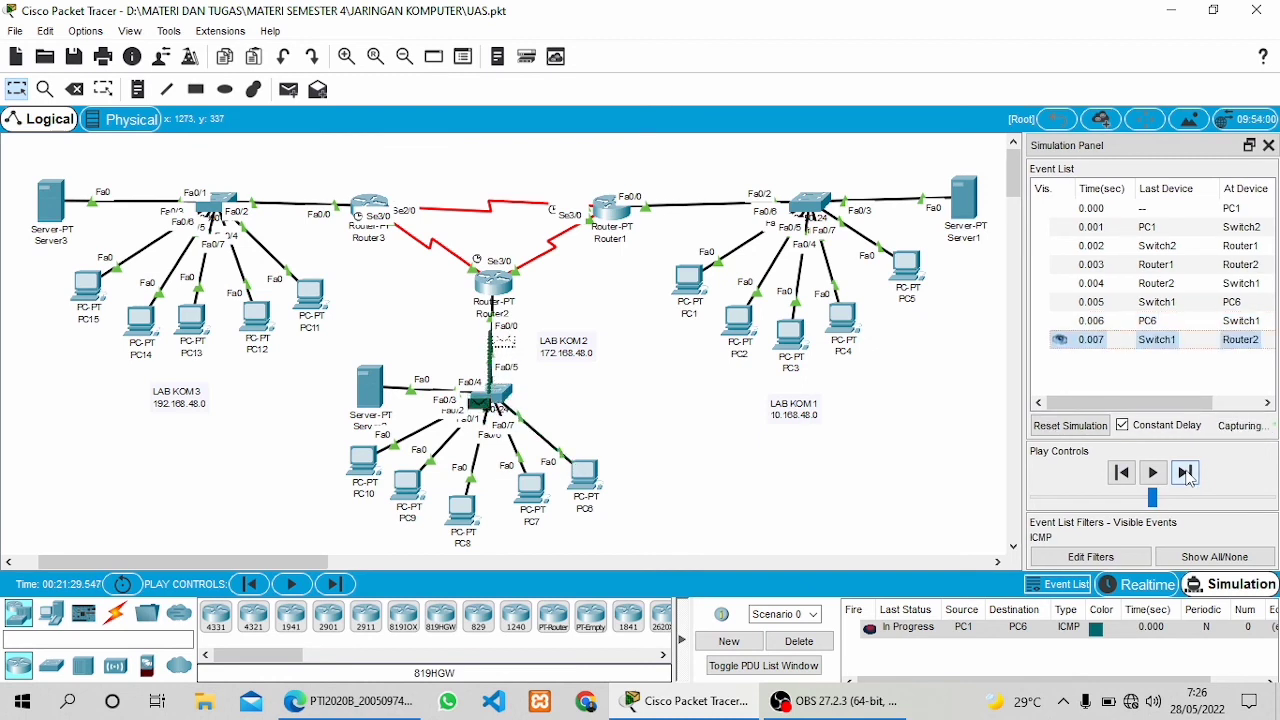
{"action": "left_click", "coordinate": [1185, 473]}
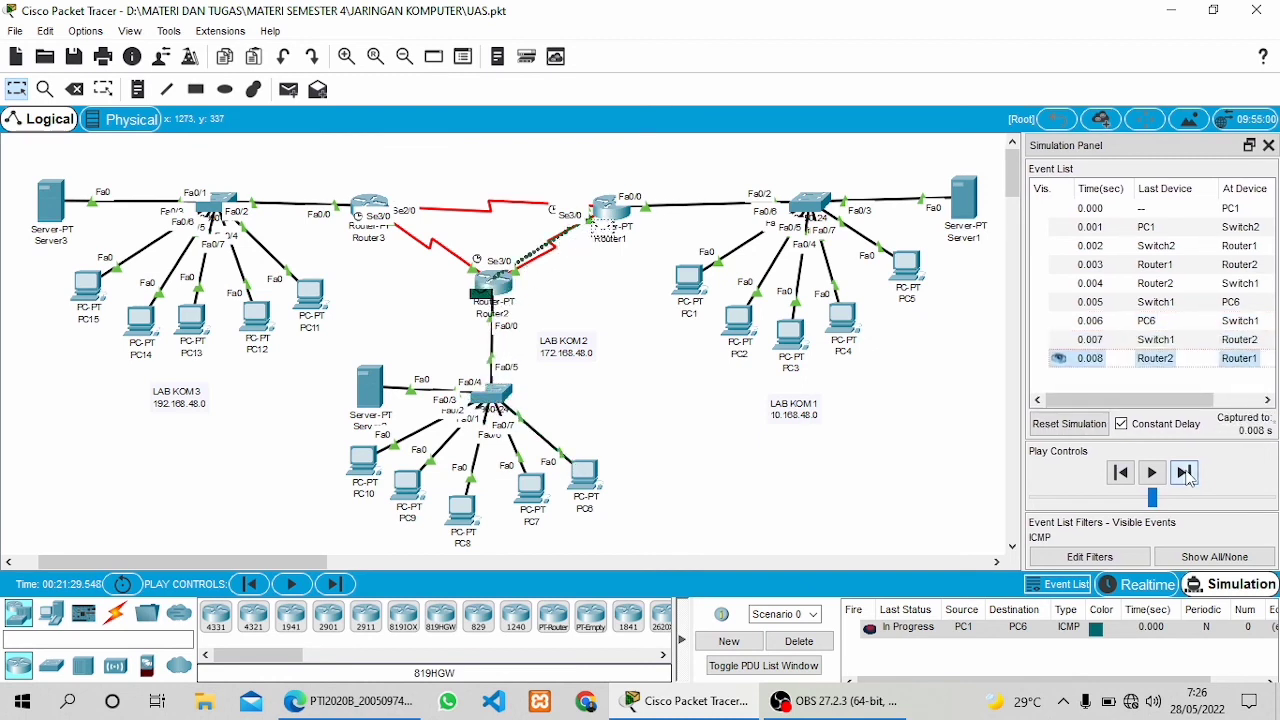
{"action": "left_click", "coordinate": [1185, 473]}
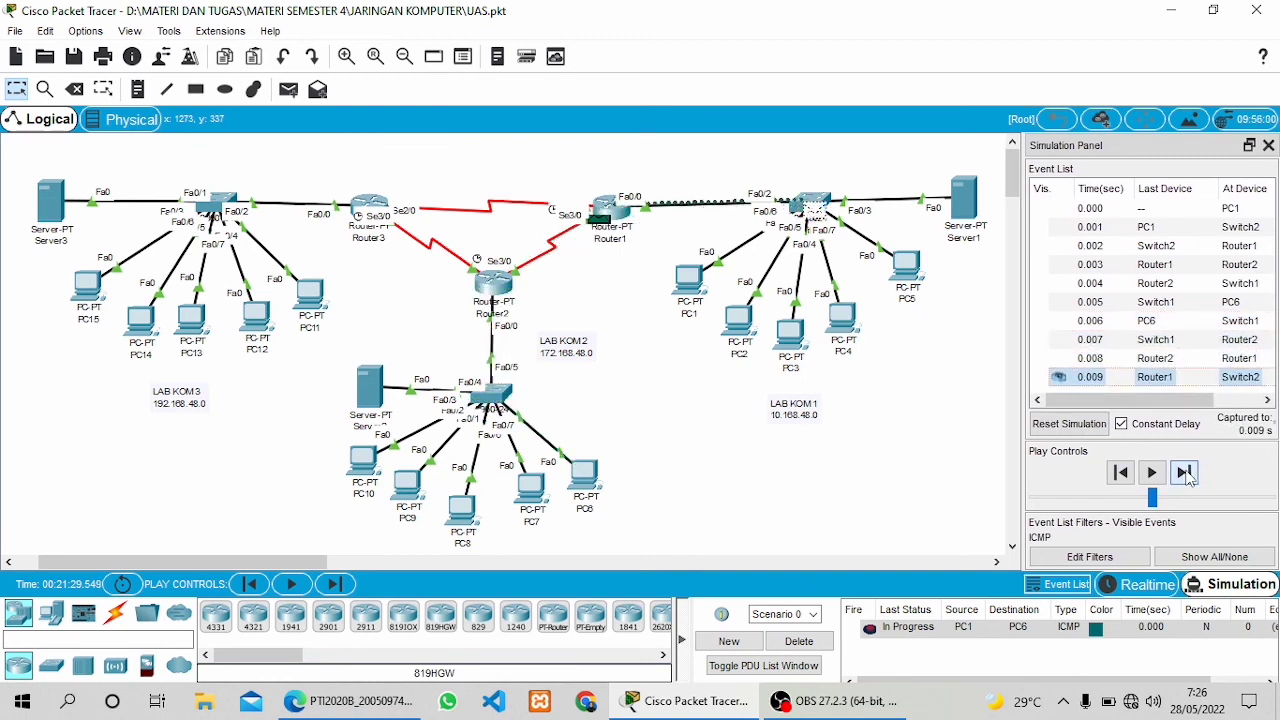
{"action": "left_click", "coordinate": [1185, 473]}
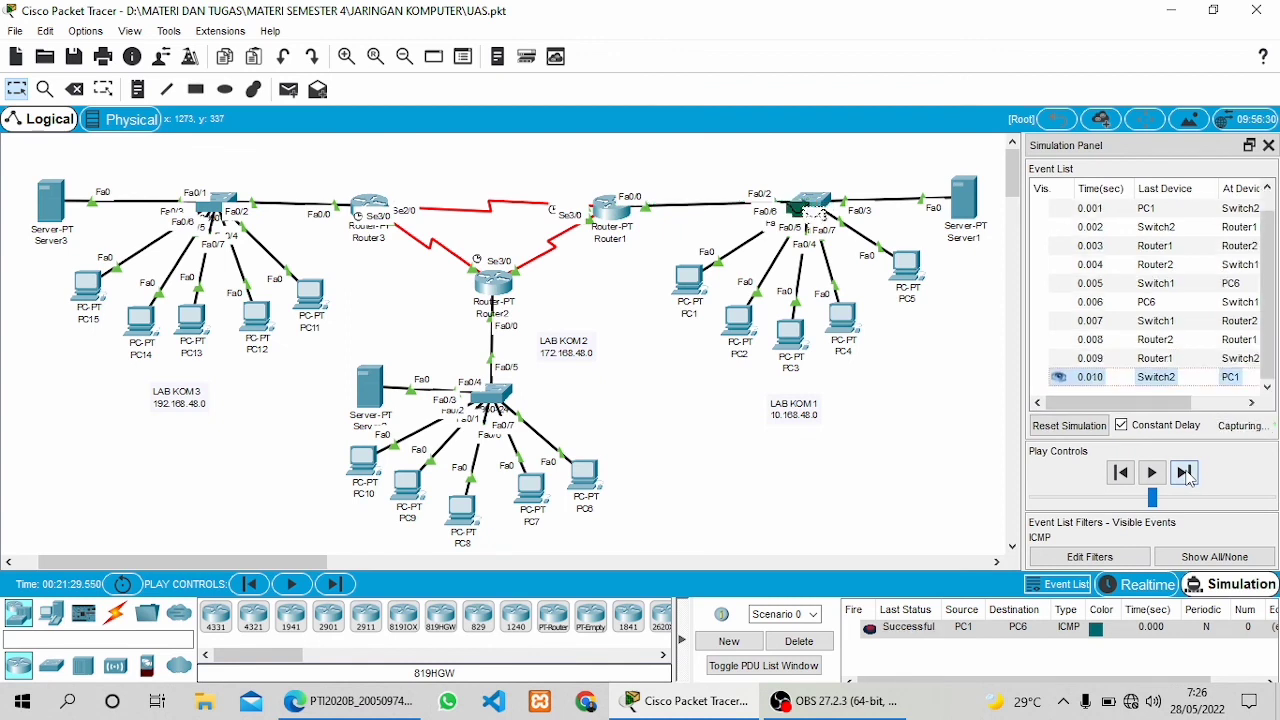
{"action": "left_click", "coordinate": [805, 646]}
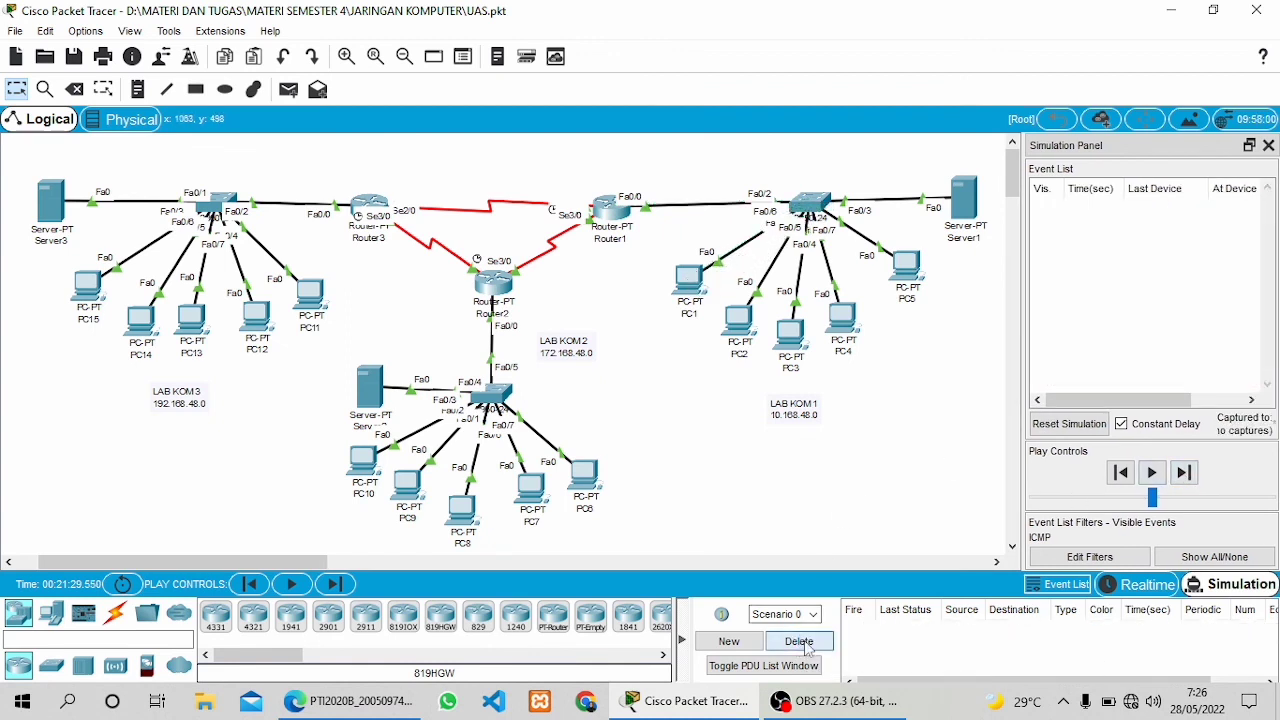
Add a simple PDU from PC1 in LAB KOM 1 to PC11 in LAB KOM 3
{"action": "left_click", "coordinate": [288, 89]}
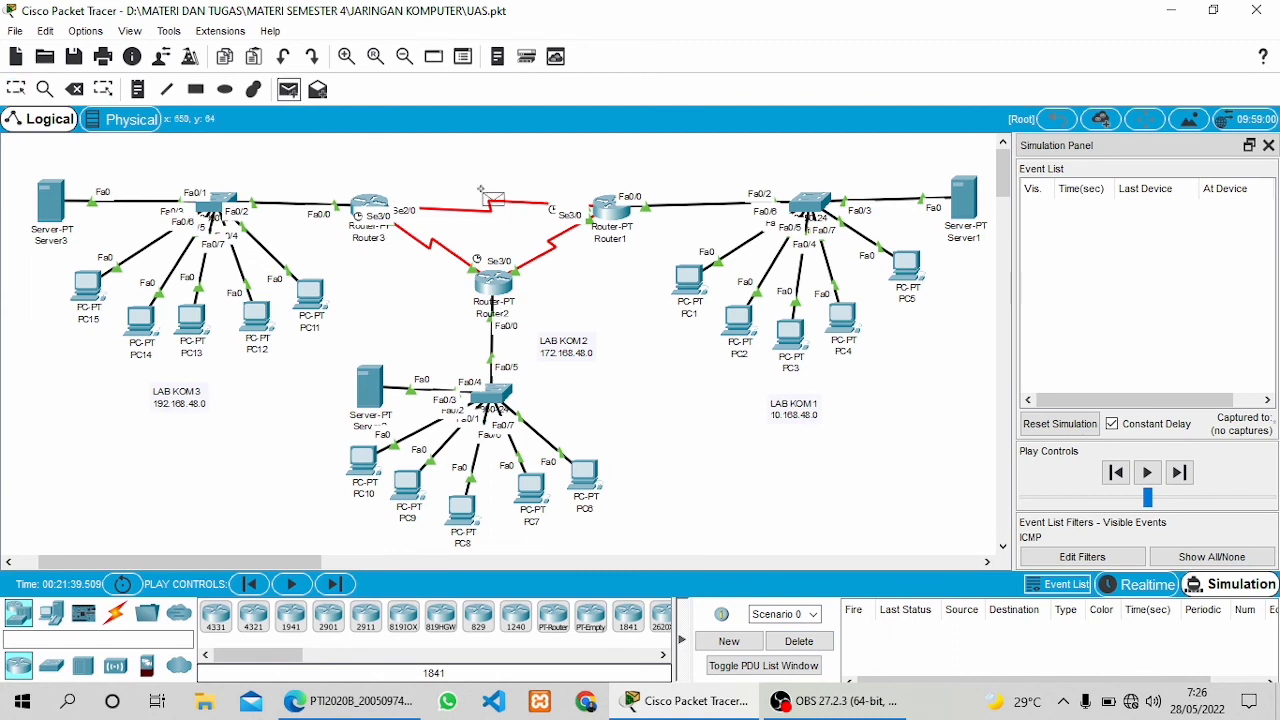
{"action": "left_click", "coordinate": [685, 282]}
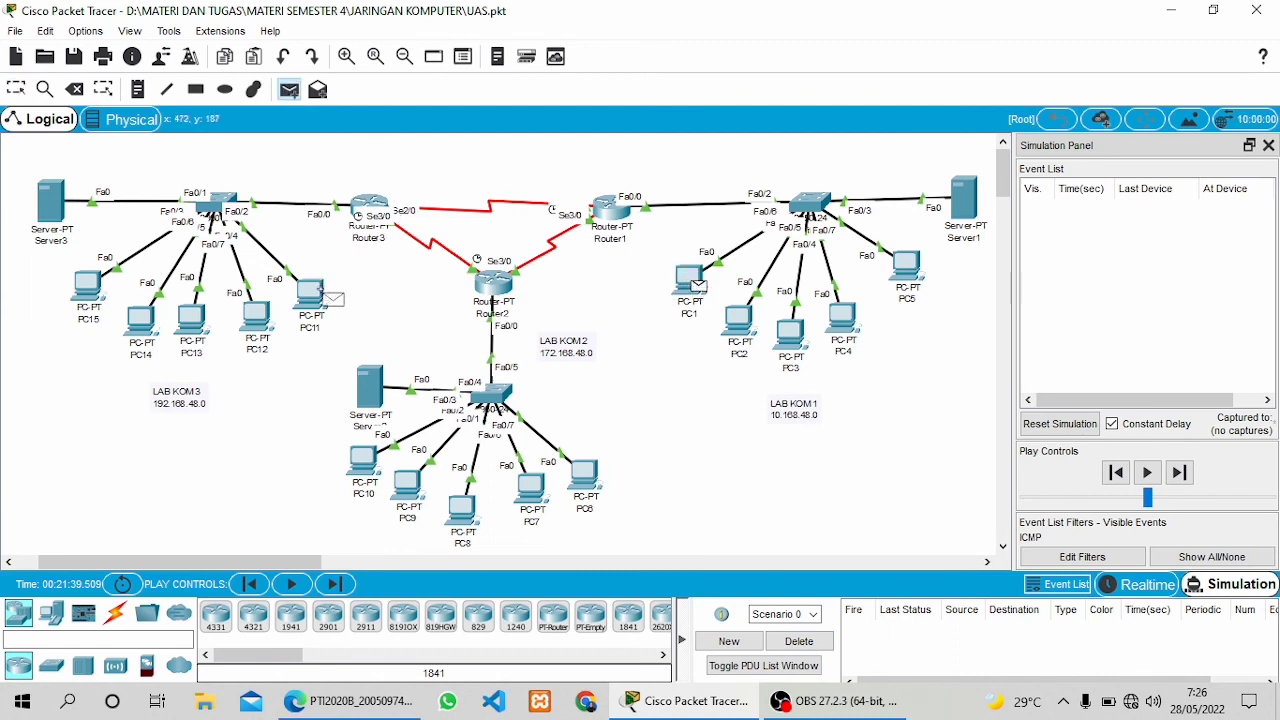
{"action": "left_click", "coordinate": [318, 292]}
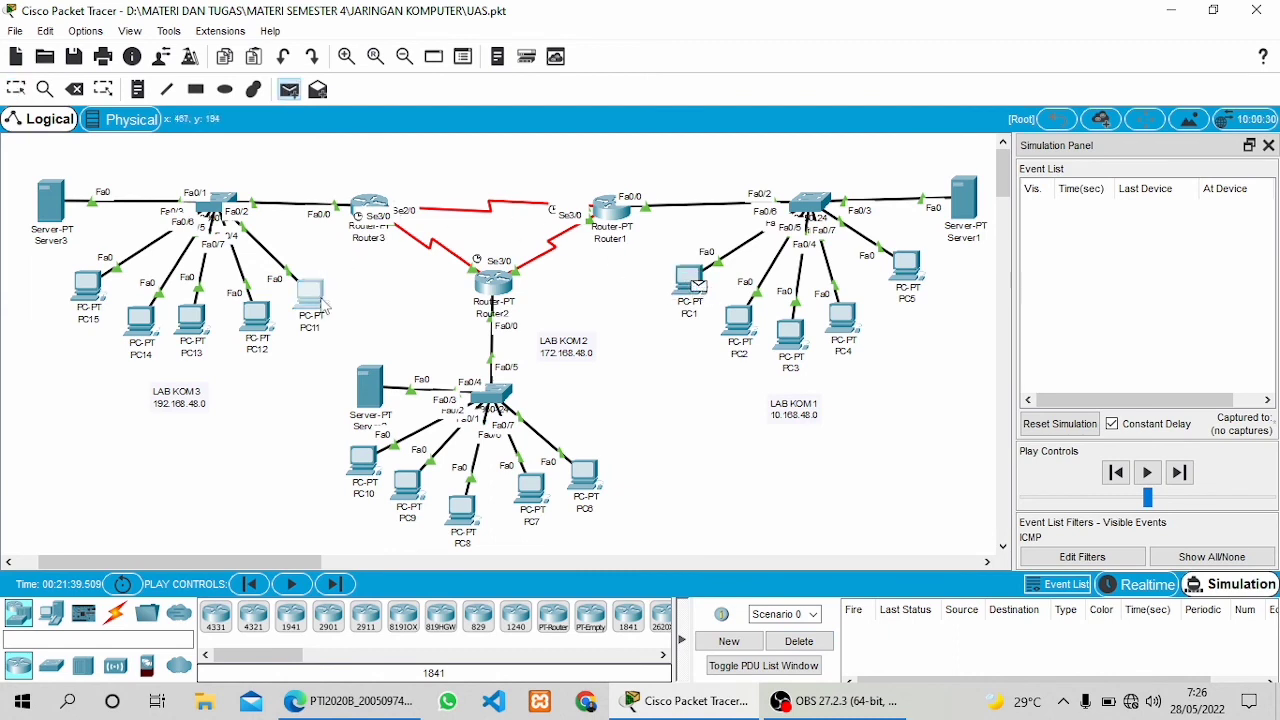
Step the PC1-to-PC11 PDU forward event by event through Router1 and Router3 until the reply reaches PC1, and delete the scenario
{"action": "left_click", "coordinate": [1183, 474]}
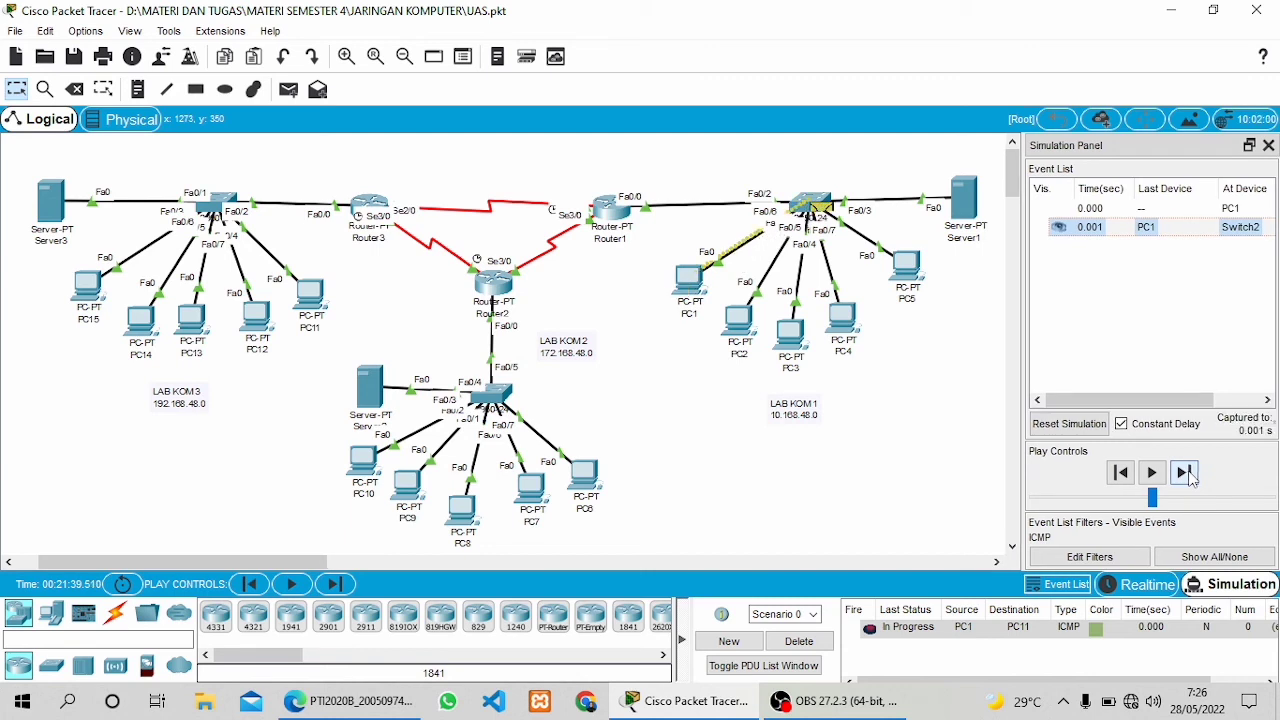
{"action": "left_click", "coordinate": [1183, 474]}
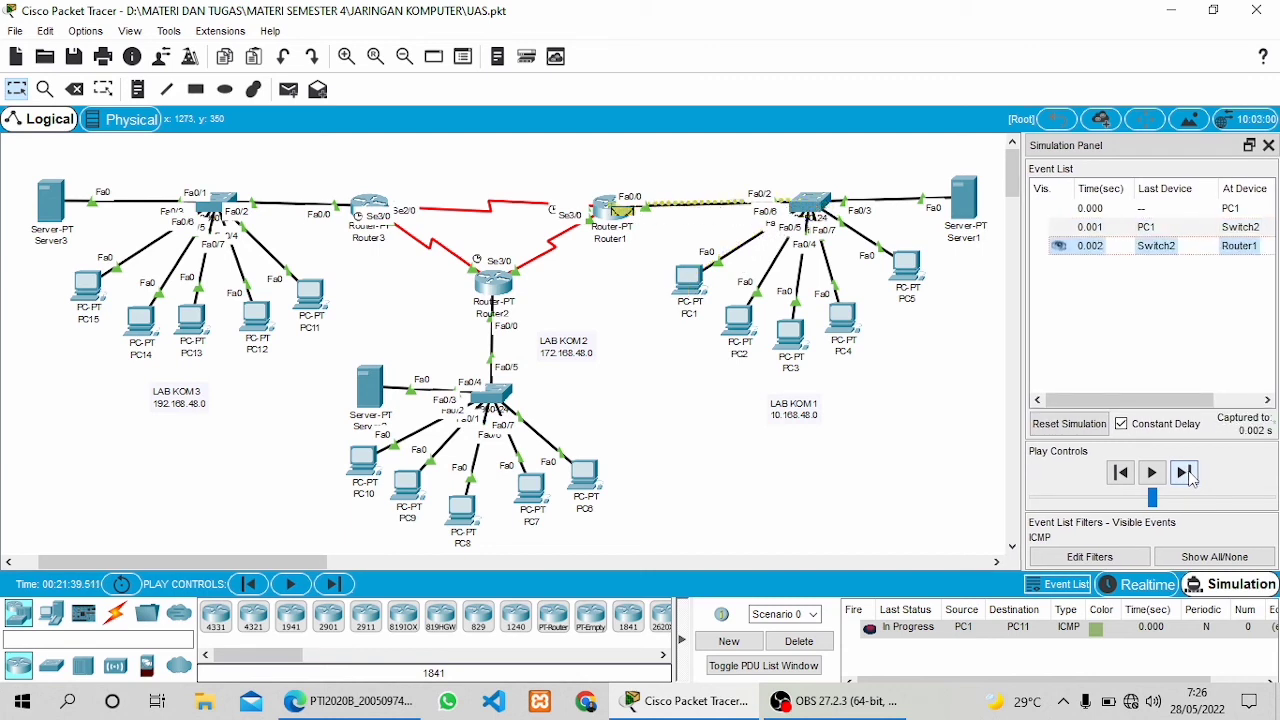
{"action": "left_click", "coordinate": [1185, 474]}
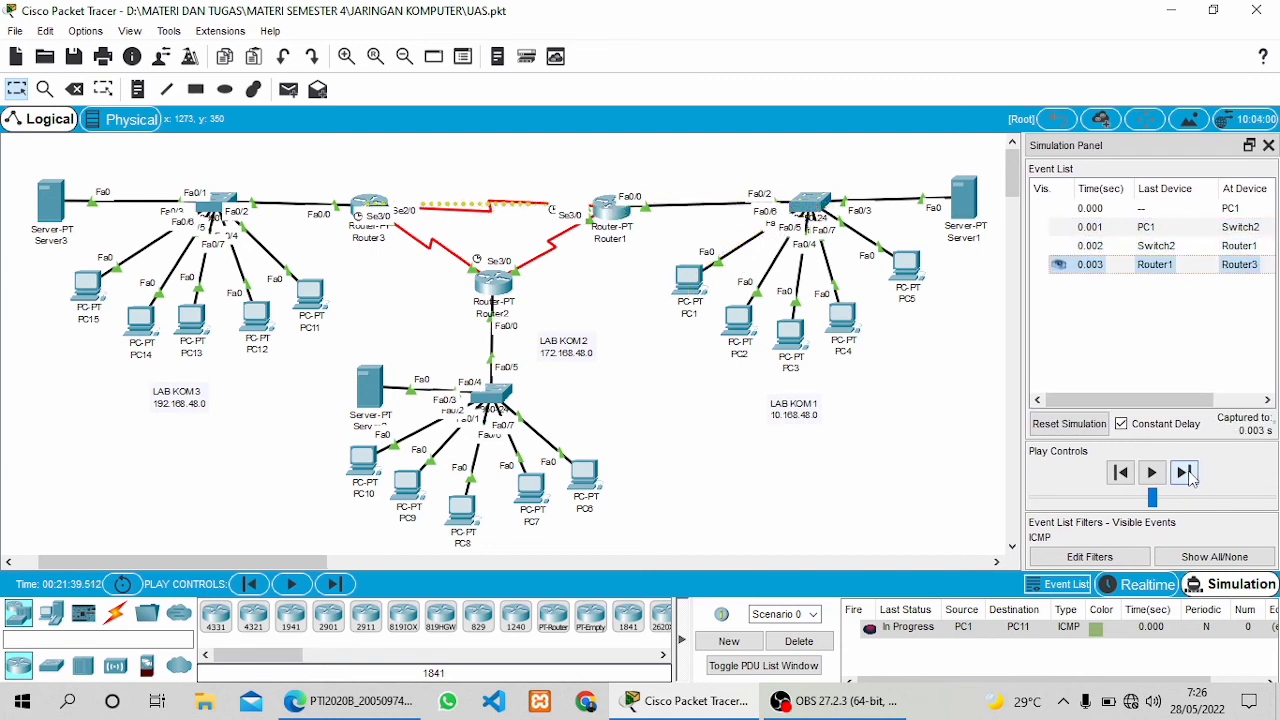
{"action": "left_click", "coordinate": [1185, 474]}
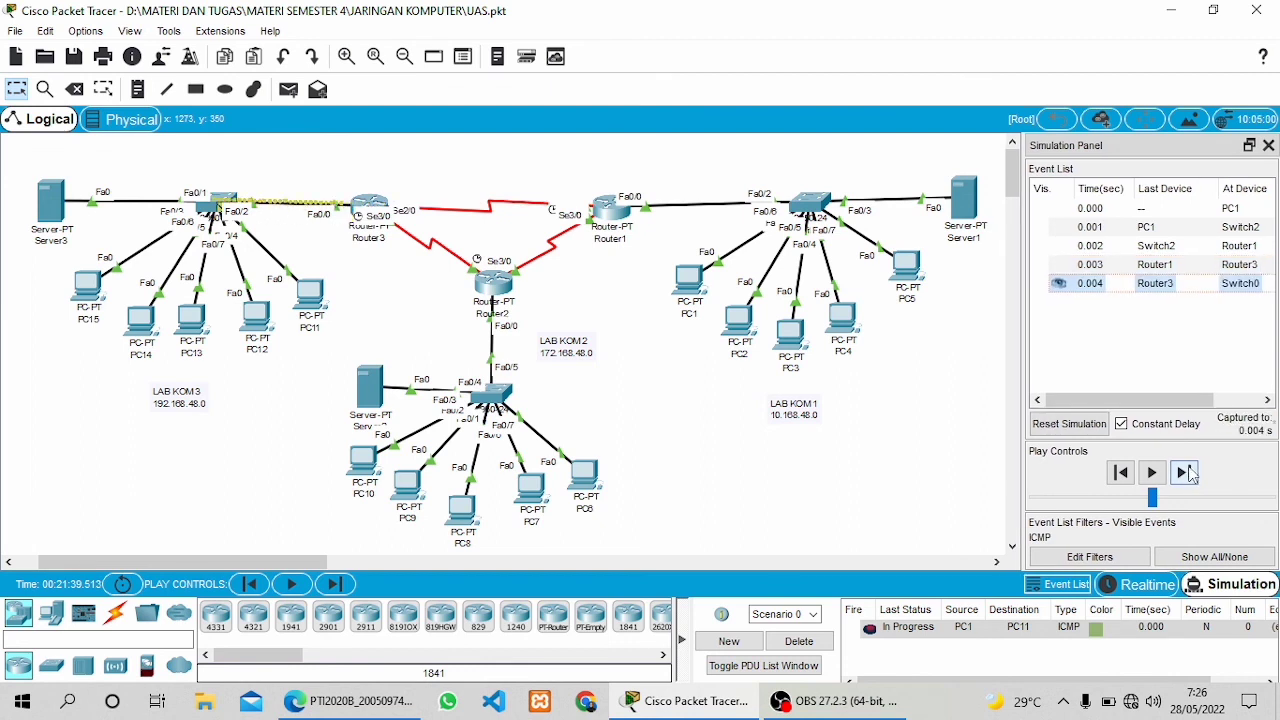
{"action": "left_click", "coordinate": [1186, 474]}
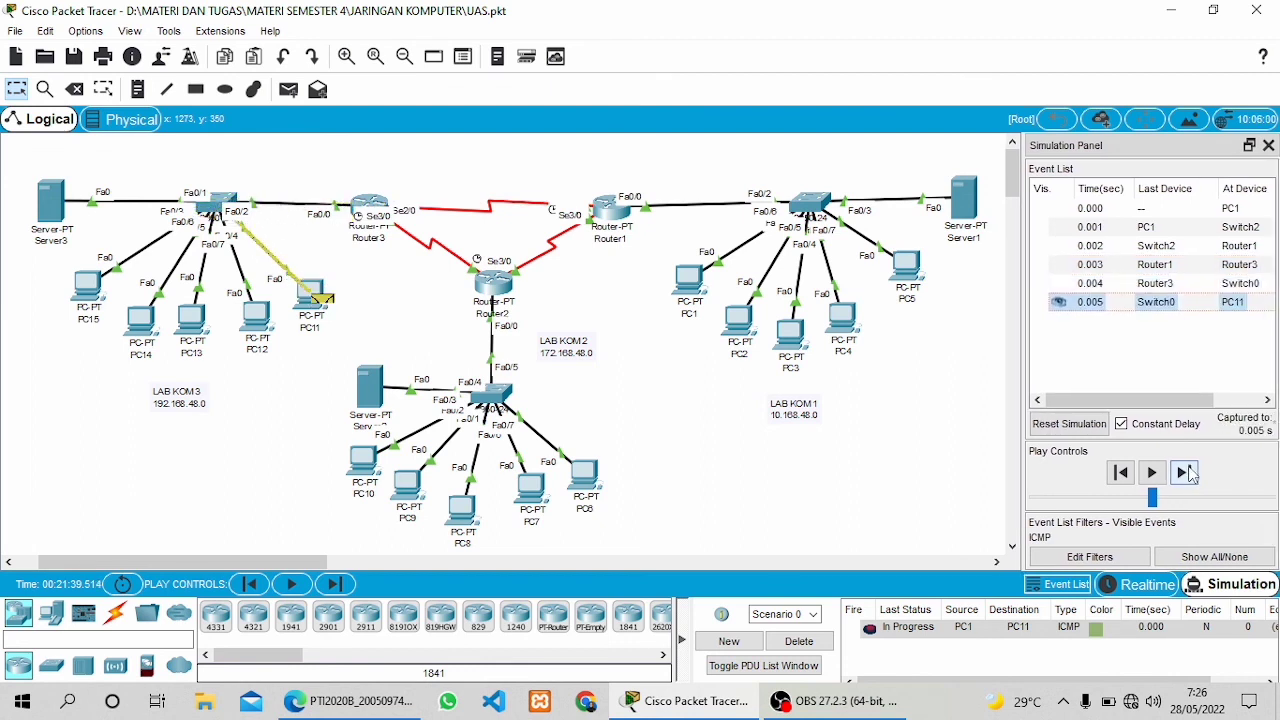
{"action": "left_click", "coordinate": [1186, 474]}
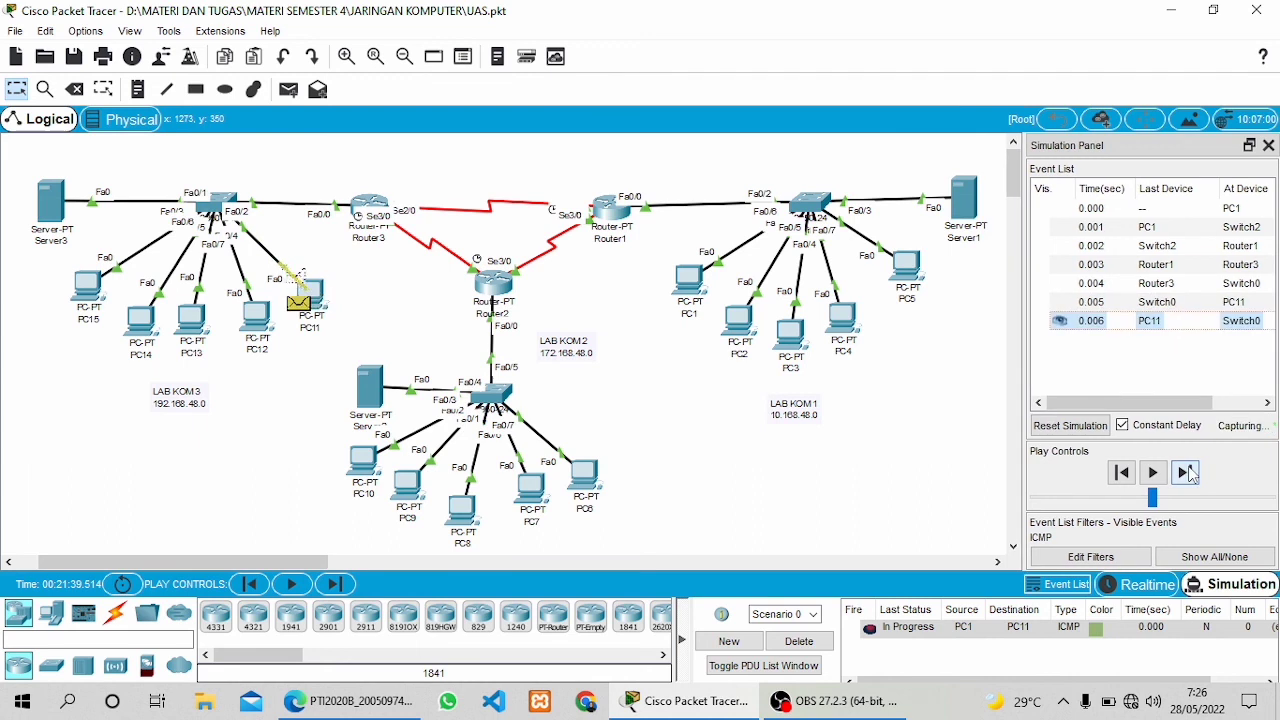
{"action": "left_click", "coordinate": [1186, 474]}
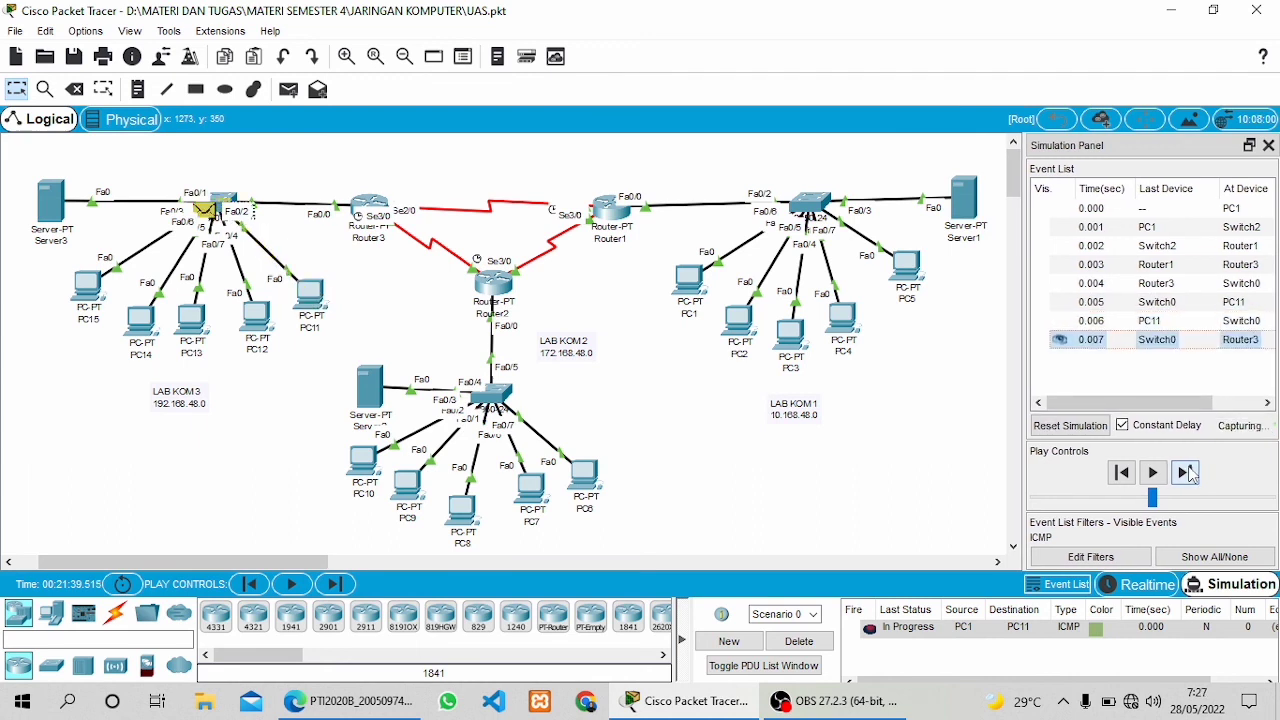
{"action": "left_click", "coordinate": [1186, 474]}
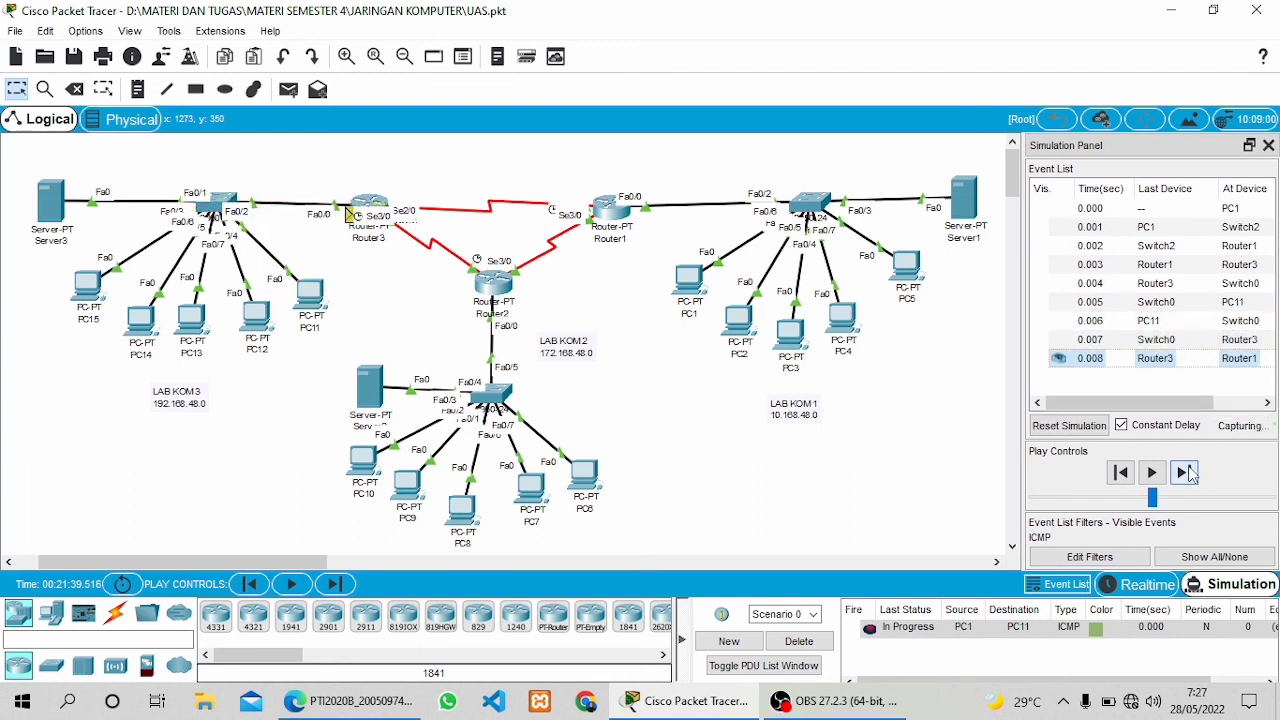
{"action": "left_click", "coordinate": [1186, 474]}
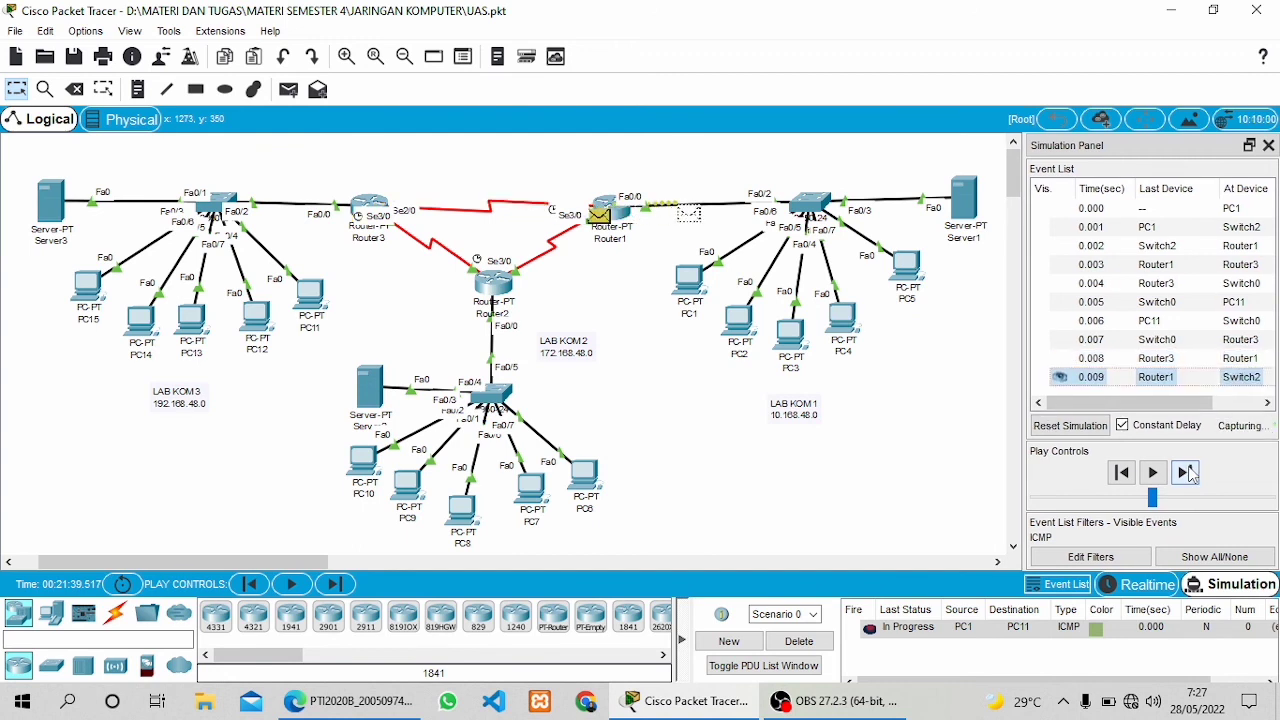
{"action": "left_click", "coordinate": [1186, 474]}
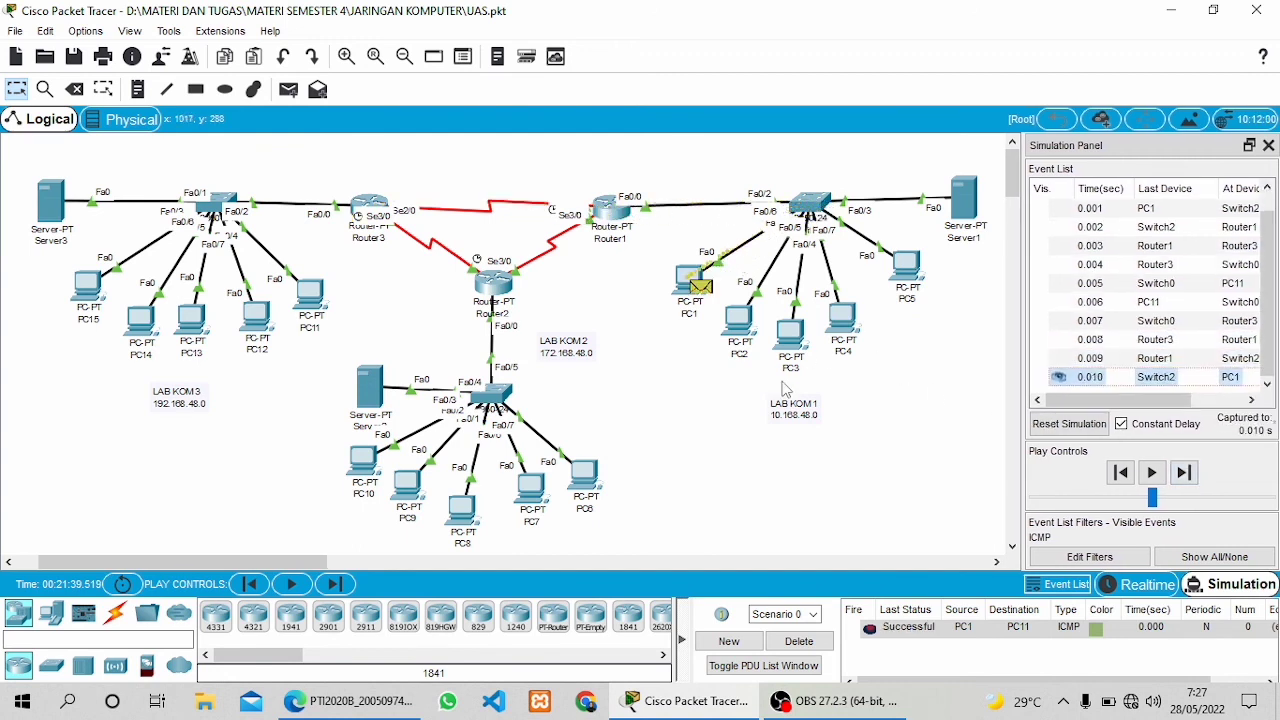
{"action": "left_click", "coordinate": [810, 643]}
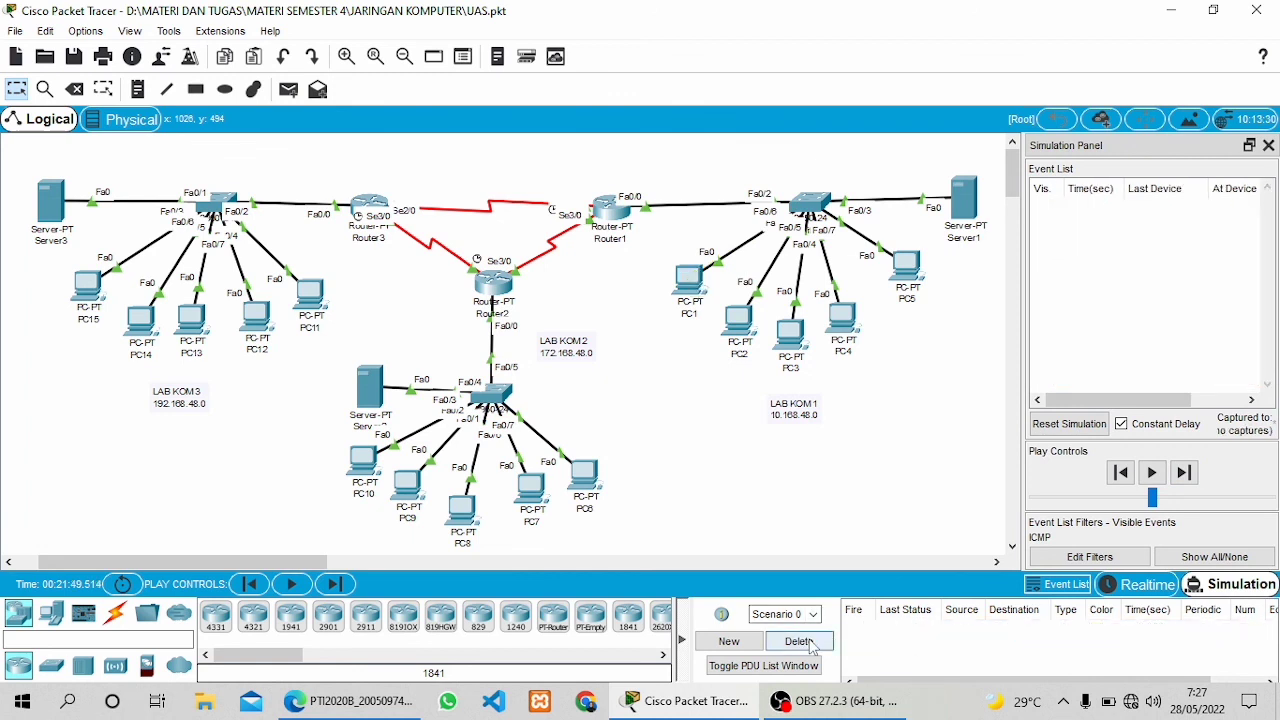
Return the network to Realtime mode, switch to the PDF report in Edge, and go back to the PC IP address listing
{"action": "left_click", "coordinate": [1140, 585]}
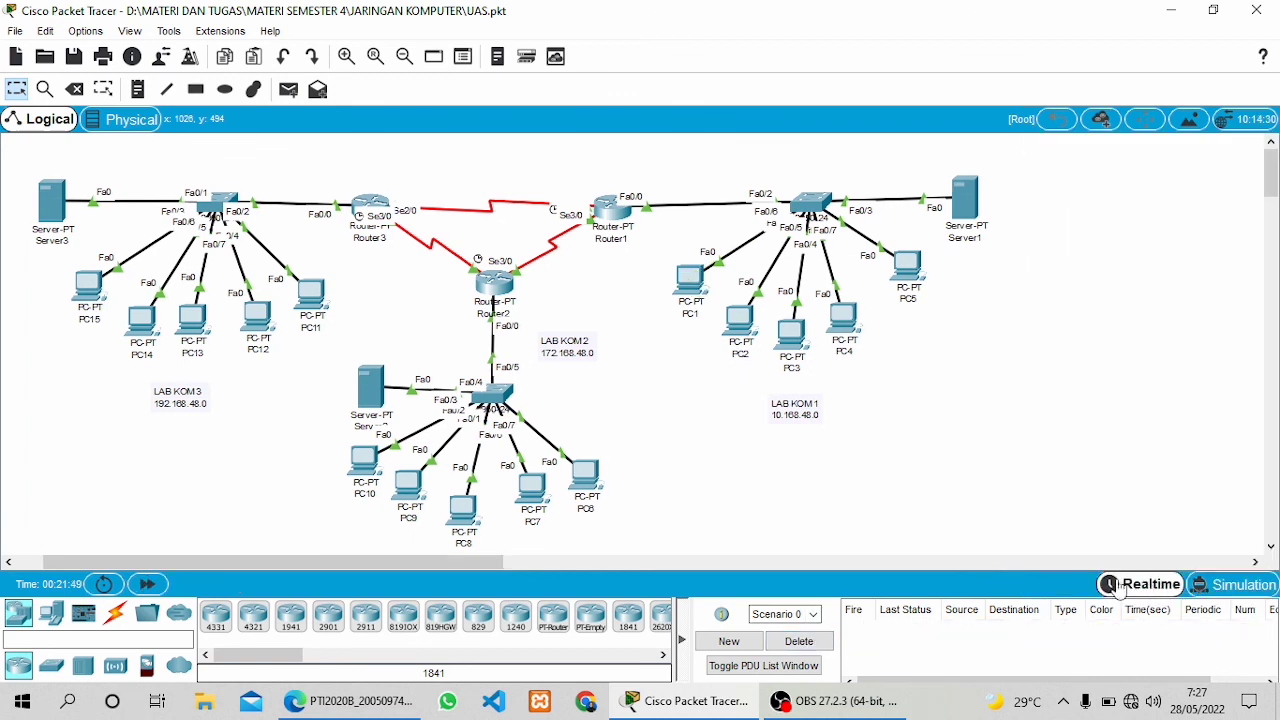
{"action": "left_click", "coordinate": [350, 701]}
{"action": "scroll", "coordinate": [1228, 578], "scroll_direction": "up", "scroll_amount": 5}
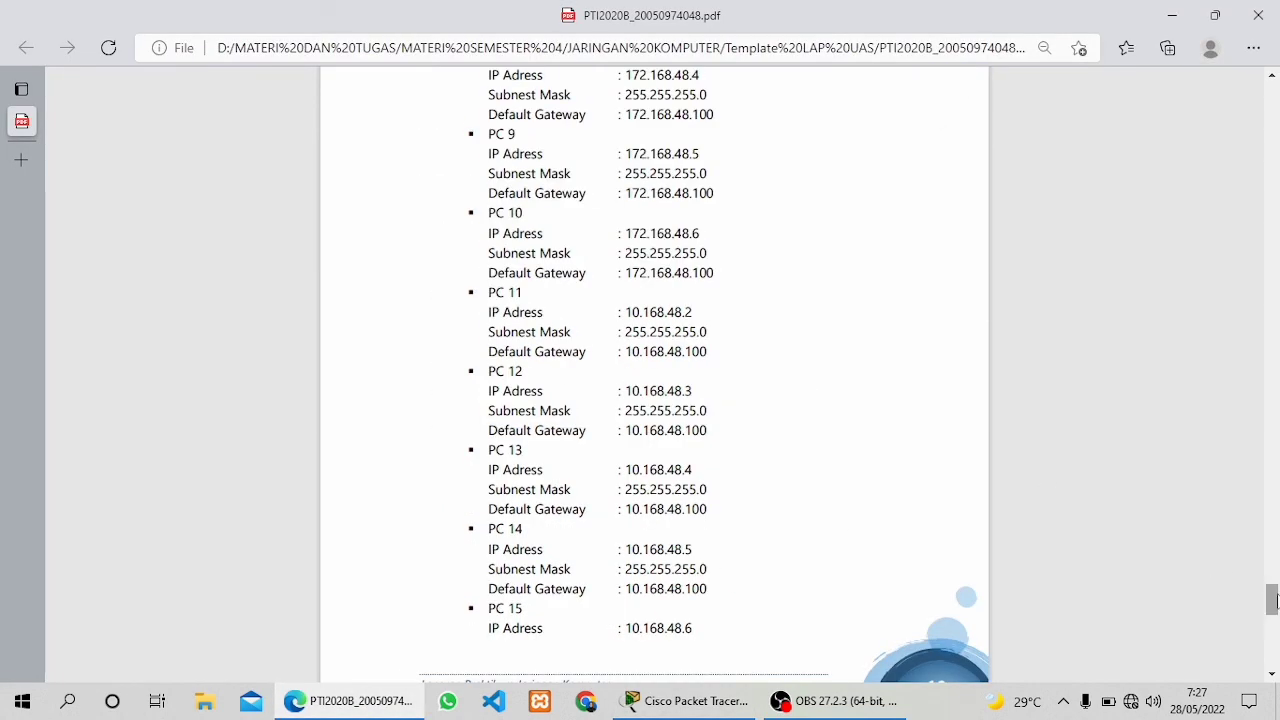